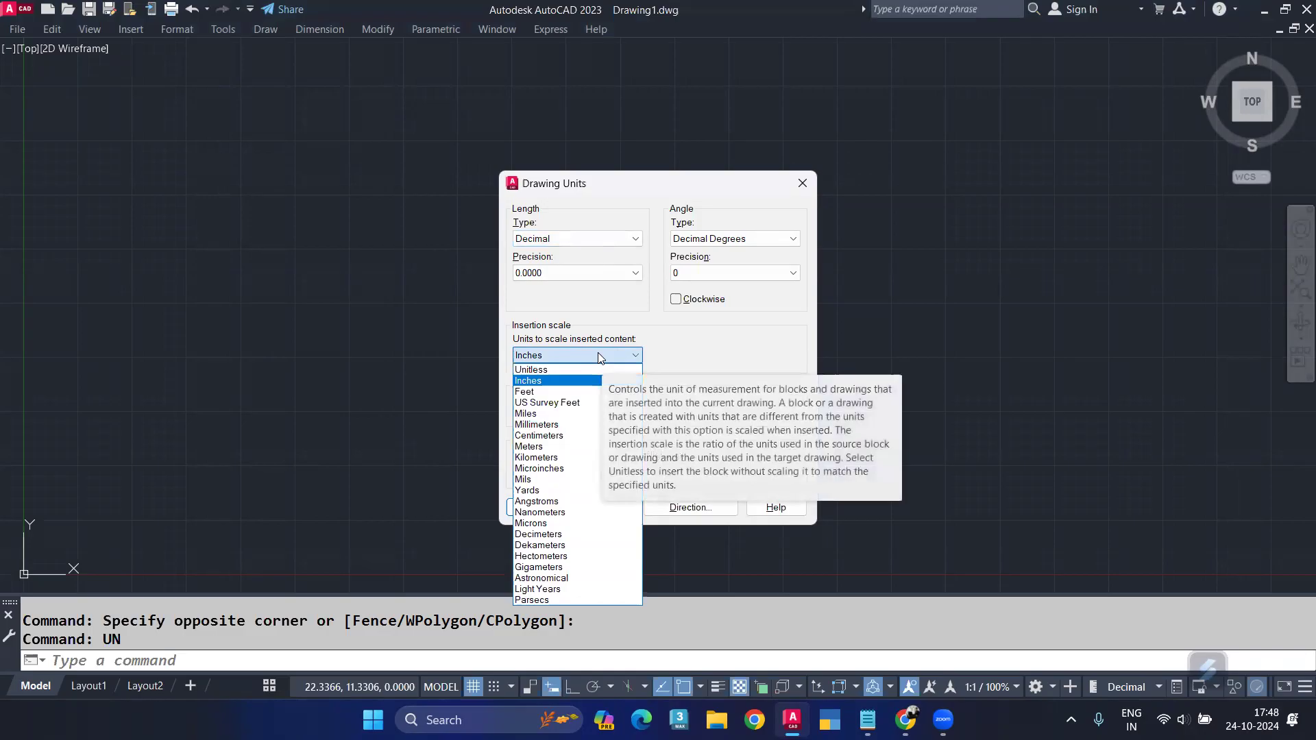
Set the drawing's length units to Engineering with a precision of 0'-0.000".
click(573, 244)
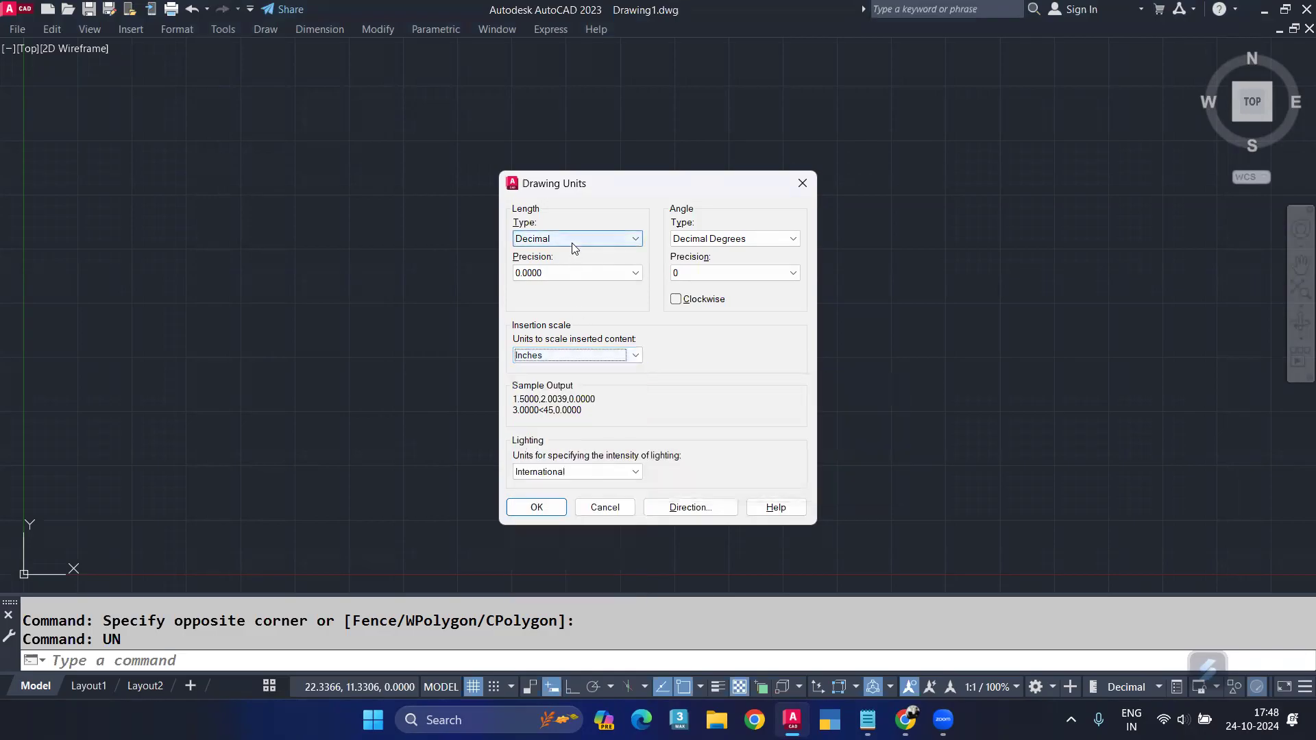
click(573, 244)
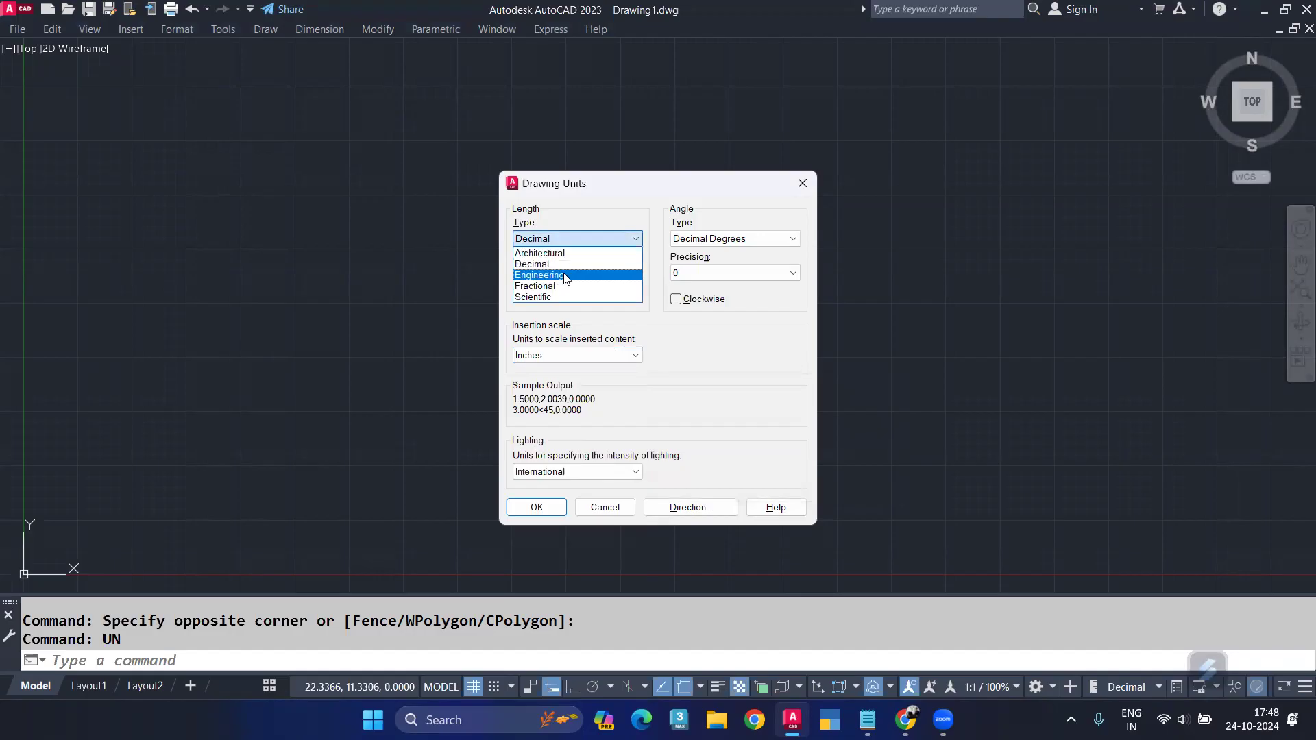
click(564, 276)
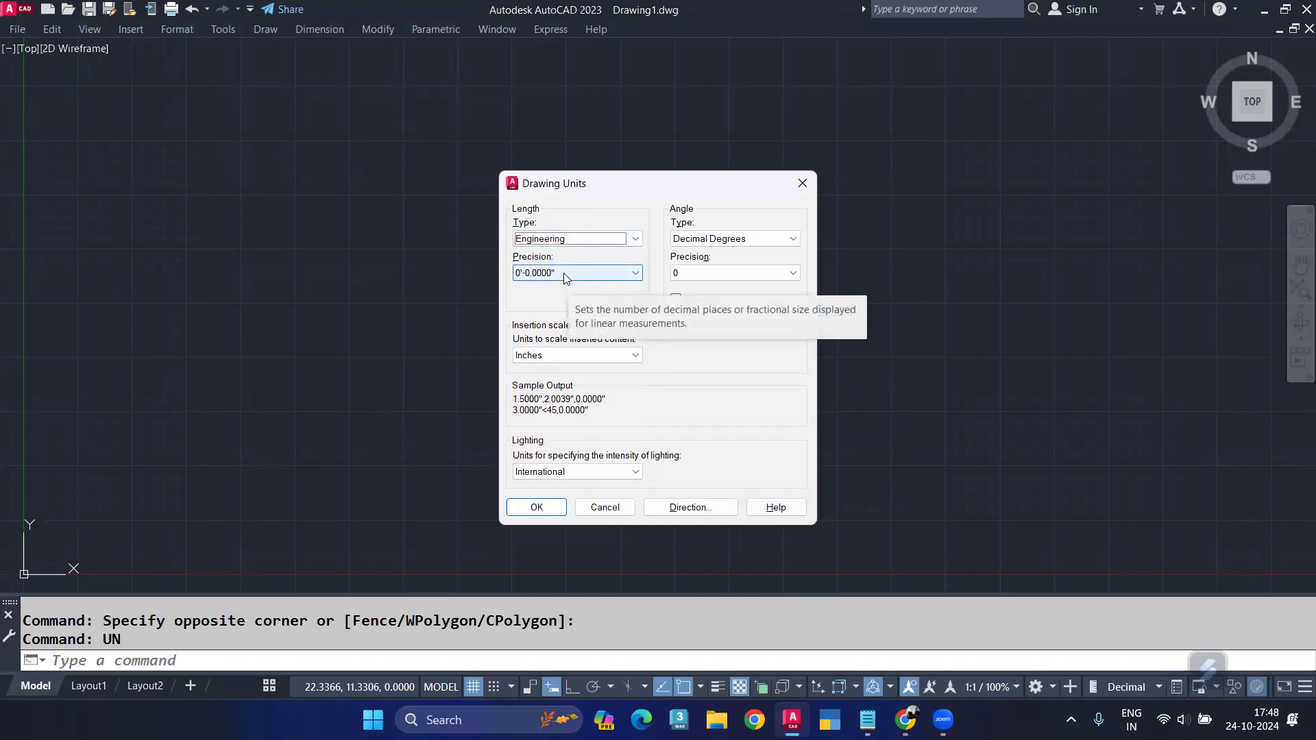
click(564, 273)
click(564, 273)
click(563, 273)
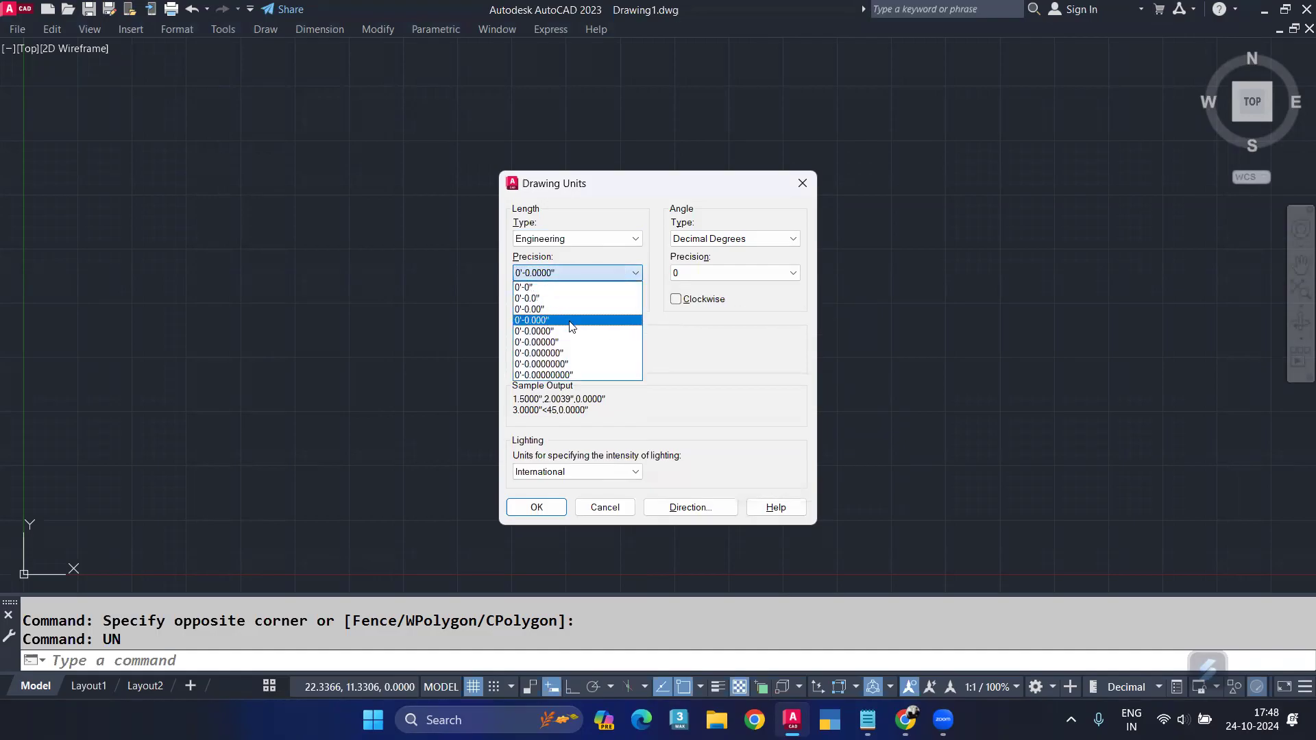
click(571, 322)
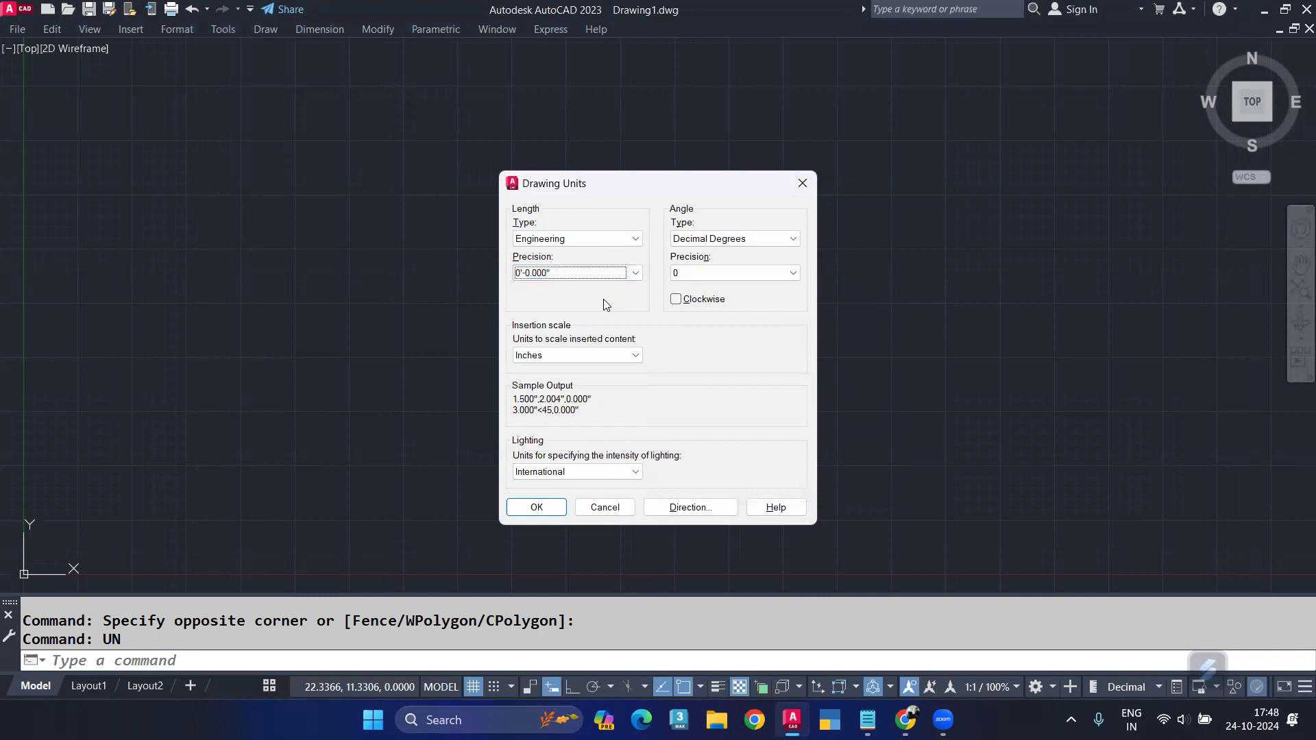
click(537, 507)
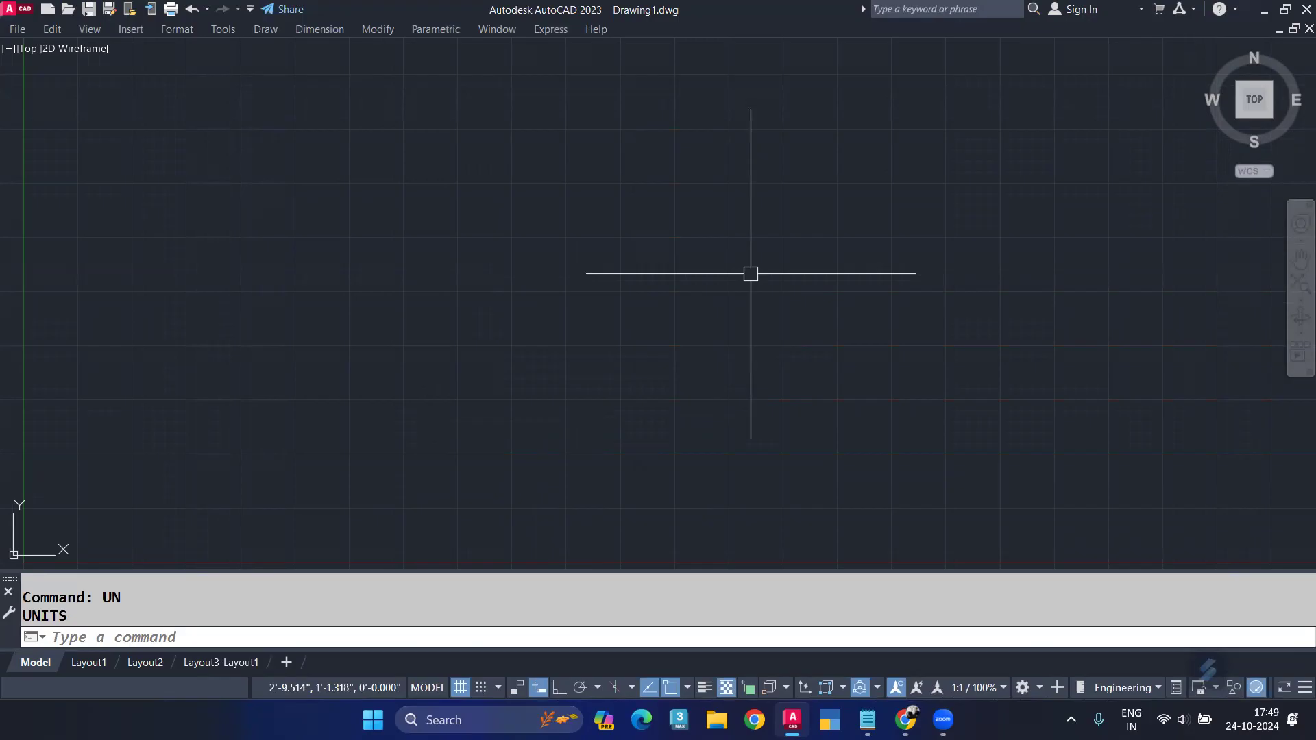
Draw a horizontal 15-inch line with Ortho on as the hexagon's bottom side.
text(z)
key(Return)
text(a)
key(Return)
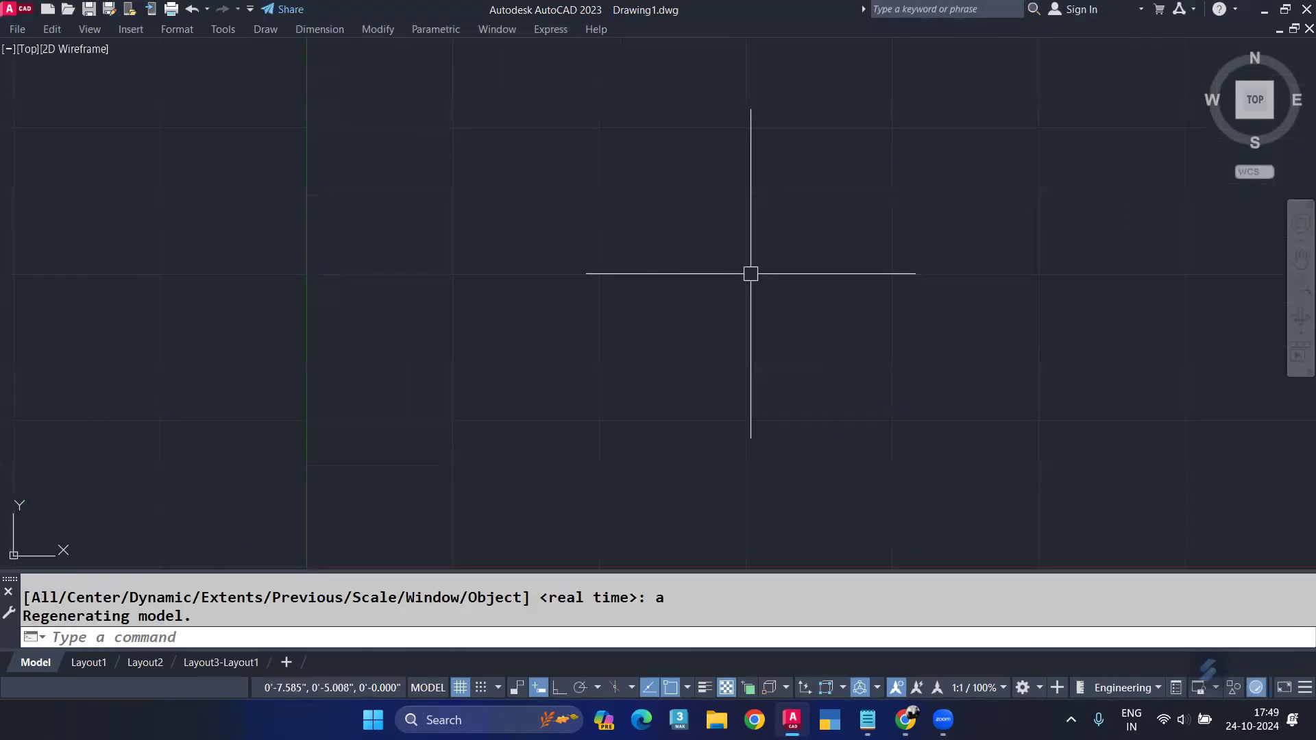
text(L)
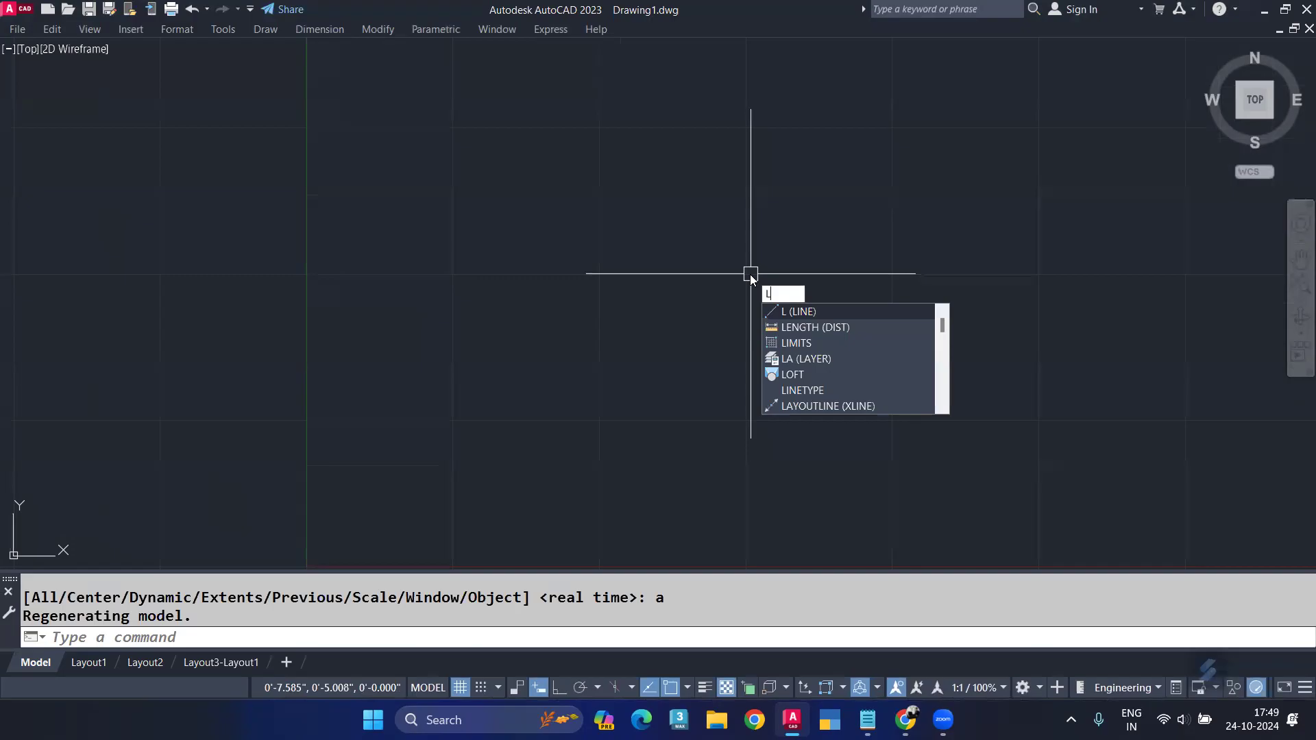
key(Return)
click(740, 386)
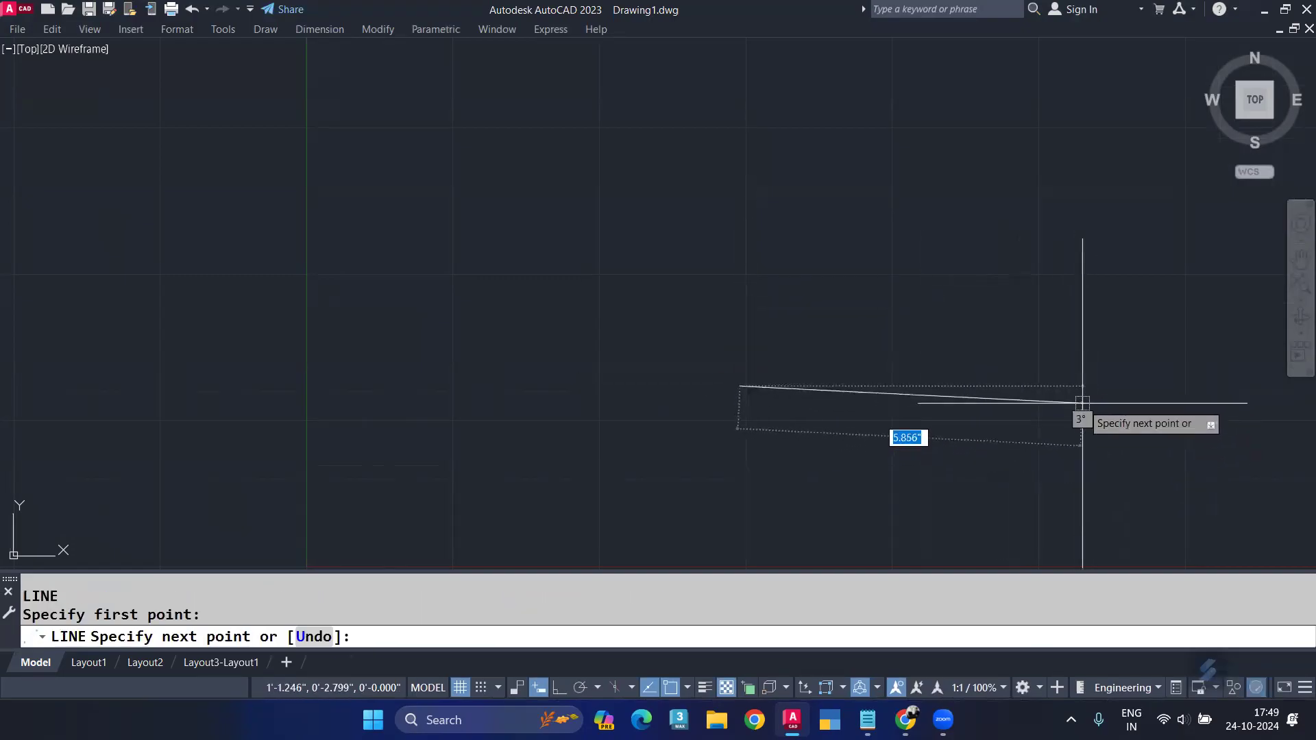
key(F8)
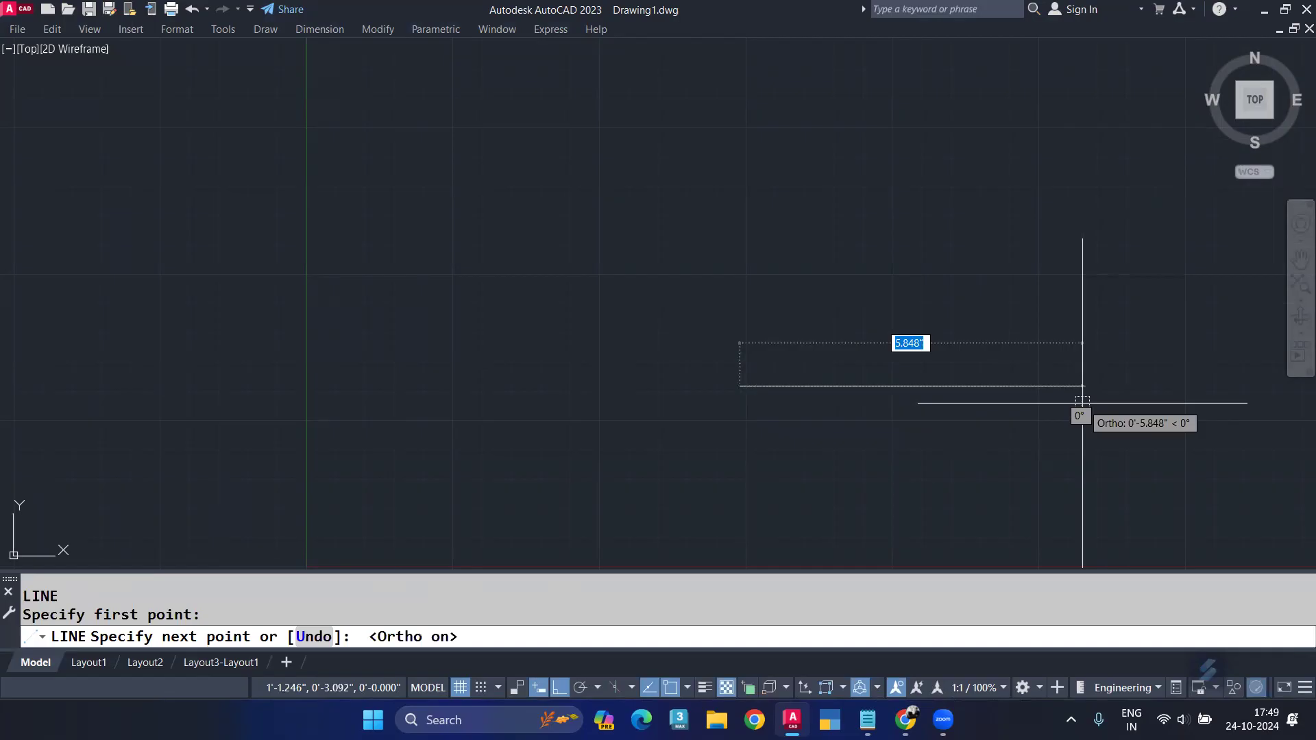
text(15)
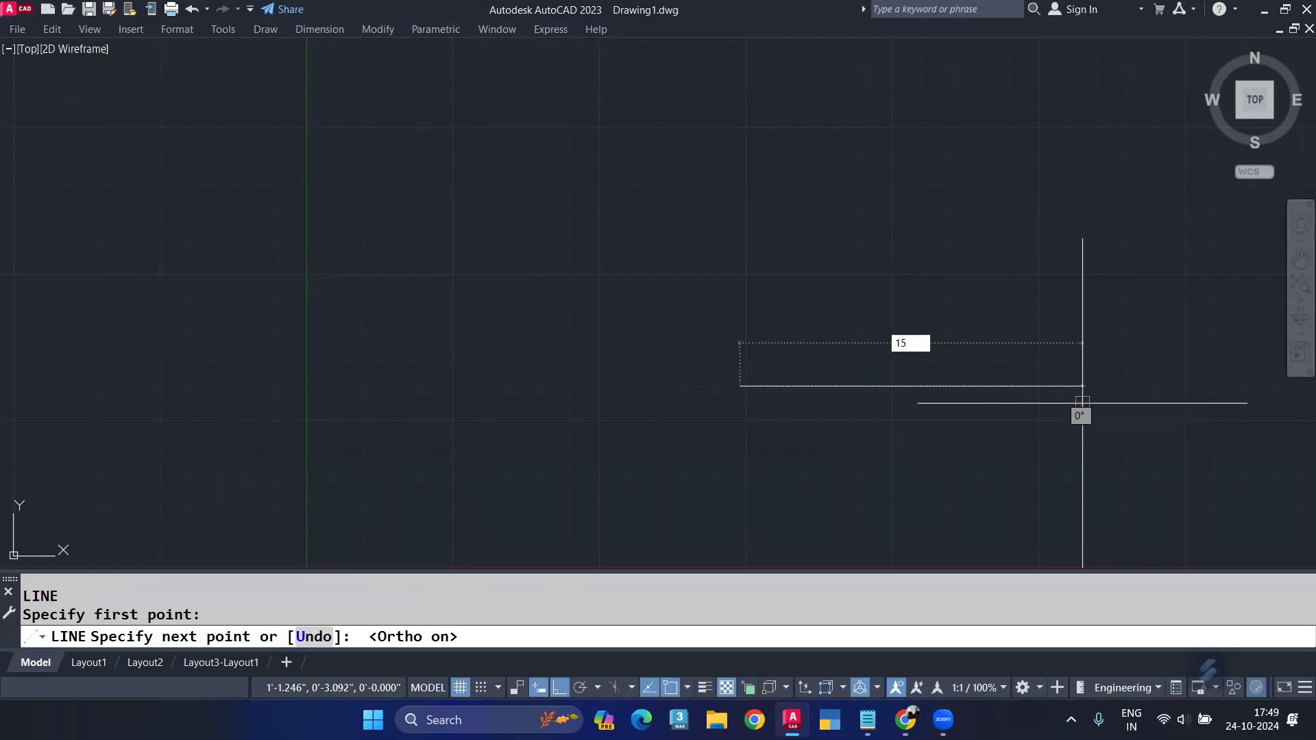
key(Return)
Continue from the line's right end with a 15-inch segment at 60° as the lower-right side.
scroll(1090, 325, down, 2)
middle_drag(1173, 312, 749, 379)
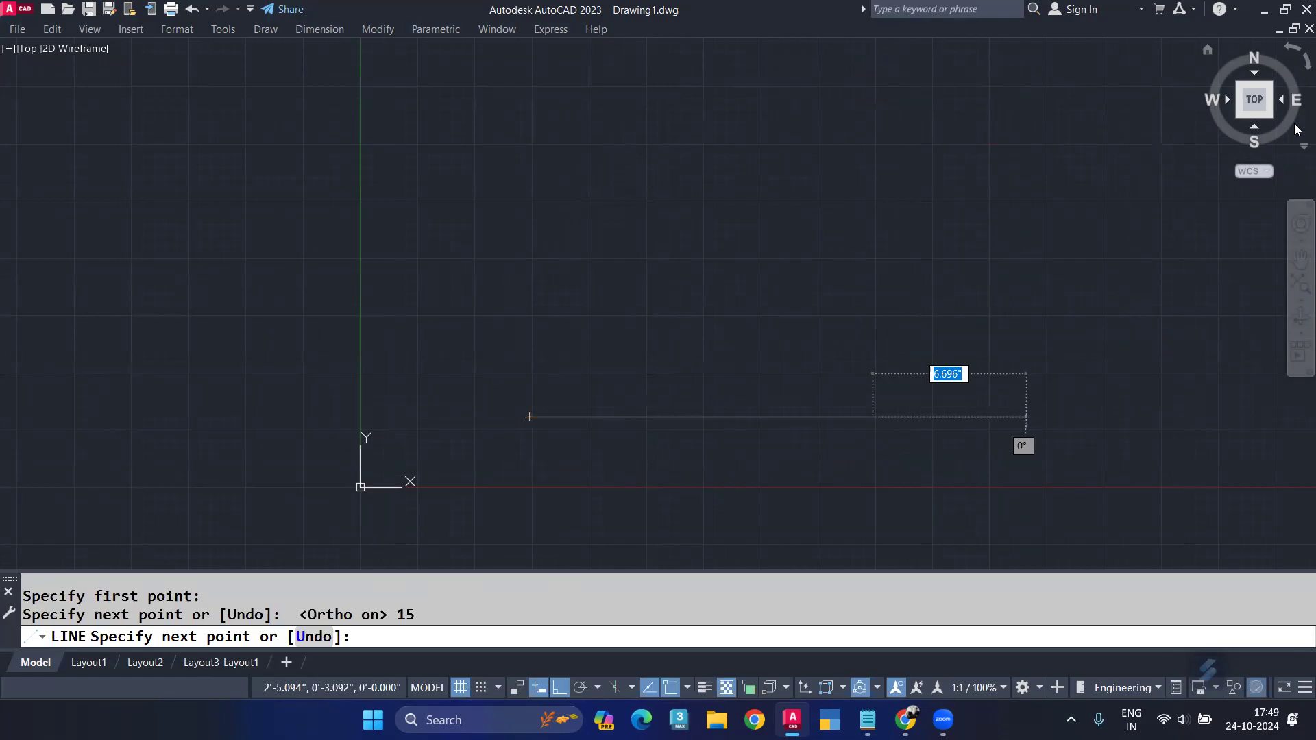
text(15)
text(<0°)
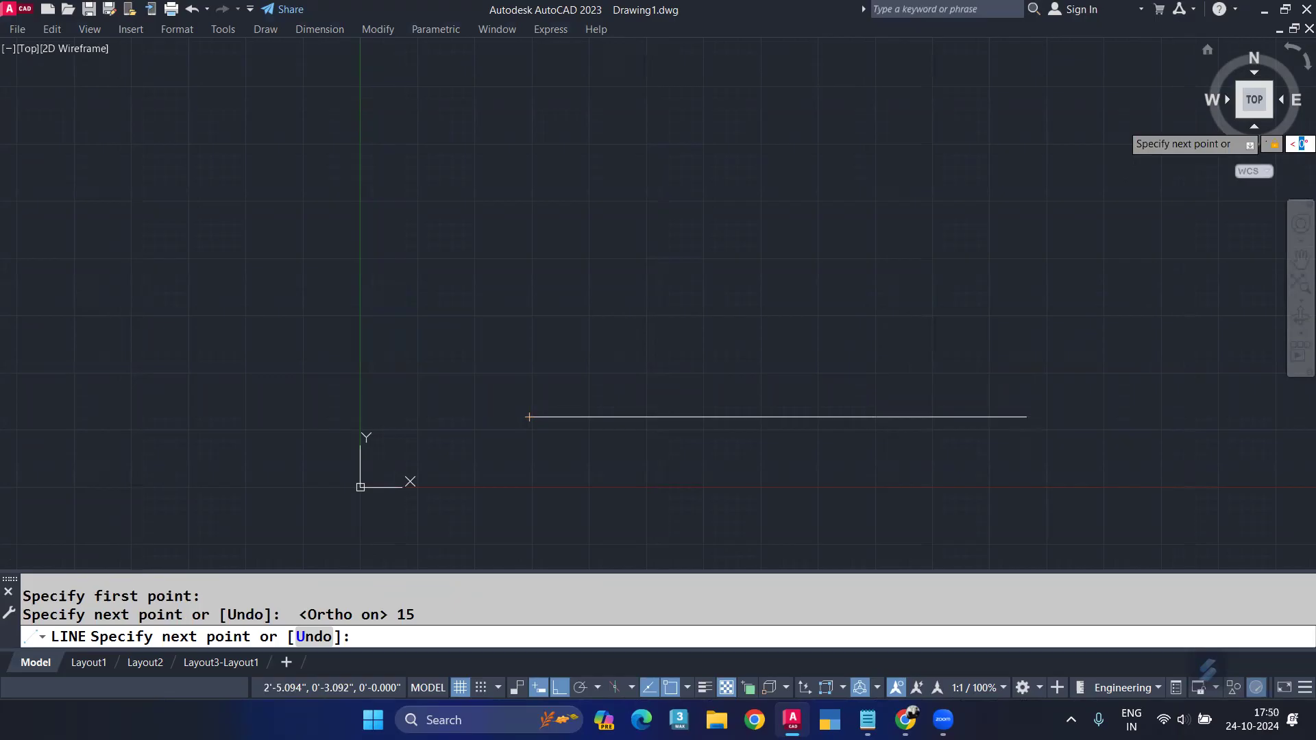
text(60)
key(Return)
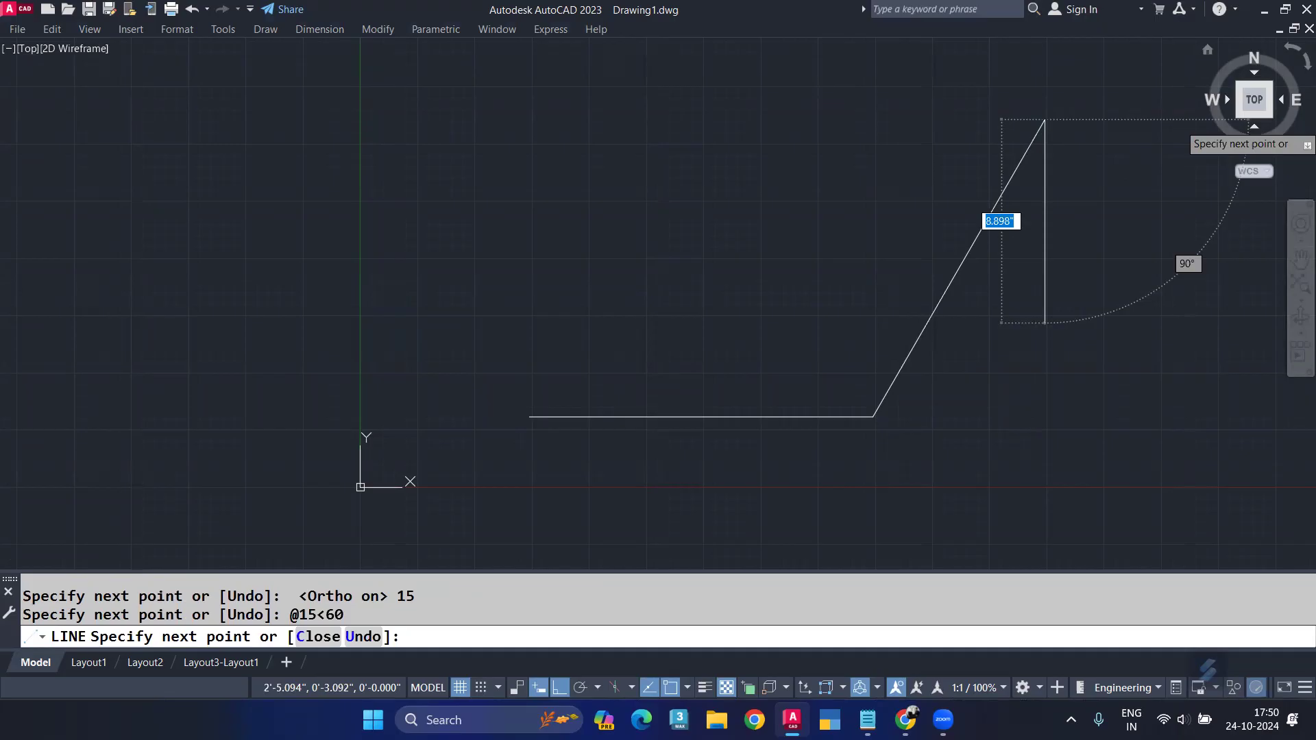
Add two more 15-inch sides to the outline, one at 120° and one at 180°.
text(15)
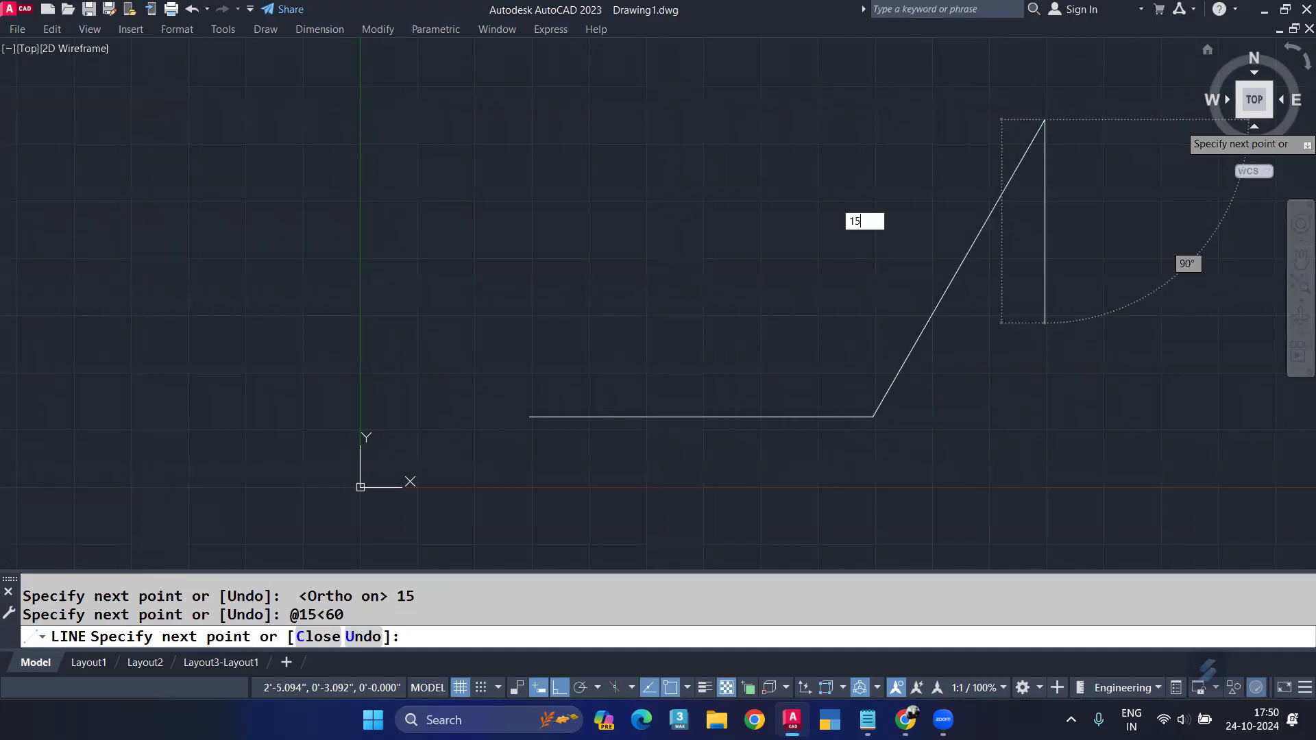
text(<)
text(120)
key(Return)
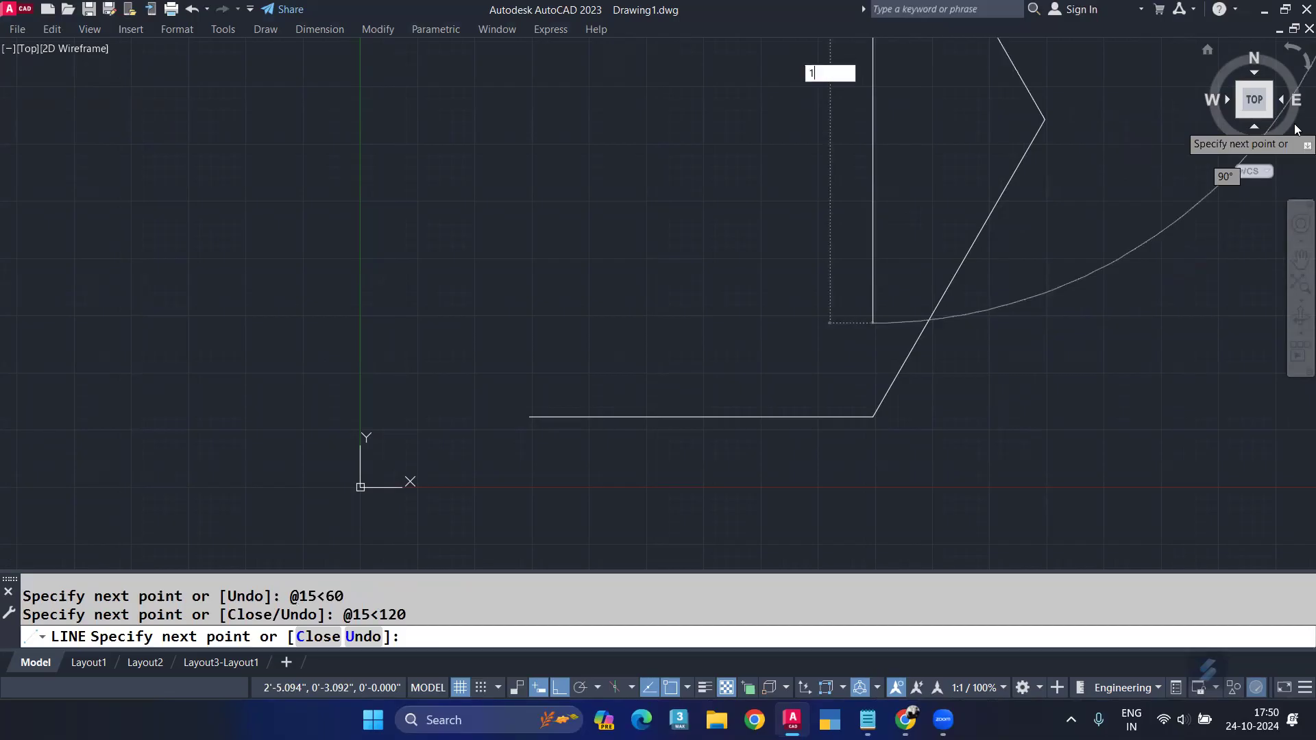
text(15)
text(< 270°)
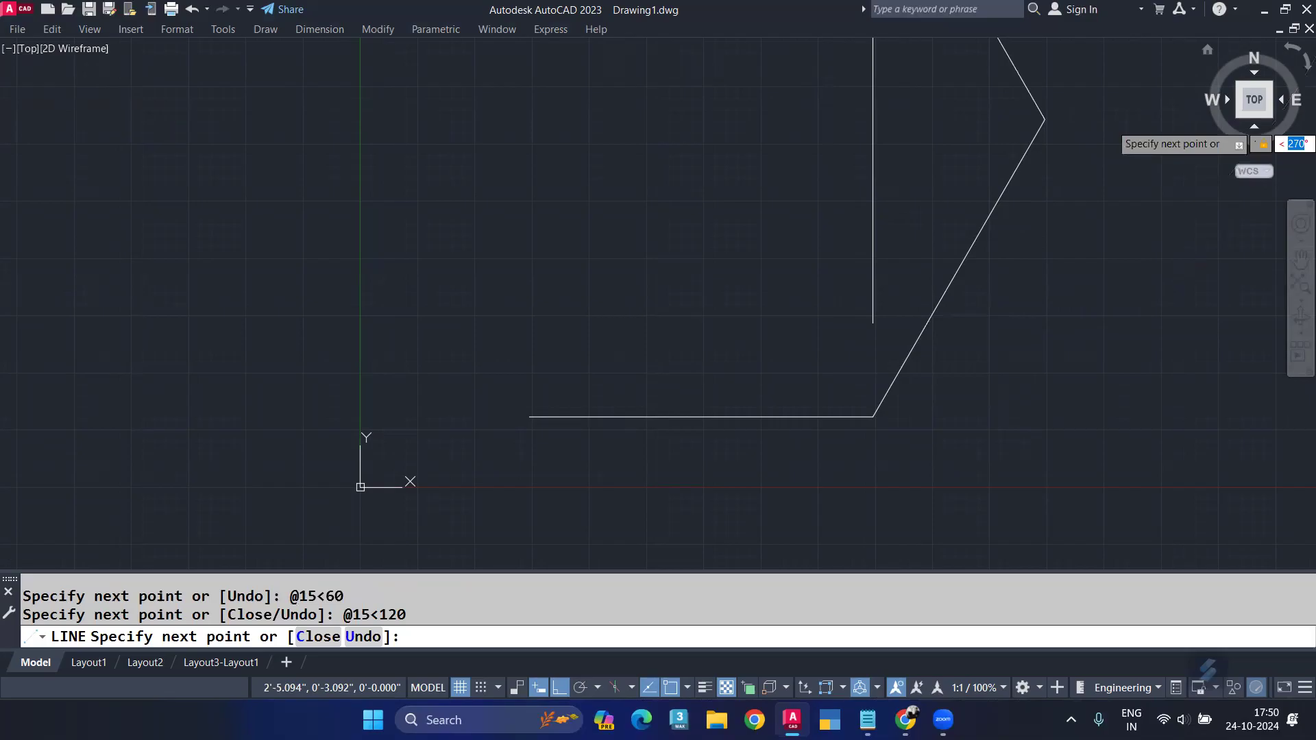
text(180)
key(Return)
Add a 15-inch side at 240° and close the outline back to the starting point.
scroll(1119, 117, down, 1)
middle_drag(677, 181, 684, 269)
scroll(576, 288, down, 1)
text(1)
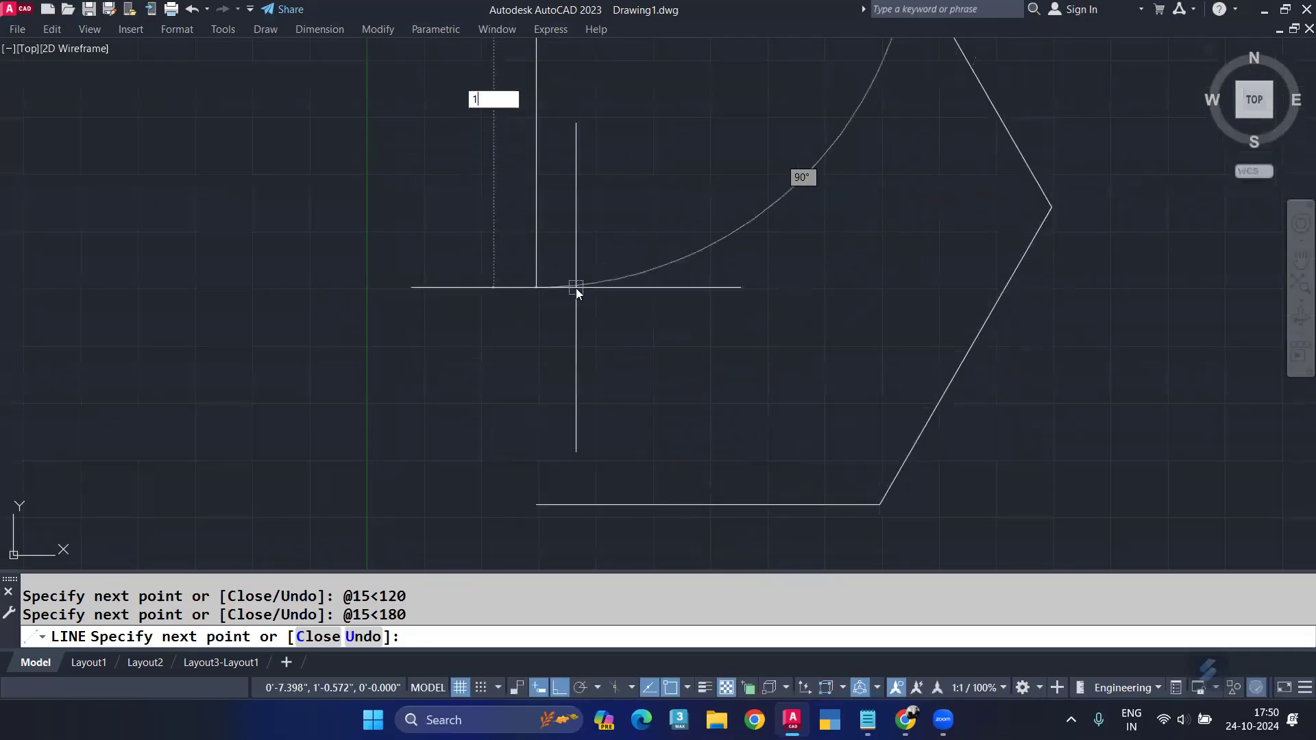
text(5)
key(Tab)
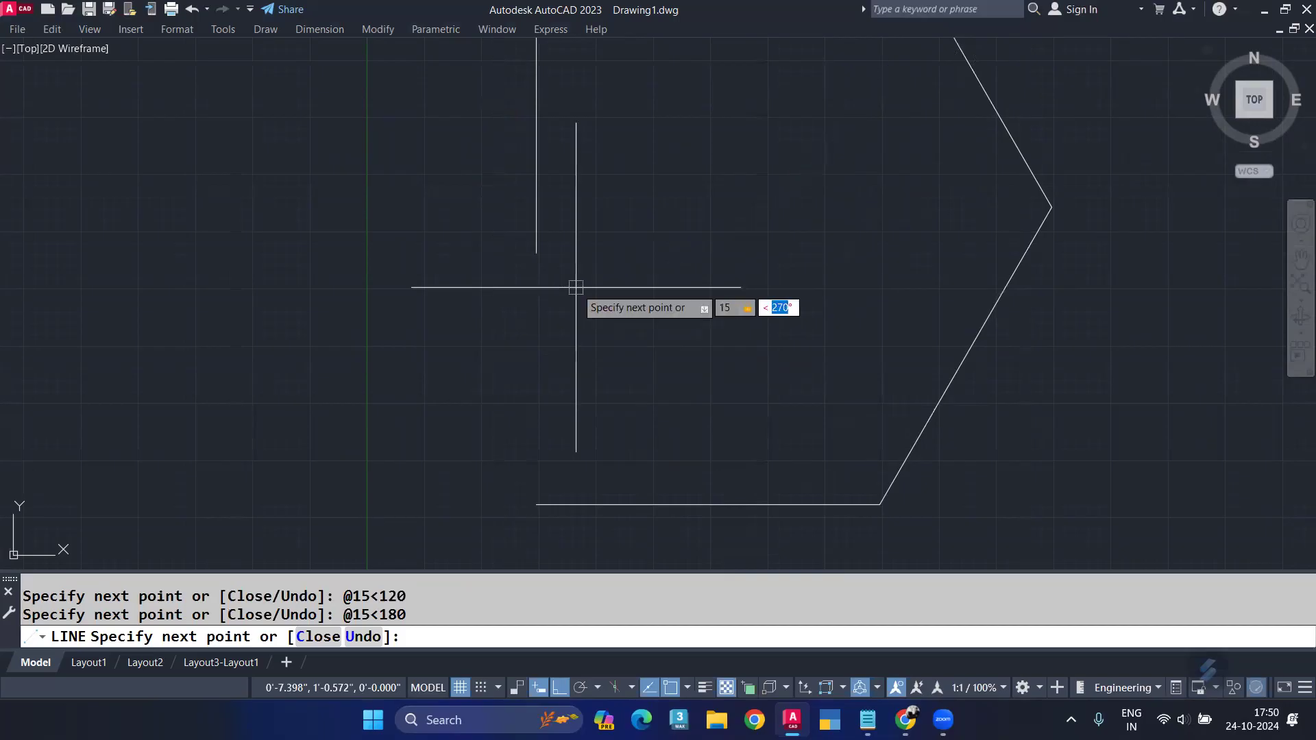
text(240)
key(Return)
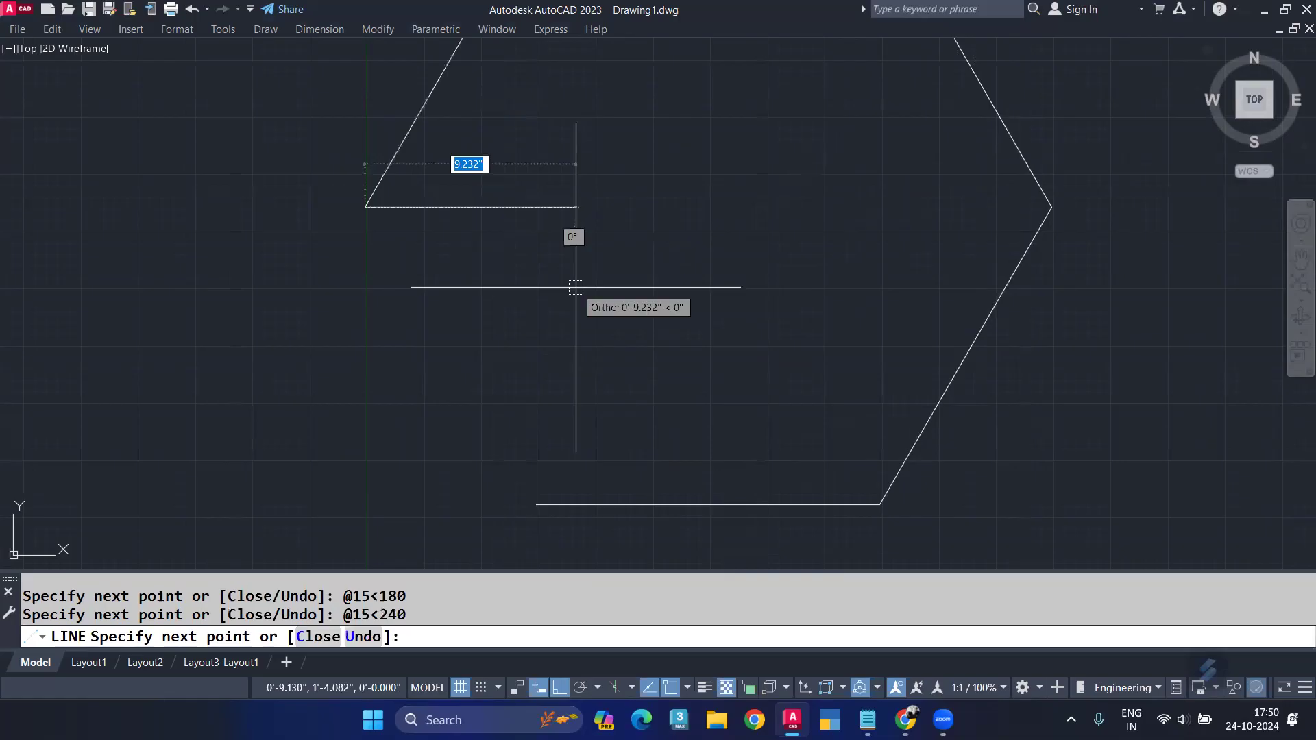
text(c)
key(Return)
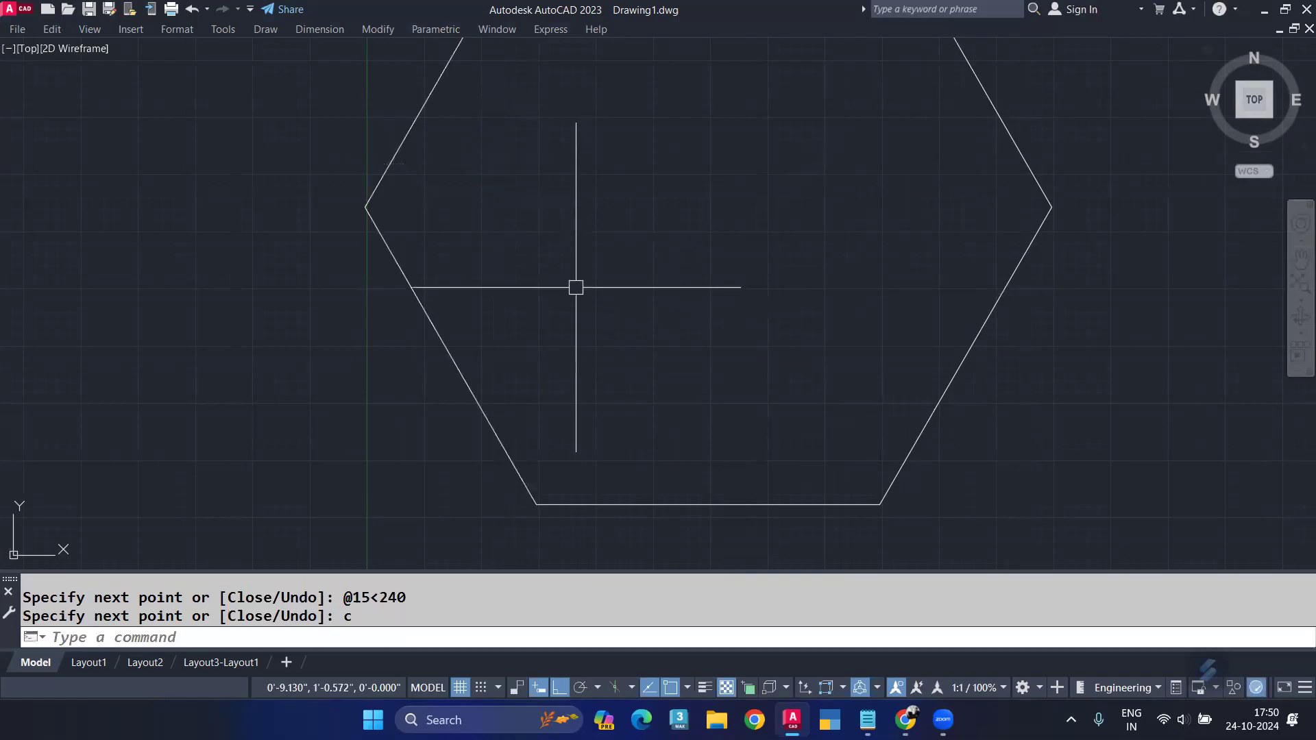
Join all six hexagon lines into a single polyline.
scroll(576, 288, down, 8)
scroll(594, 226, up, 4)
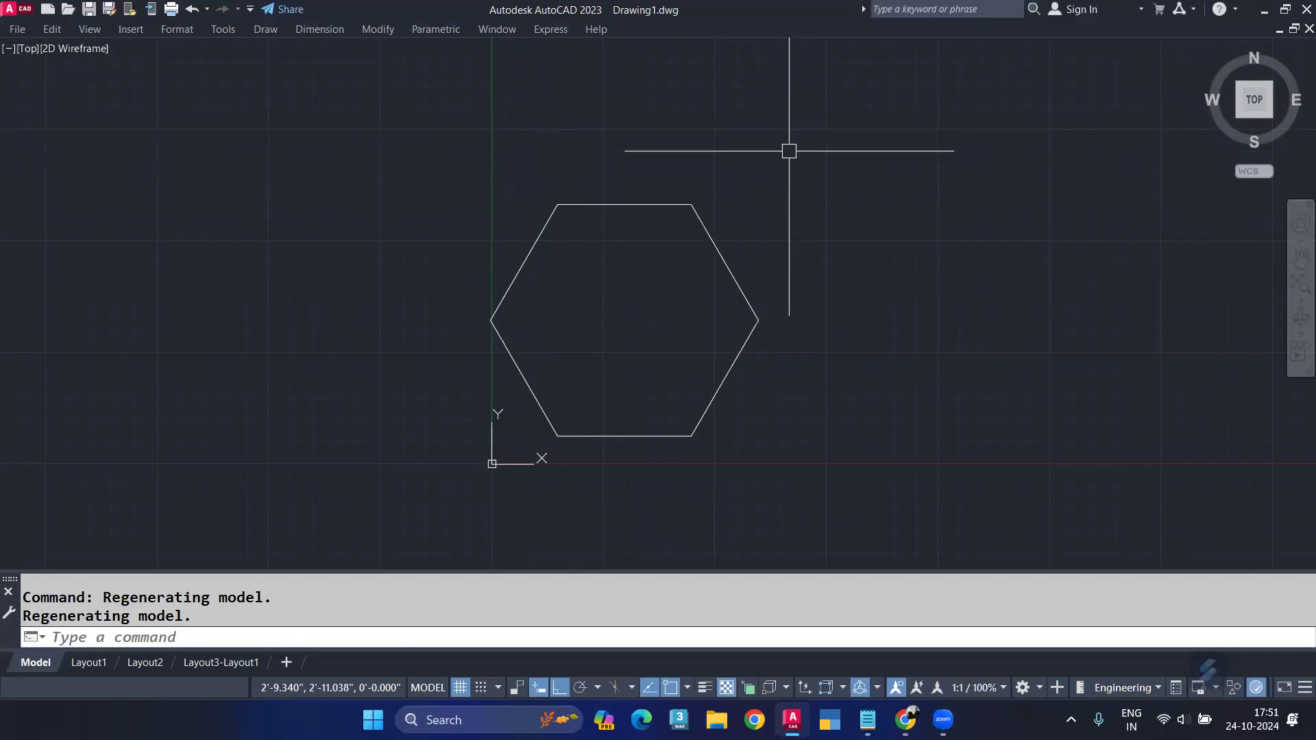
text(J)
key(Return)
click(788, 151)
click(455, 462)
key(Return)
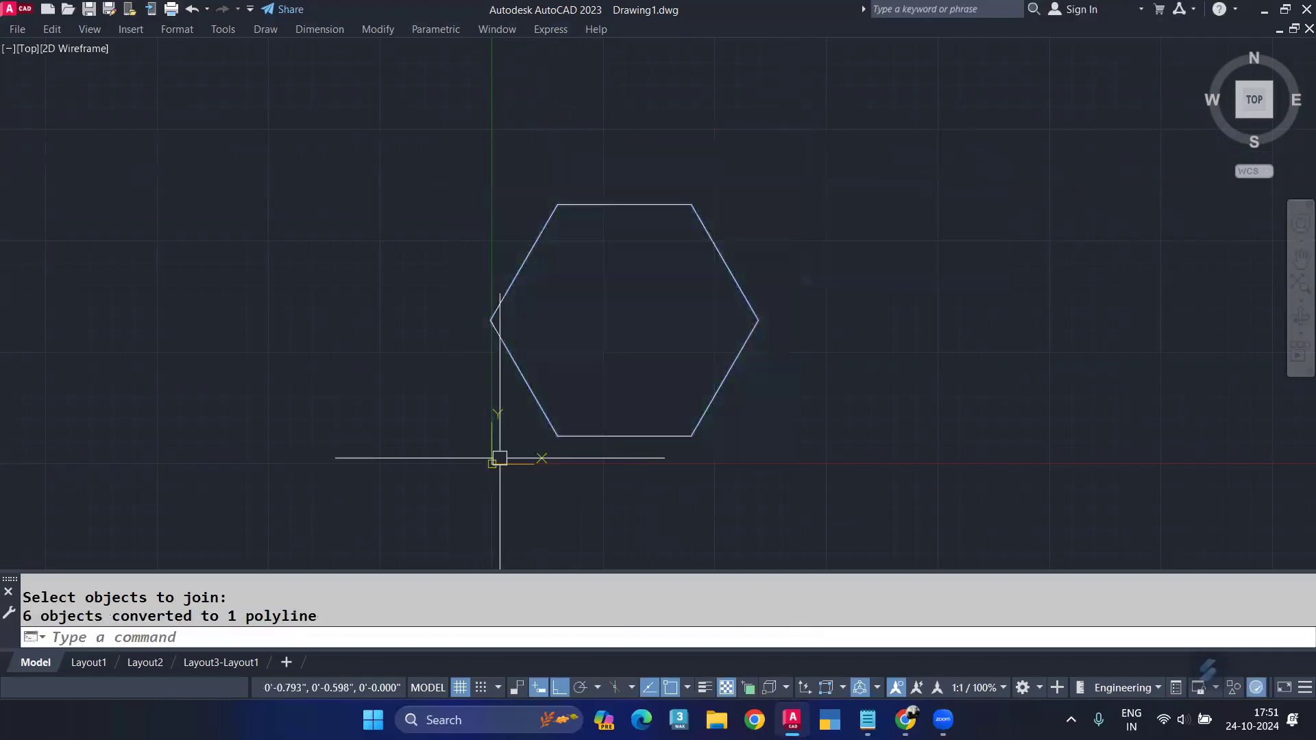
Scale the hexagon by reference from its upper-right corner, using the bottom side as reference length and 20 inches as new length.
scroll(604, 437, up, 4)
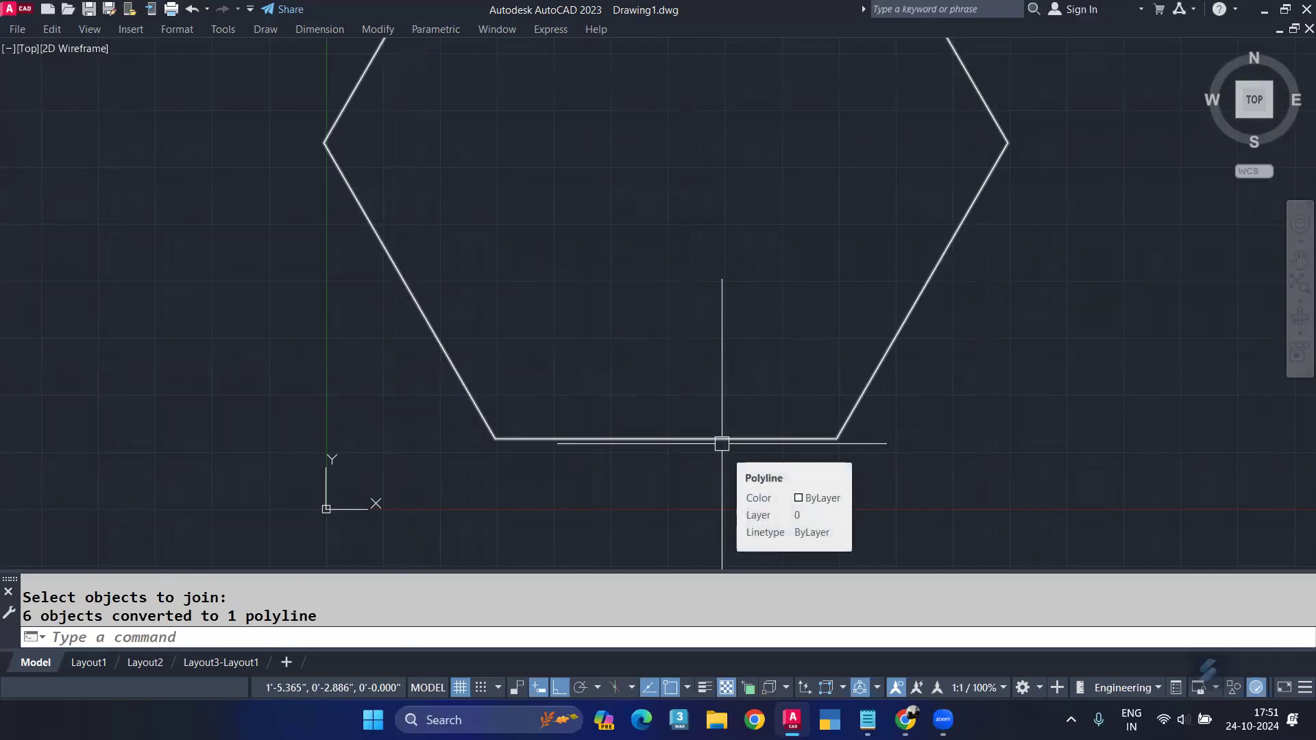
scroll(722, 444, down, 4)
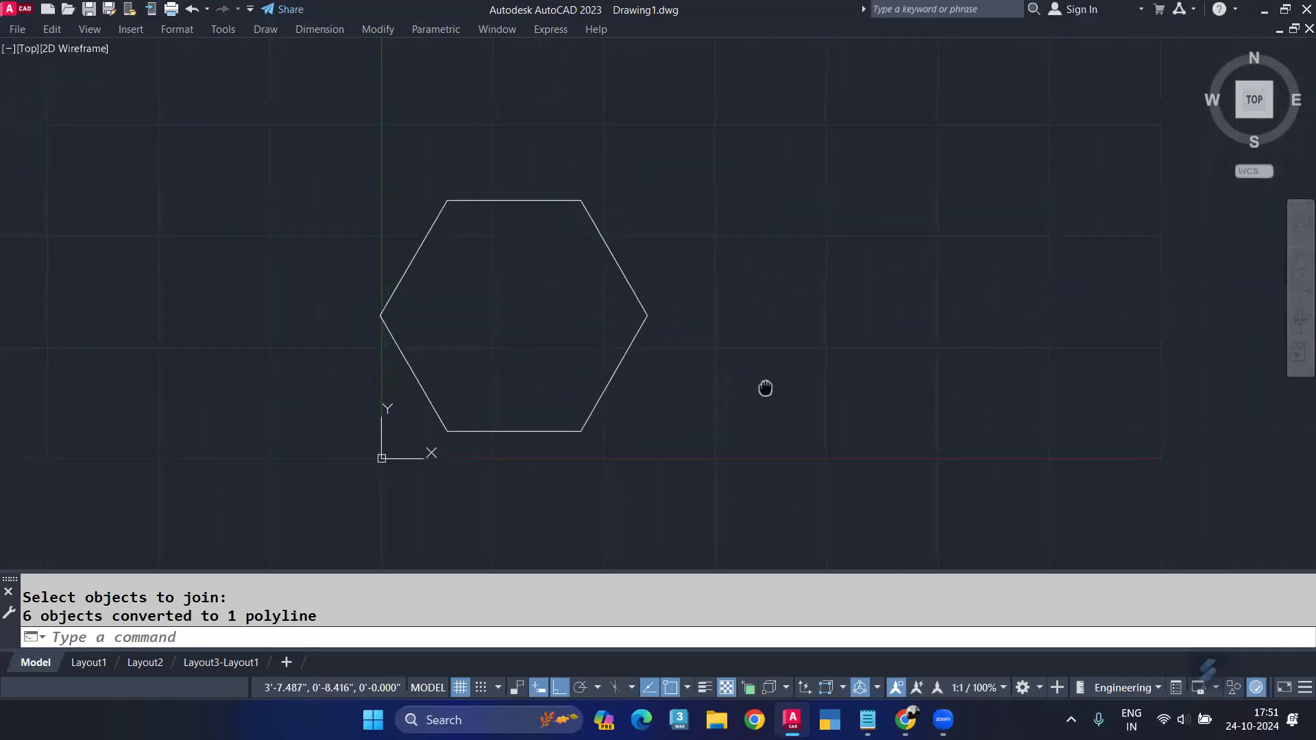
text(s)
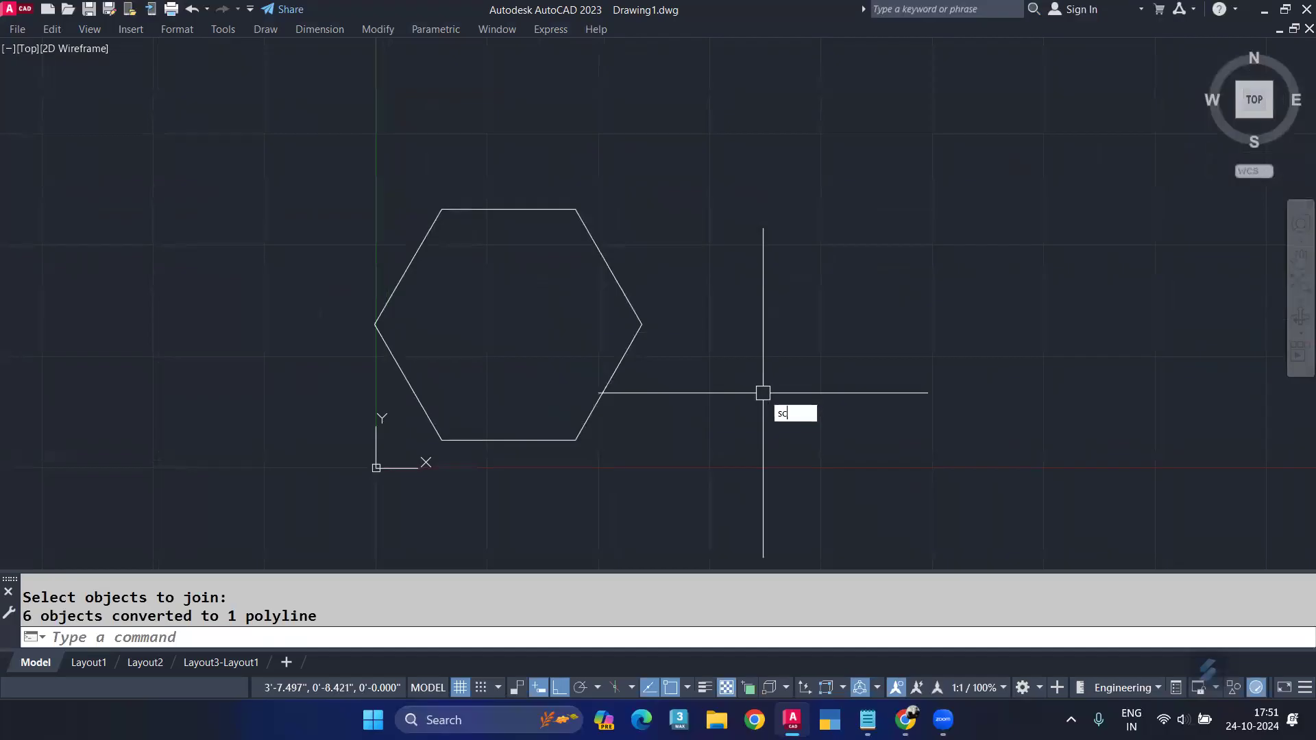
text(c)
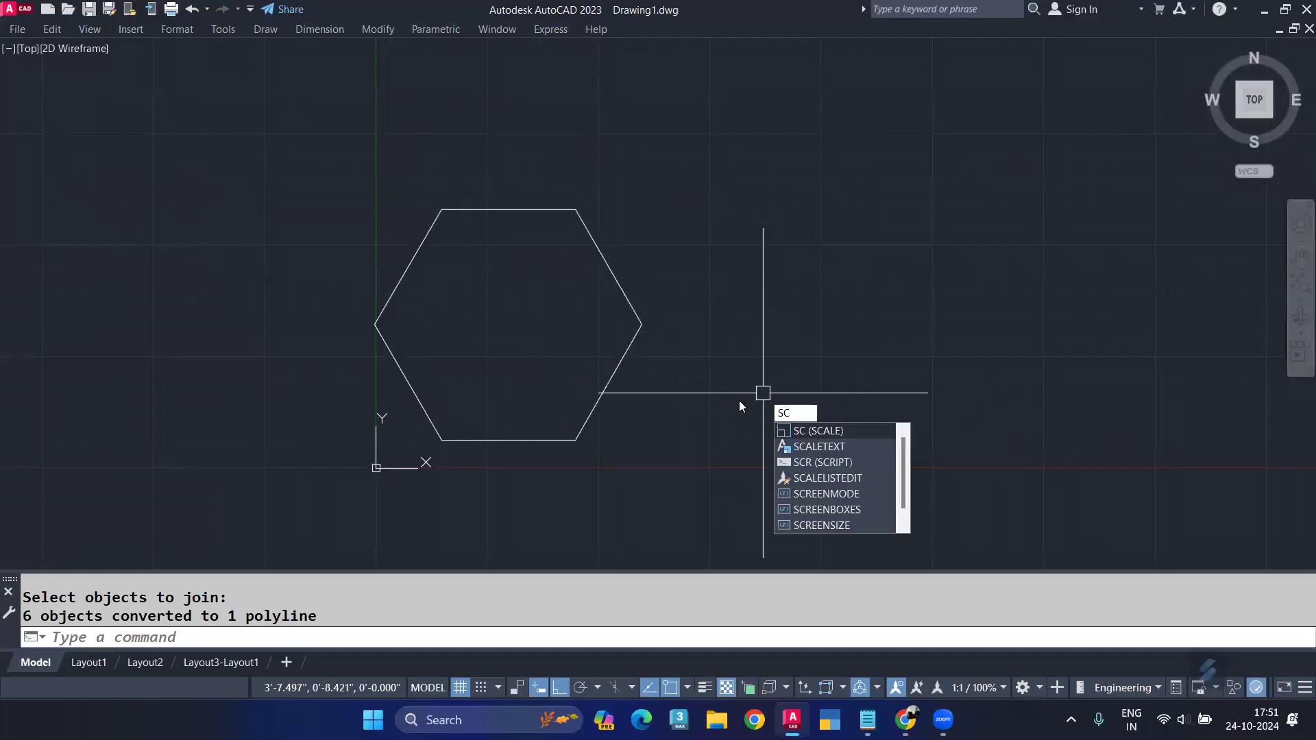
key(Return)
click(634, 337)
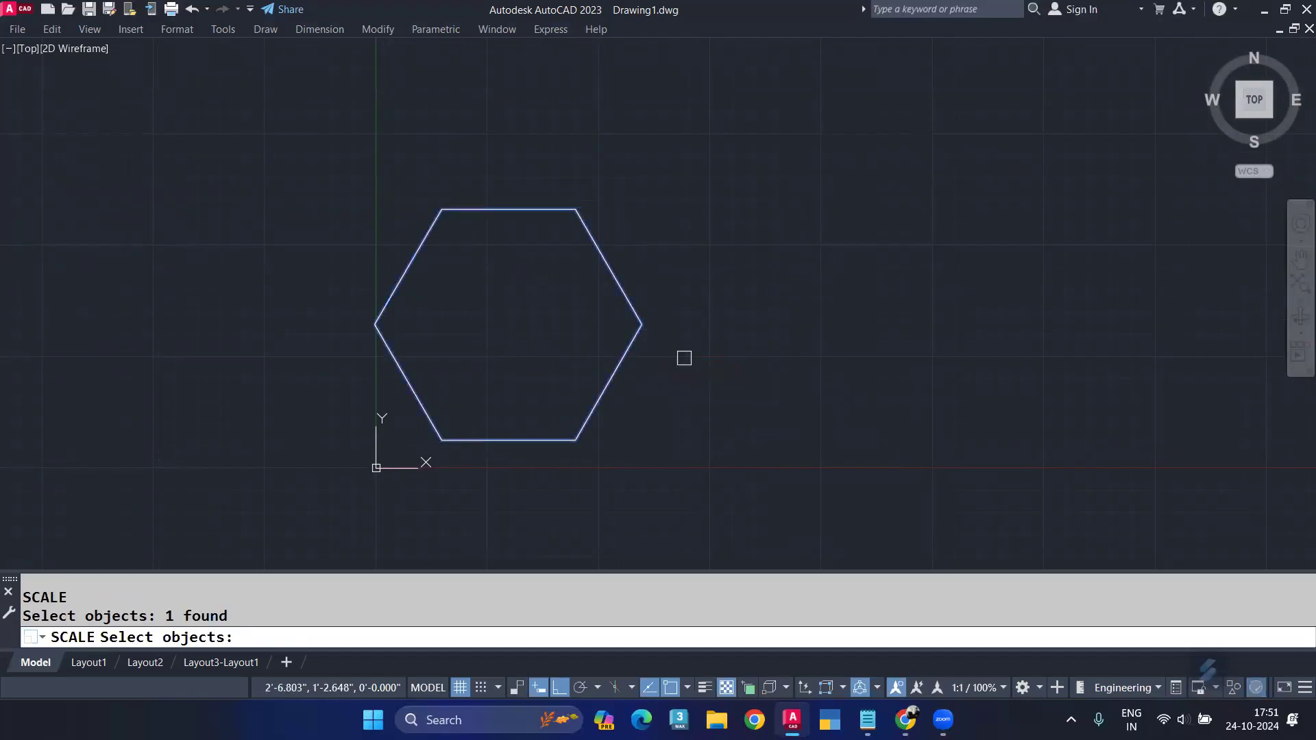
key(Return)
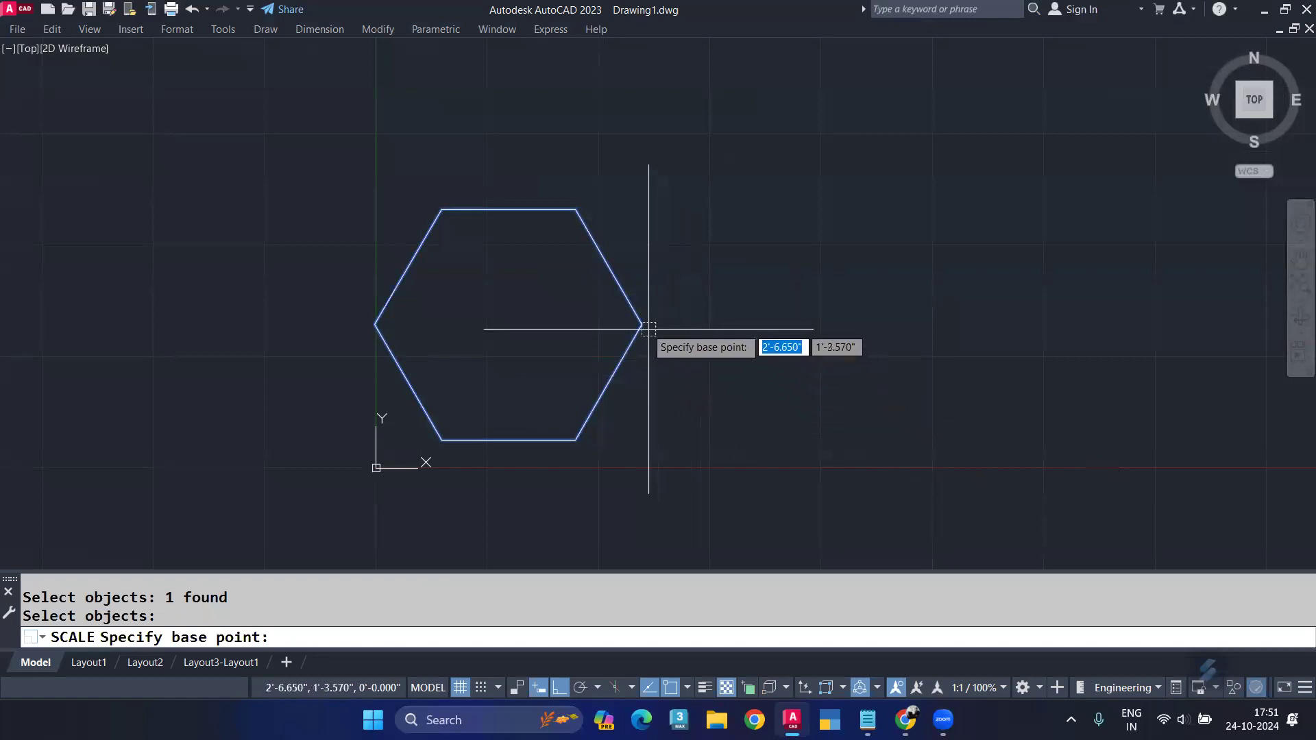
click(575, 210)
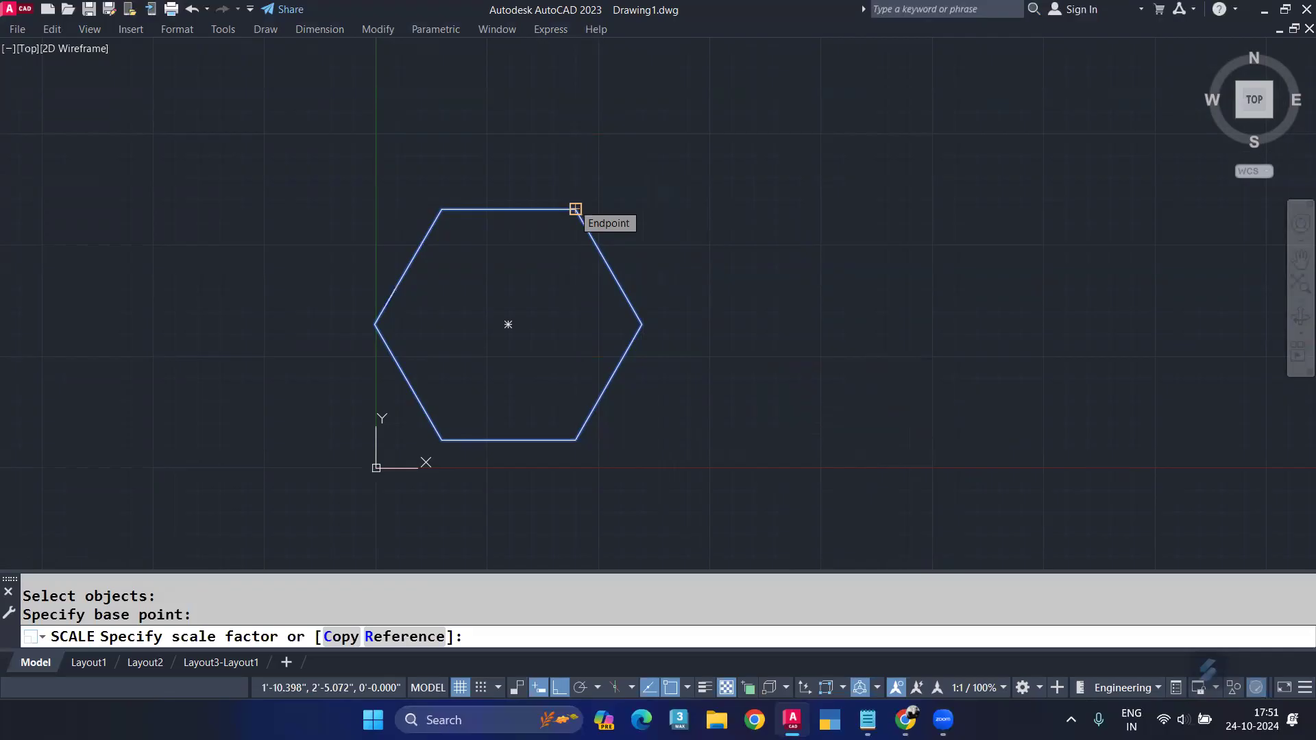
click(404, 639)
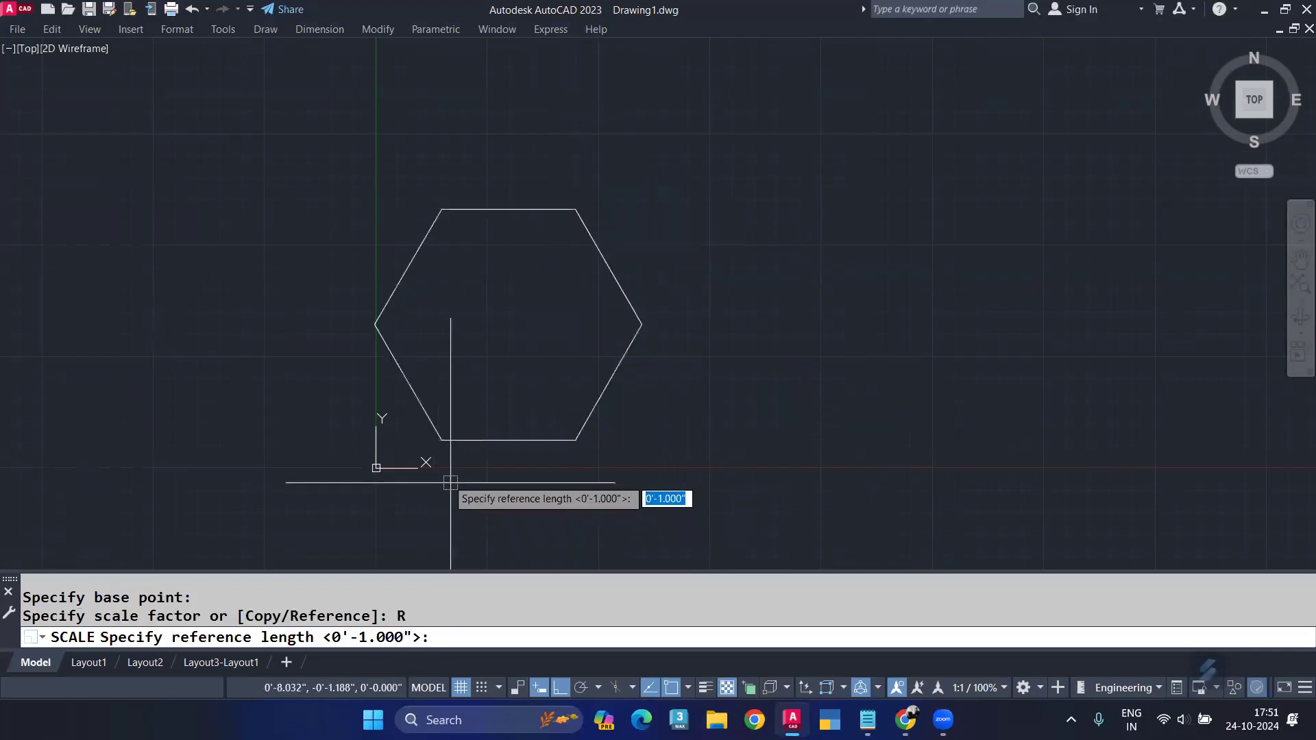
click(441, 441)
click(574, 444)
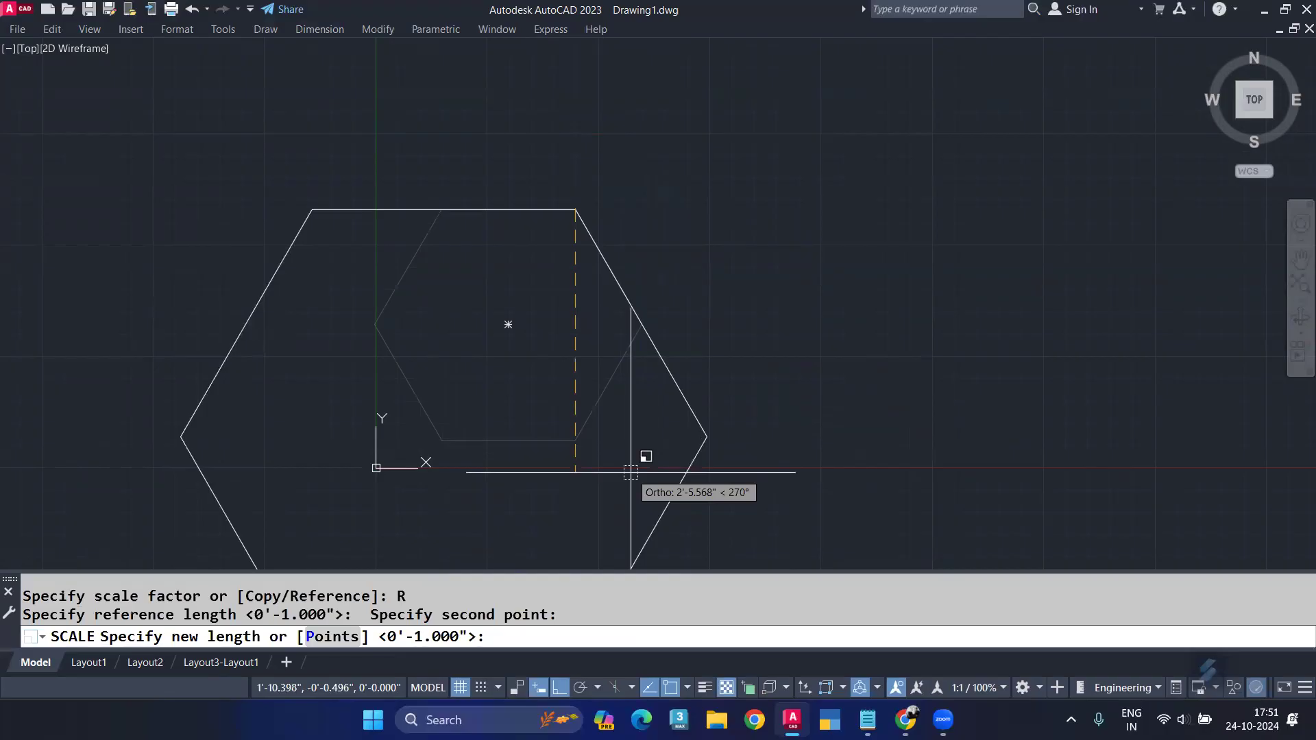
text(0)
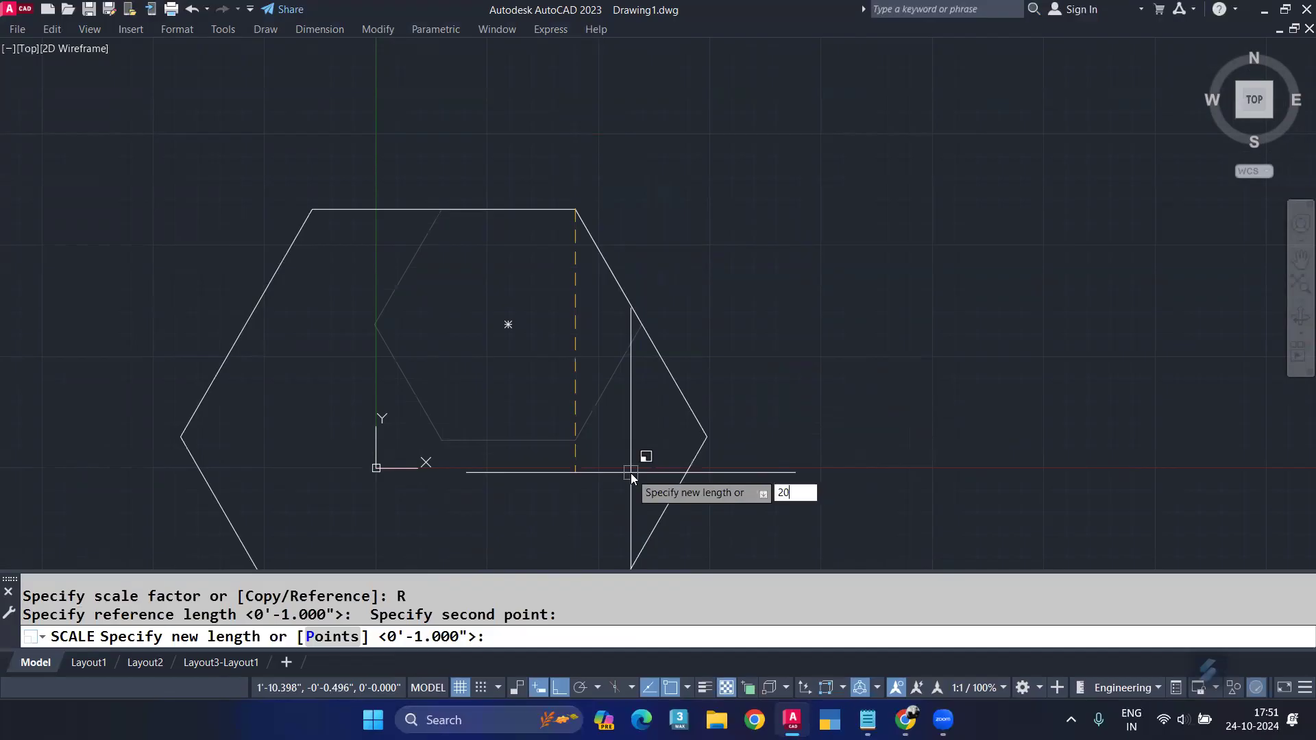
key(Return)
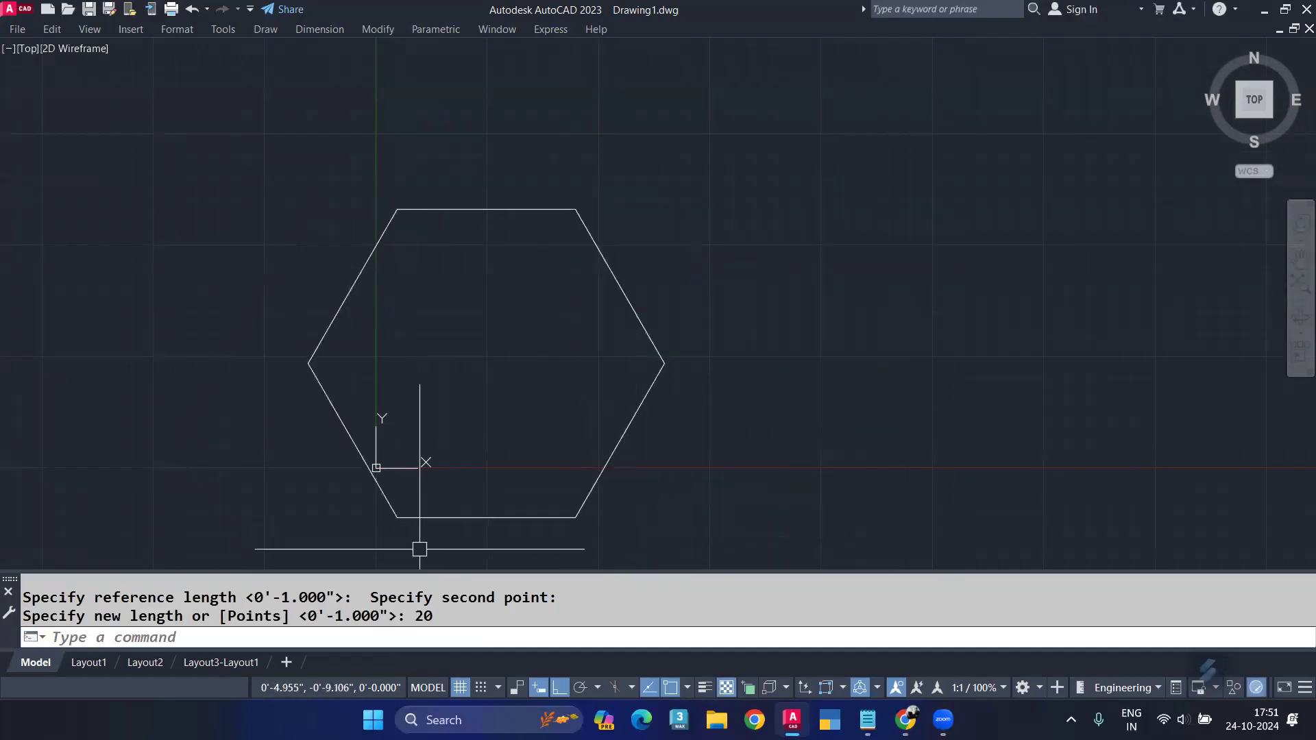
Measure the length of the hexagon's bottom side between its two lower corners.
text(dui)
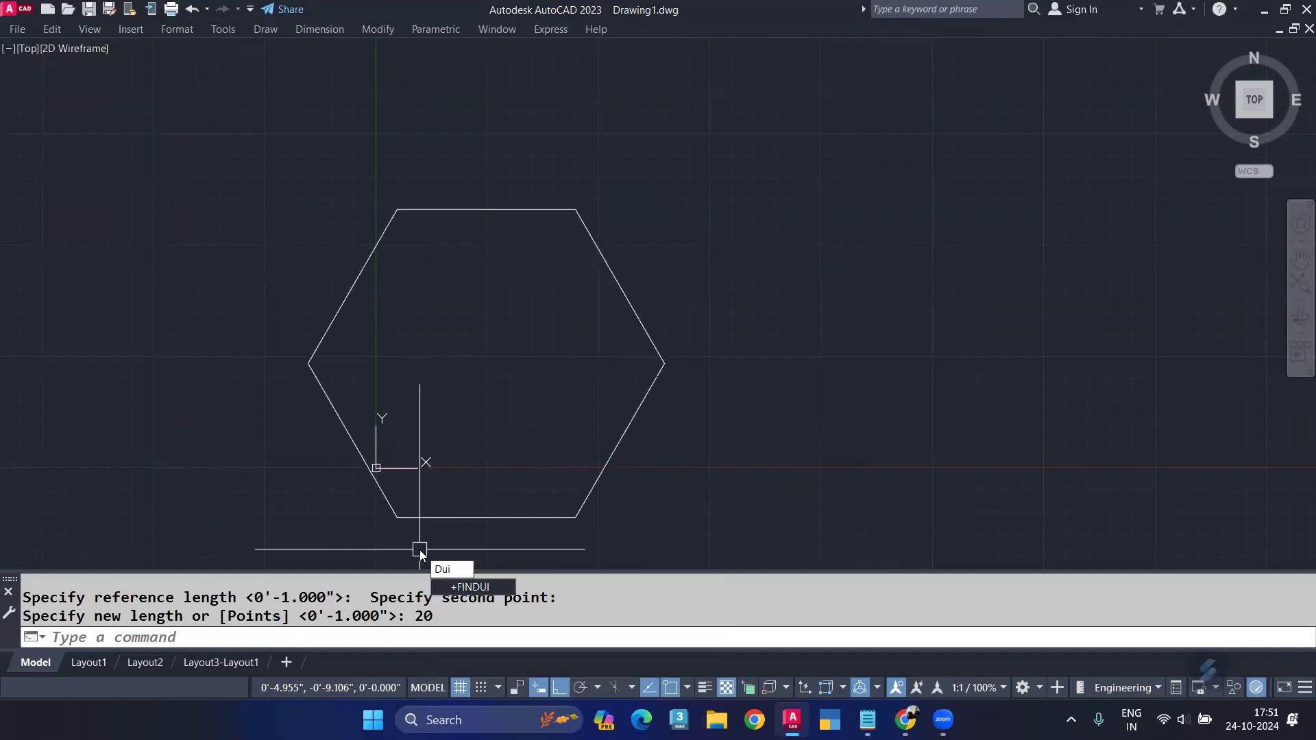
key(Escape)
text(di)
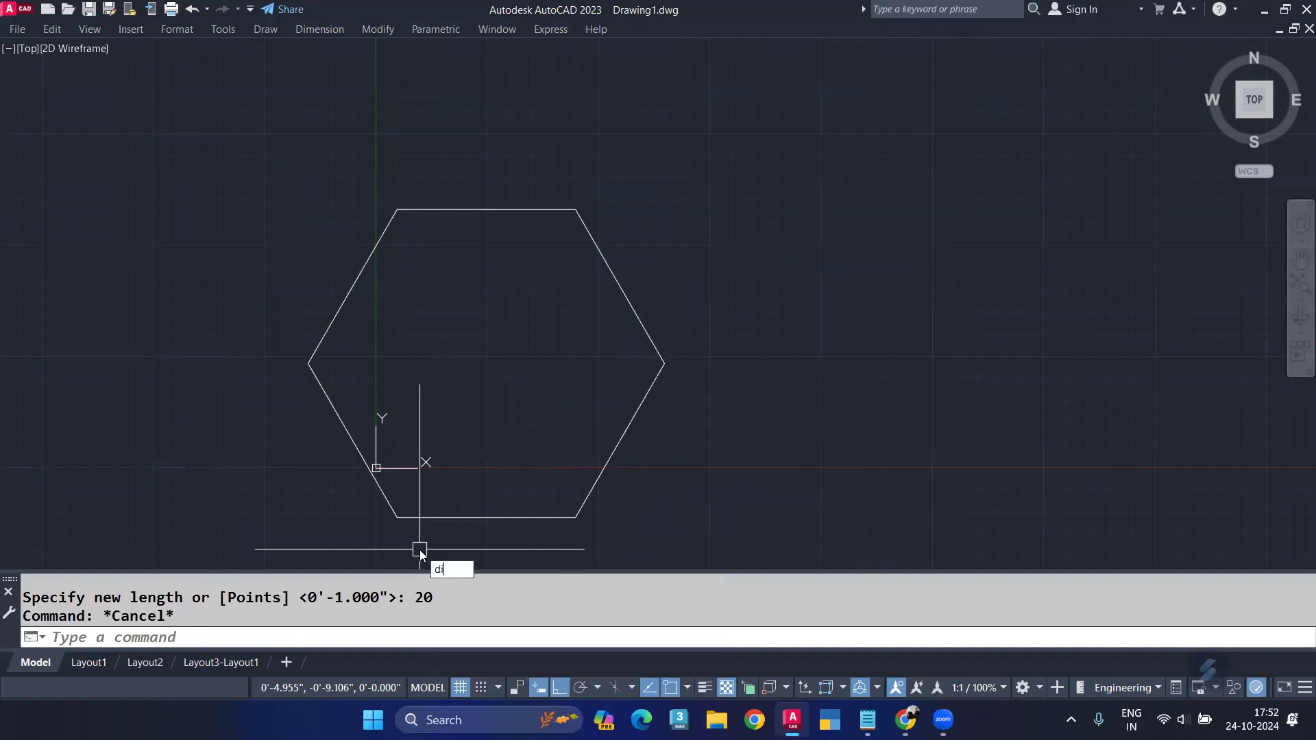
key(Return)
click(397, 518)
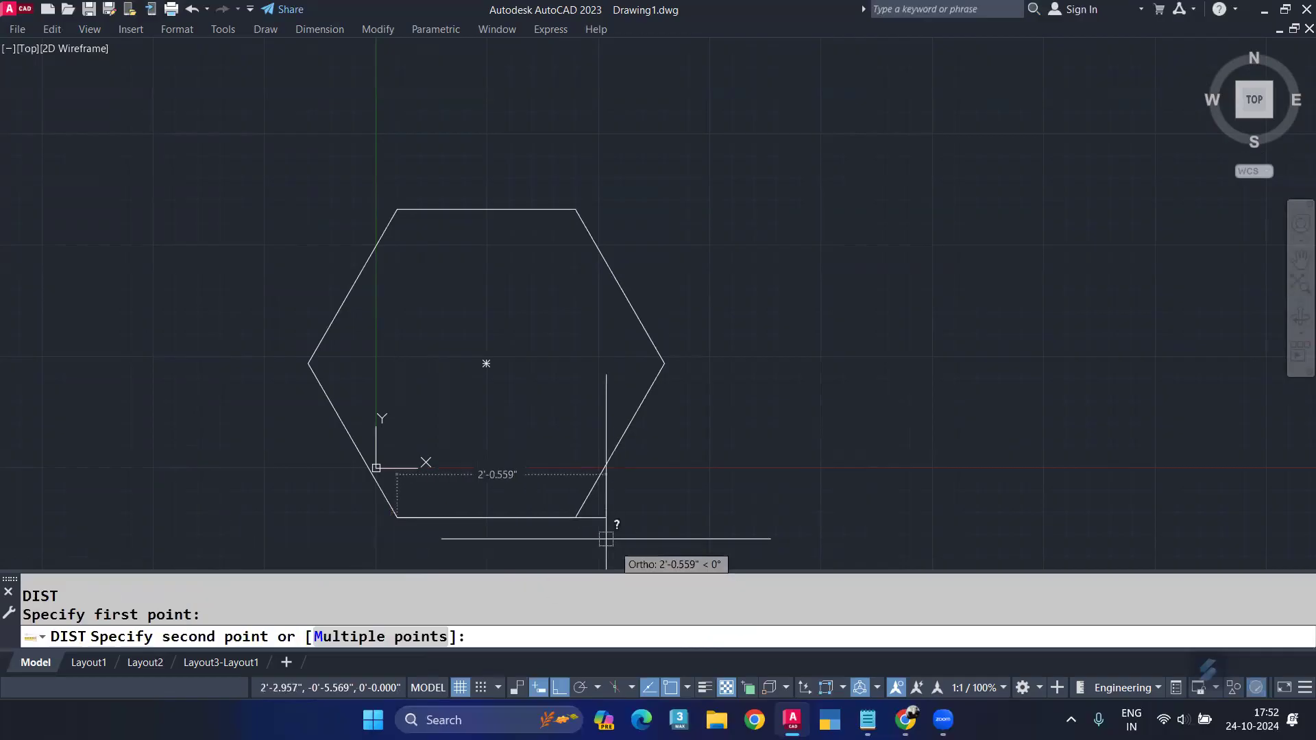
click(575, 517)
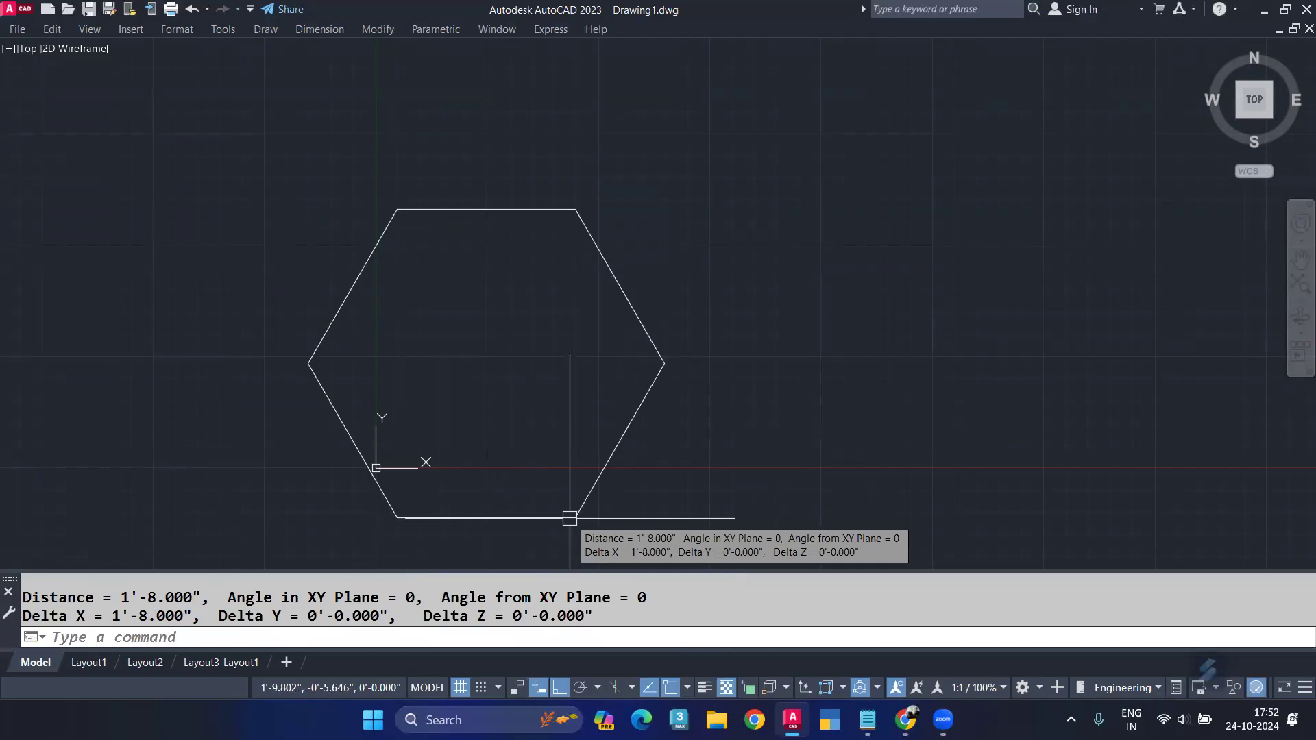
Try scaling the hexagon by a factor of 20 from its lower-right corner, and undo that scaling.
middle_drag(604, 473, 636, 421)
scroll(635, 421, down, 2)
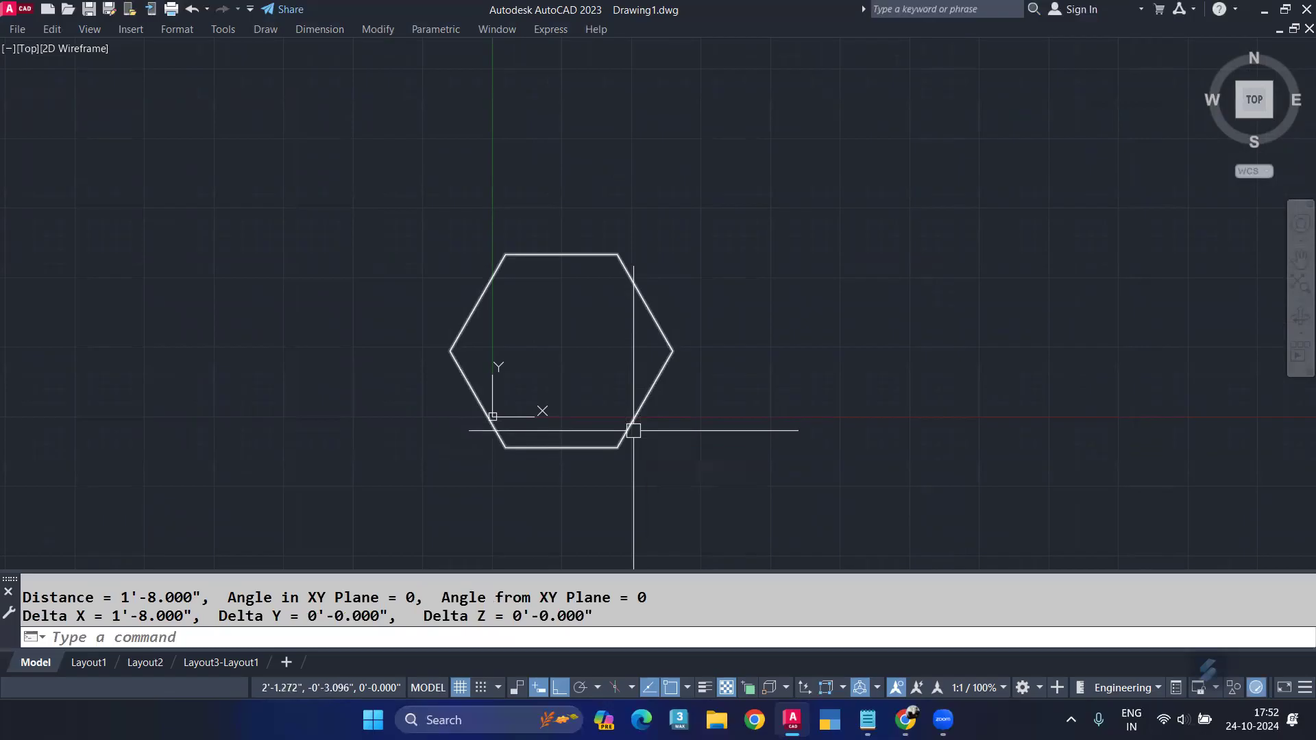
text(sc)
key(Return)
click(612, 432)
key(Return)
click(618, 448)
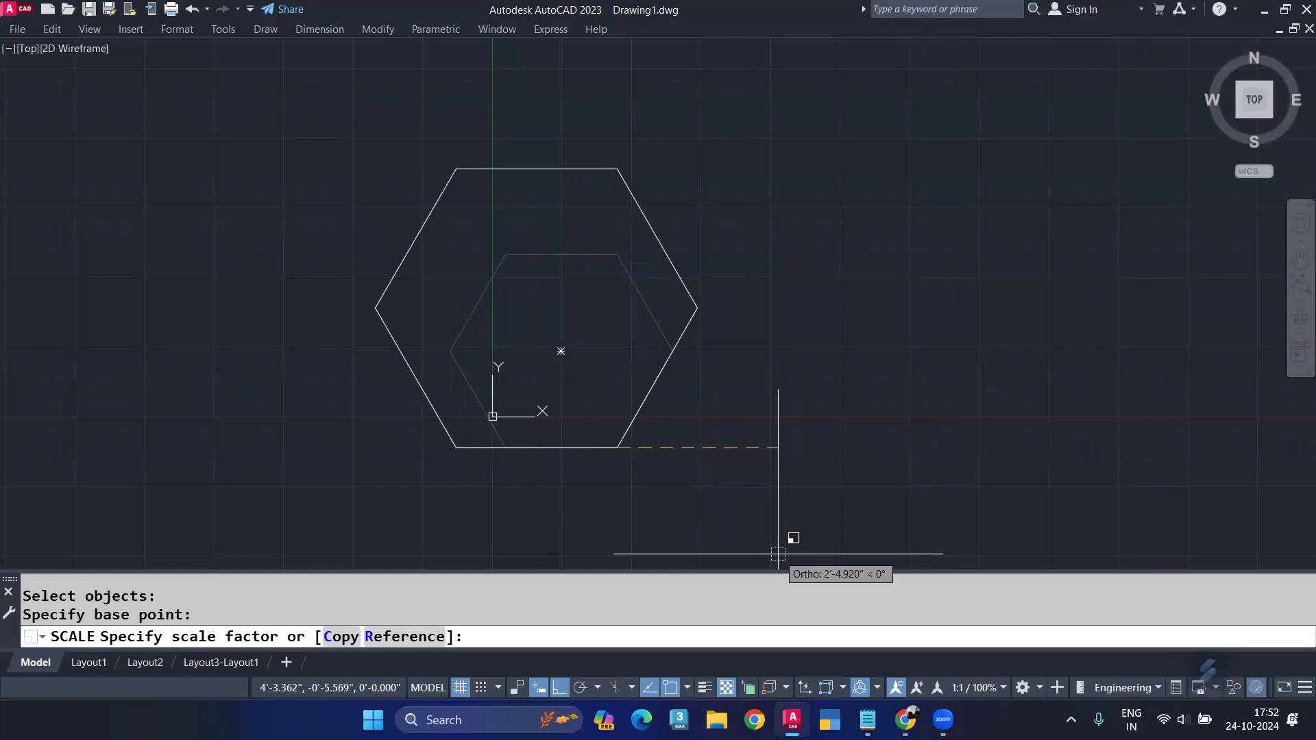
text(20)
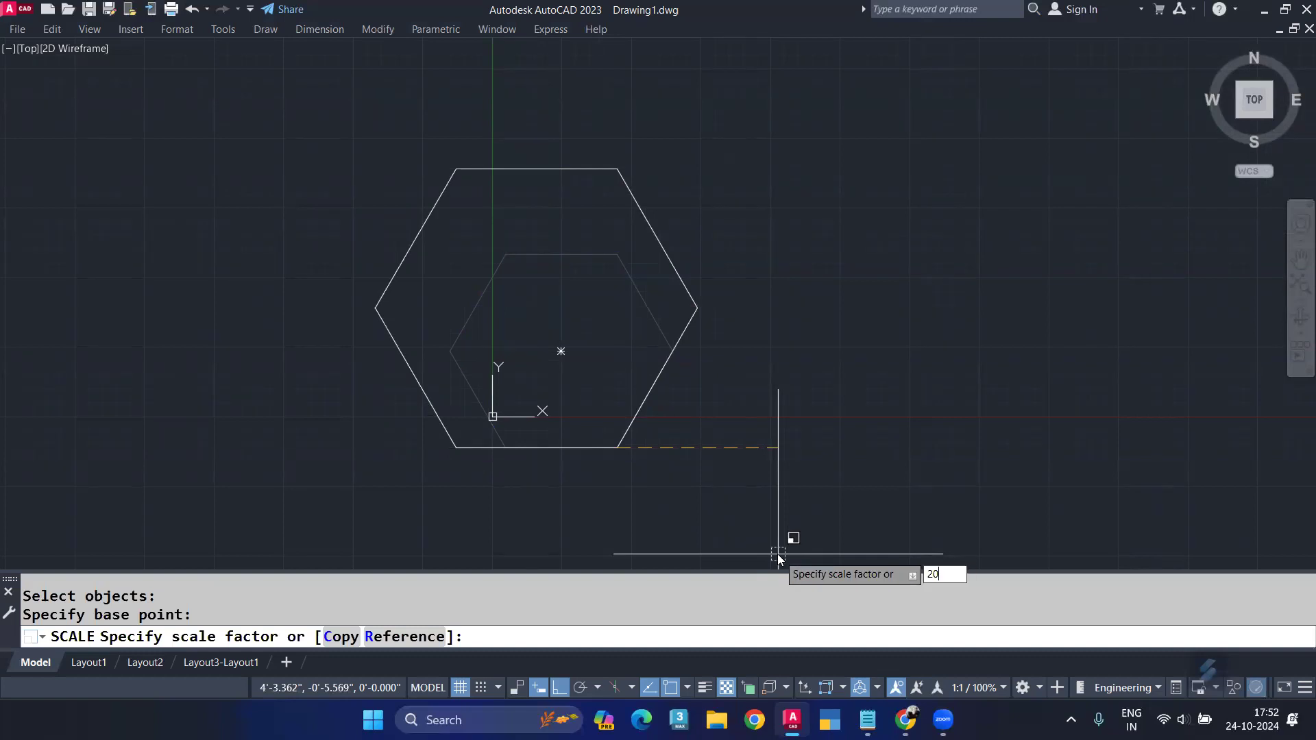
key(Return)
scroll(753, 526, down, 10)
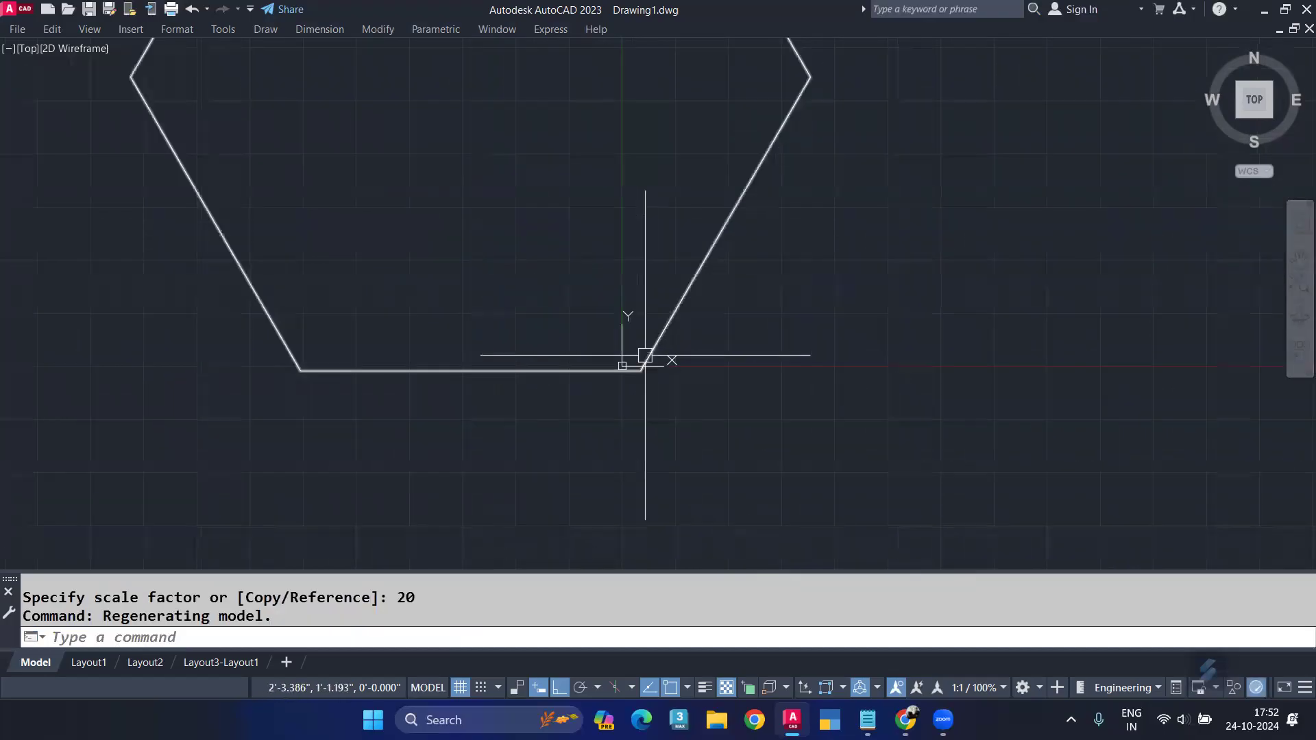
scroll(626, 227, up, 2)
scroll(662, 258, down, 1)
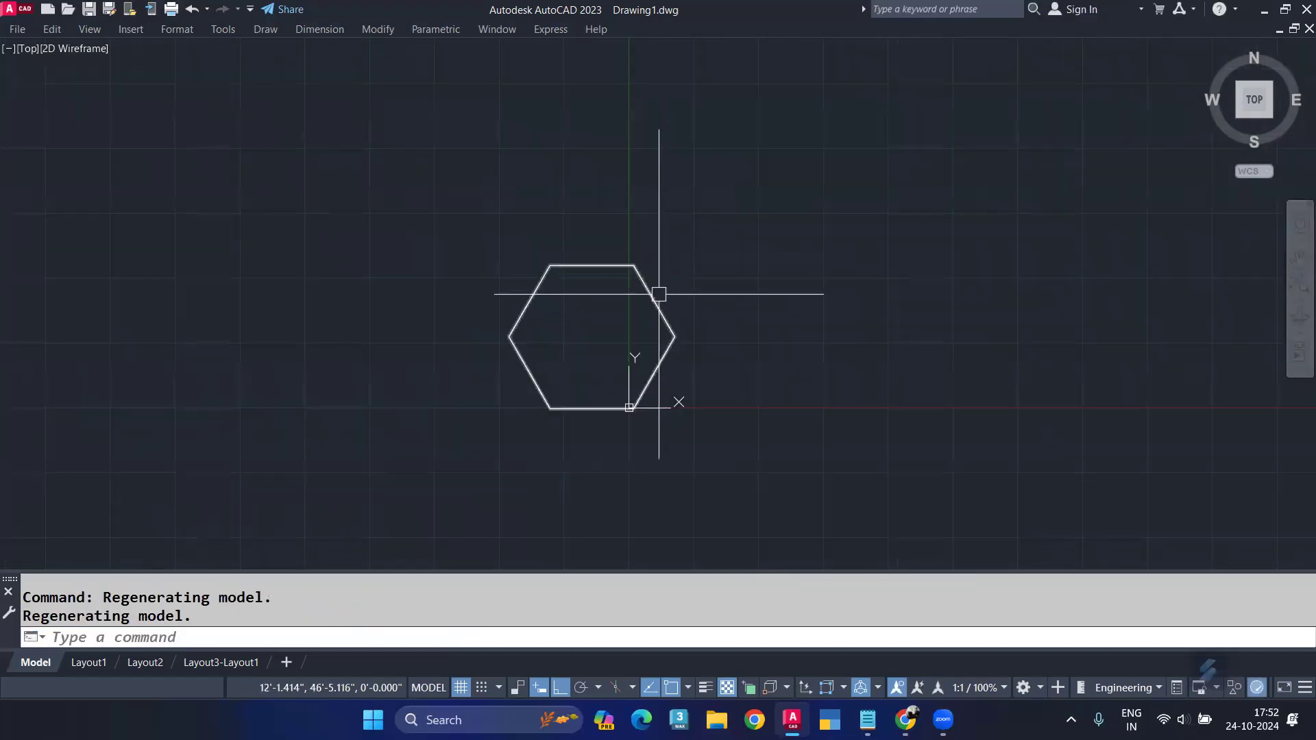
key(ctrl+z)
key(ctrl+z)
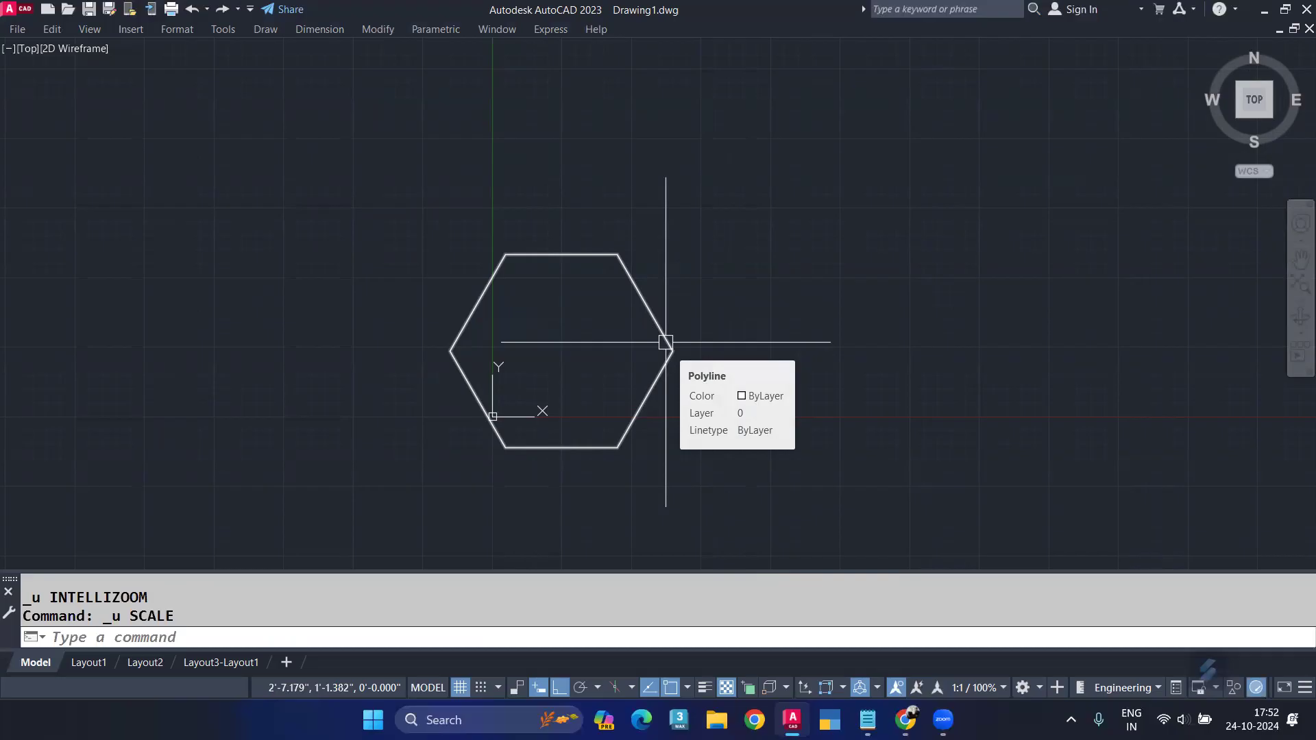
Erase the hexagon polyline from the drawing.
scroll(643, 299, up, 4)
scroll(643, 293, down, 4)
click(645, 293)
key(Delete)
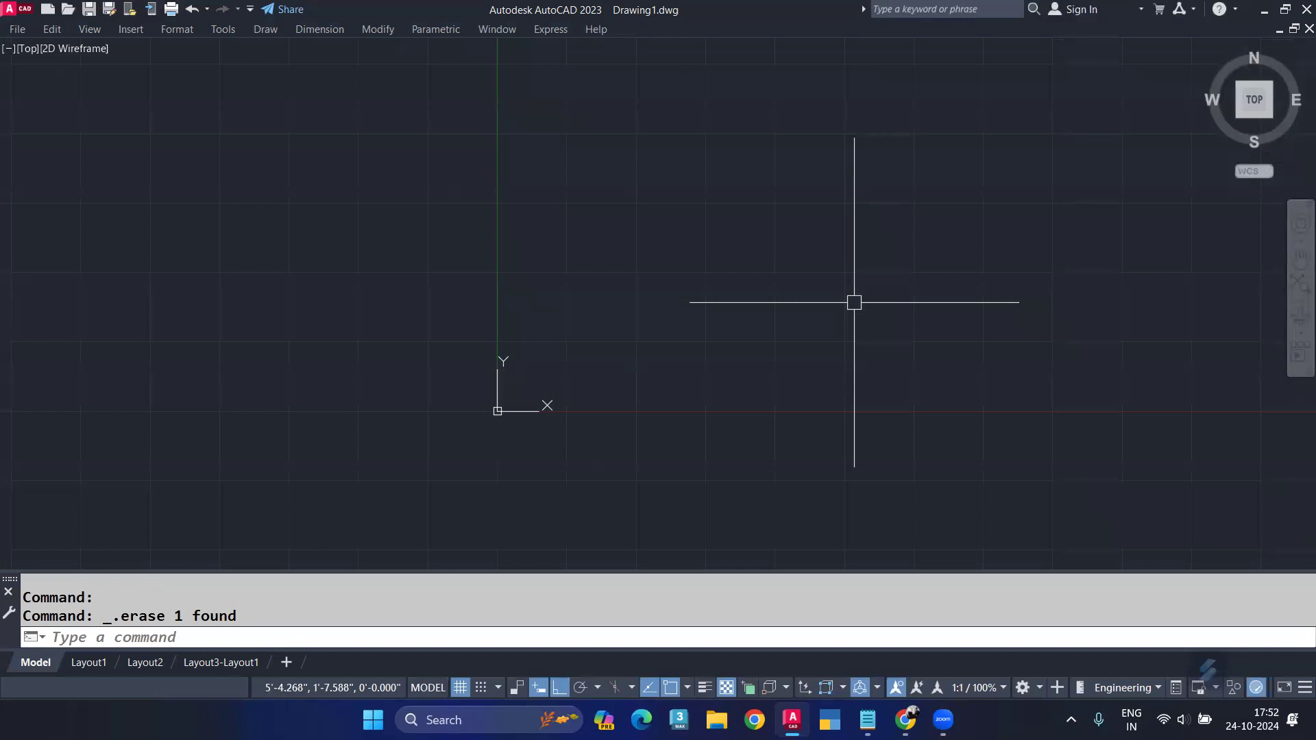
Draw a circle with a 12-inch radius in the empty area above the X axis, to the right of the origin.
text(C)
key(Return)
click(763, 280)
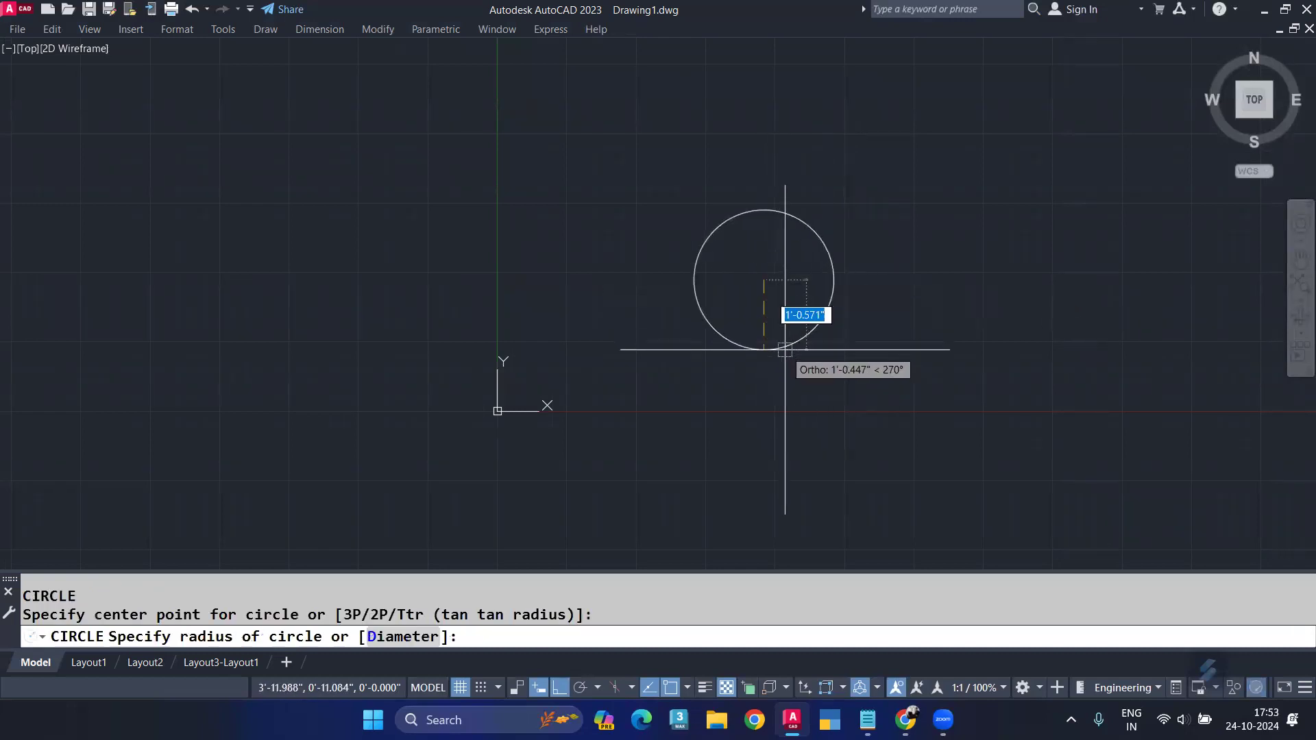
text(12)
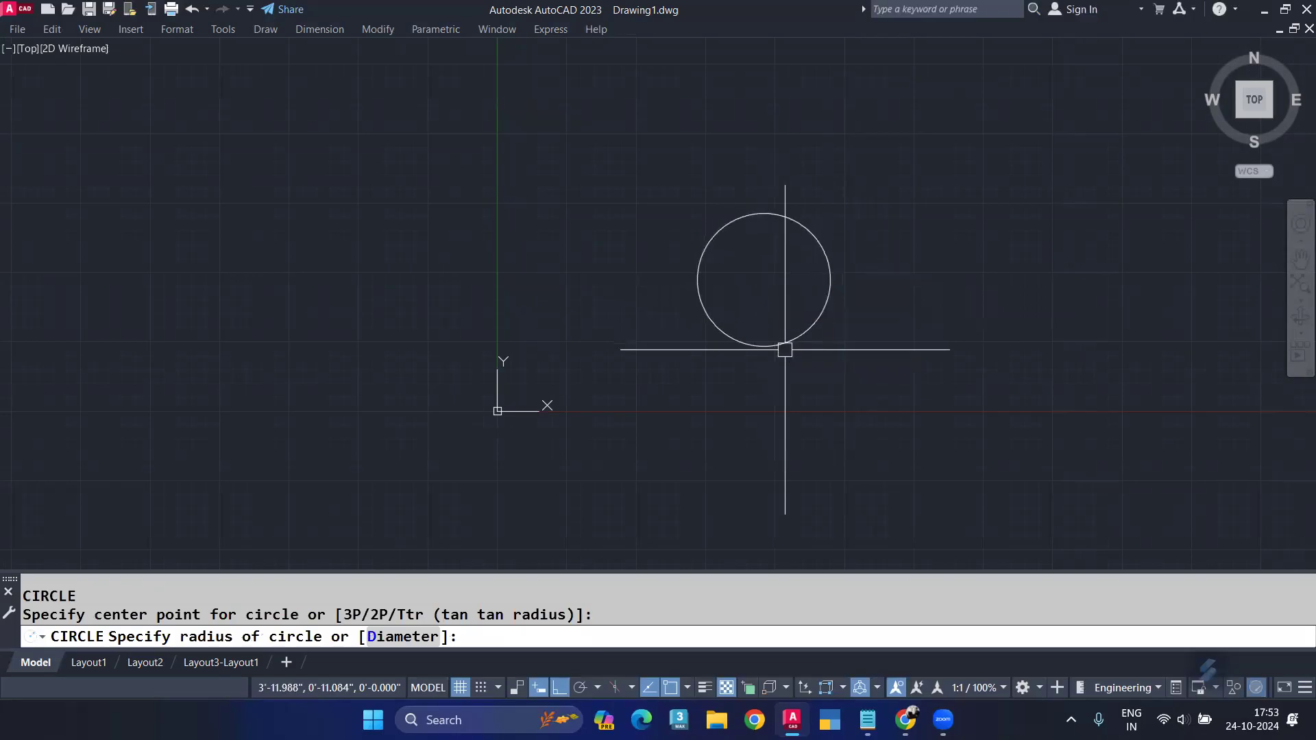
key(Return)
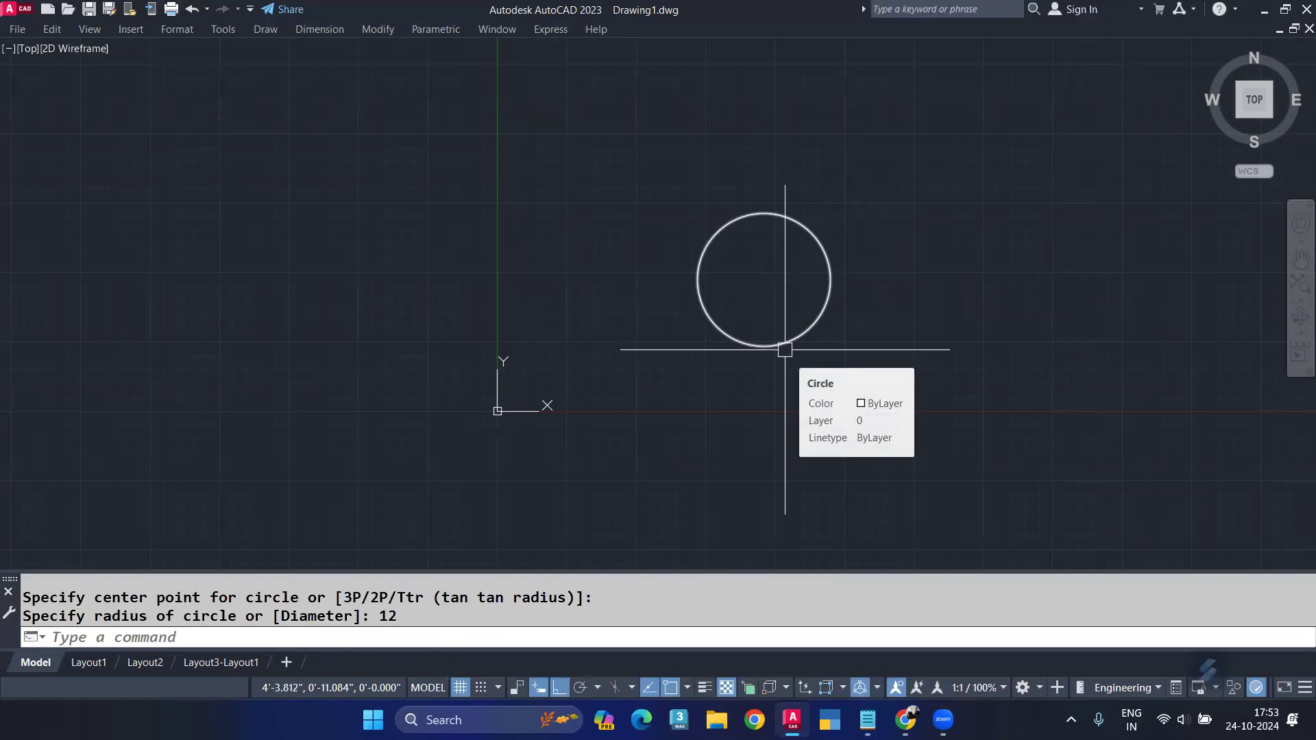
Draw a 3-sided polygon centred on the circle, inscribed in circle with a 12-inch radius.
text(p)
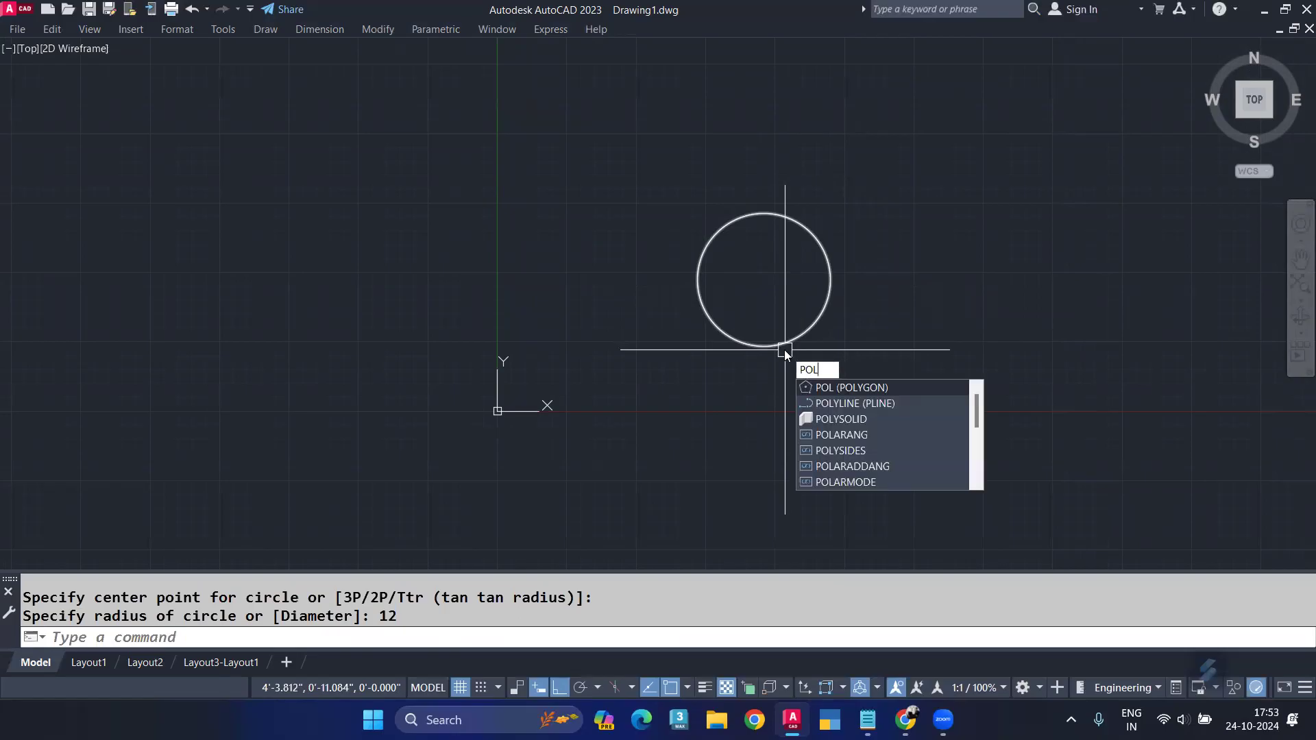
key(Return)
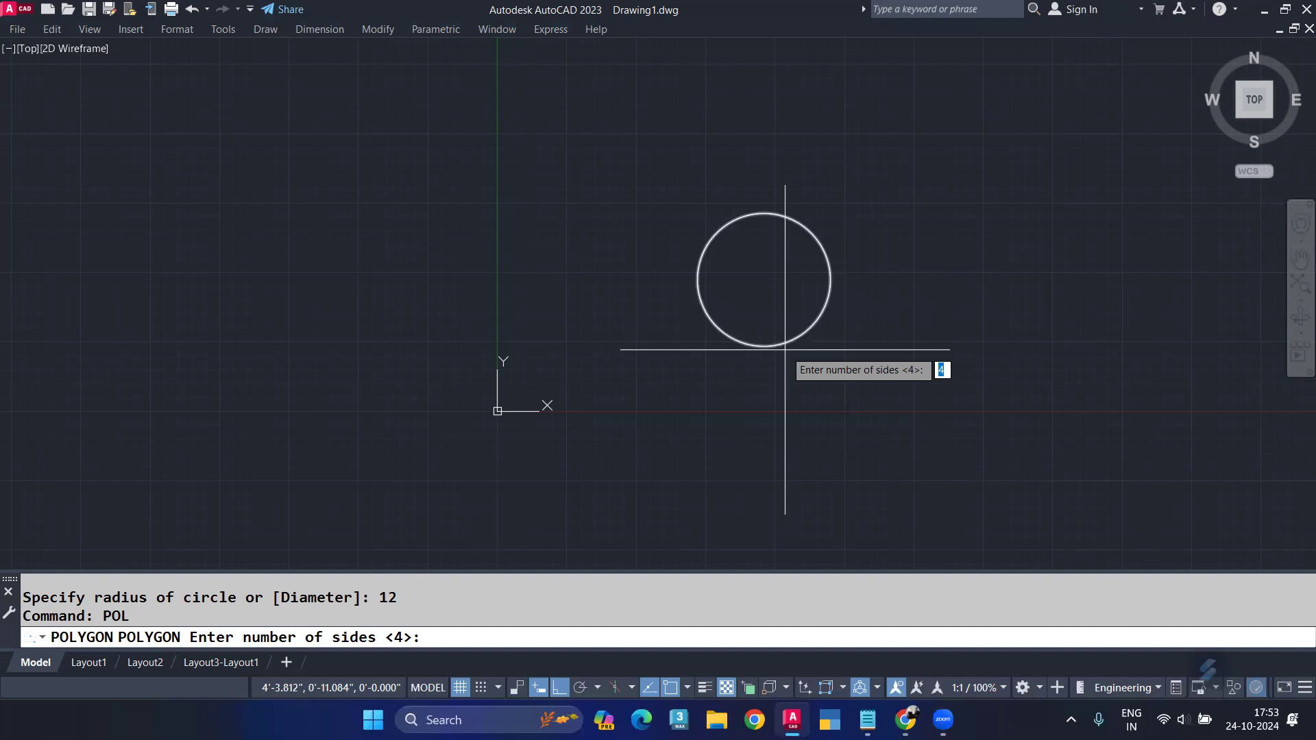
text(3)
key(Return)
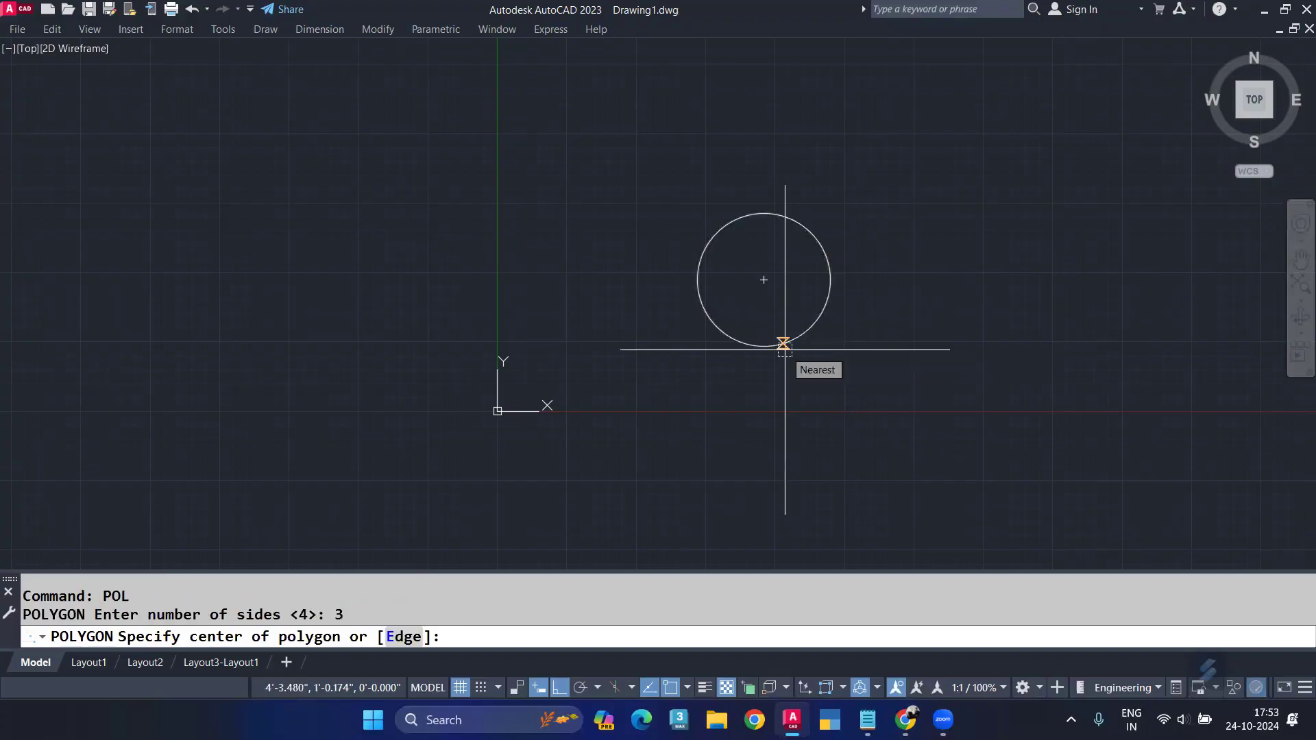
click(765, 281)
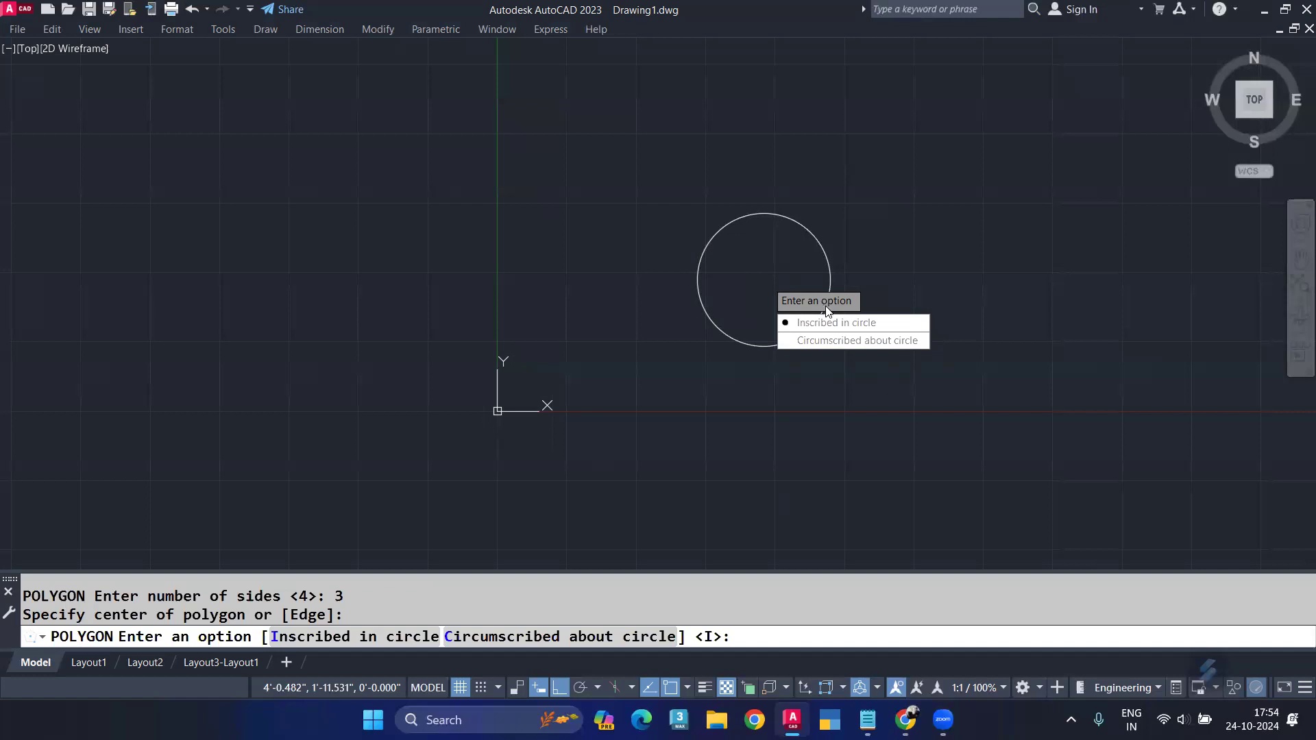
click(838, 322)
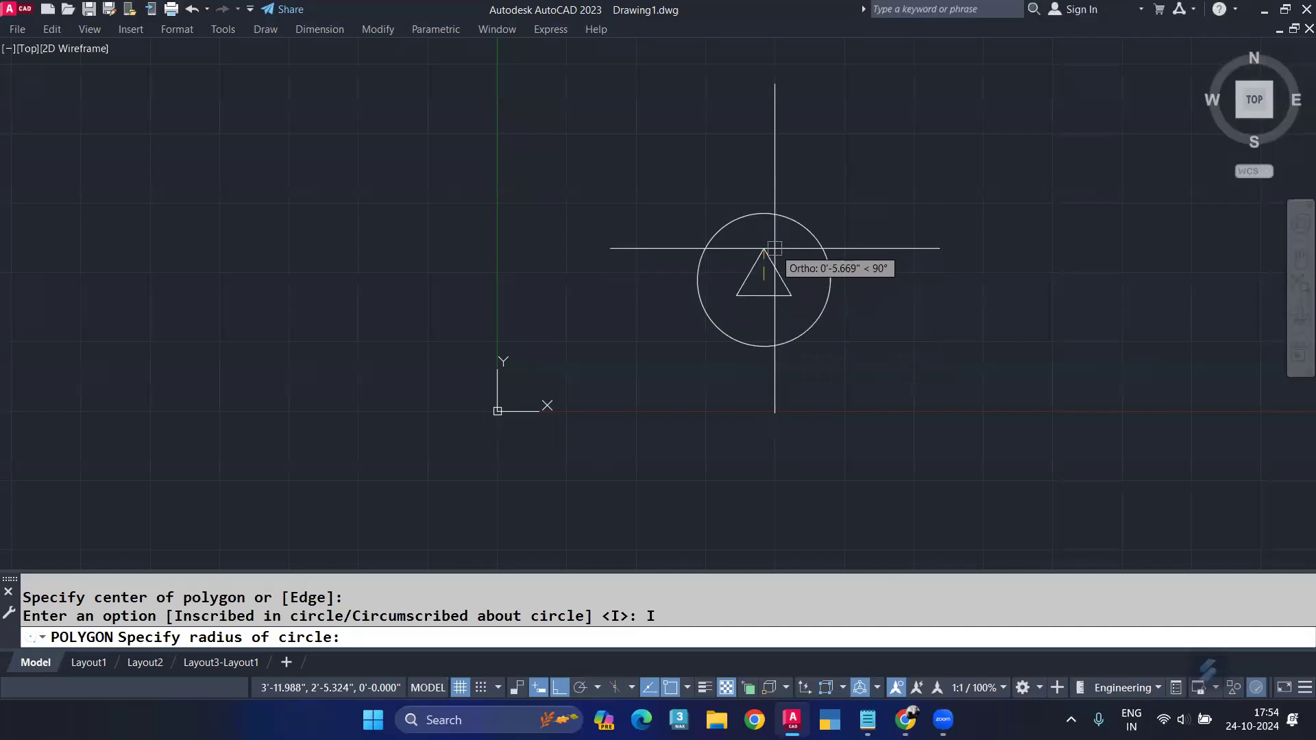
text(12)
key(Return)
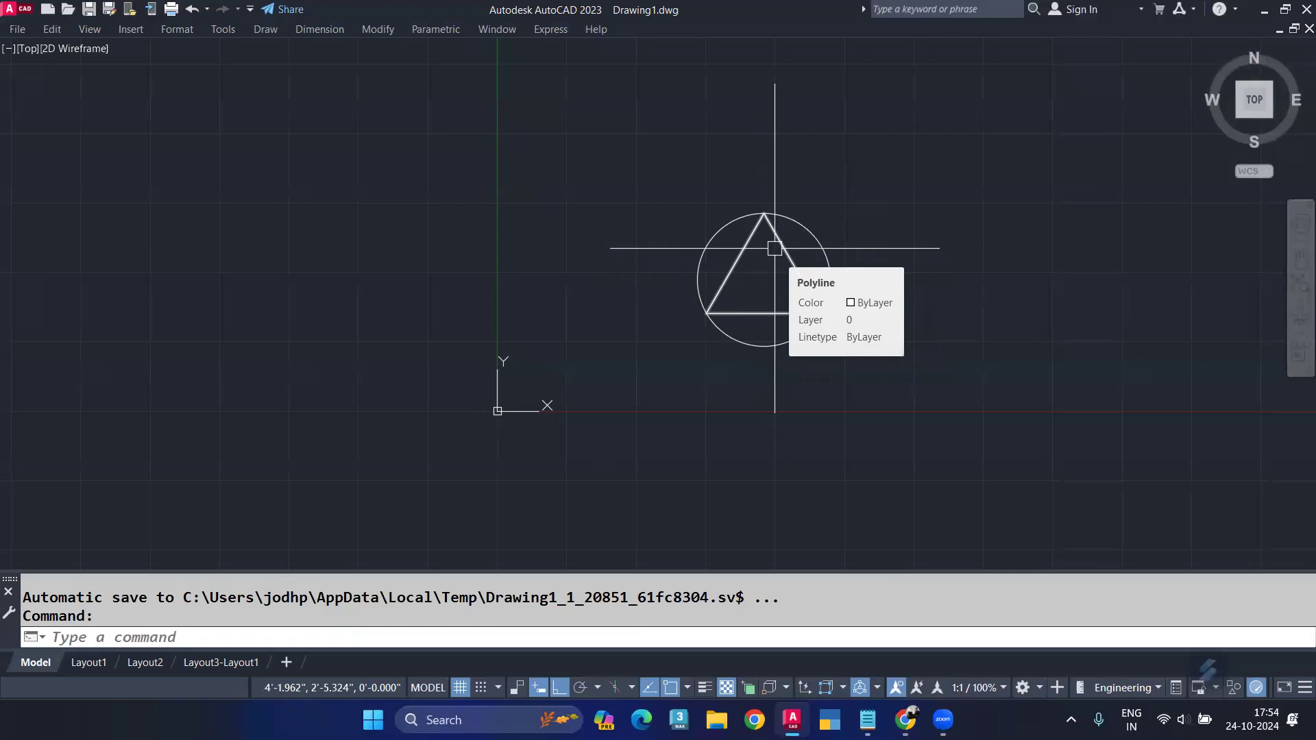
Draw a 4-sided polygon centred on the circle, circumscribed about circle with a 12-inch radius.
text(pol)
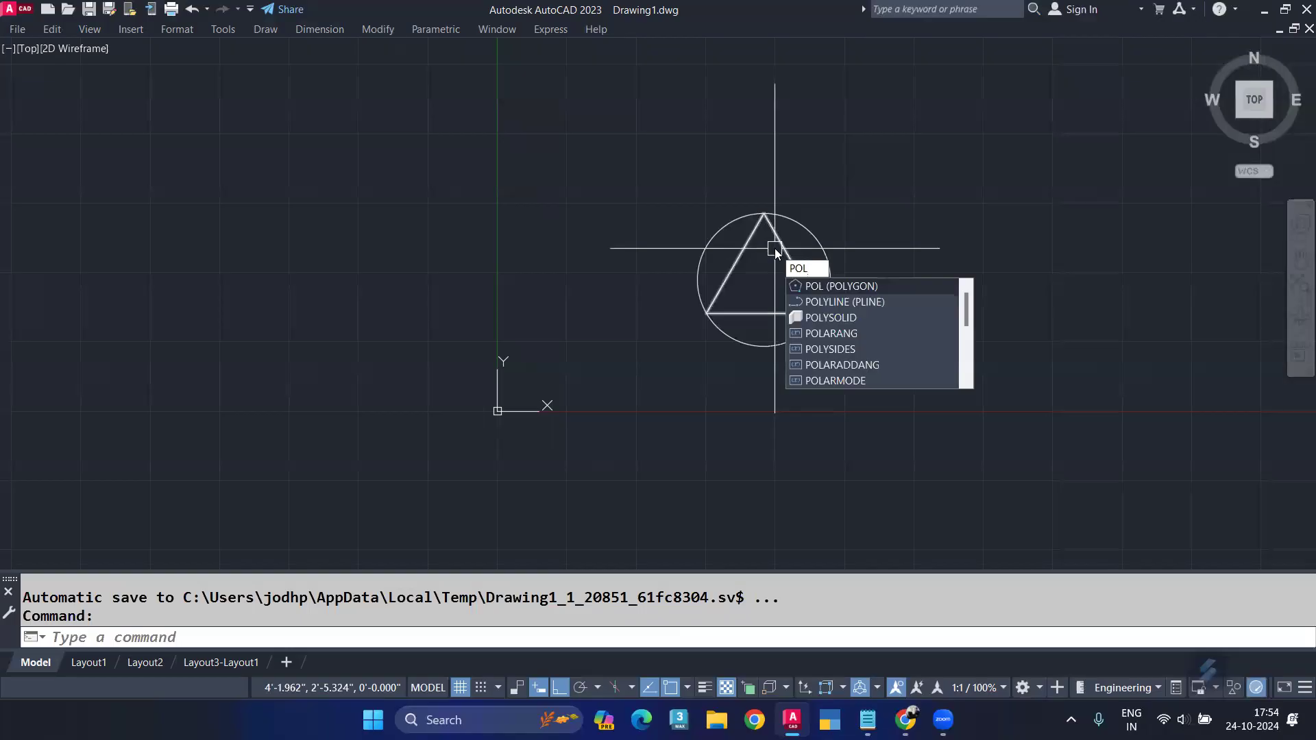
key(Return)
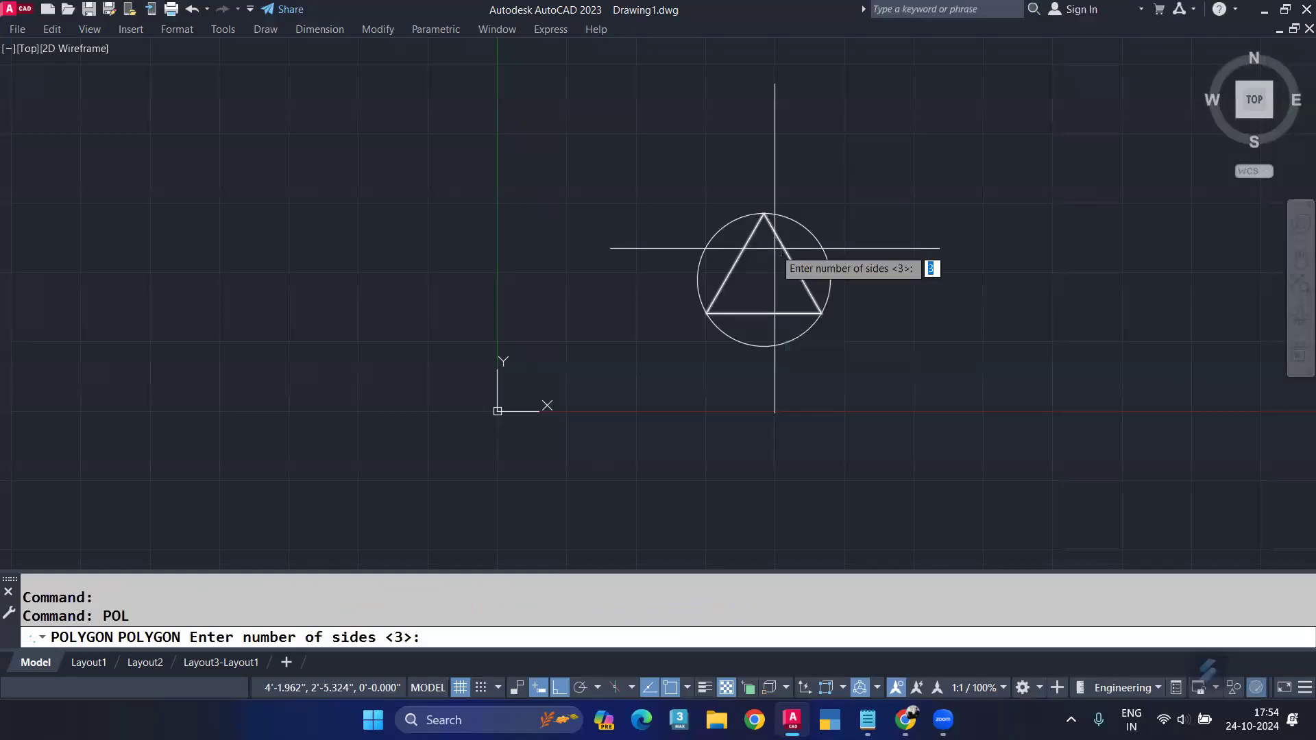
text(4)
key(Return)
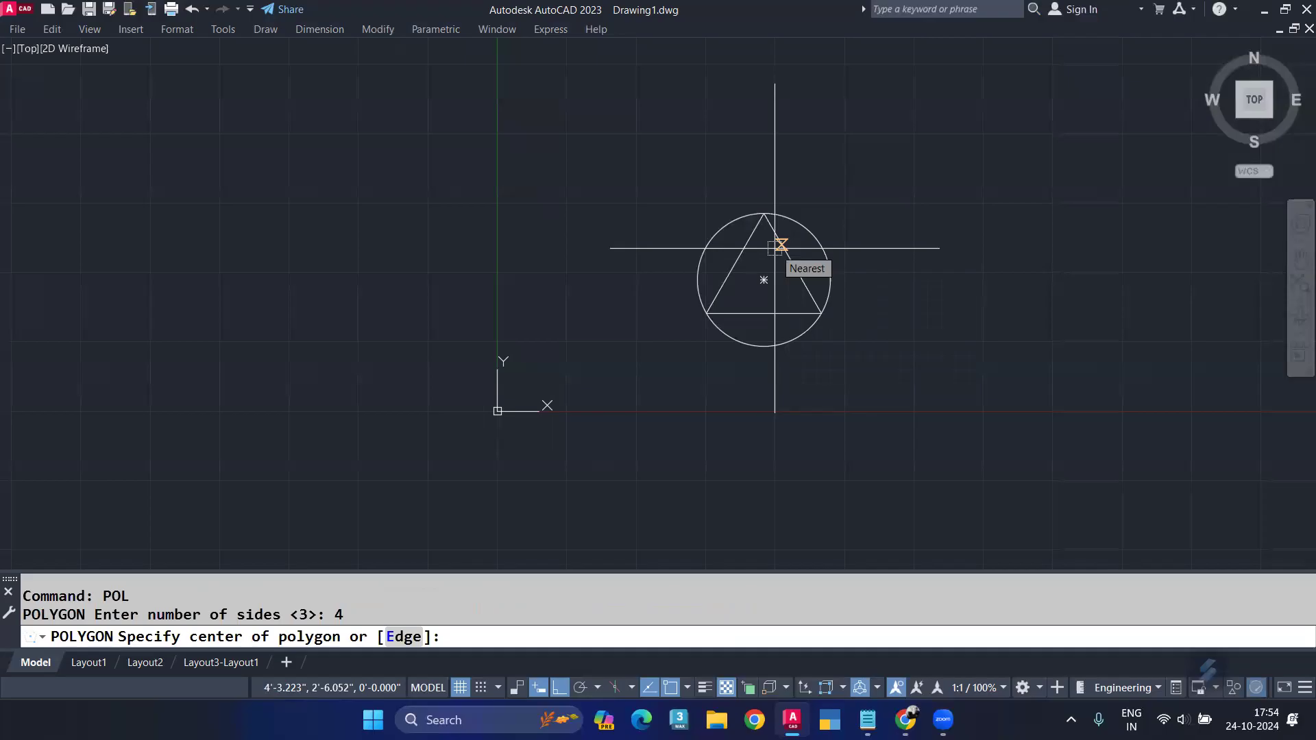
click(764, 280)
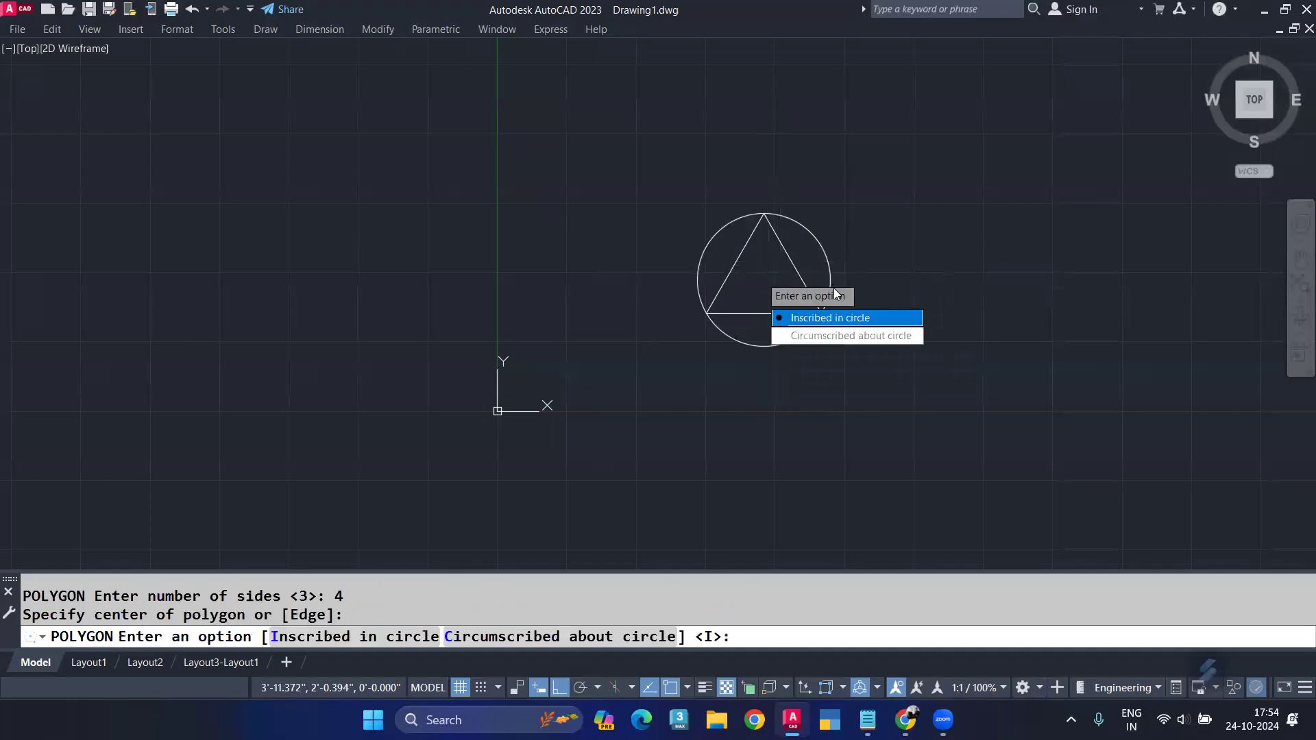
click(846, 336)
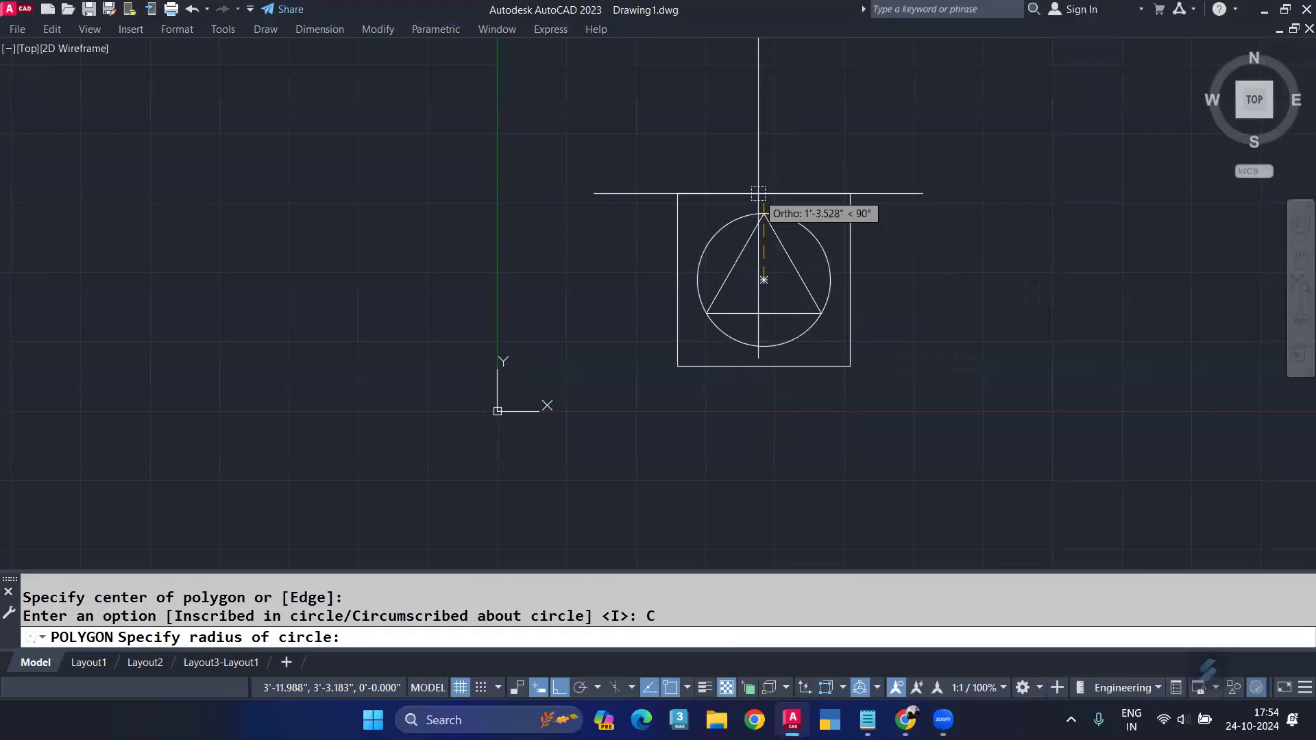
text(12)
key(Return)
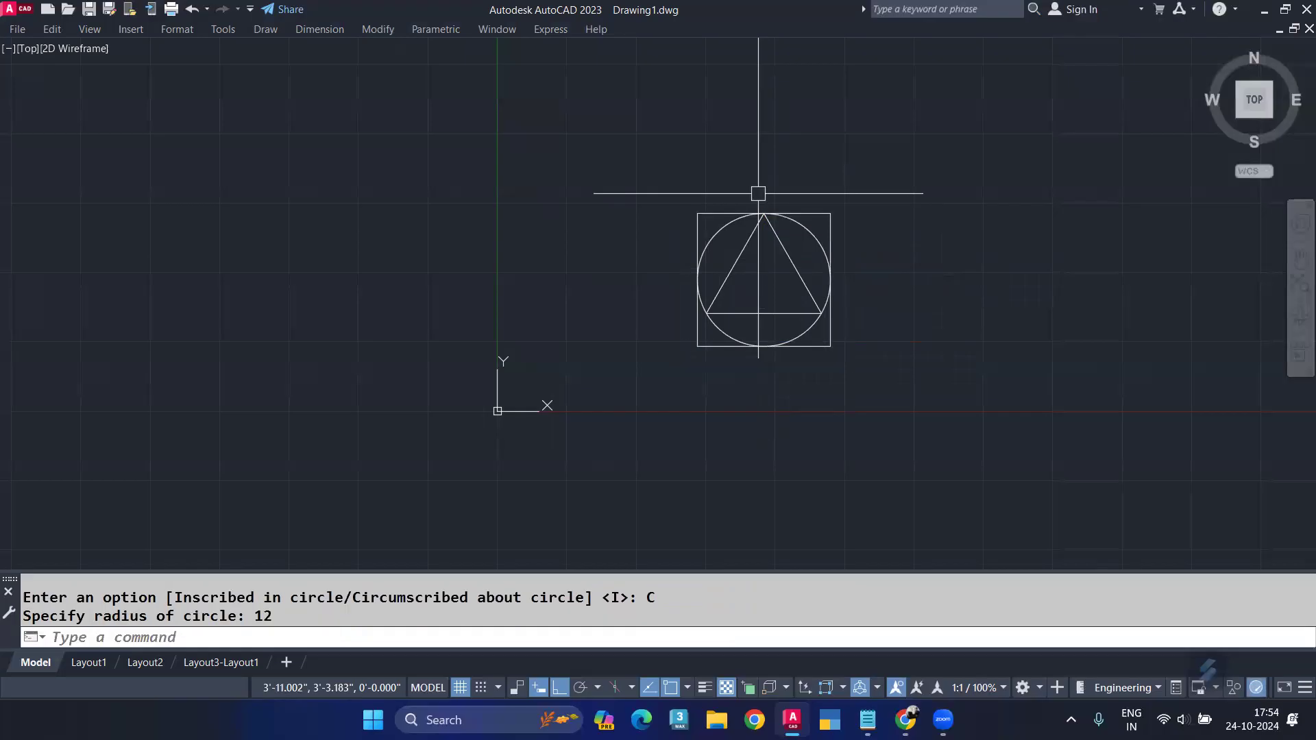
scroll(761, 212, up, 4)
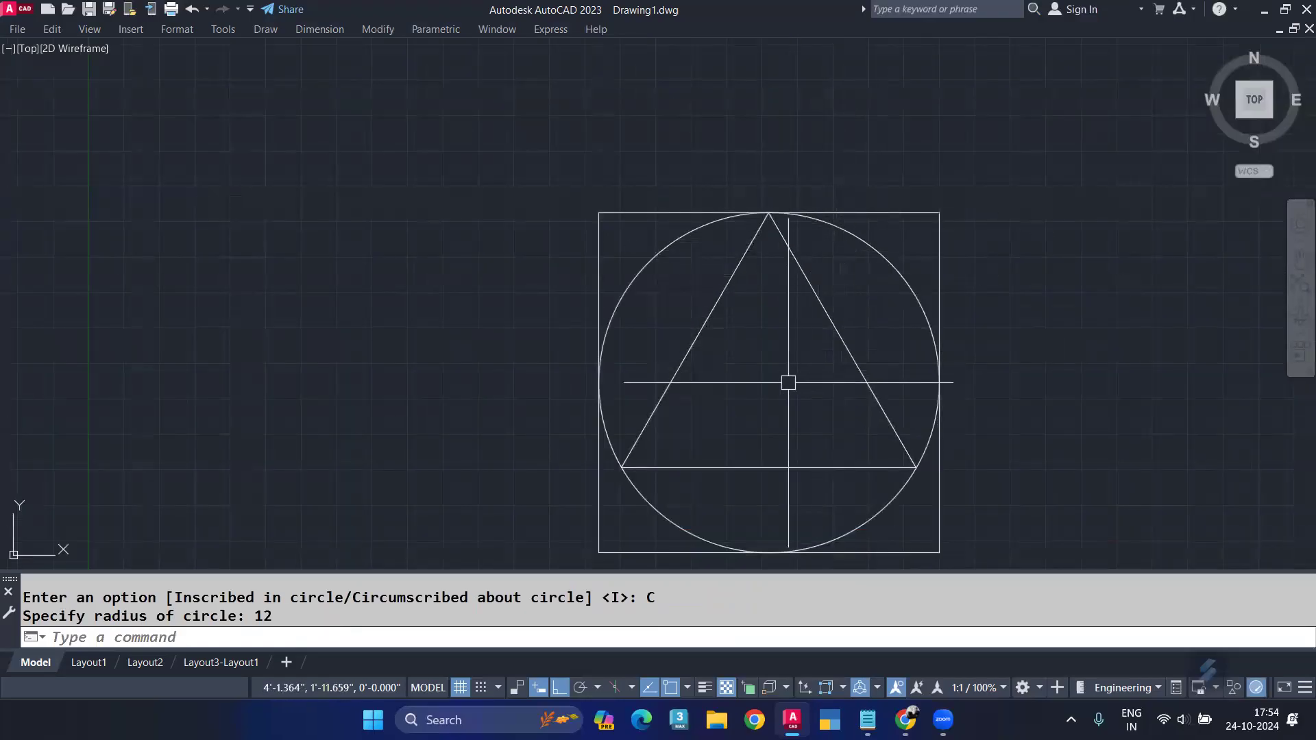
text(DI)
key(Return)
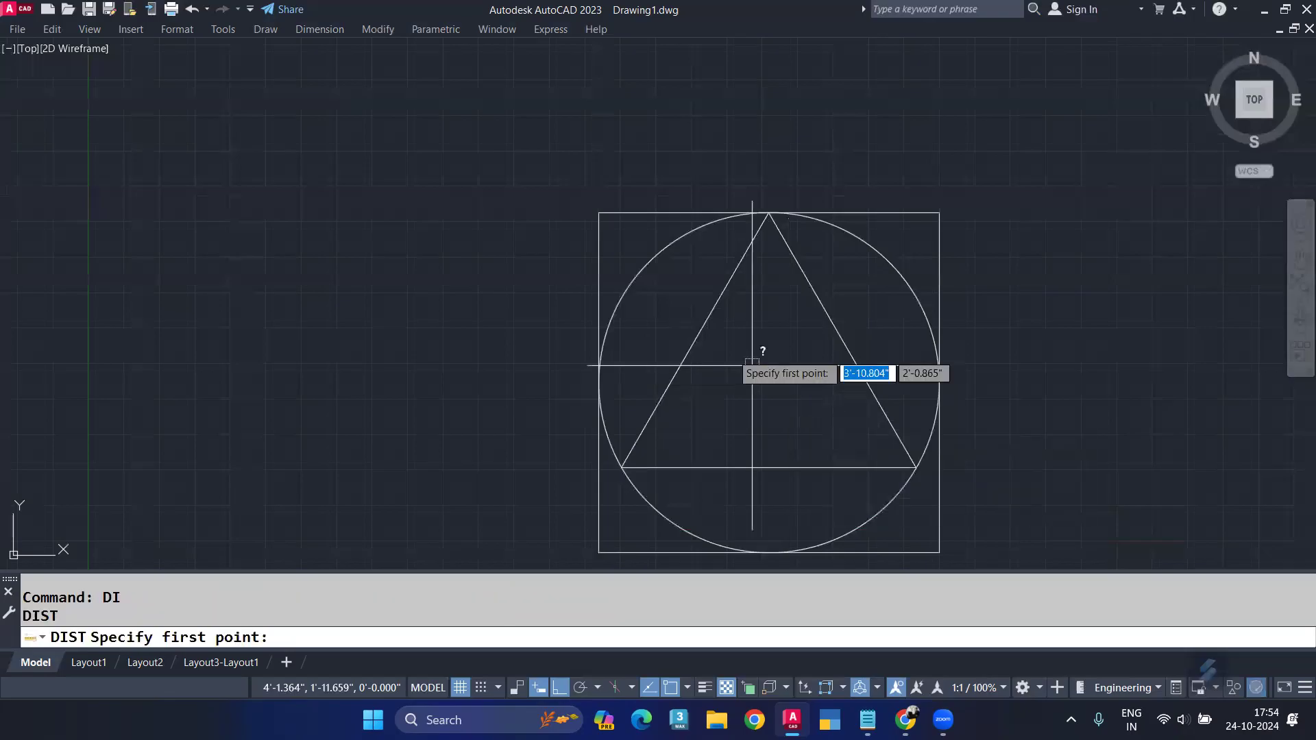
click(599, 212)
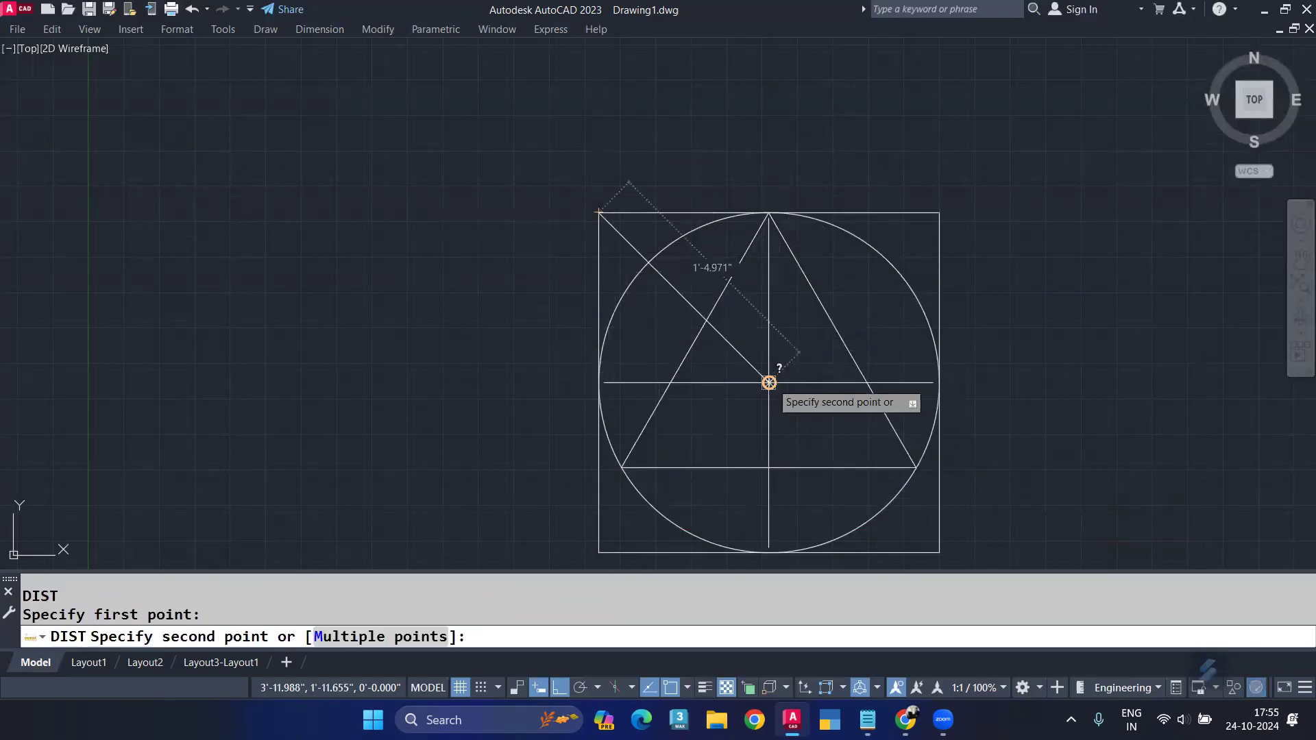
key(Escape)
Measure the distance from the triangle's apex on the square's top side to the circle's centre.
key(Return)
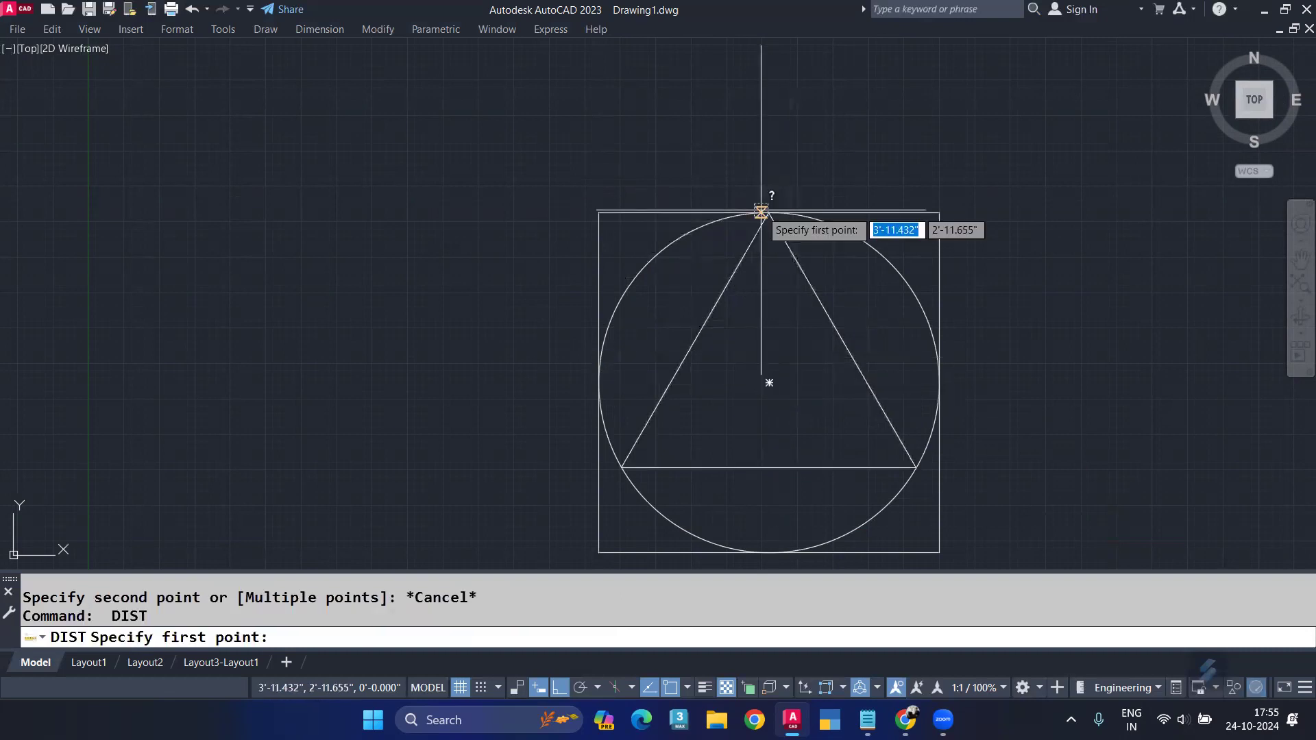
click(769, 213)
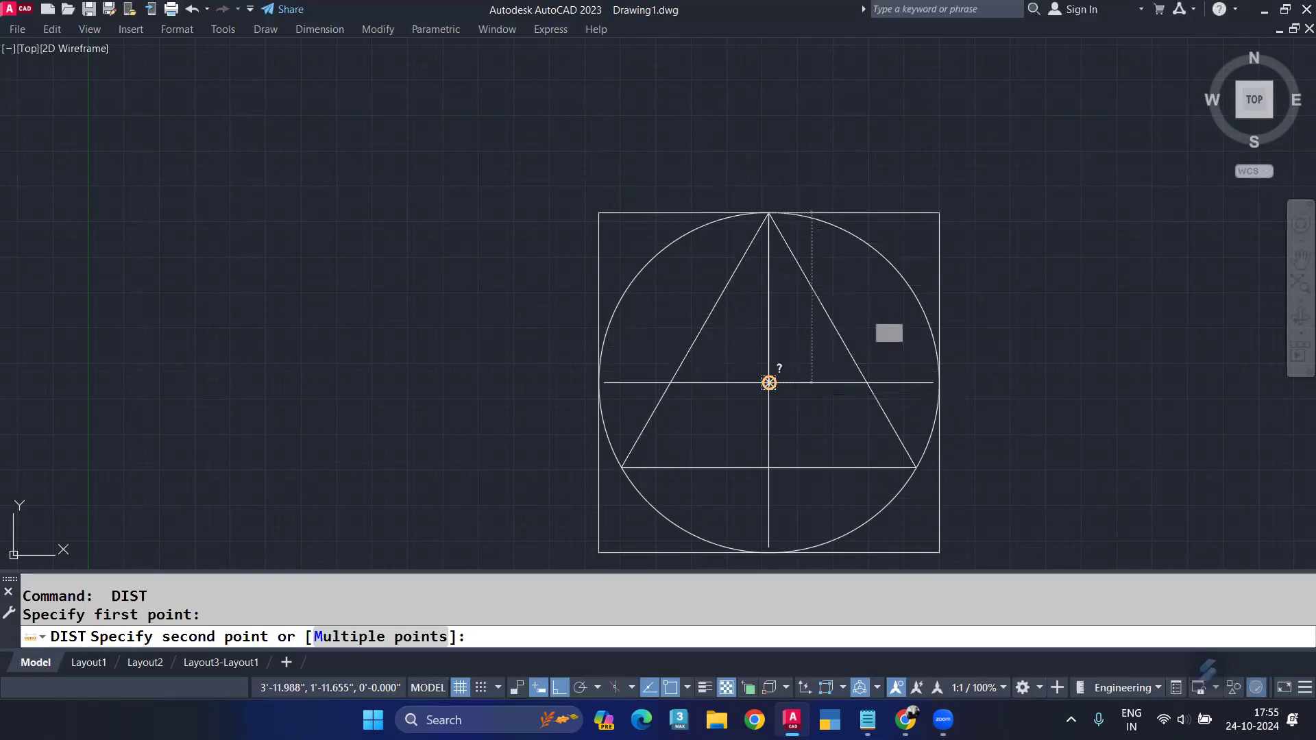
click(769, 383)
key(Return)
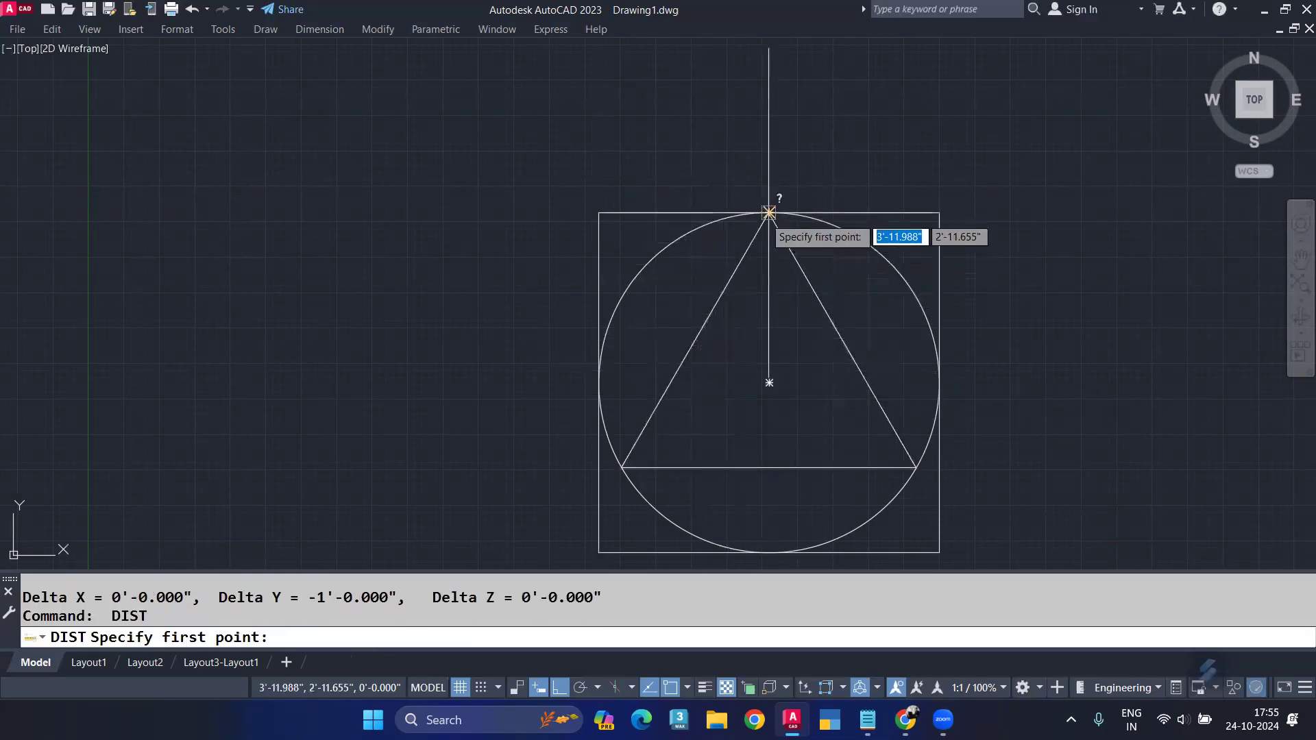
click(939, 213)
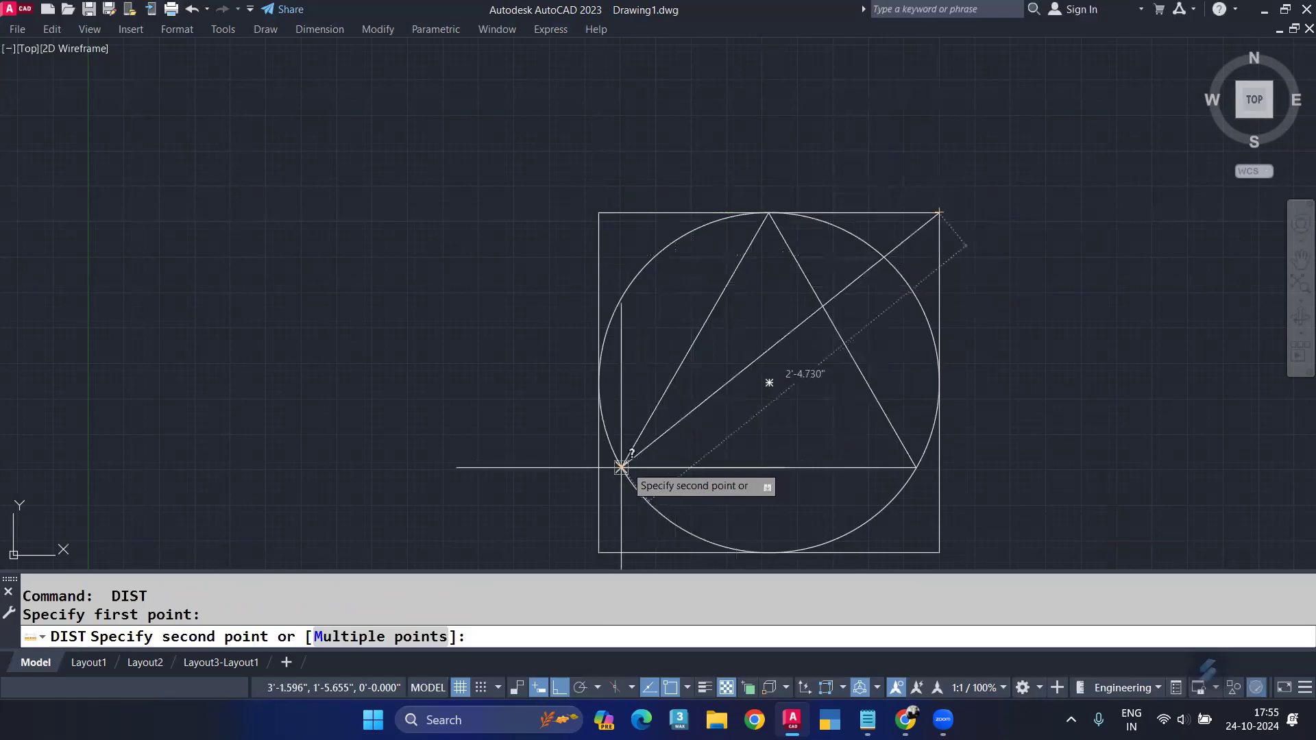
key(Escape)
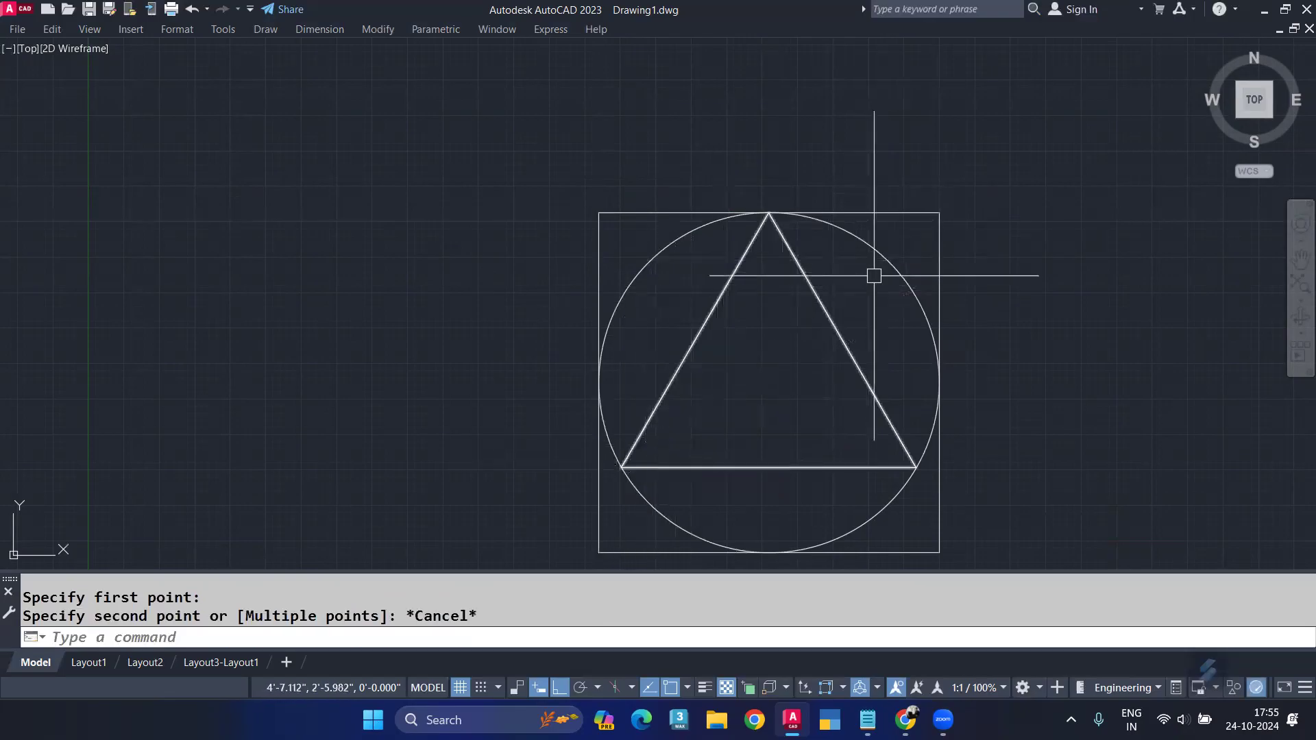
scroll(796, 210, up, 2)
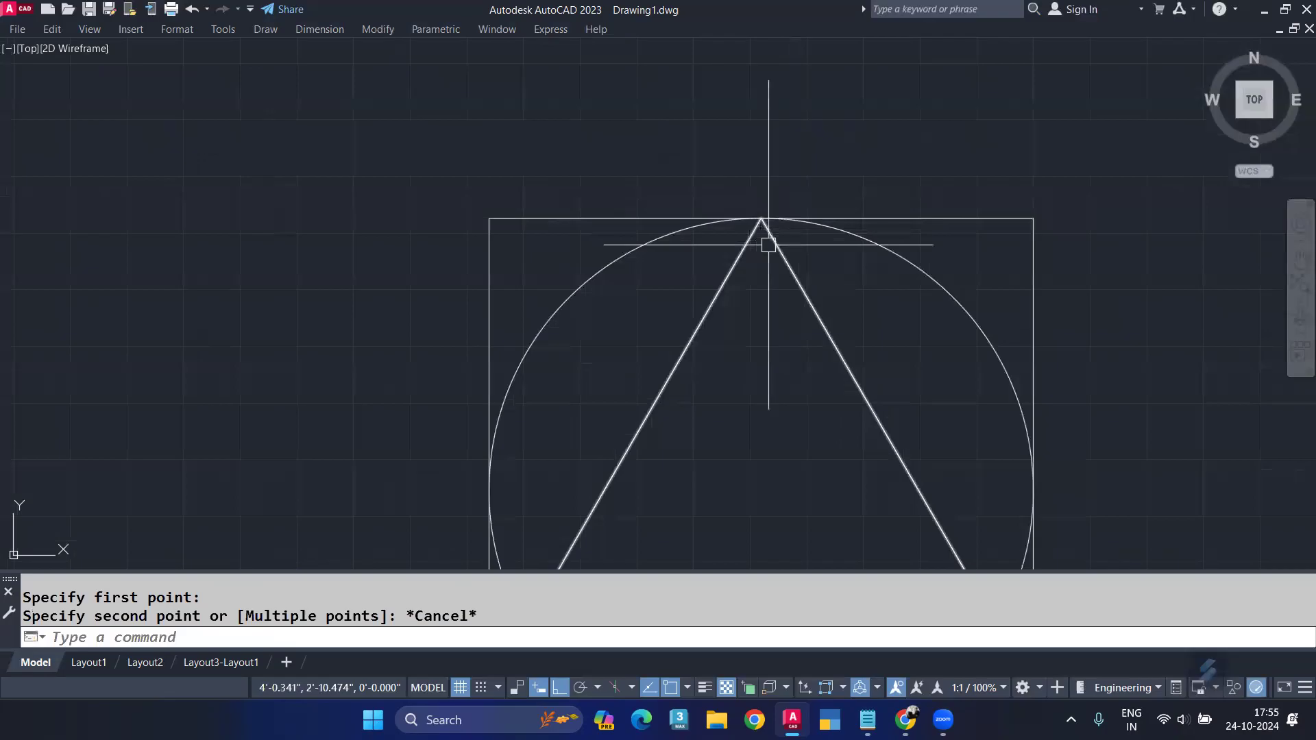
Erase the circle, the inscribed triangle and the circumscribed square.
scroll(798, 276, down, 4)
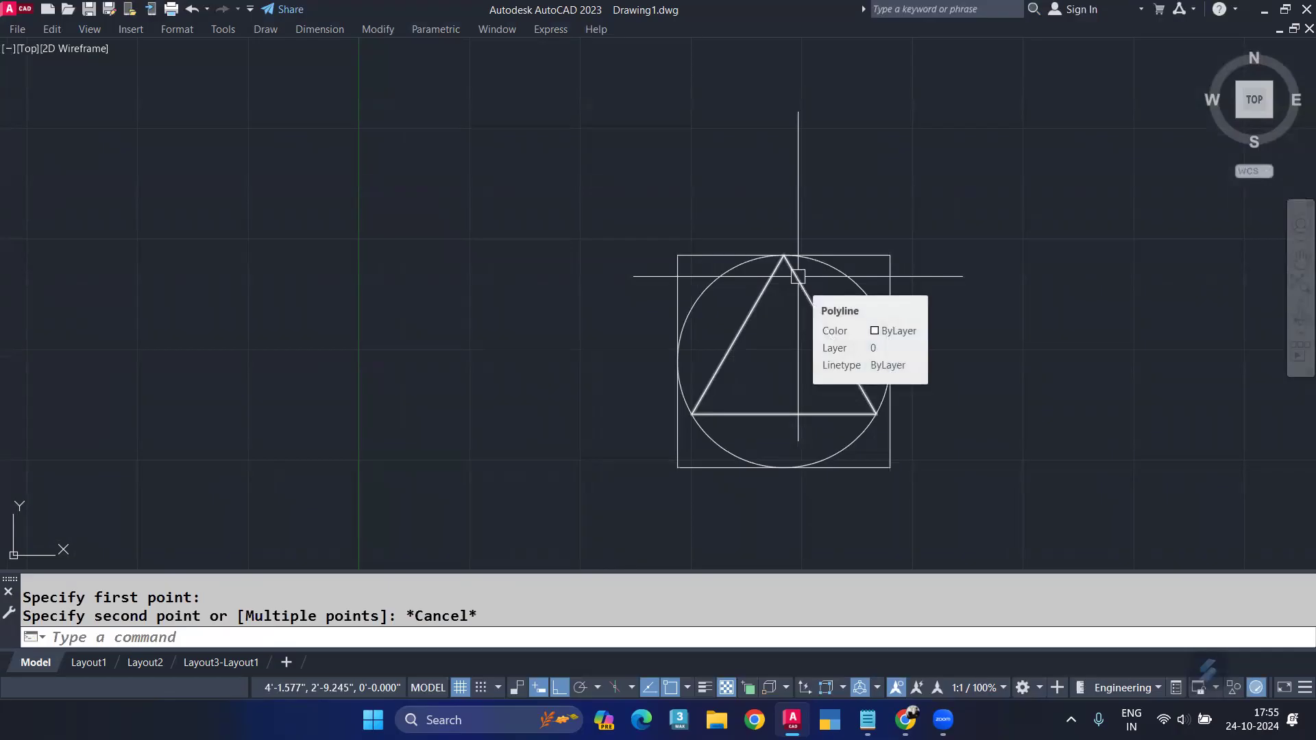
click(912, 207)
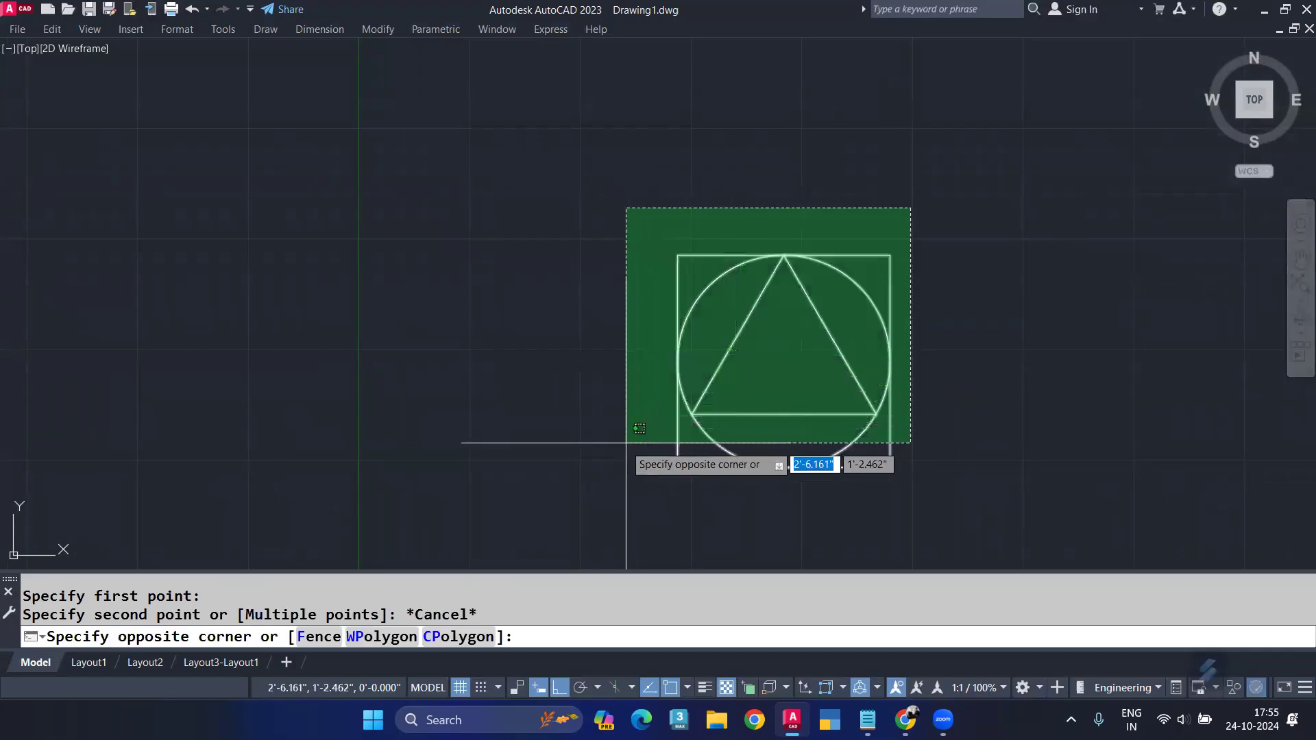
click(628, 489)
key(Delete)
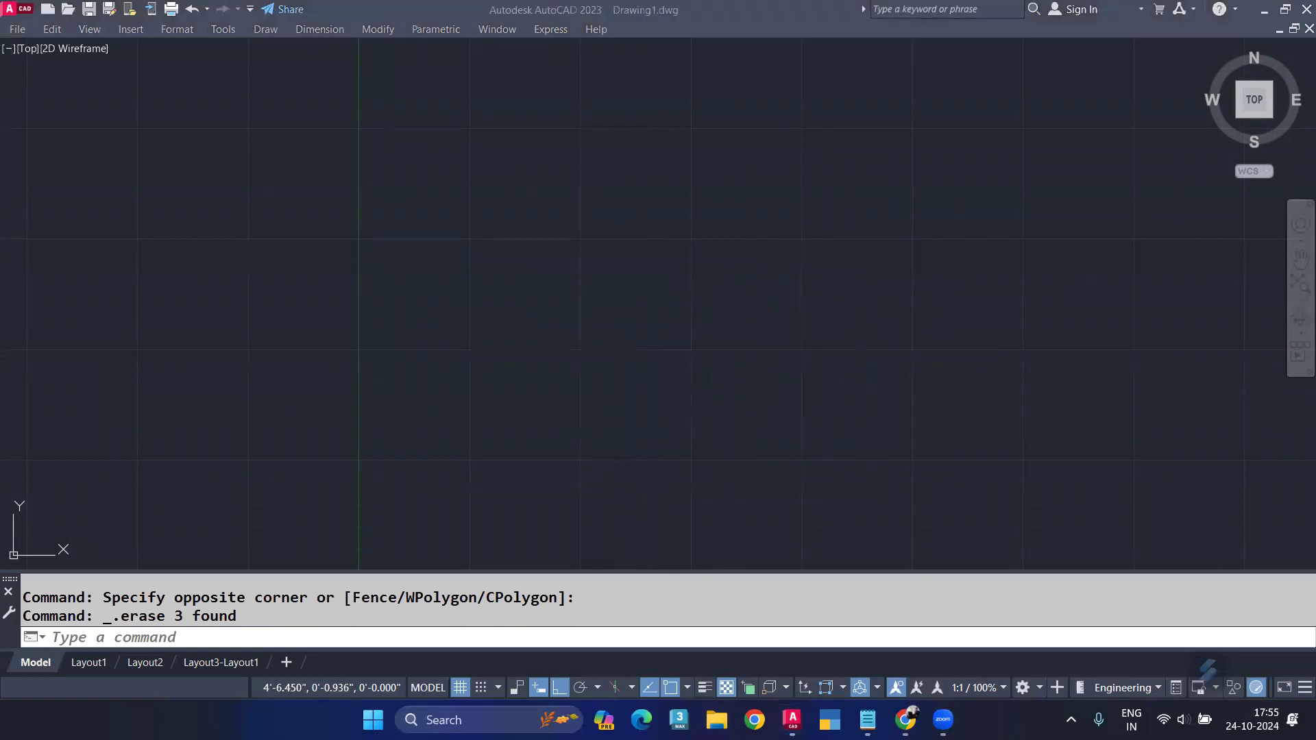
Switch to File Explorer and open the image __206339_orig.jpg from the JD_3D folder on New Volume (E:).
click(716, 720)
click(69, 580)
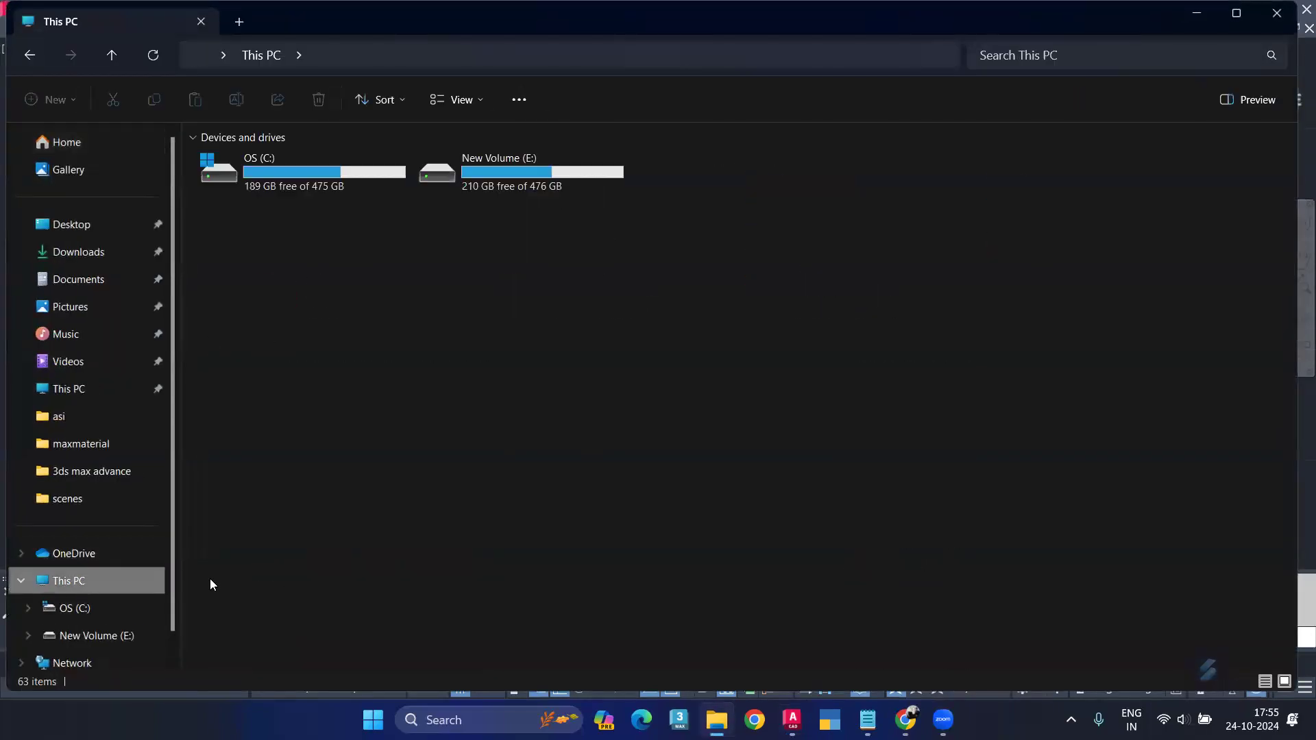
double_click(587, 194)
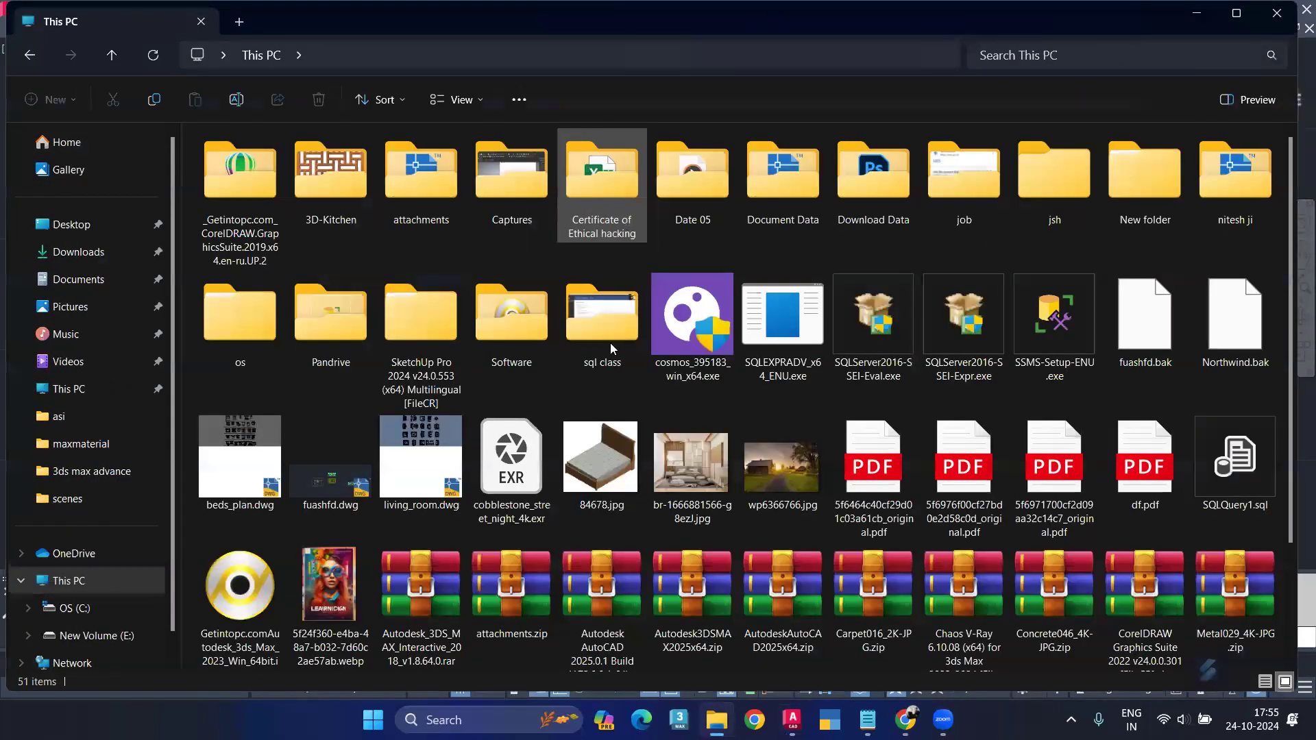
double_click(1274, 185)
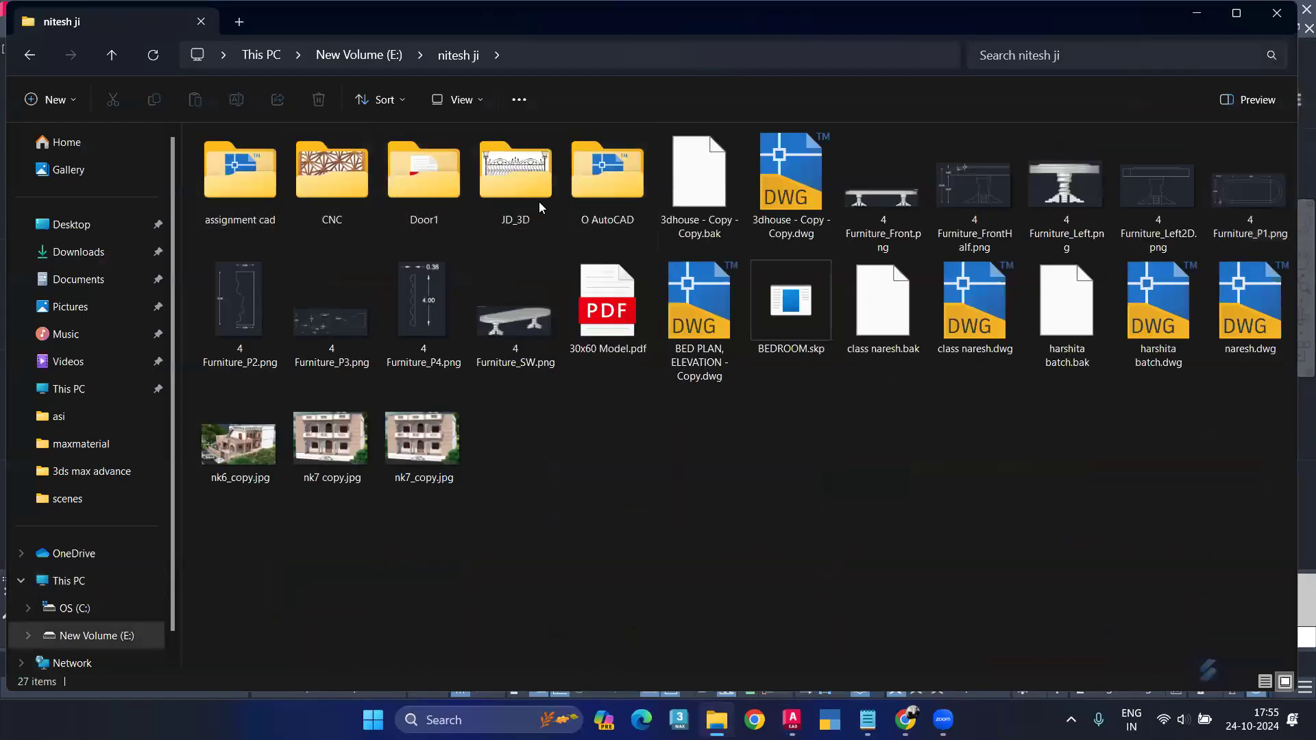
double_click(527, 201)
double_click(349, 220)
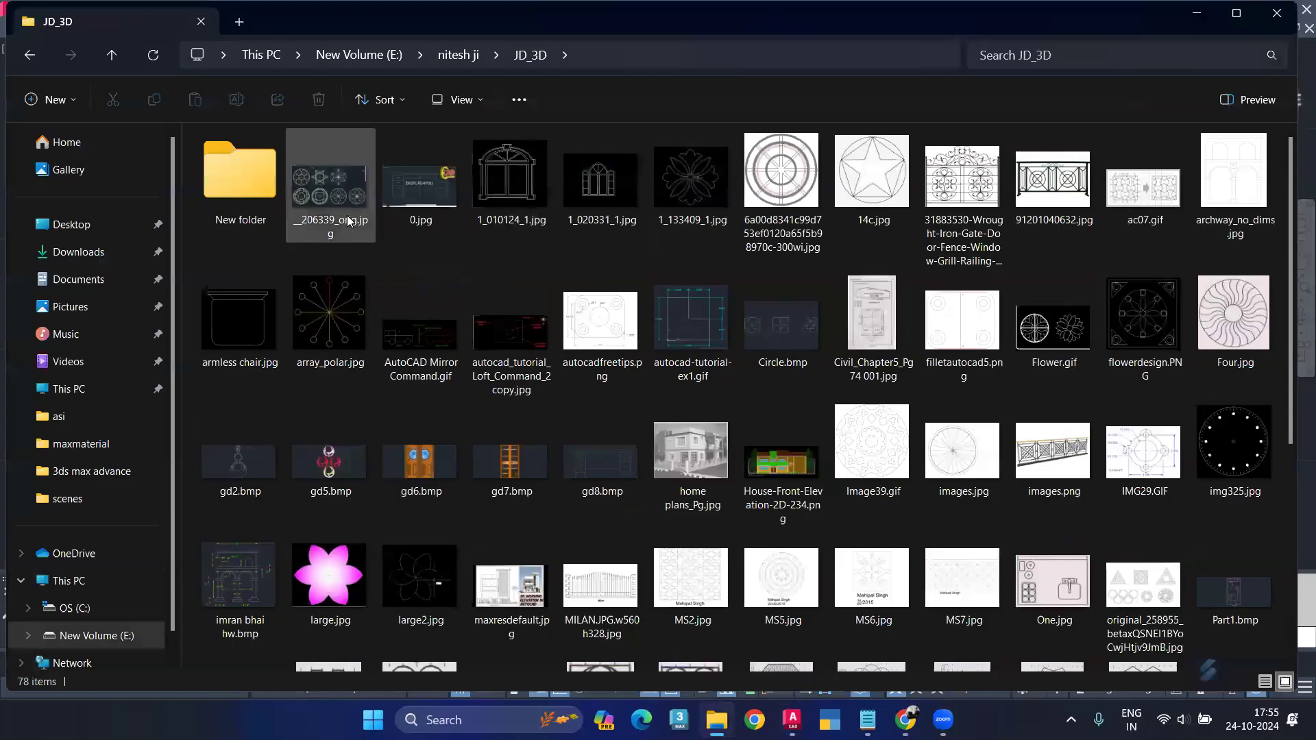
scroll(657, 313, up, 4)
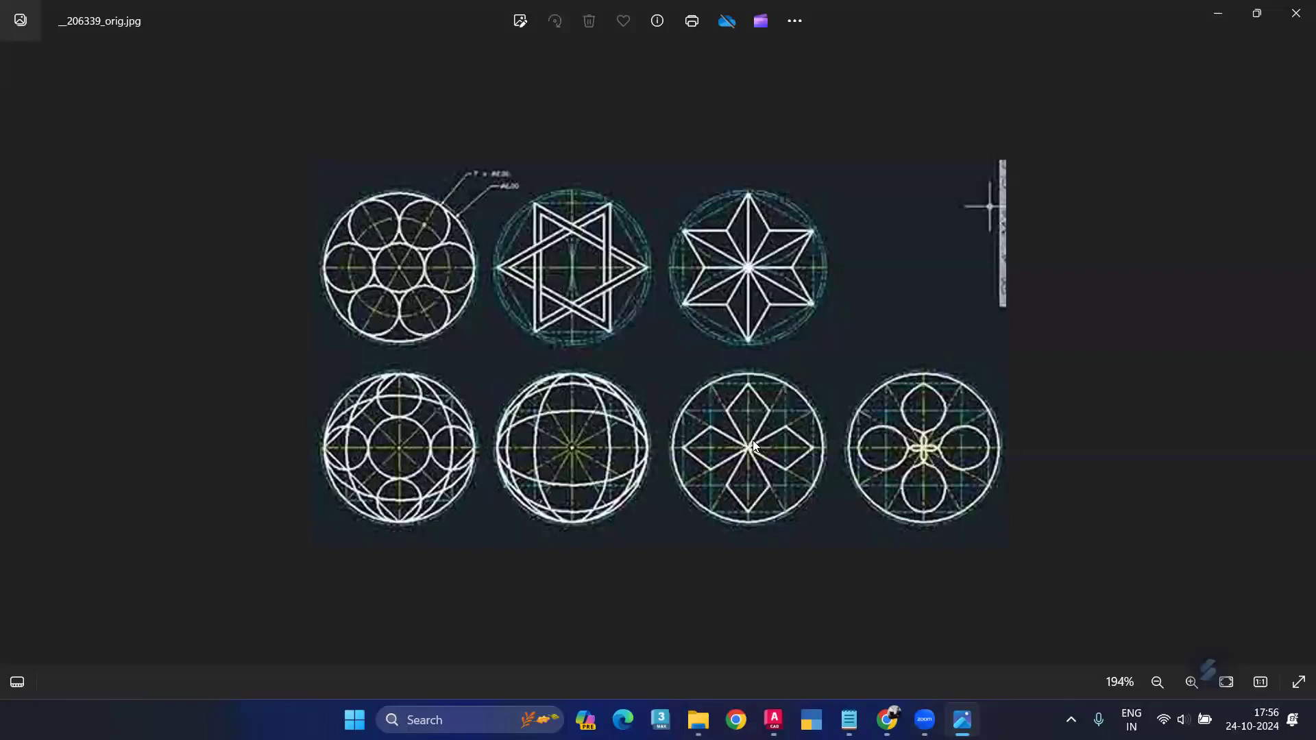
Return to the JD_3D folder, reopen __206339_orig.jpg in a second viewer window, and close both copies.
click(1218, 13)
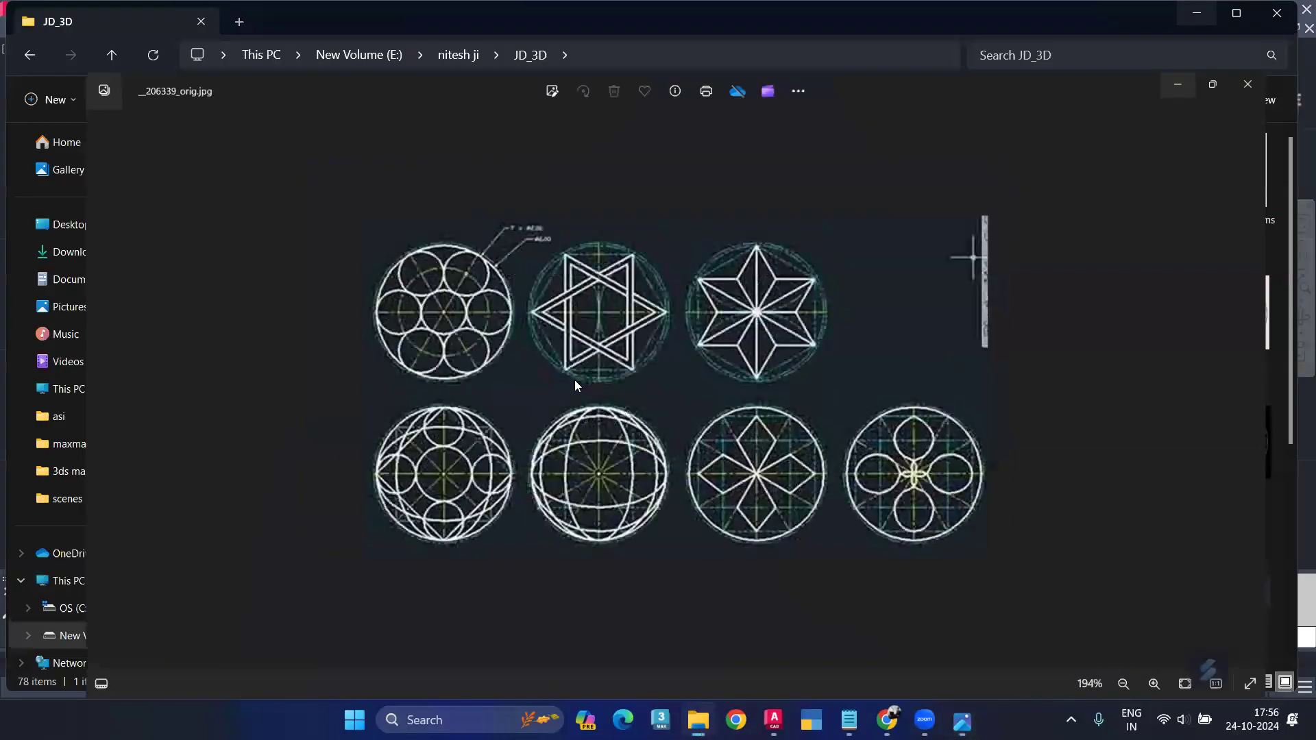
double_click(332, 186)
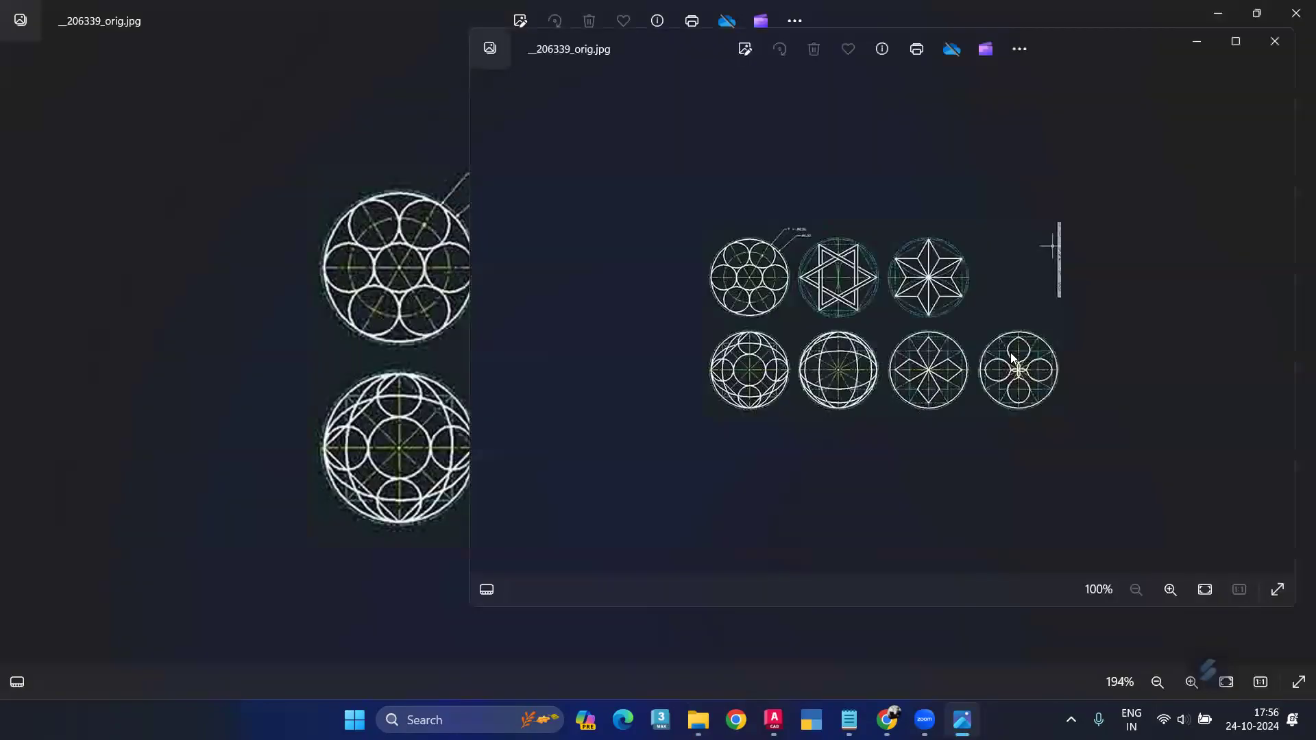
click(1277, 40)
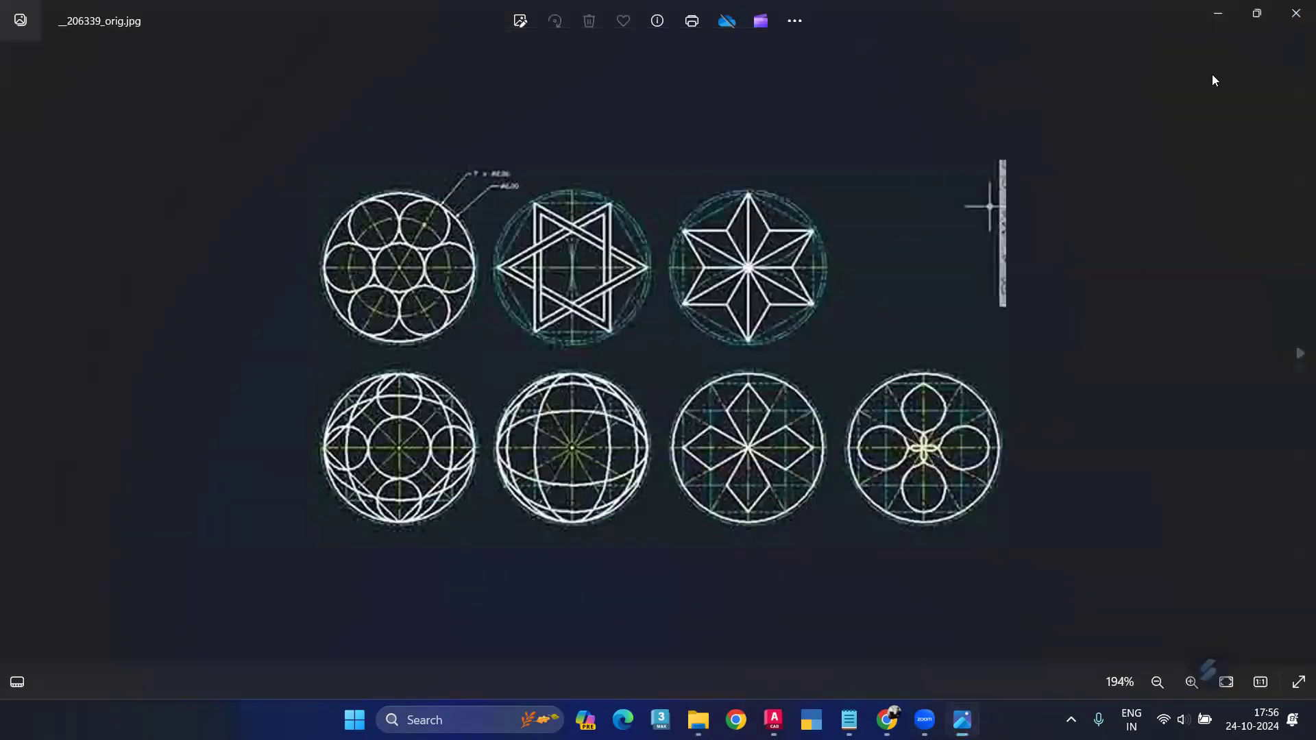
click(1293, 13)
Open stars_64800.gif from the JD_3D folder and examine its circular star pattern up close.
scroll(655, 430, down, 5)
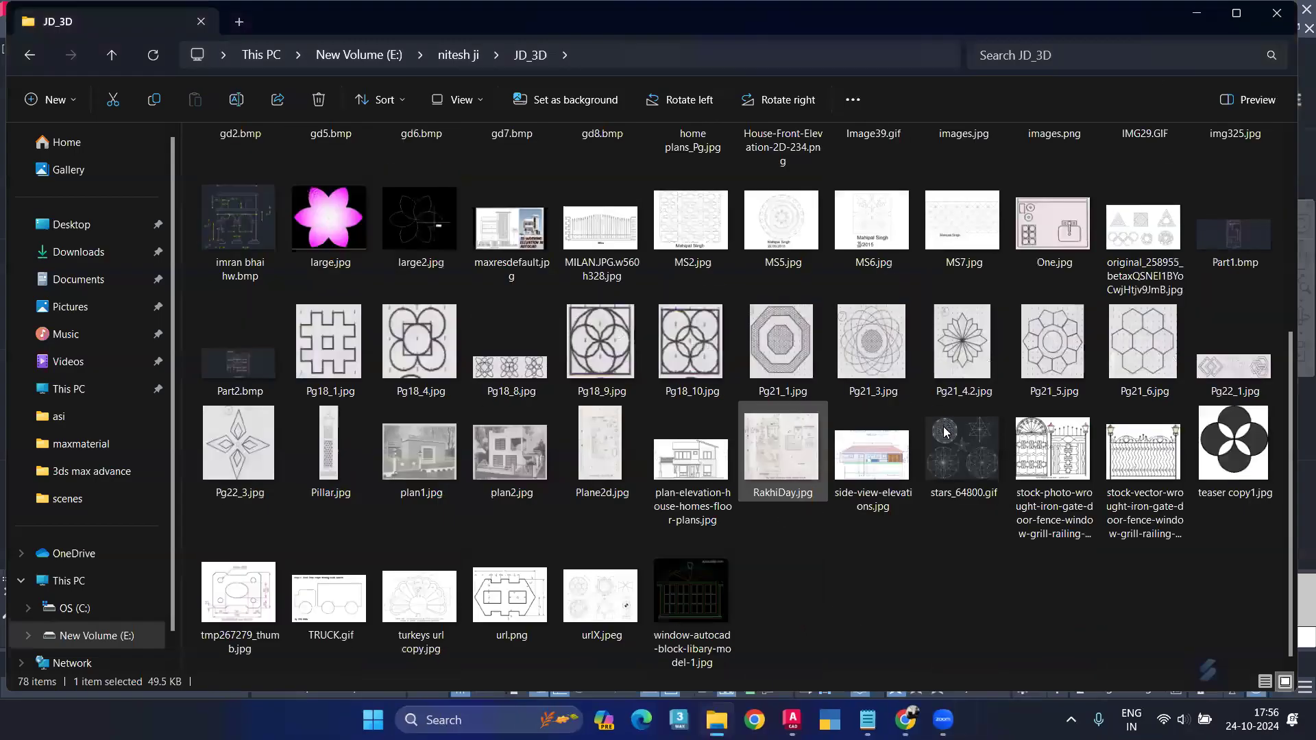
double_click(935, 456)
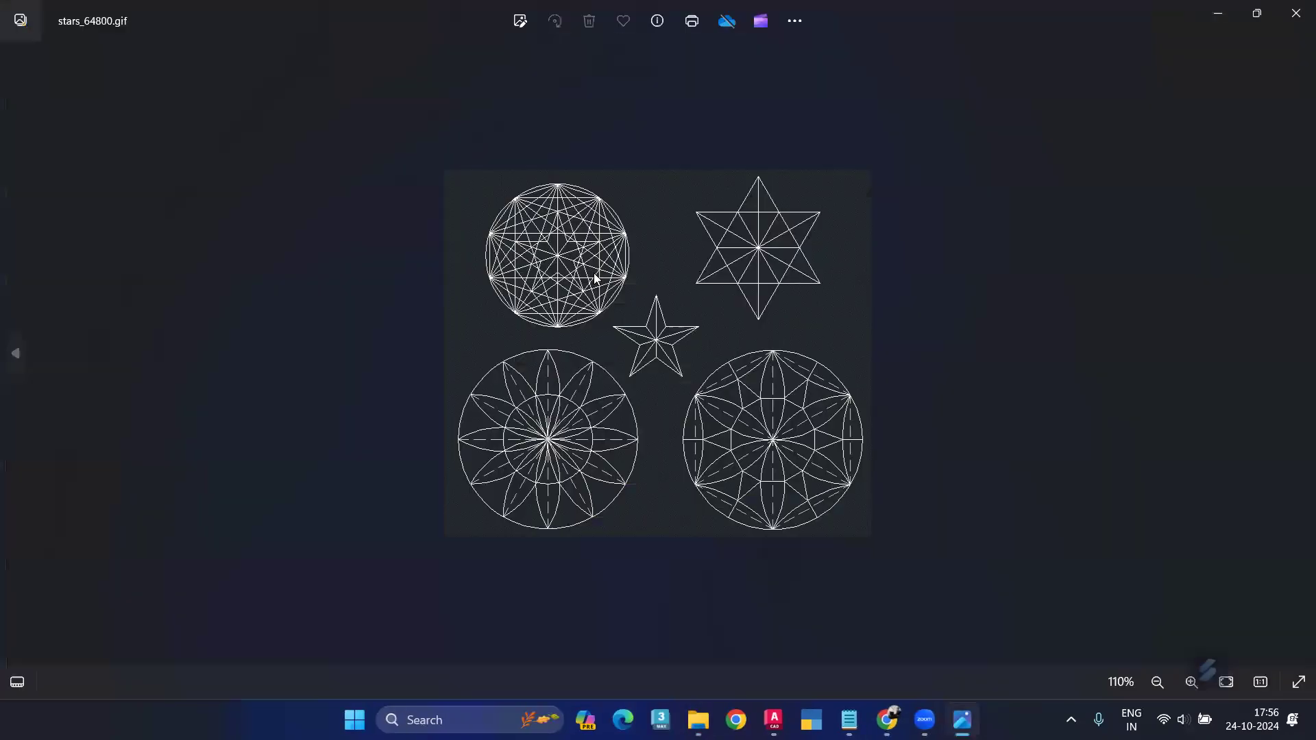
scroll(595, 276, up, 1)
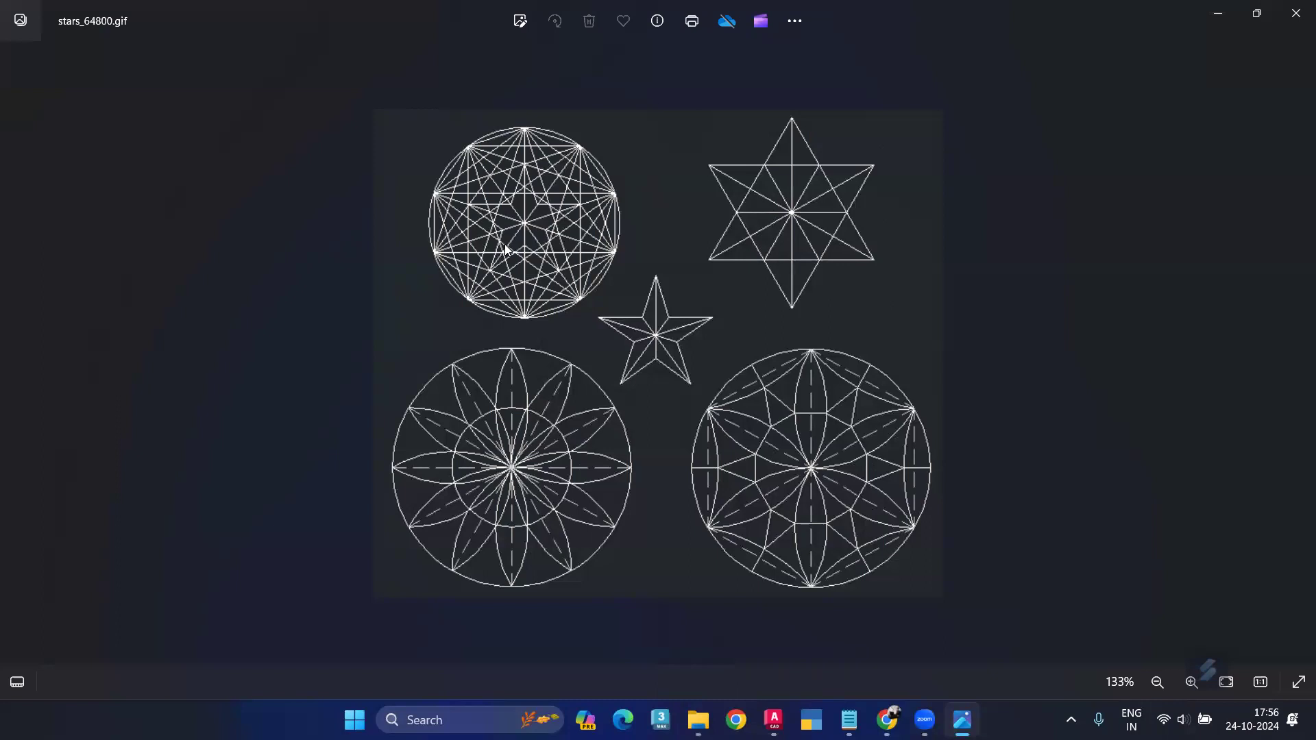
Switch to AutoCAD and draw a circle with a 12-inch radius in the empty area beside the Y axis.
click(774, 720)
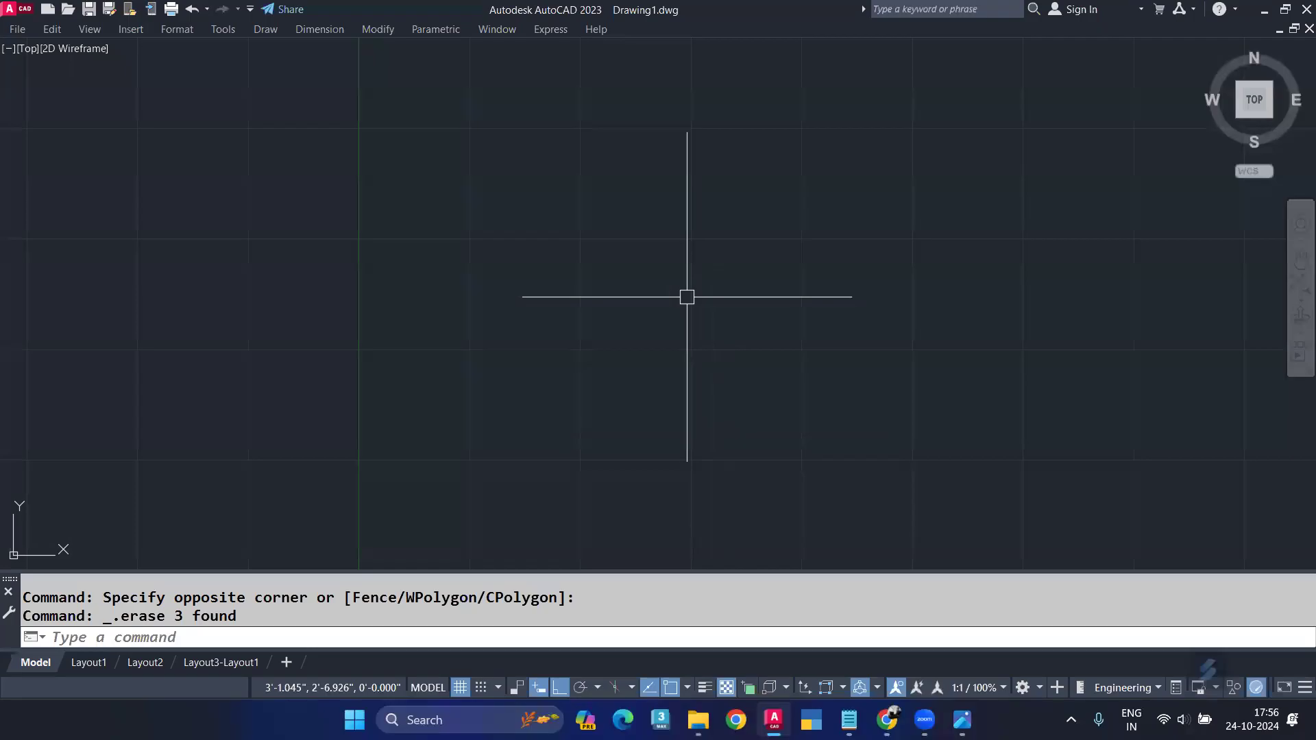
text(c)
key(Return)
click(710, 326)
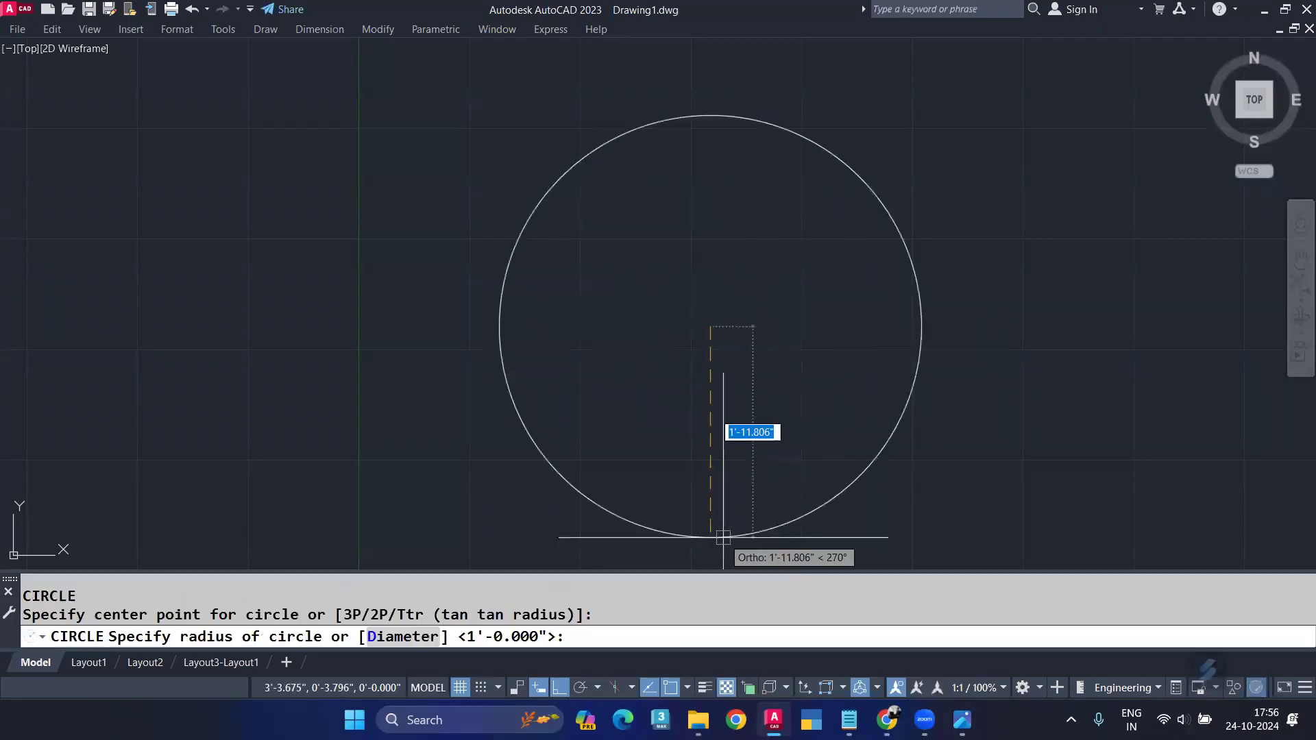
text(12)
key(Return)
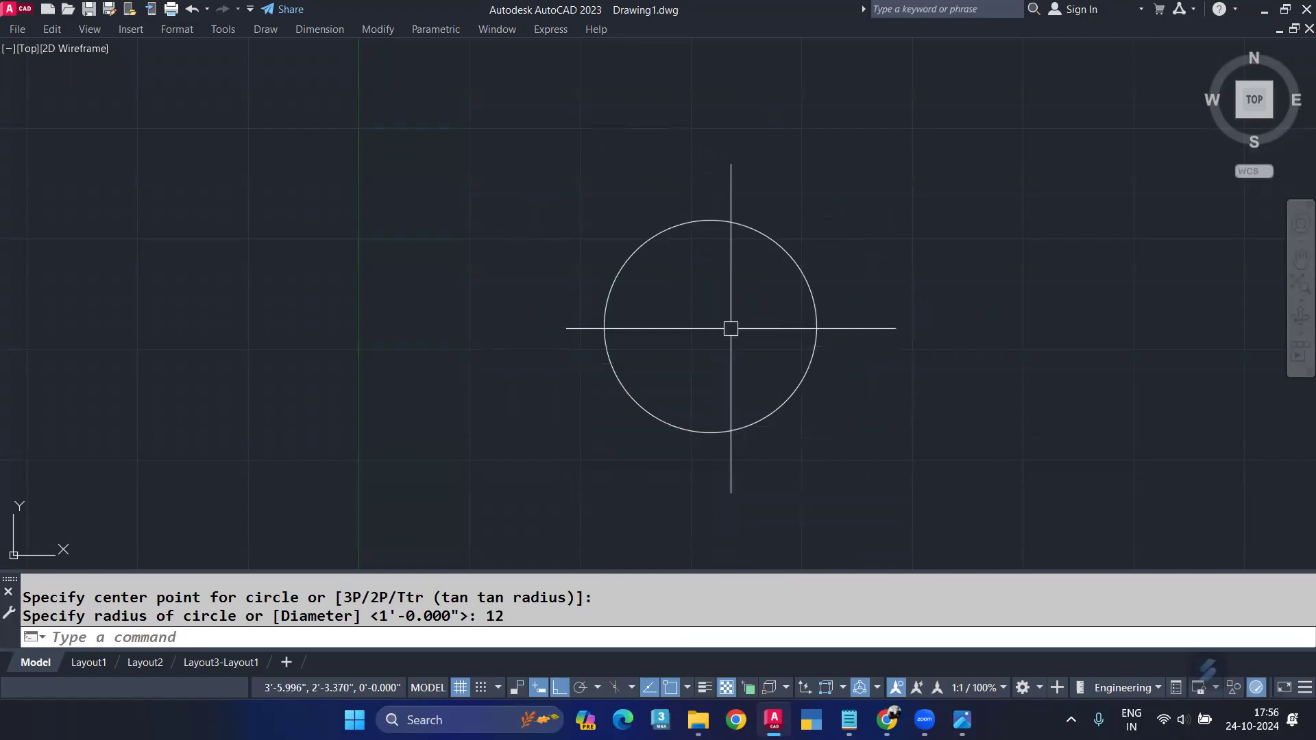
Consult stars_64800.gif again and, back in AutoCAD, draw a 10-sided polygon centred on the circle, inscribed in circle, with its vertices on the circle.
click(962, 720)
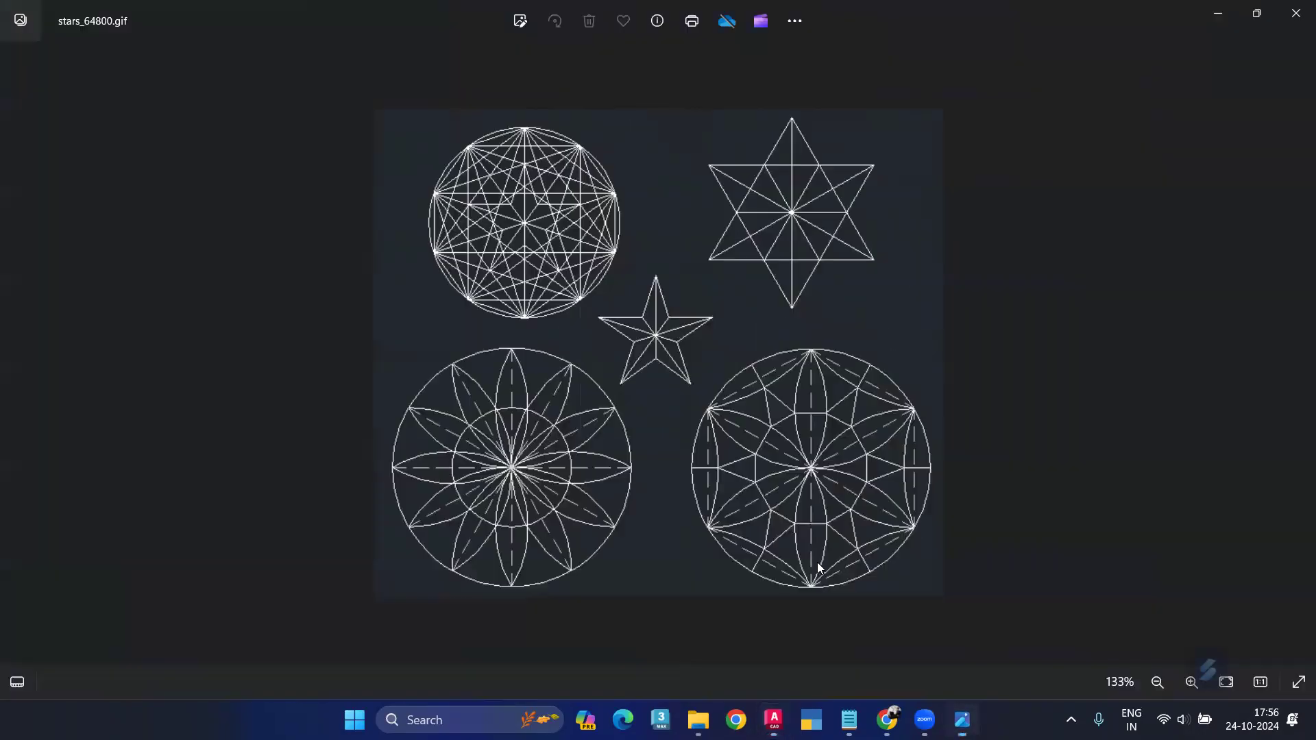
scroll(502, 137, up, 1)
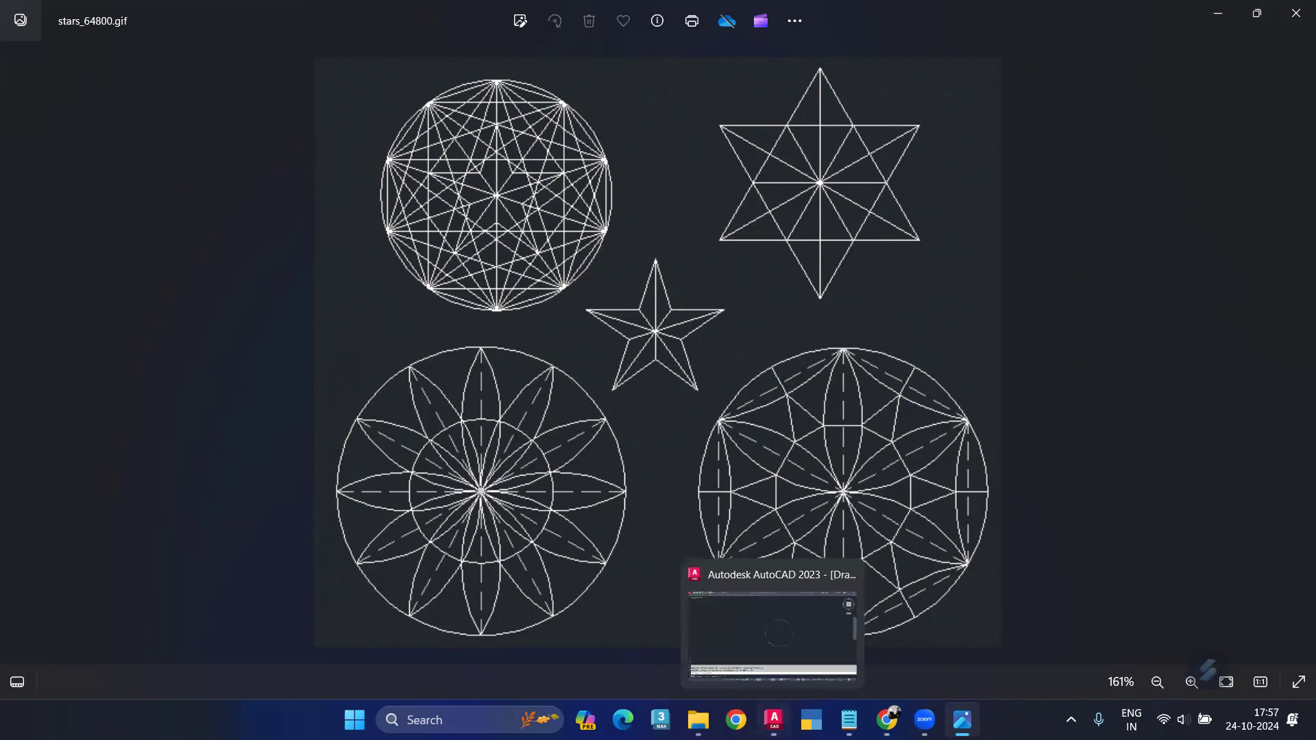
click(773, 721)
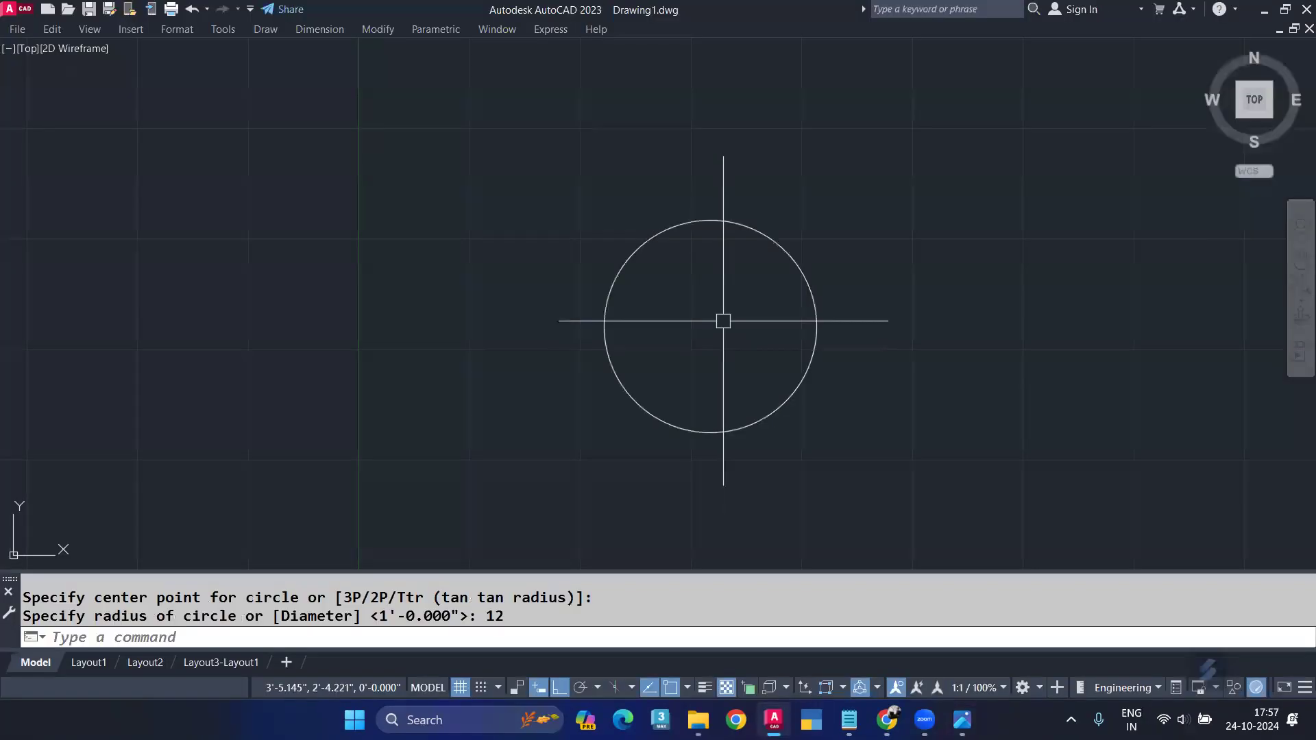
text(pol)
key(Return)
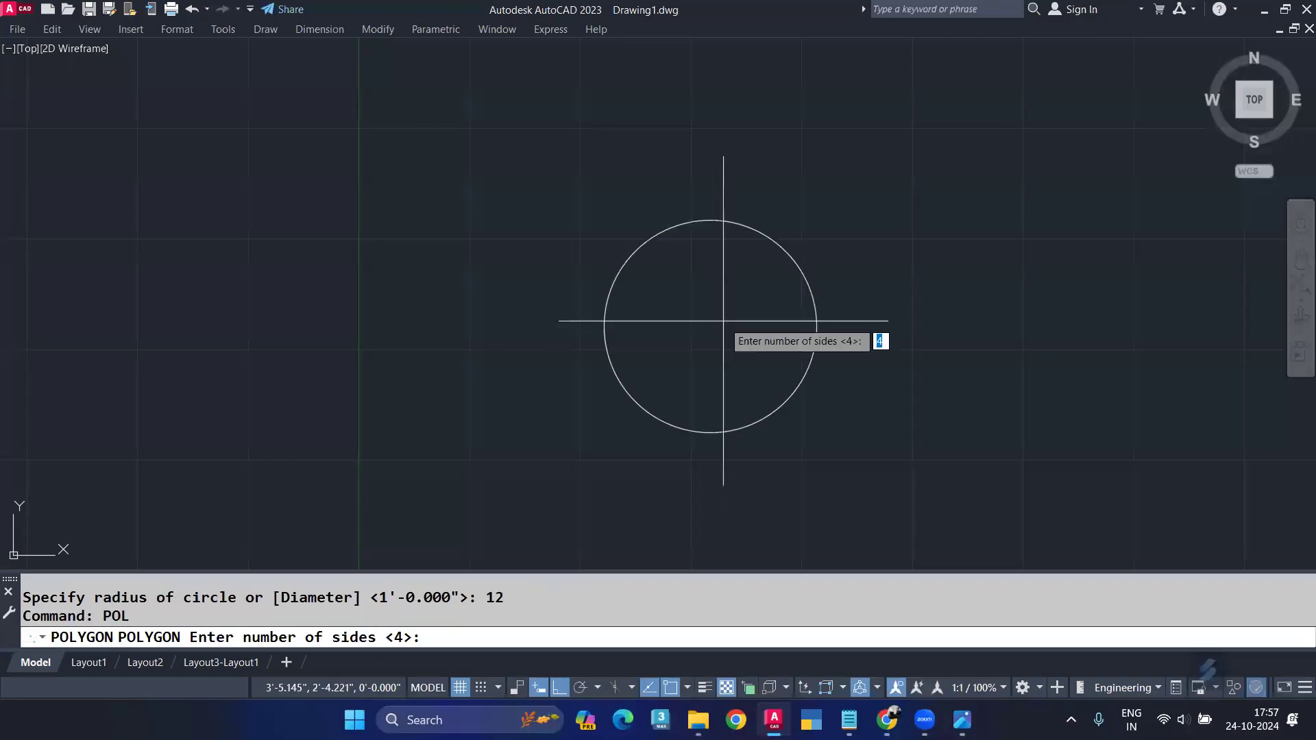
text(10)
key(Return)
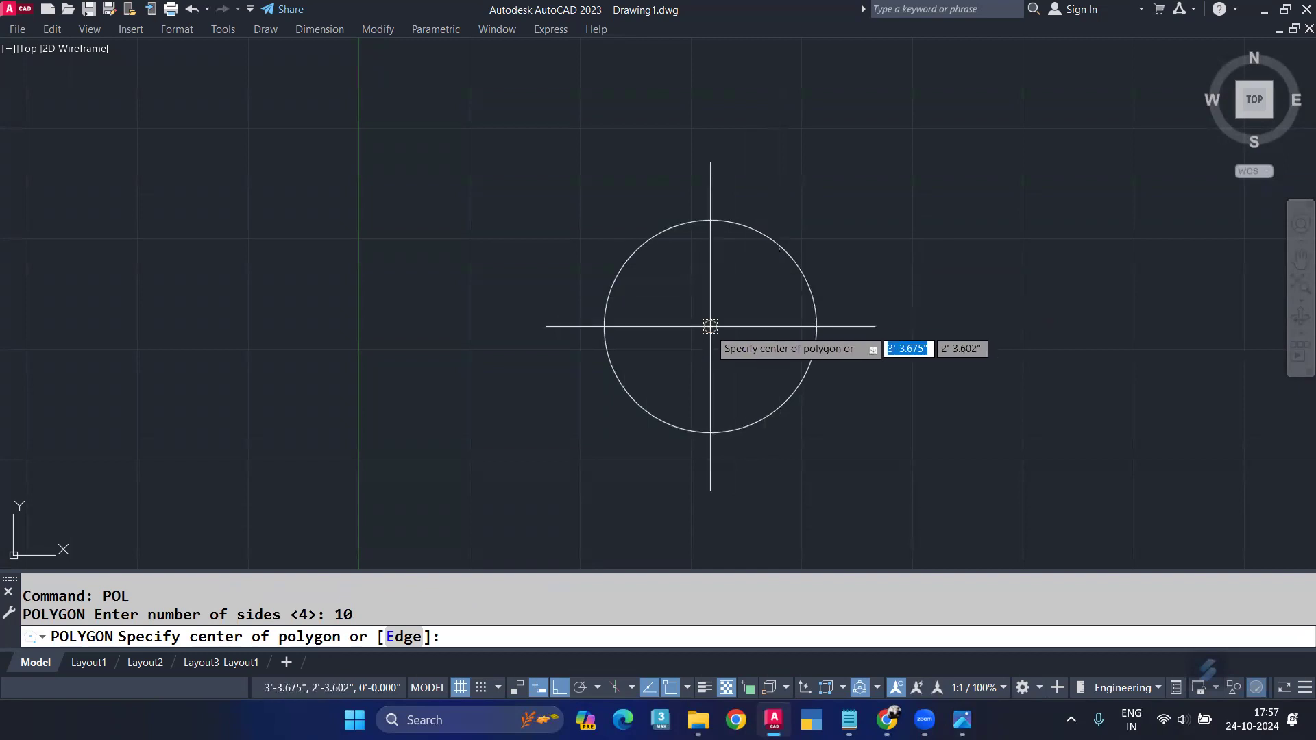
click(710, 326)
click(761, 370)
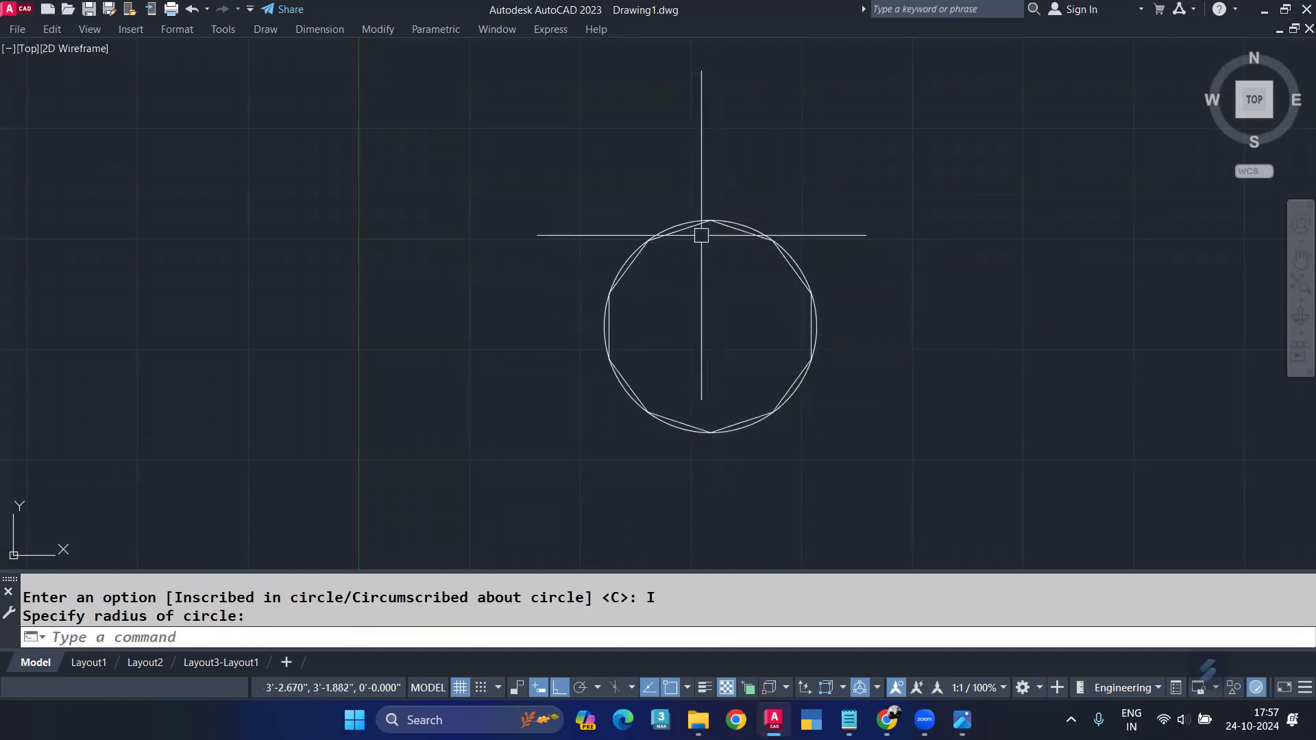
Draw a line from the decagon's top vertex to the upper end of its left vertical side.
scroll(702, 235, up, 2)
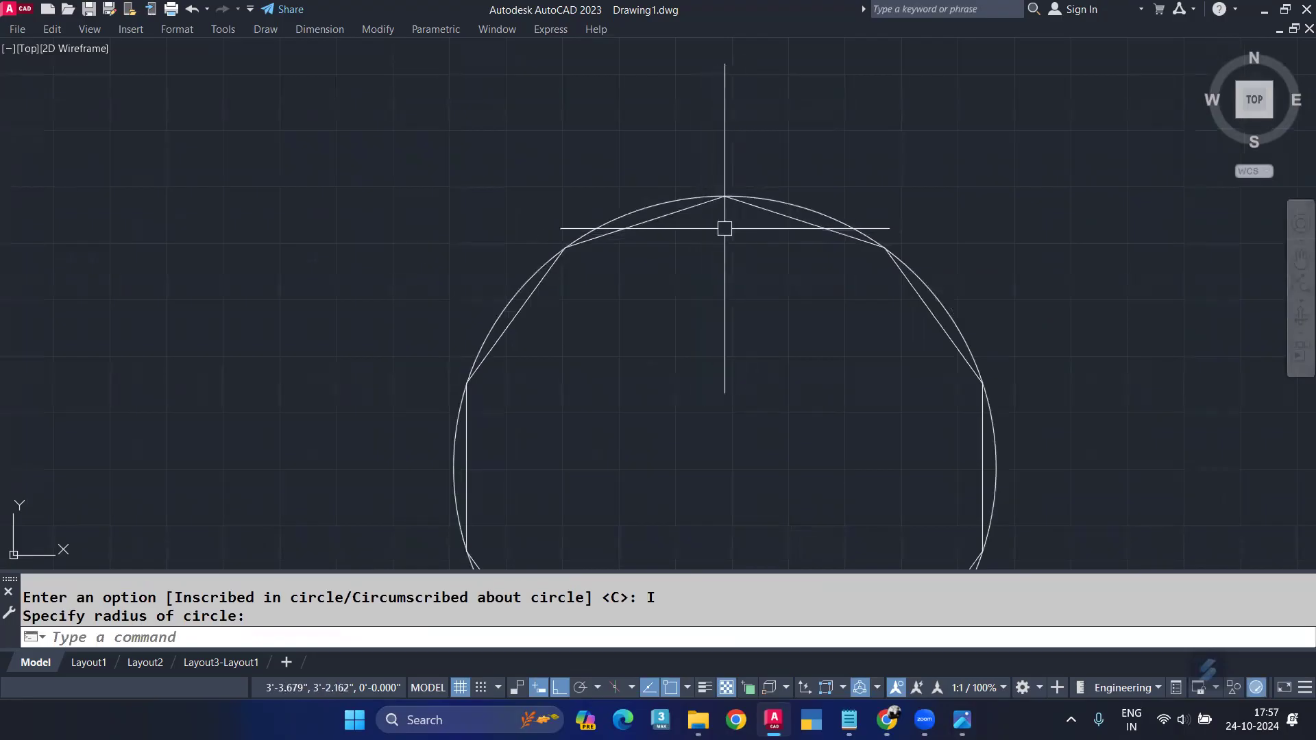
click(725, 226)
text(L)
key(Return)
click(726, 196)
middle_drag(683, 315, 751, 94)
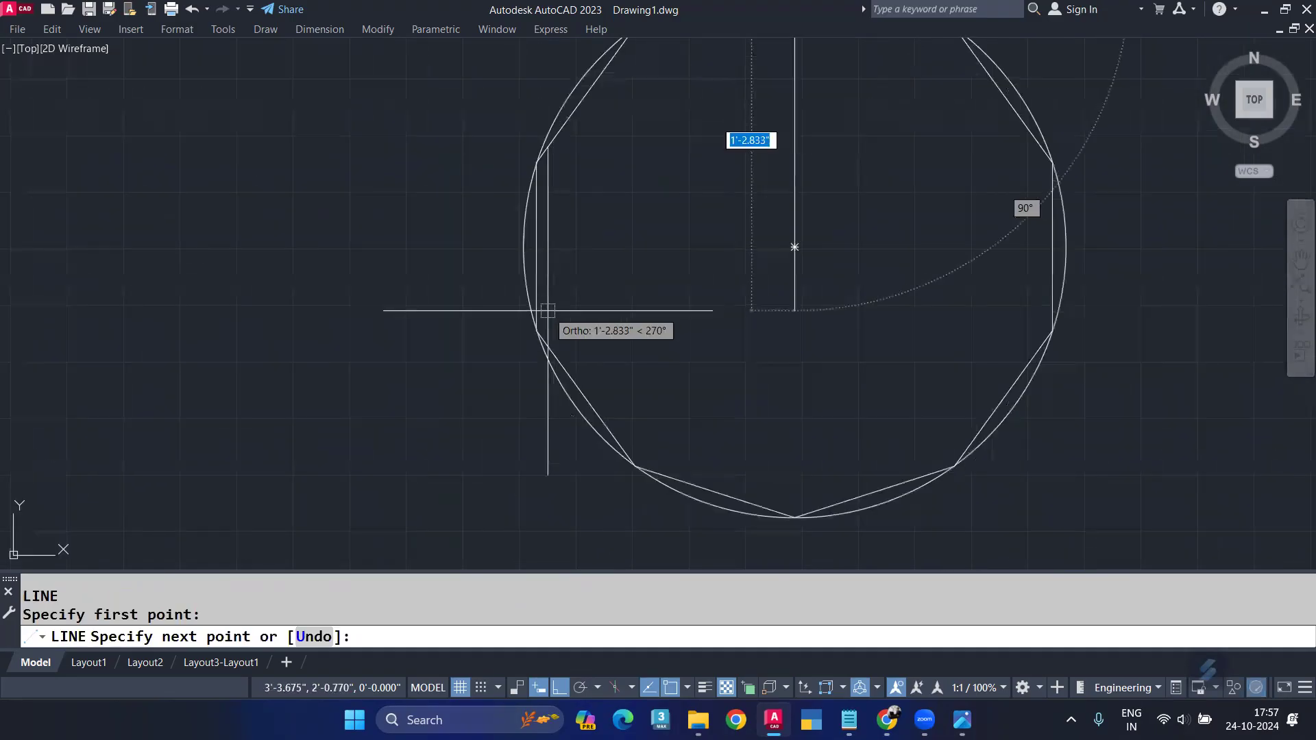
click(537, 162)
key(Return)
Draw two lines from the decagon's top vertex, to the lower end of its left vertical side and to the lower-left vertex beside the bottom one.
scroll(631, 209, down, 2)
key(Return)
click(745, 60)
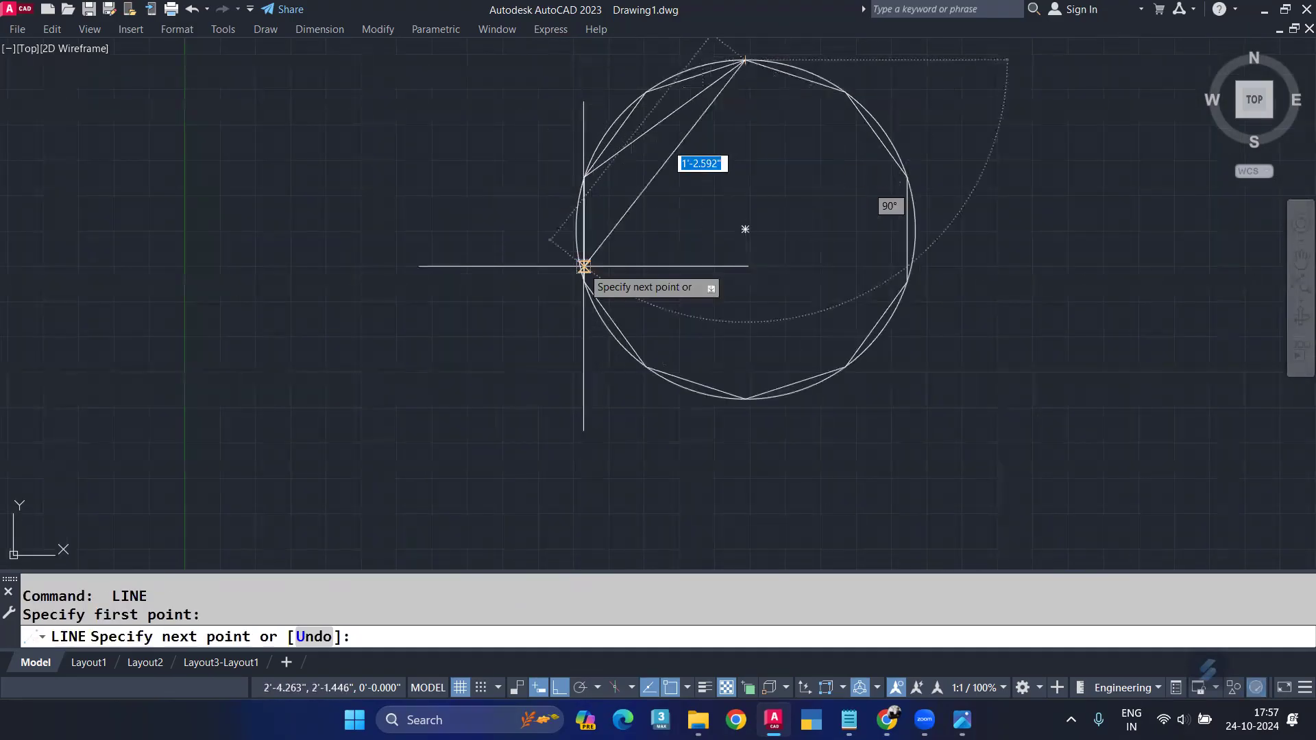
click(584, 281)
key(Return)
key(Return)
click(744, 60)
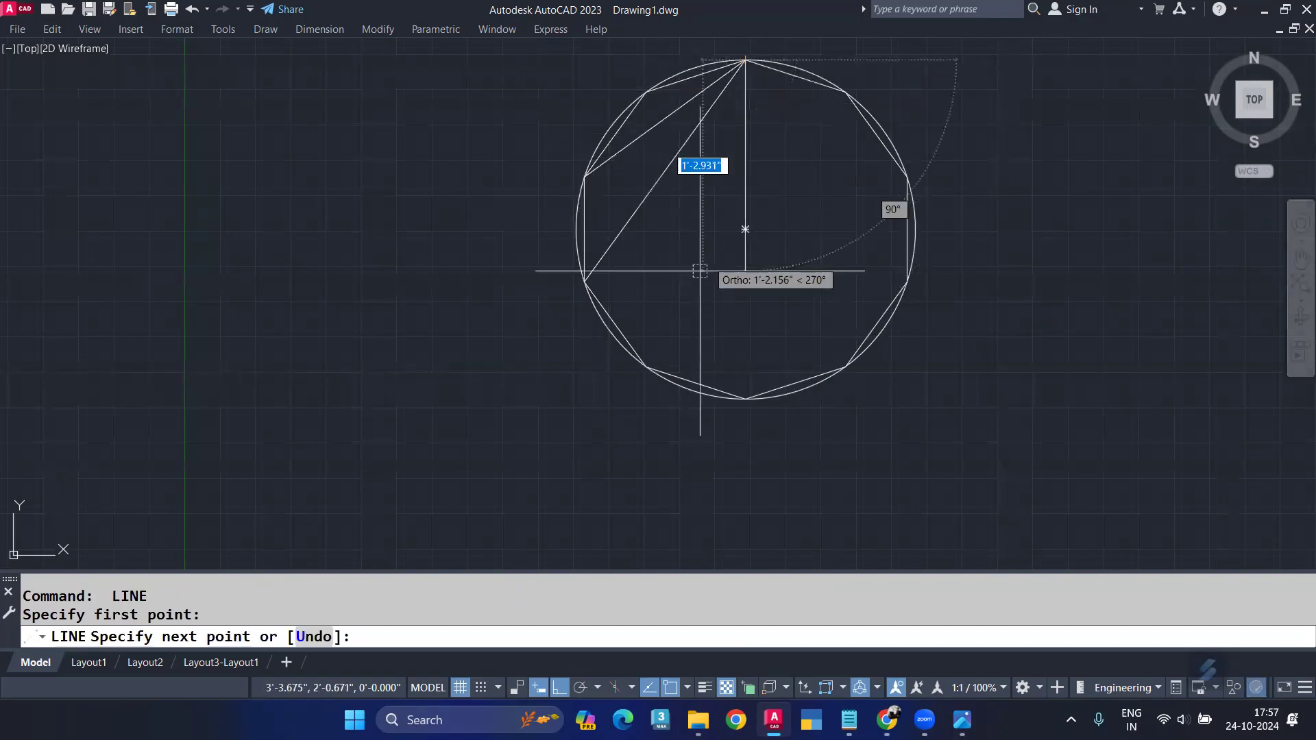
click(648, 366)
key(Return)
Draw two lines from the decagon's top vertex, to the bottom vertex and to the lower-right vertex beside it.
key(Return)
click(745, 60)
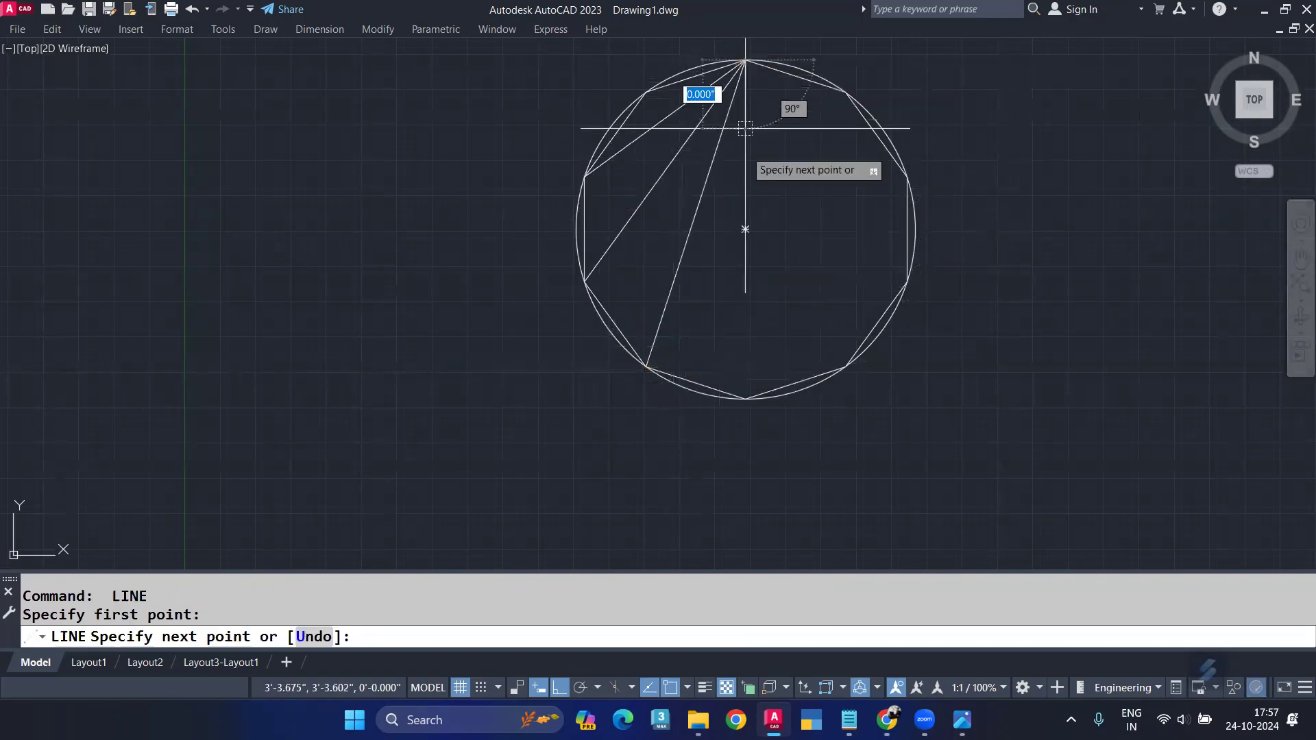
click(745, 398)
key(Return)
key(Return)
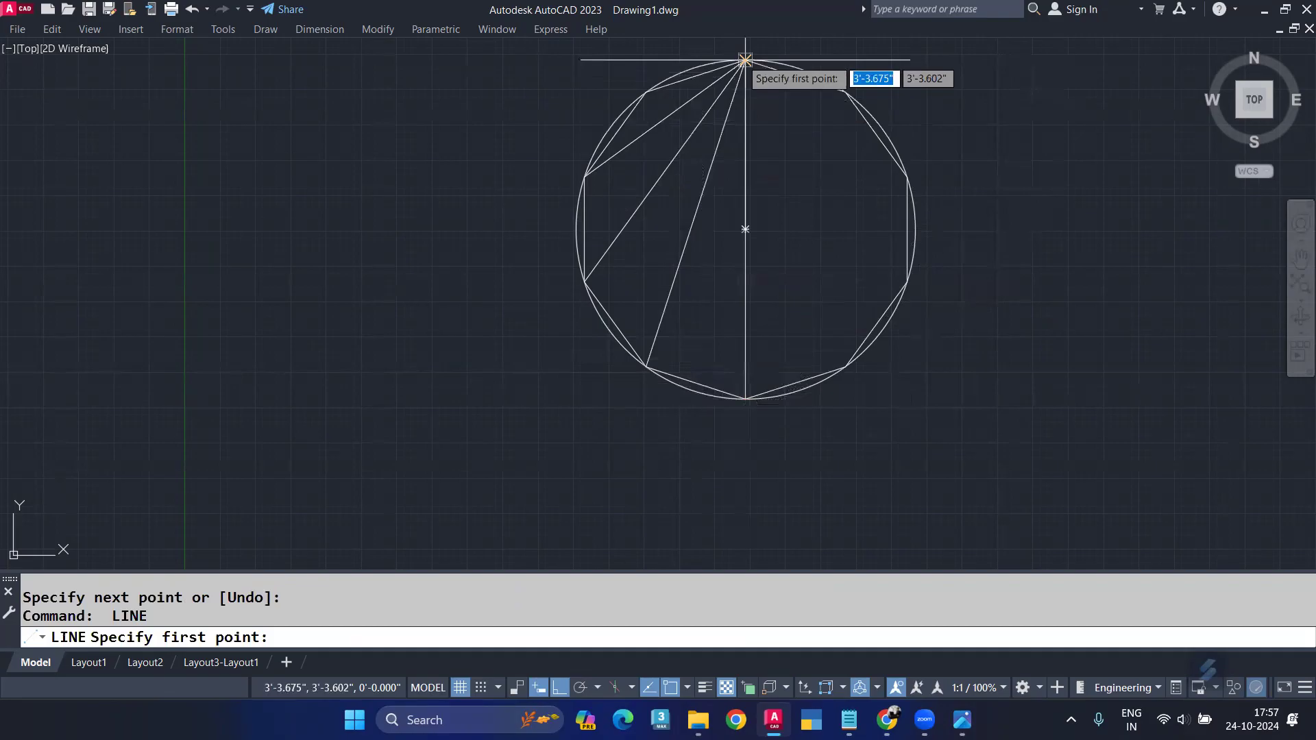
click(745, 61)
click(845, 367)
key(Return)
Draw two lines from the decagon's top vertex, to the lower and upper ends of its right vertical side.
key(Return)
click(744, 61)
click(906, 281)
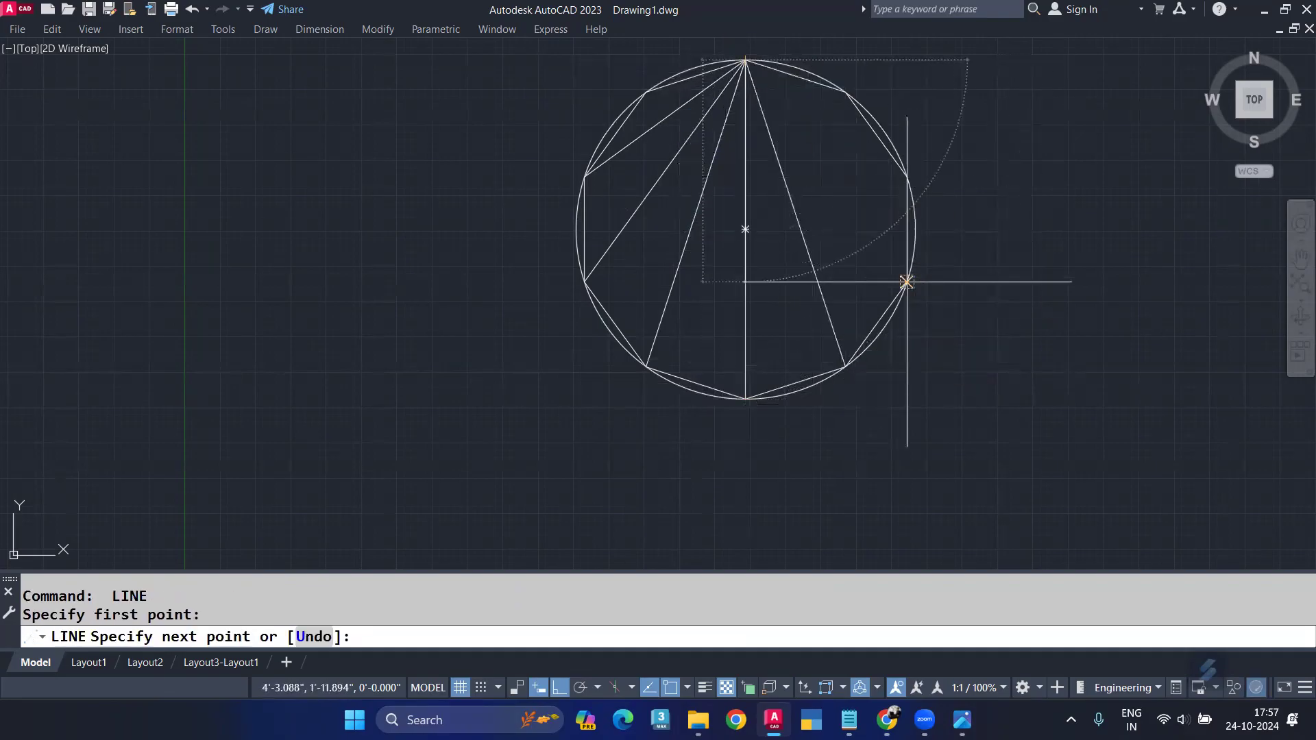
key(Return)
key(Return)
click(744, 60)
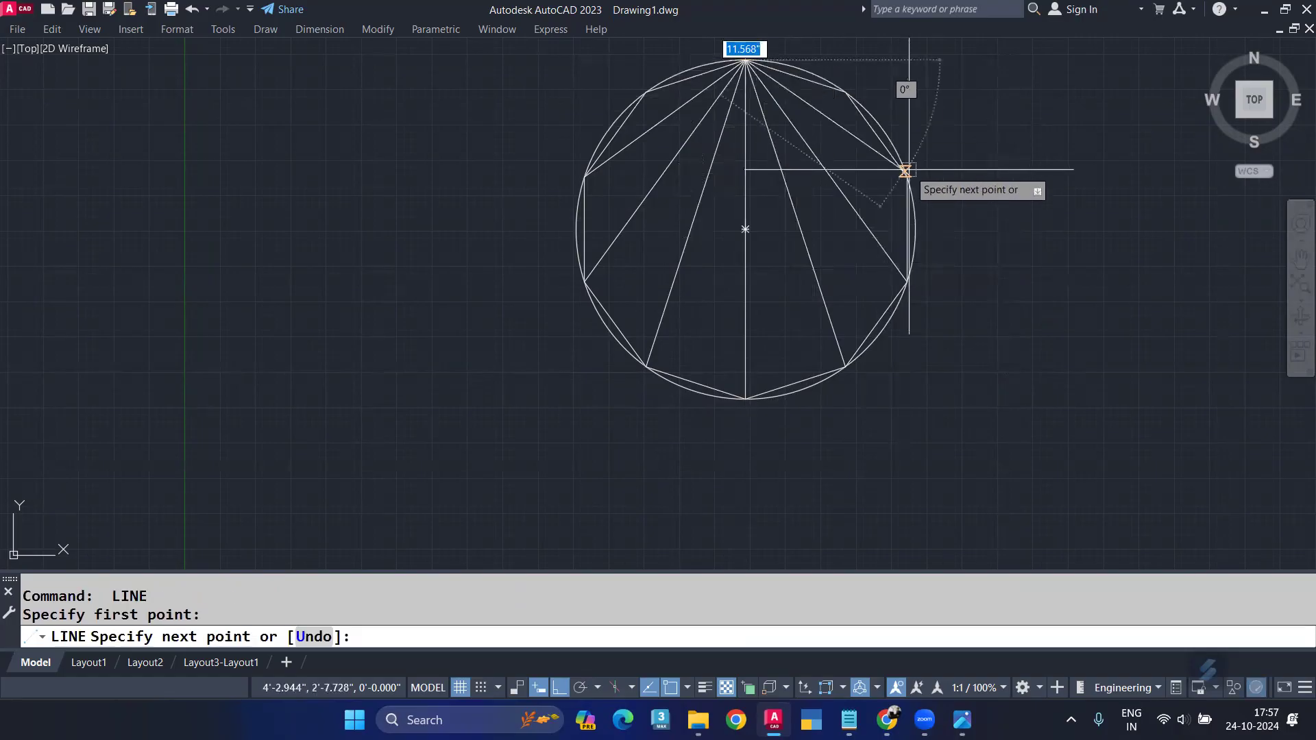
click(905, 175)
key(Return)
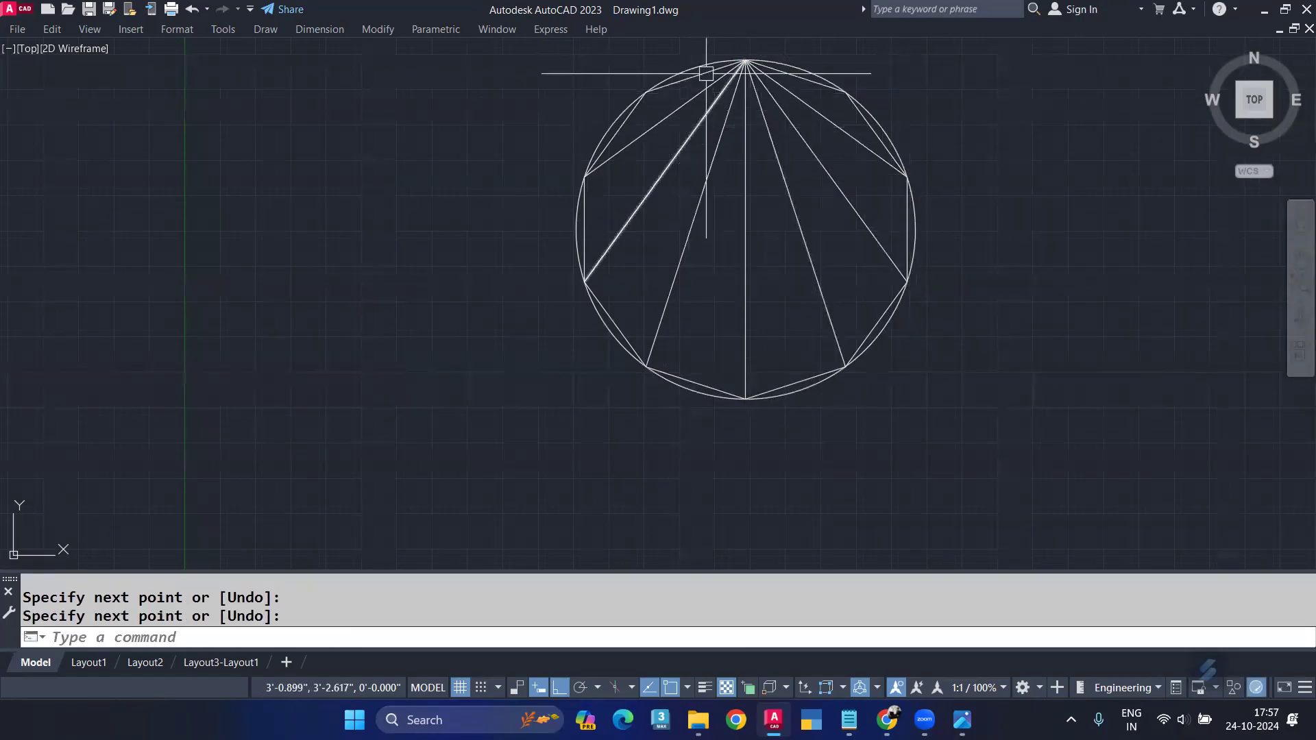
Create a polar array of the seven lines from the decagon's top vertex around the circle's center, with 10 rotated items filling 360 degrees.
scroll(760, 64, up, 2)
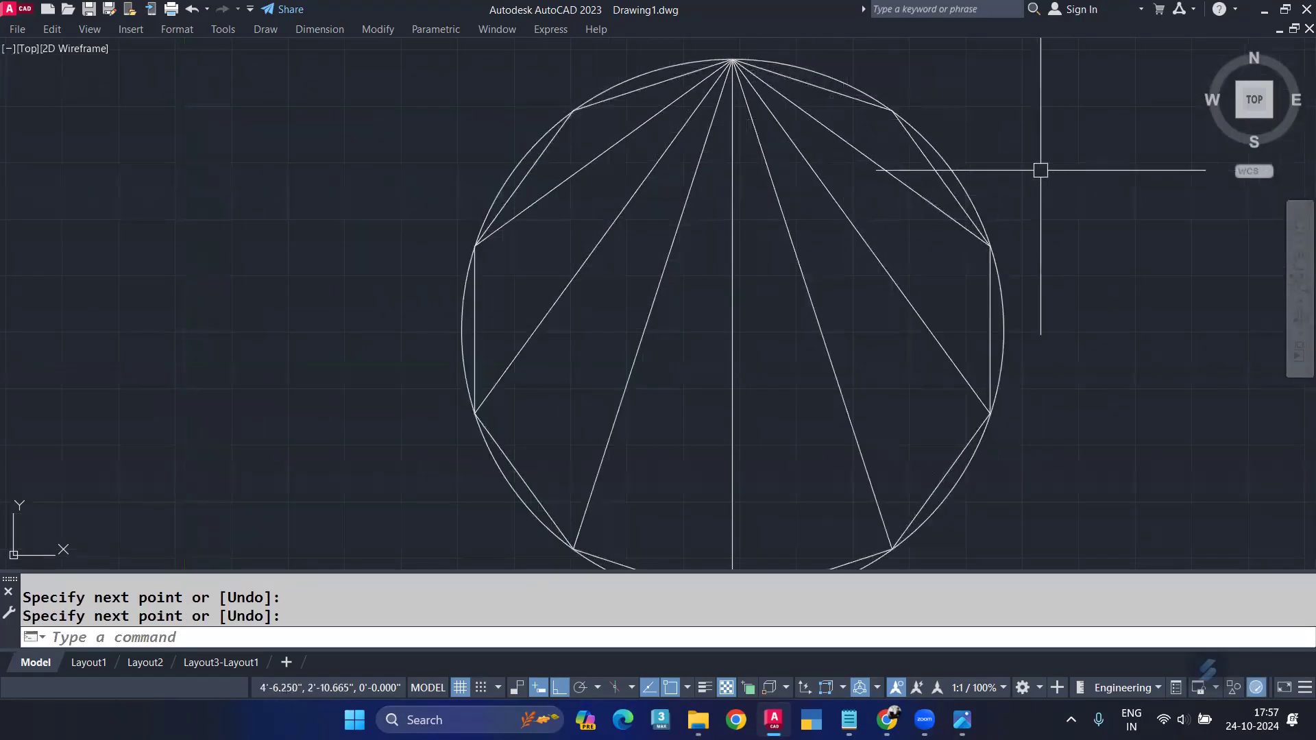
scroll(1049, 181, down, 2)
middle_drag(1055, 197, 930, 313)
click(794, 249)
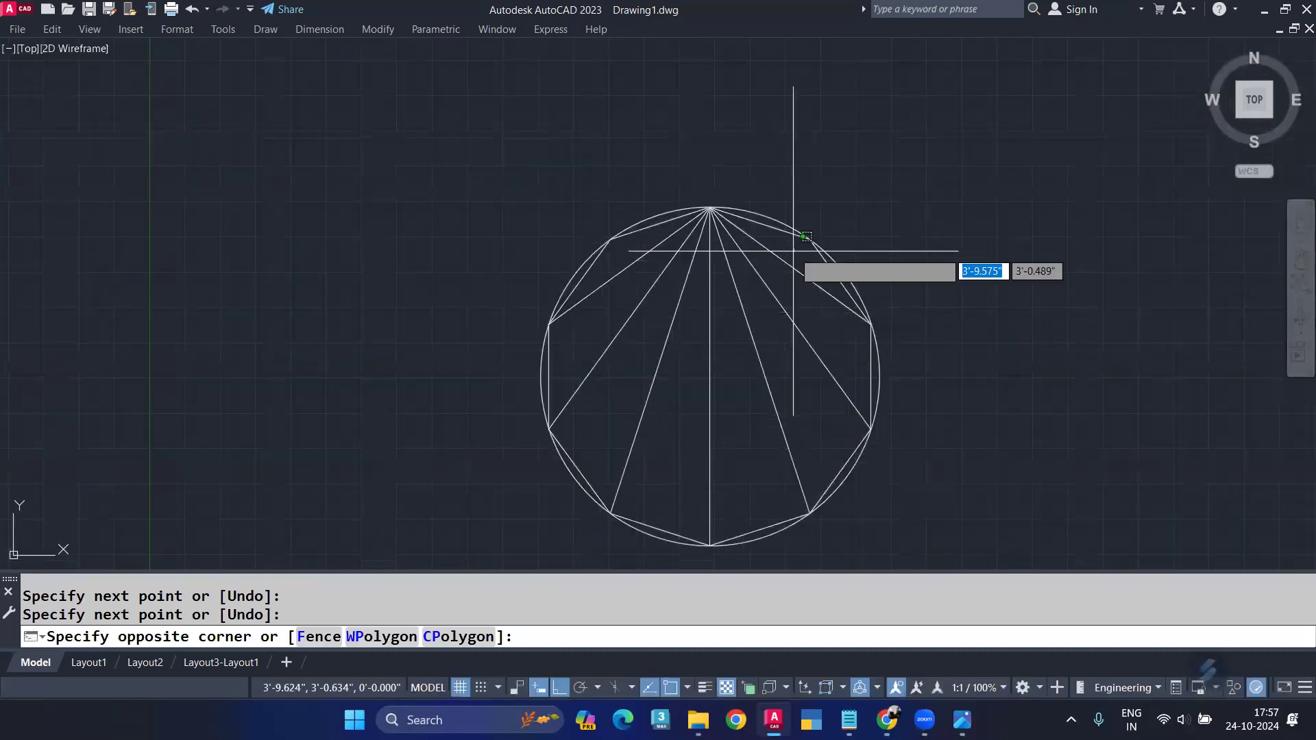
click(645, 348)
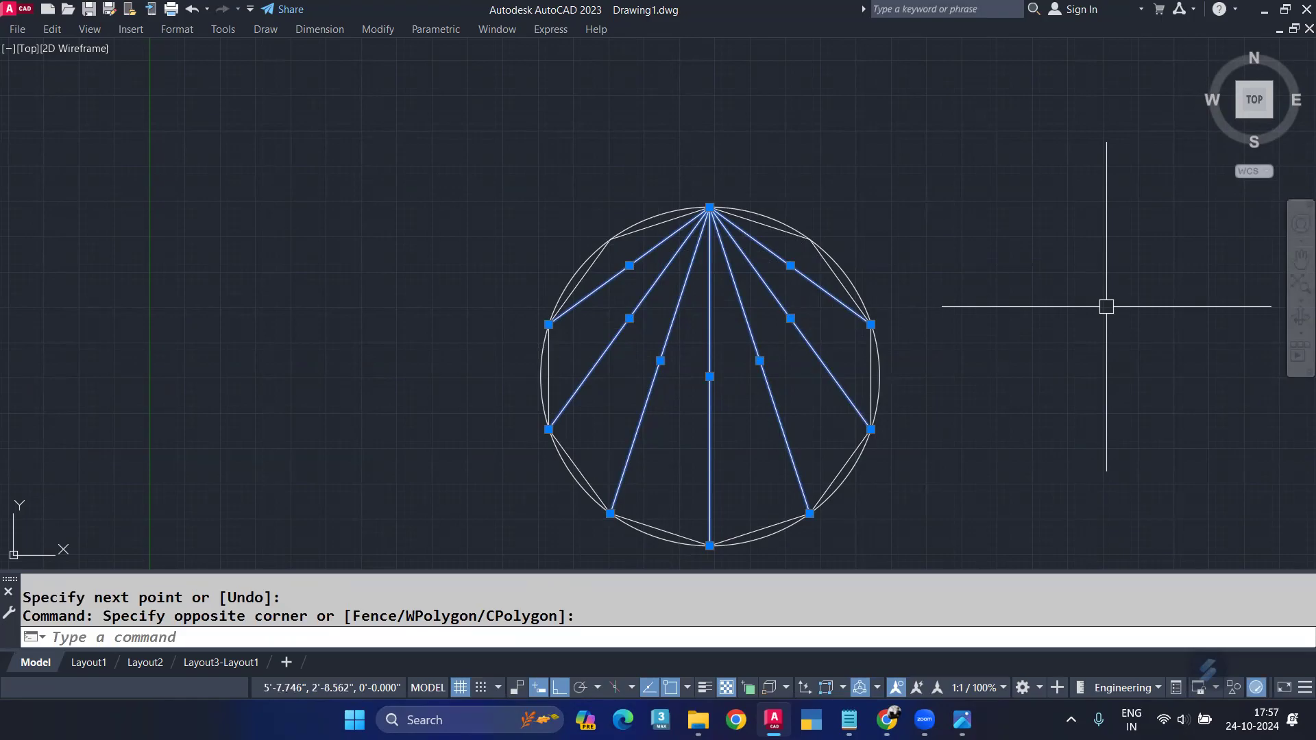
text(-AR)
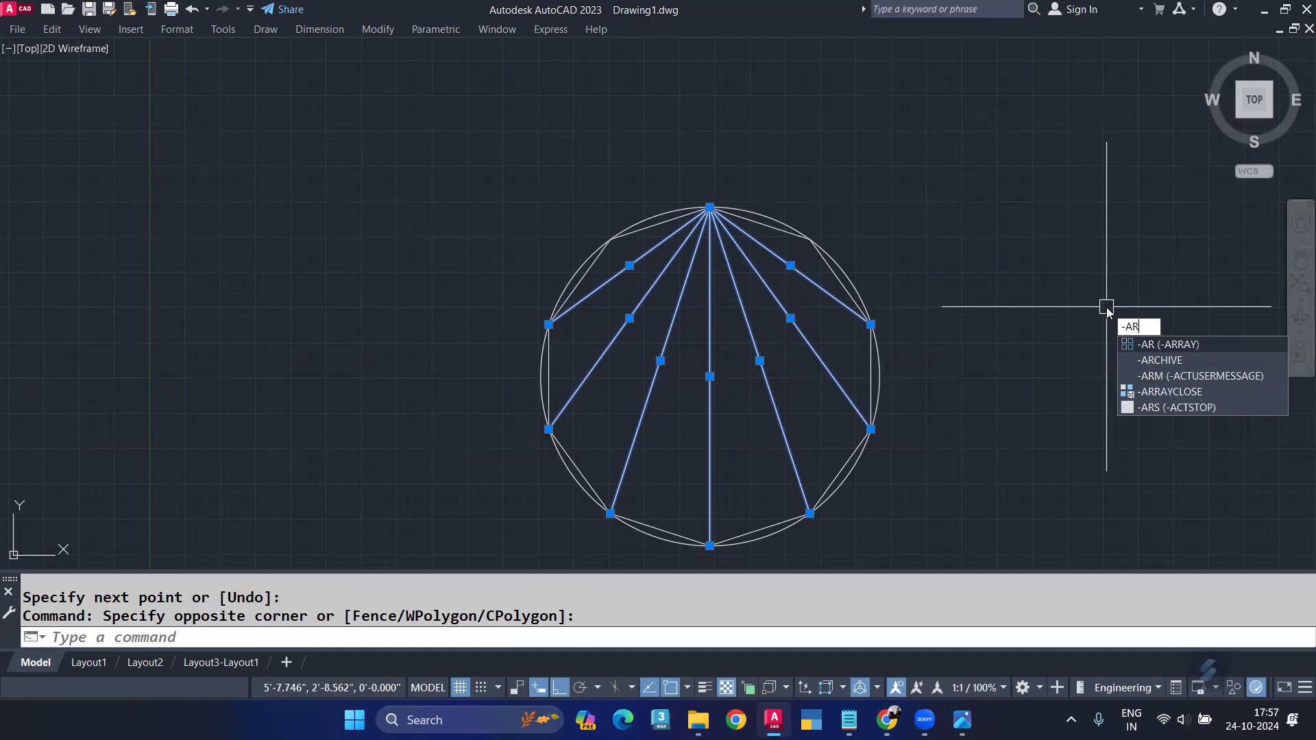
key(Return)
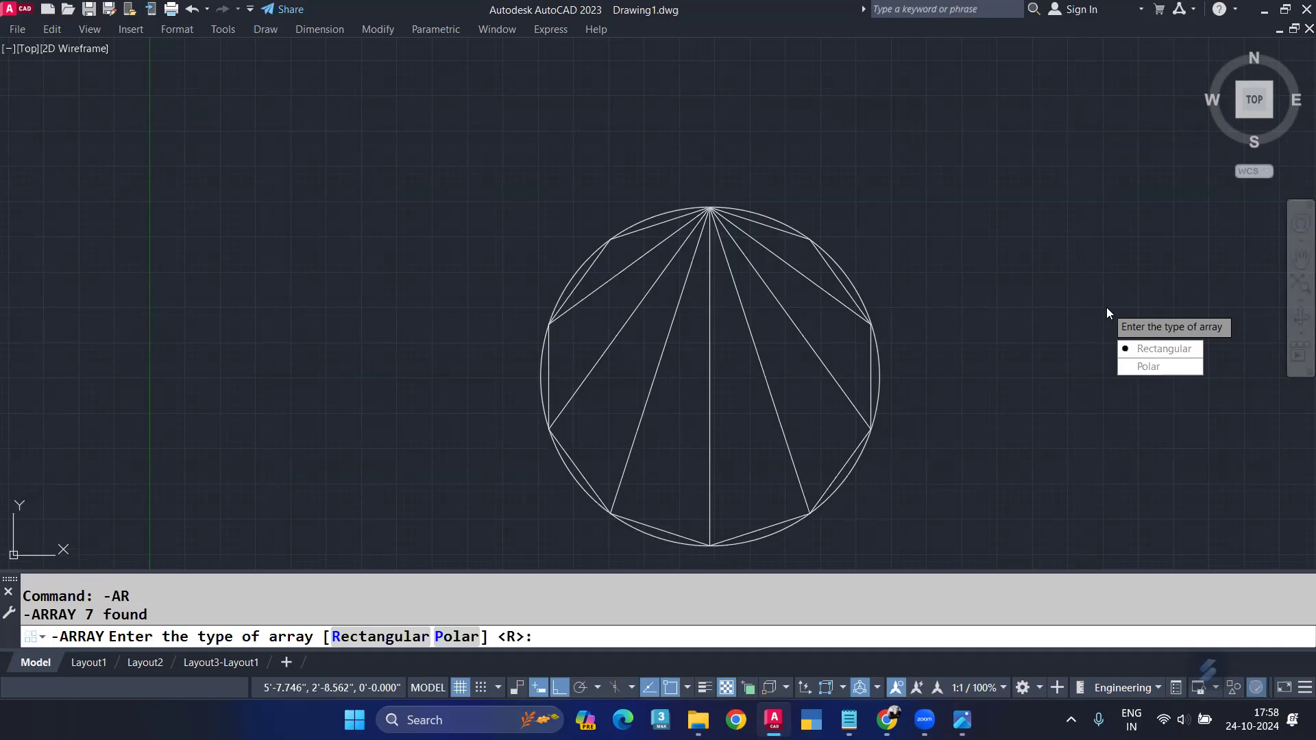
key(Down)
key(Return)
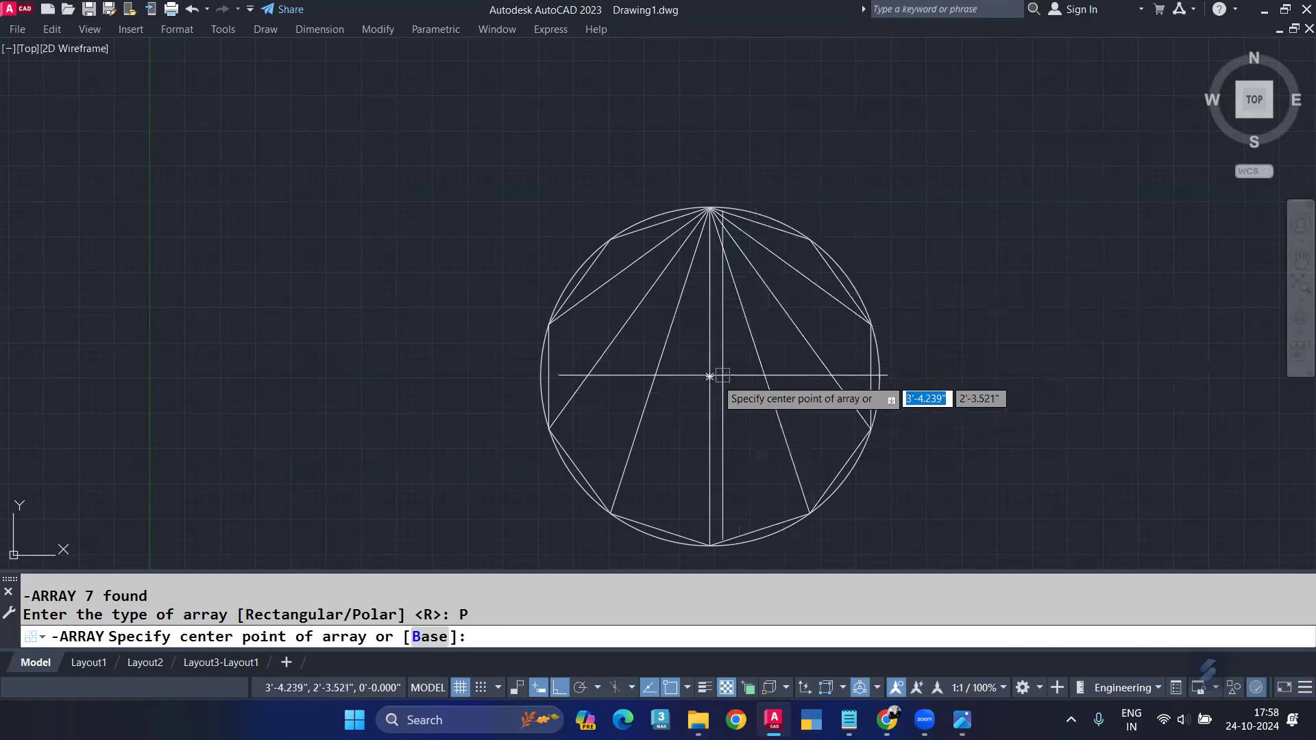
click(711, 375)
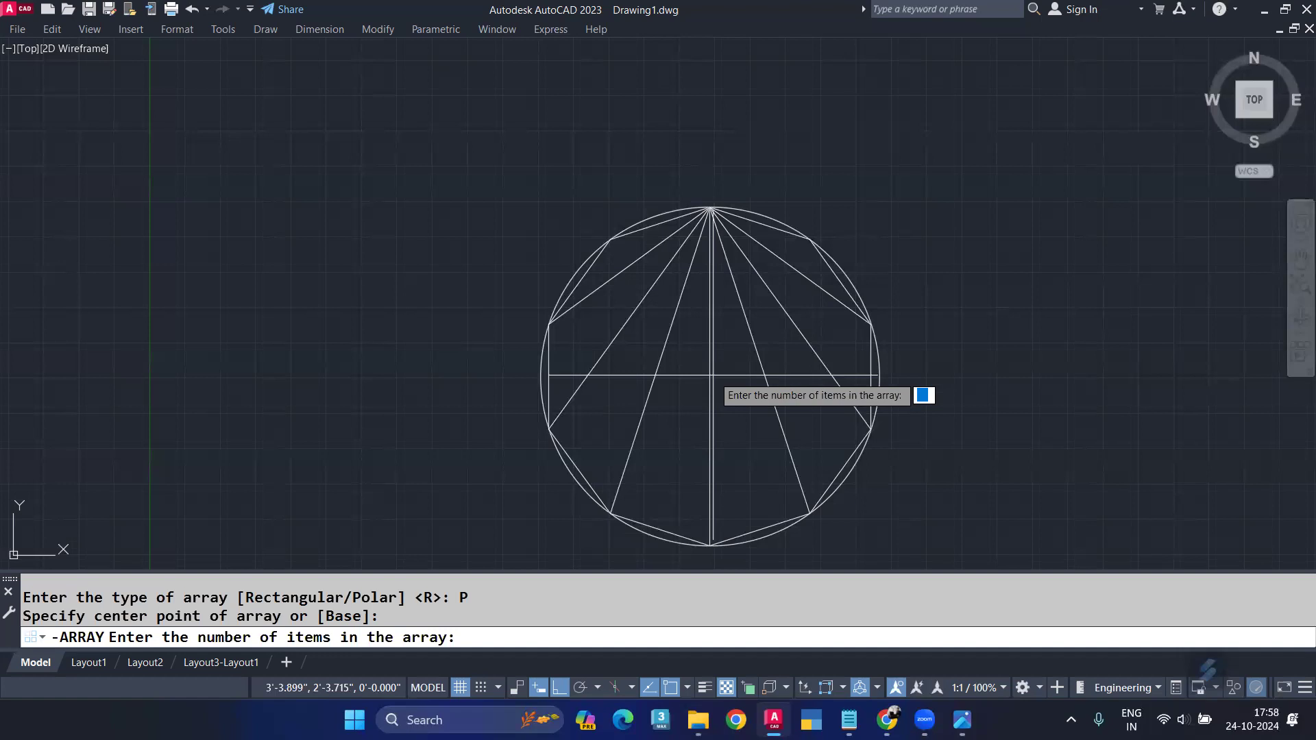
text(10)
key(Return)
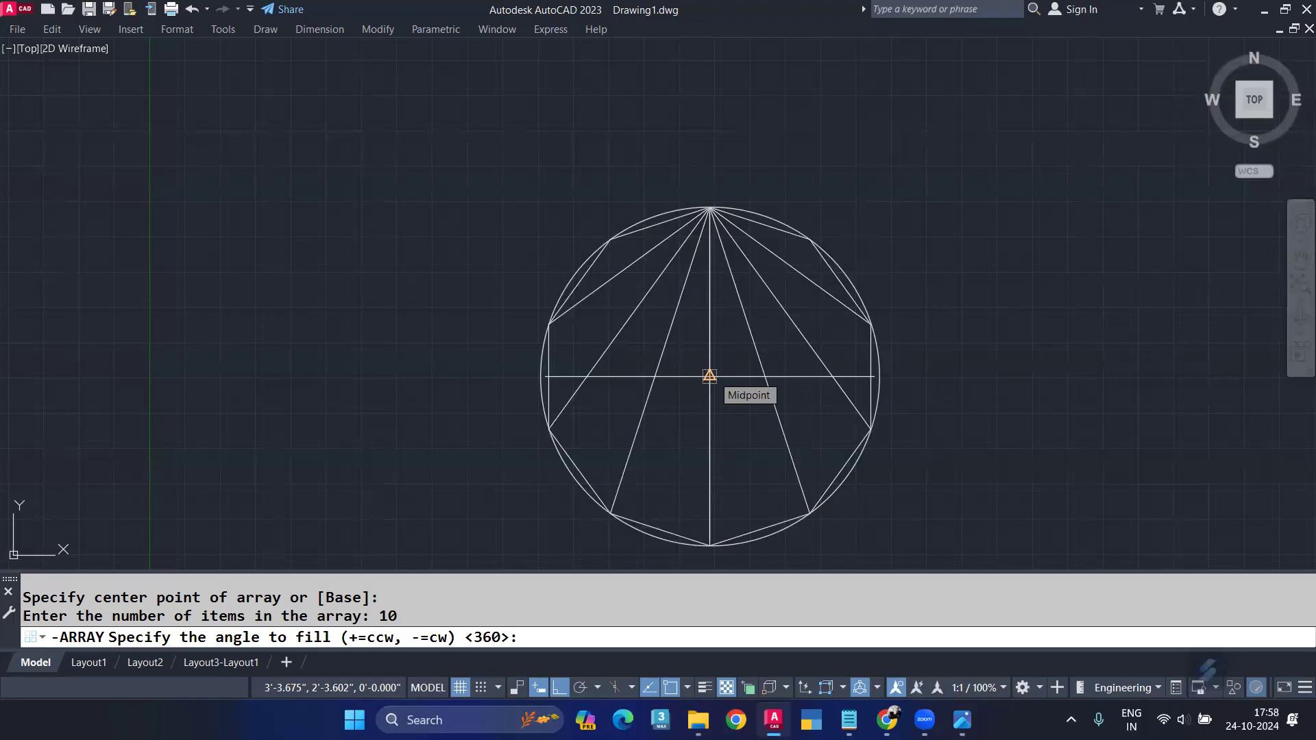
key(Return)
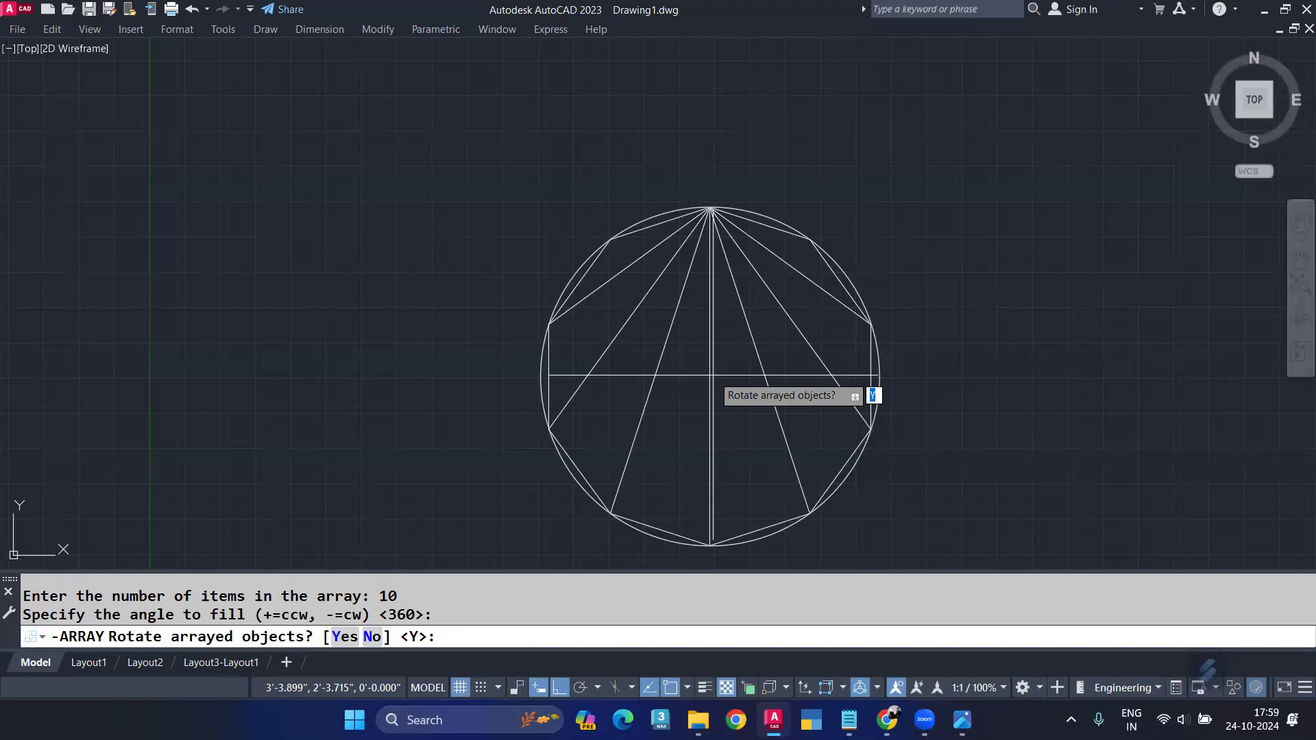
key(Return)
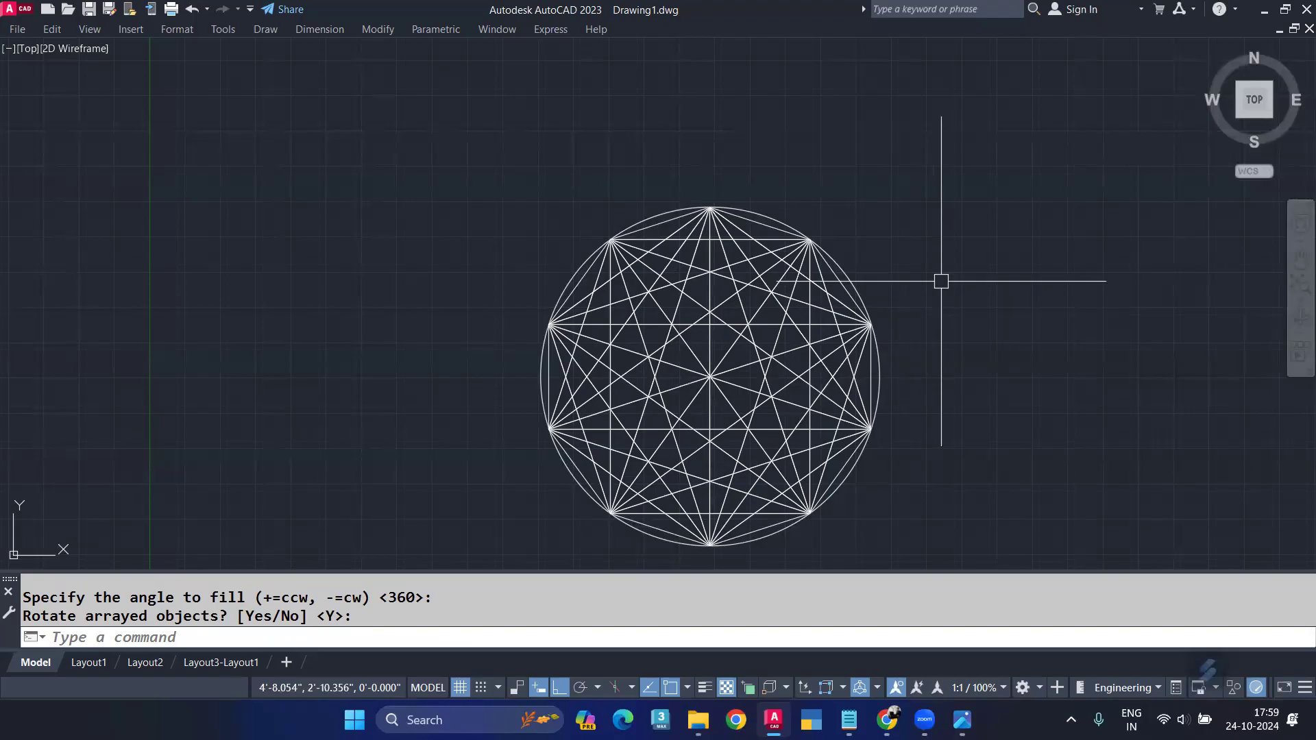
Run Overkill with its default settings on the whole star pattern, and undo the removal of duplicates.
text(OVERKILL)
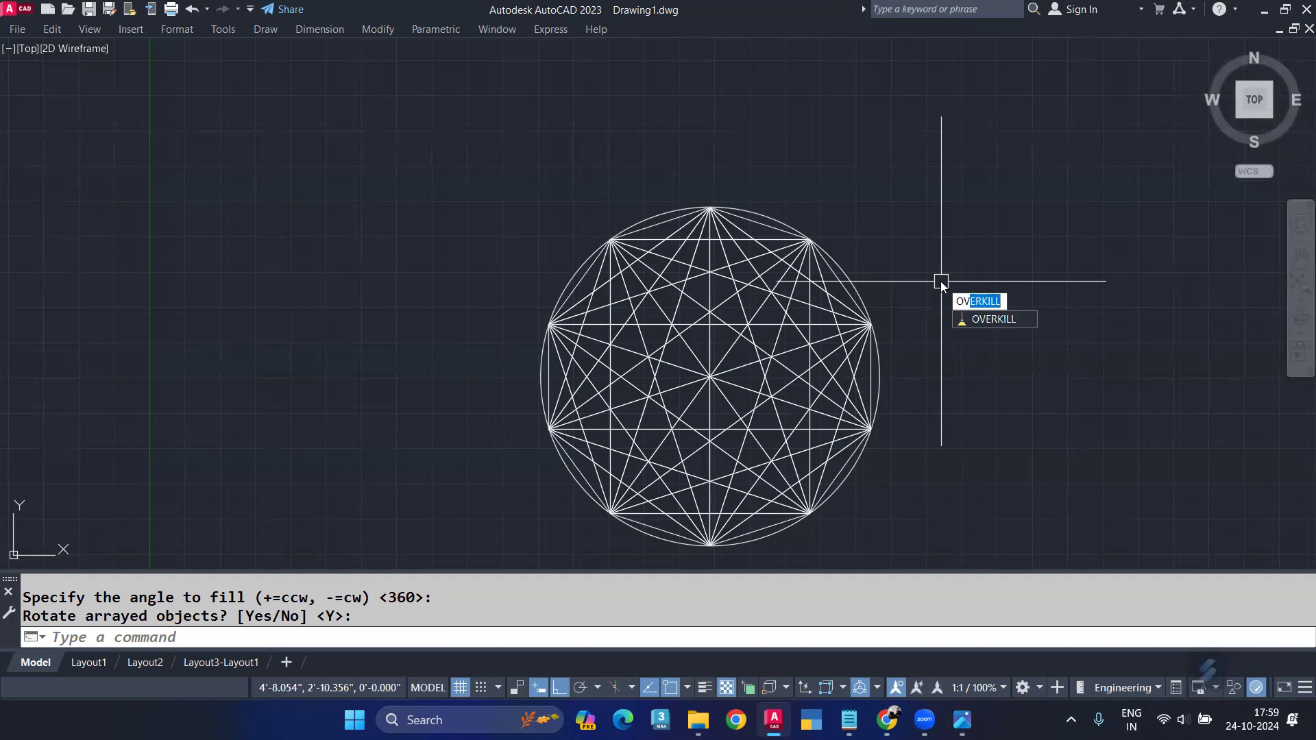
key(Return)
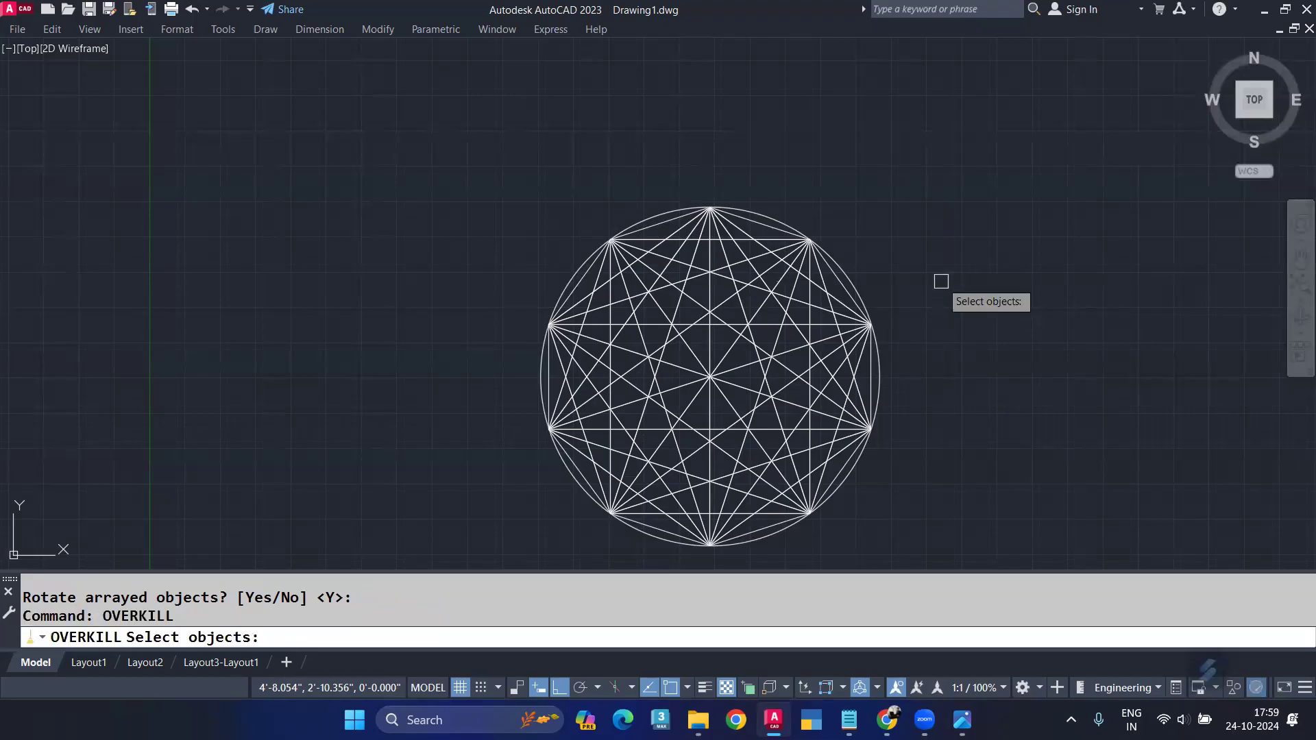
click(930, 156)
click(534, 554)
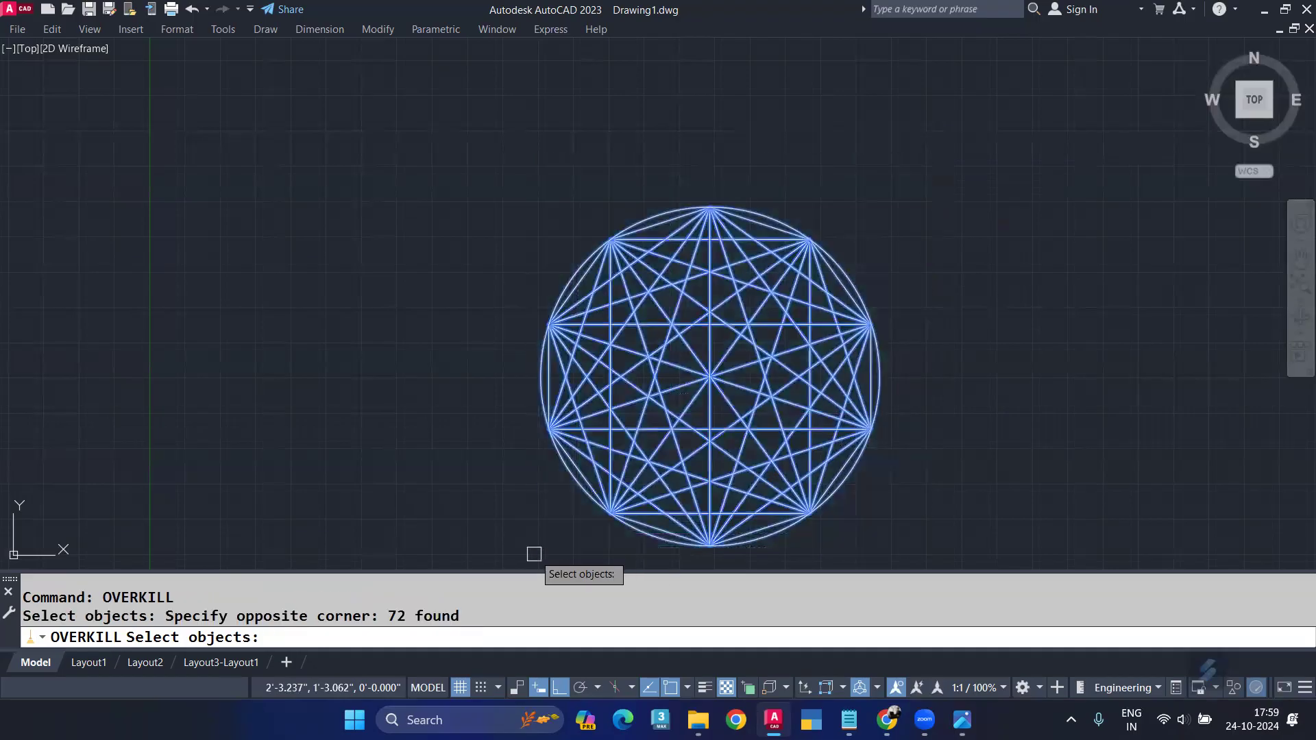
key(Return)
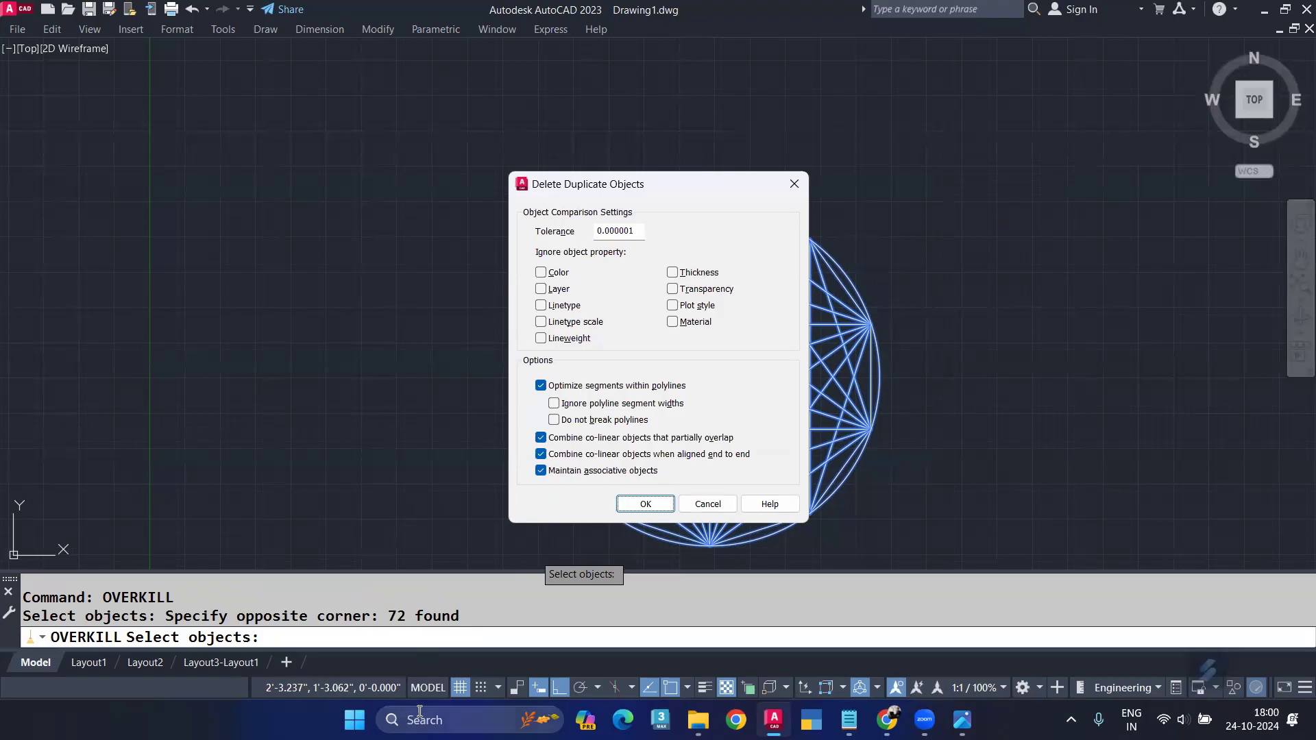
click(646, 506)
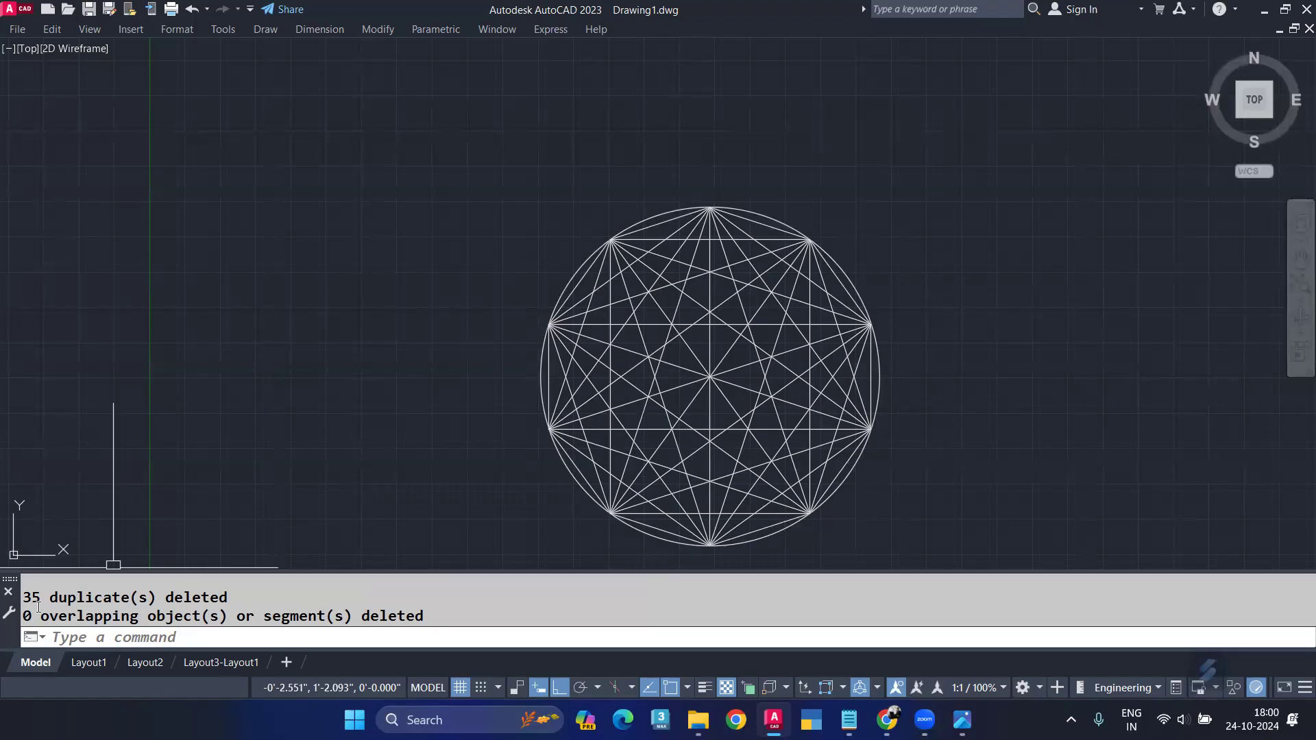
key(ctrl+z)
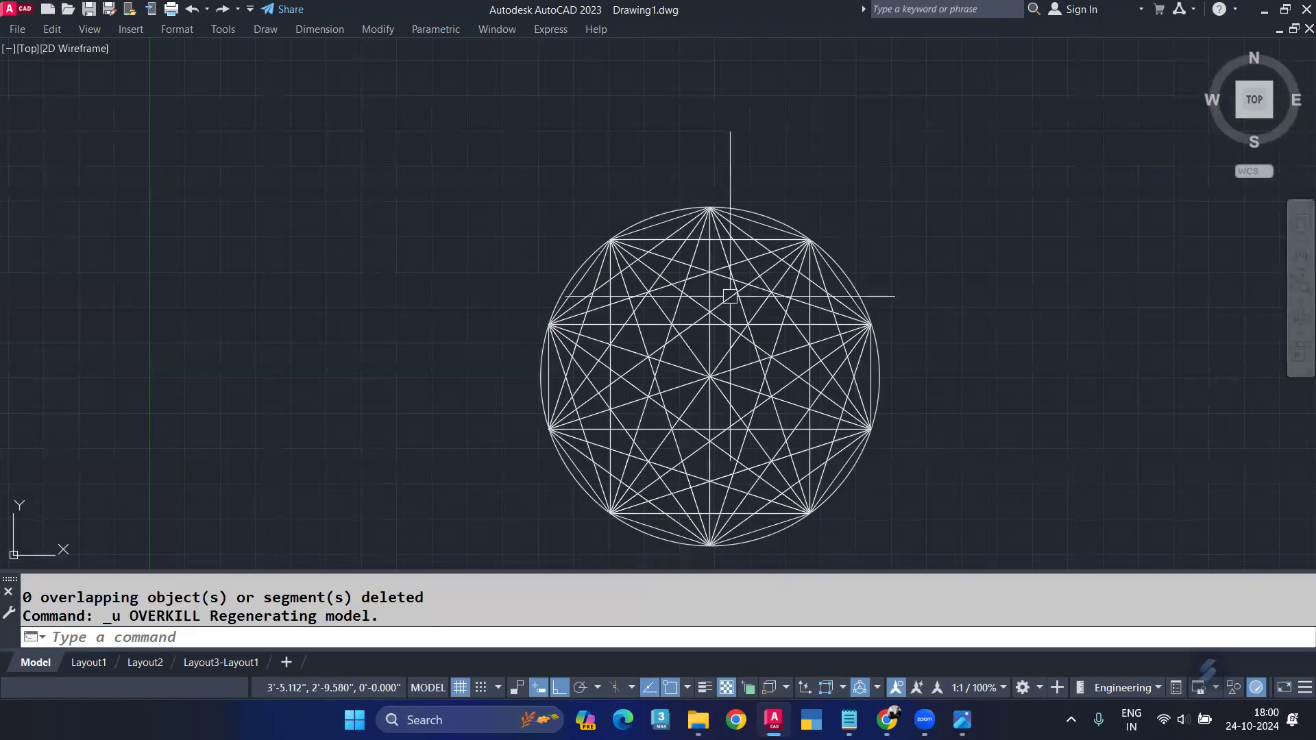
Turn on selection cycling to check a diagonal below the decagon's top vertex for overlapping lines, and turn cycling off again.
scroll(717, 260, up, 4)
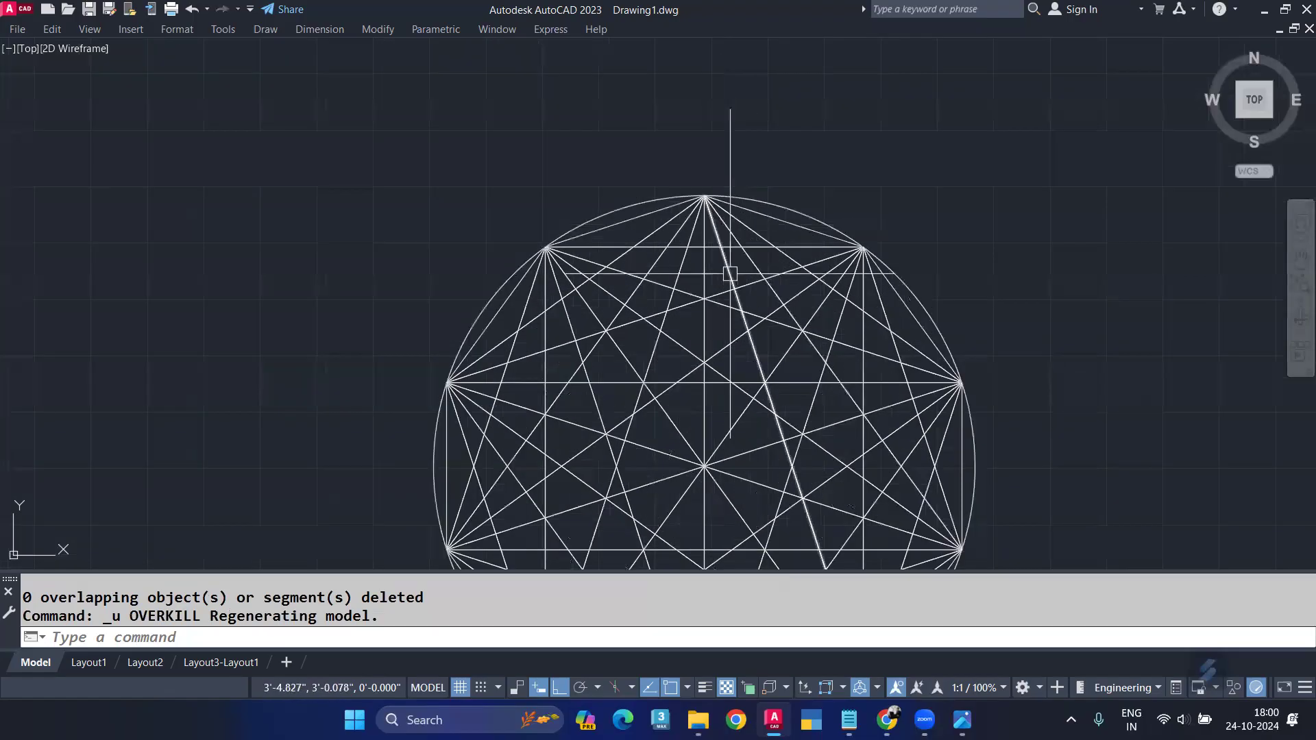
scroll(712, 303, up, 2)
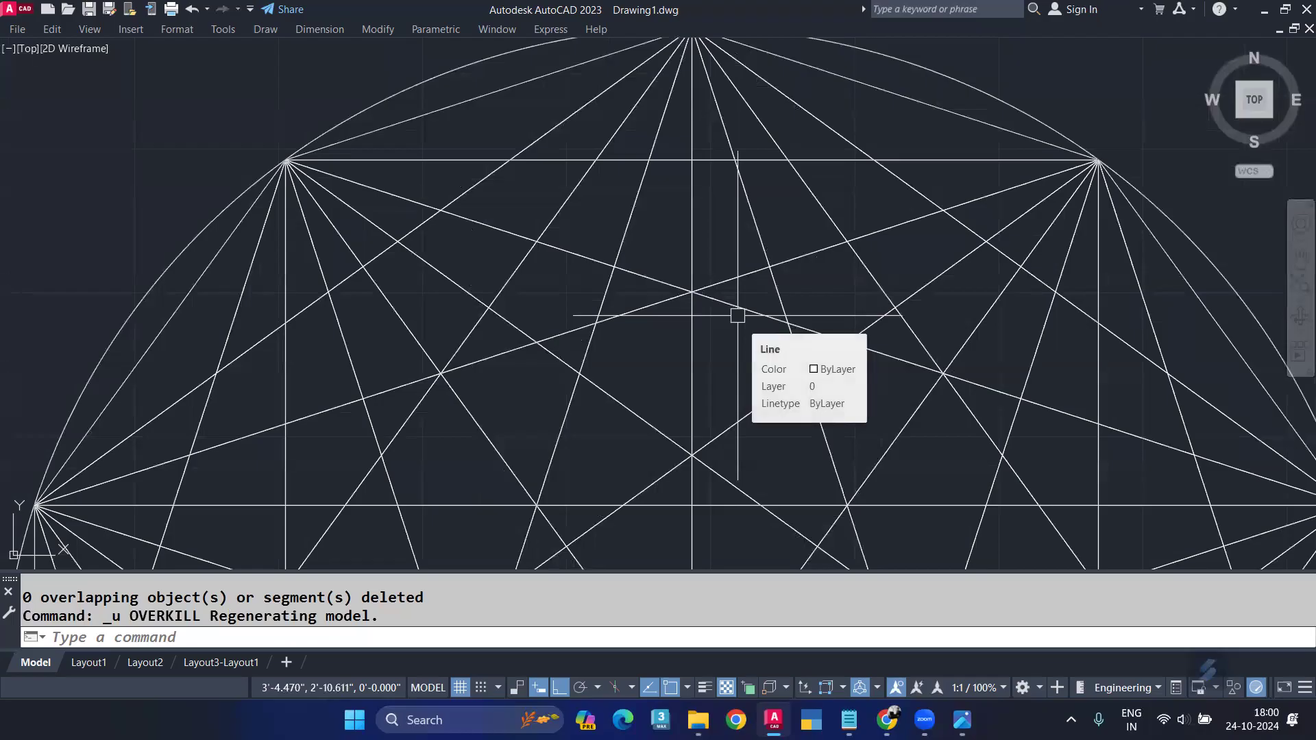
scroll(737, 315, down, 2)
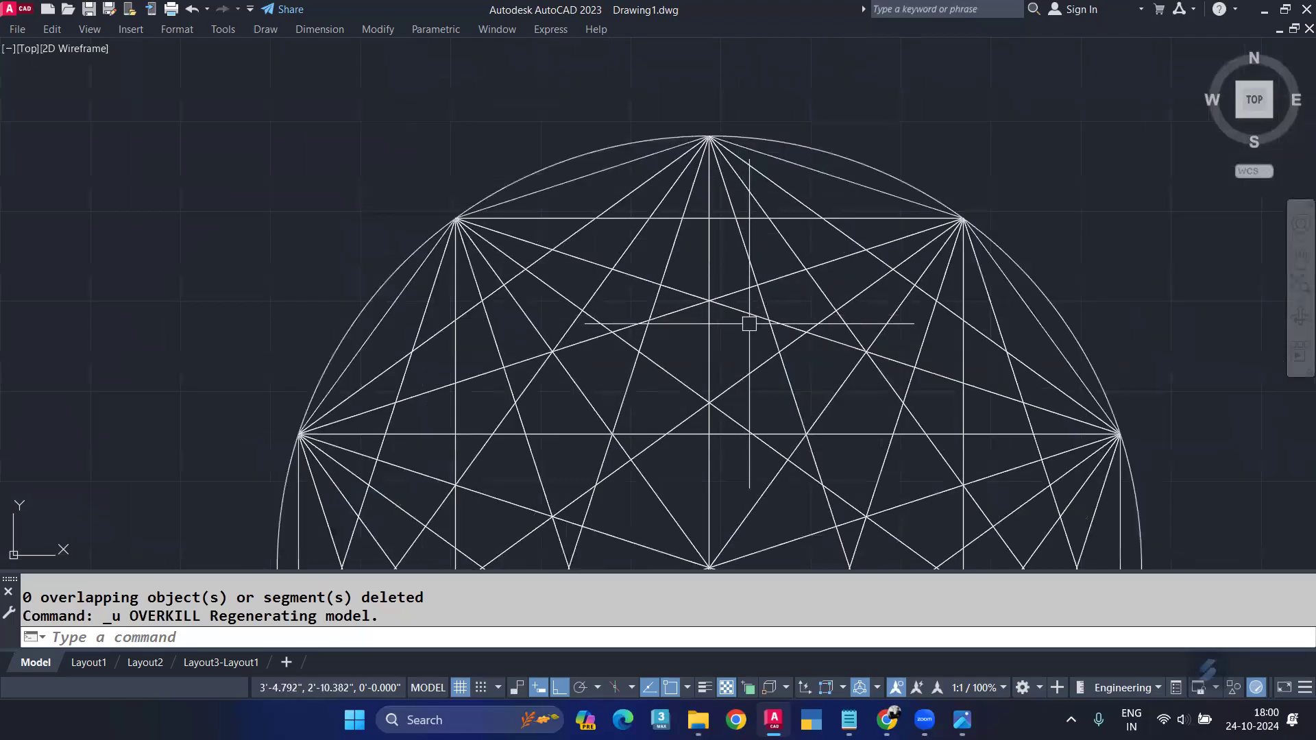
click(749, 688)
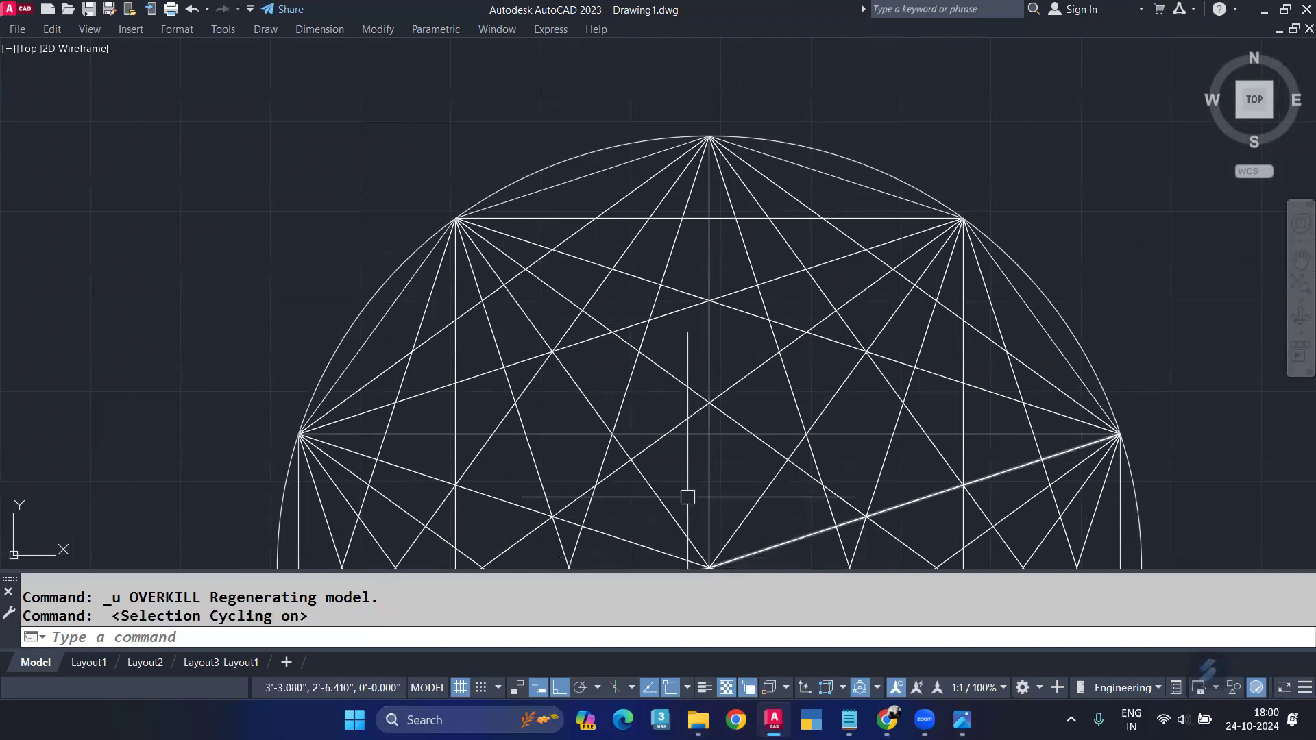
click(748, 310)
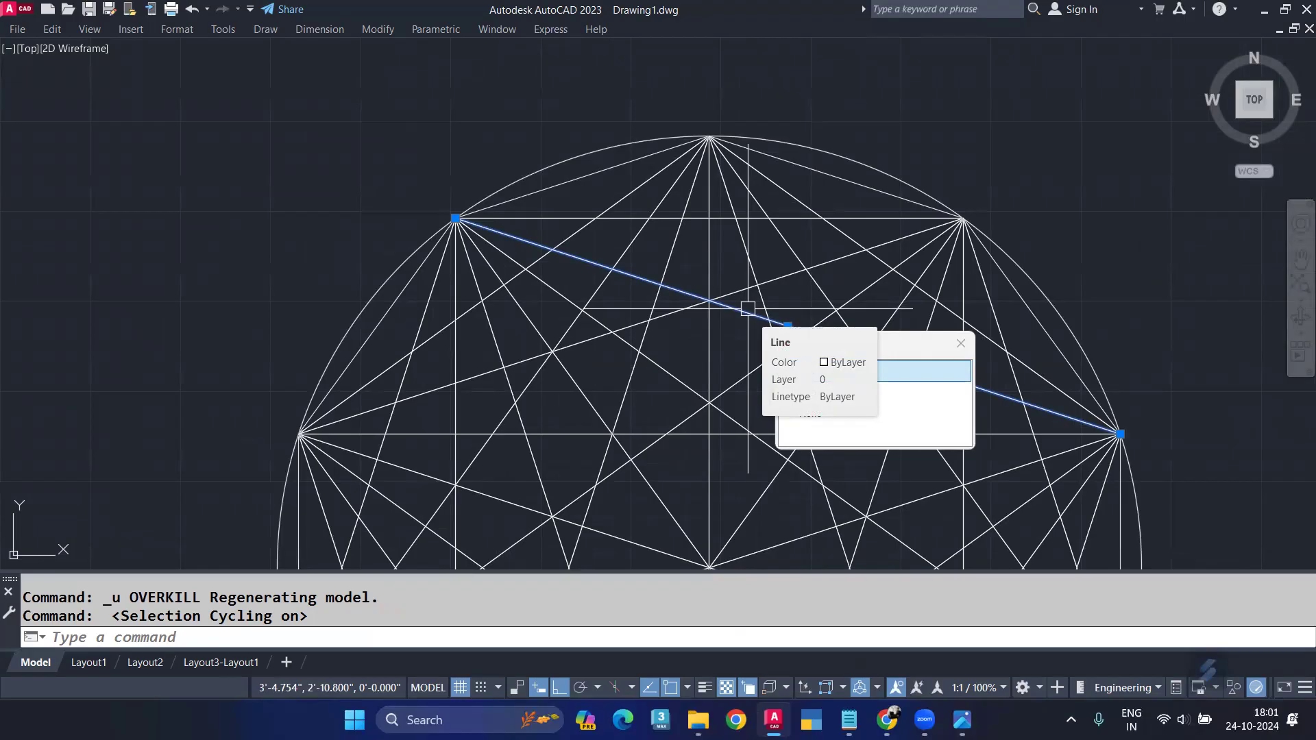
click(748, 691)
Delete the duplicate objects in the whole star pattern using Overkill with its default comparison settings.
scroll(768, 333, down, 4)
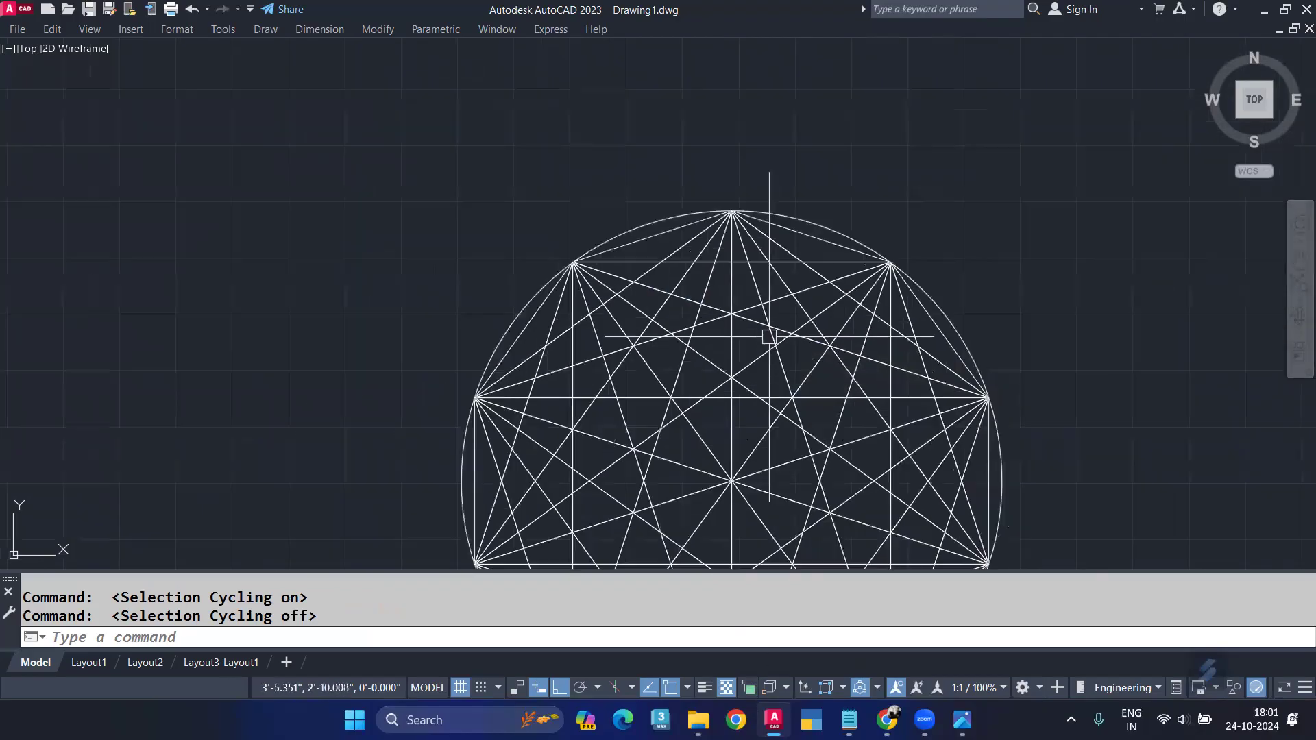
scroll(797, 287, down, 2)
text(ov)
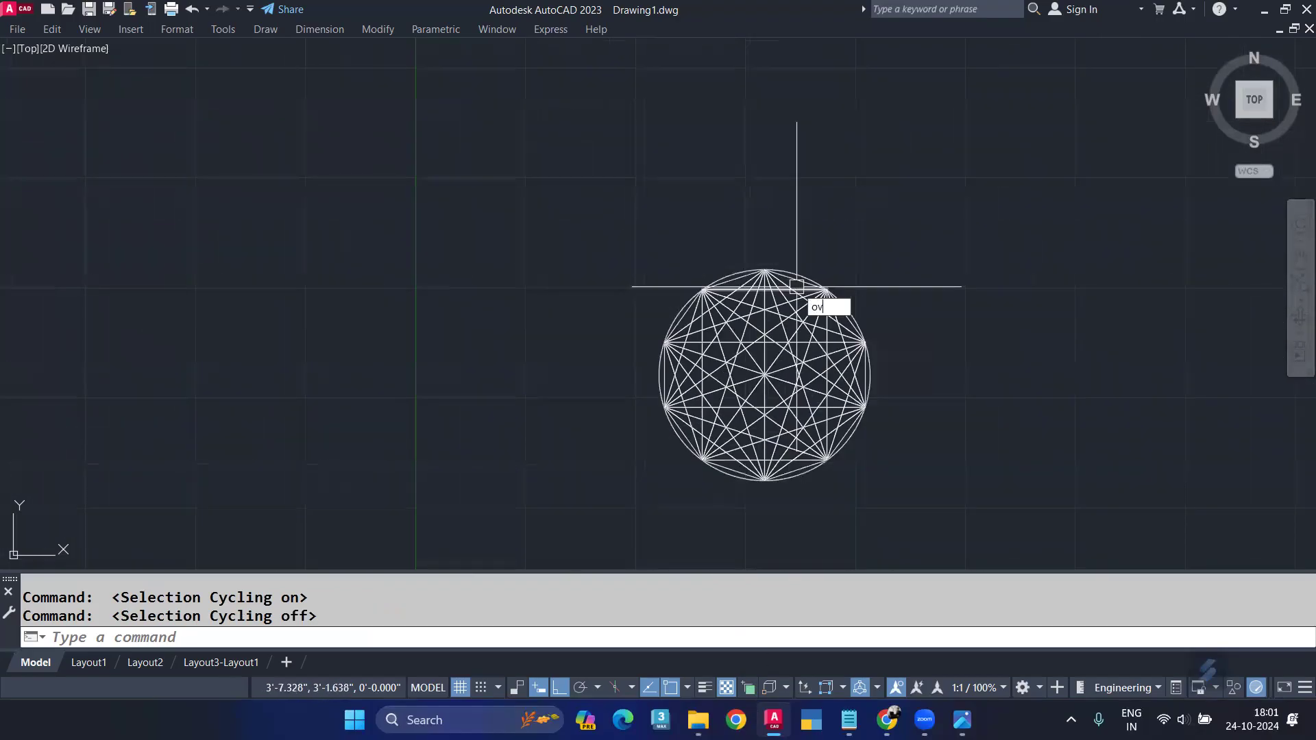
click(850, 325)
click(984, 203)
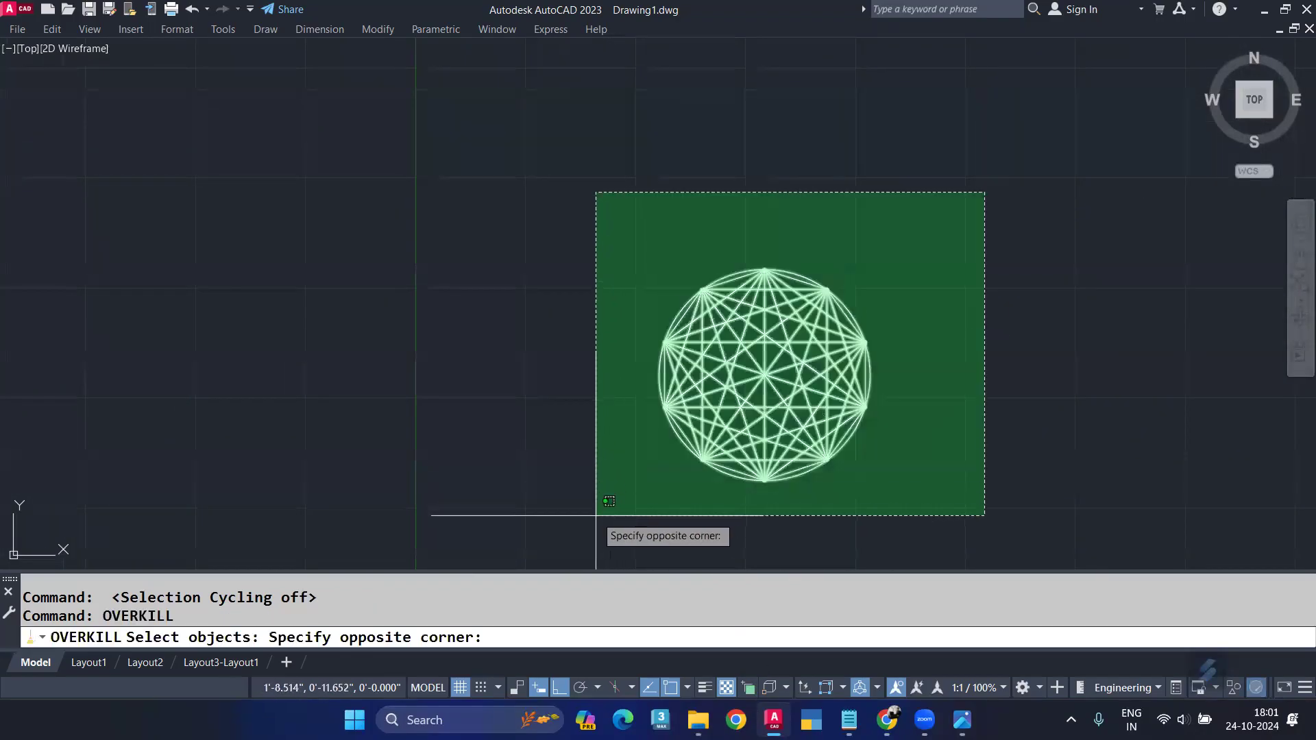
click(596, 524)
key(Return)
click(645, 505)
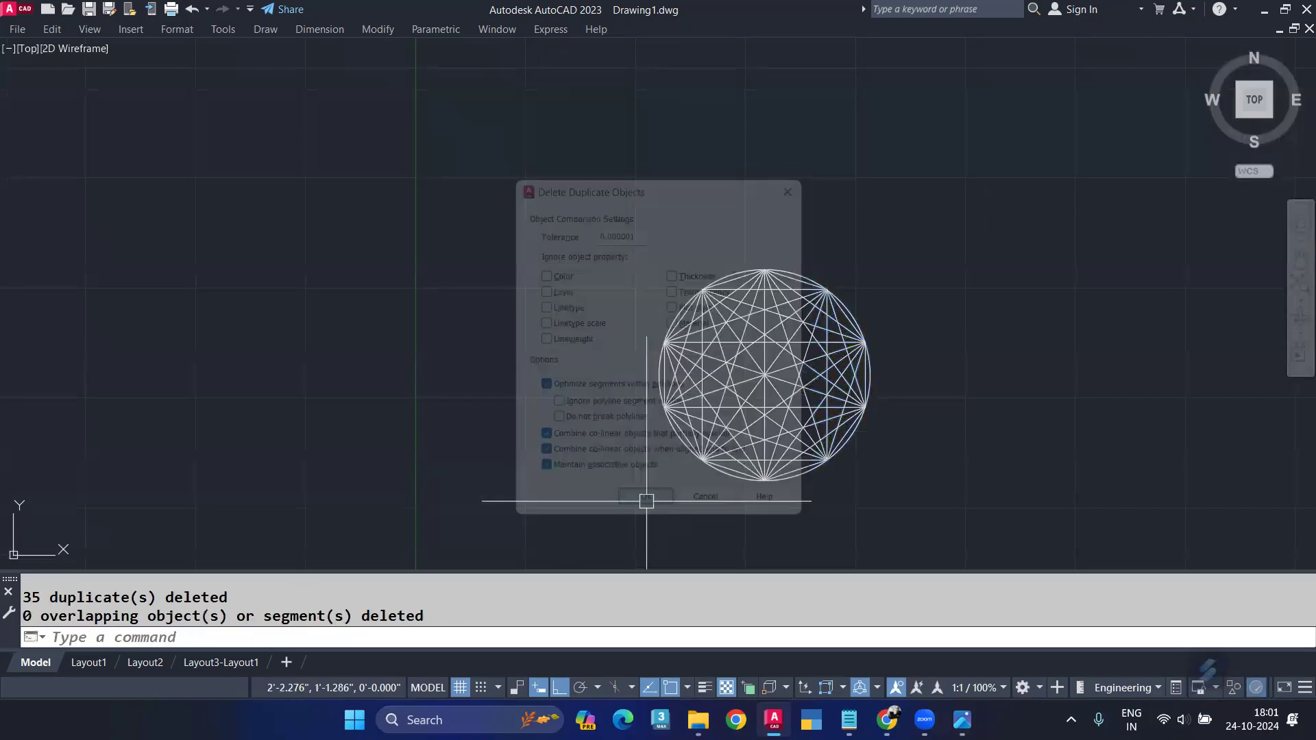
Draw a short line from the diagonals' crossing on the vertical diameter below the top vertex to the nearest left intersection on the upper horizontal chord.
scroll(822, 330, up, 3)
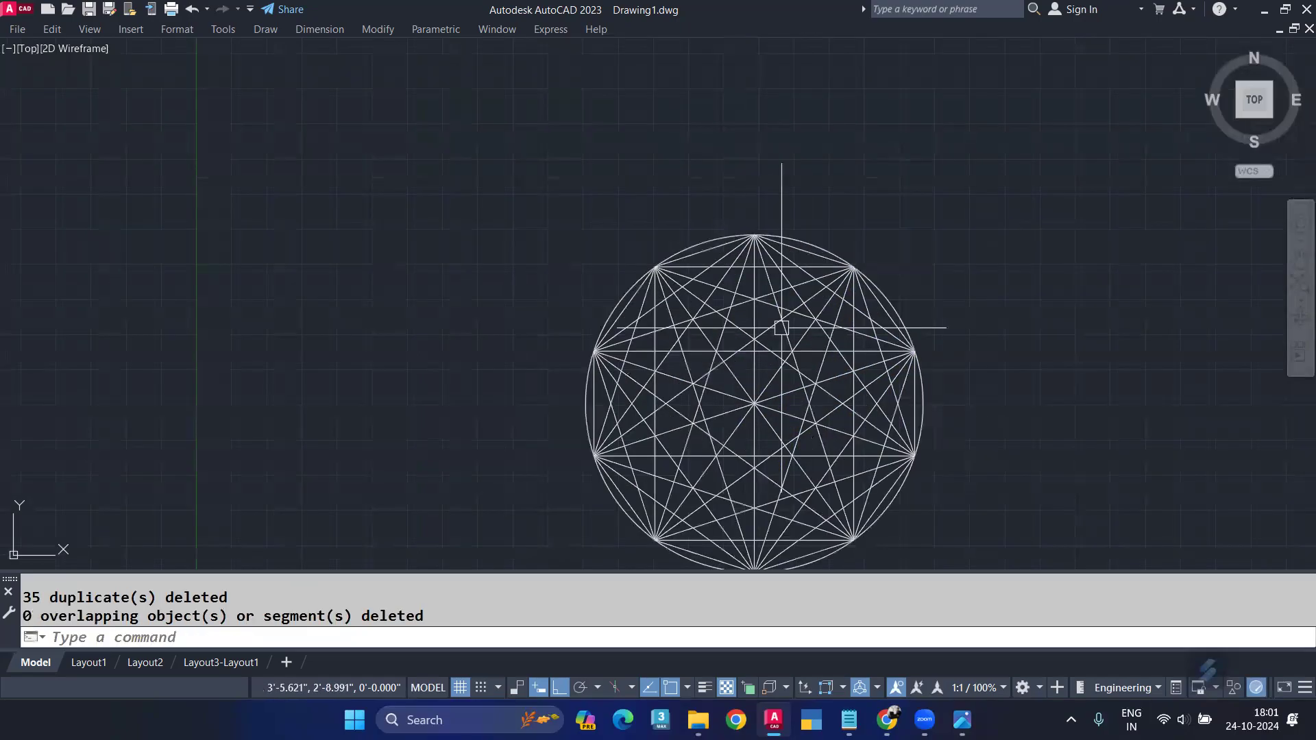
scroll(744, 356, up, 2)
middle_drag(744, 356, 744, 309)
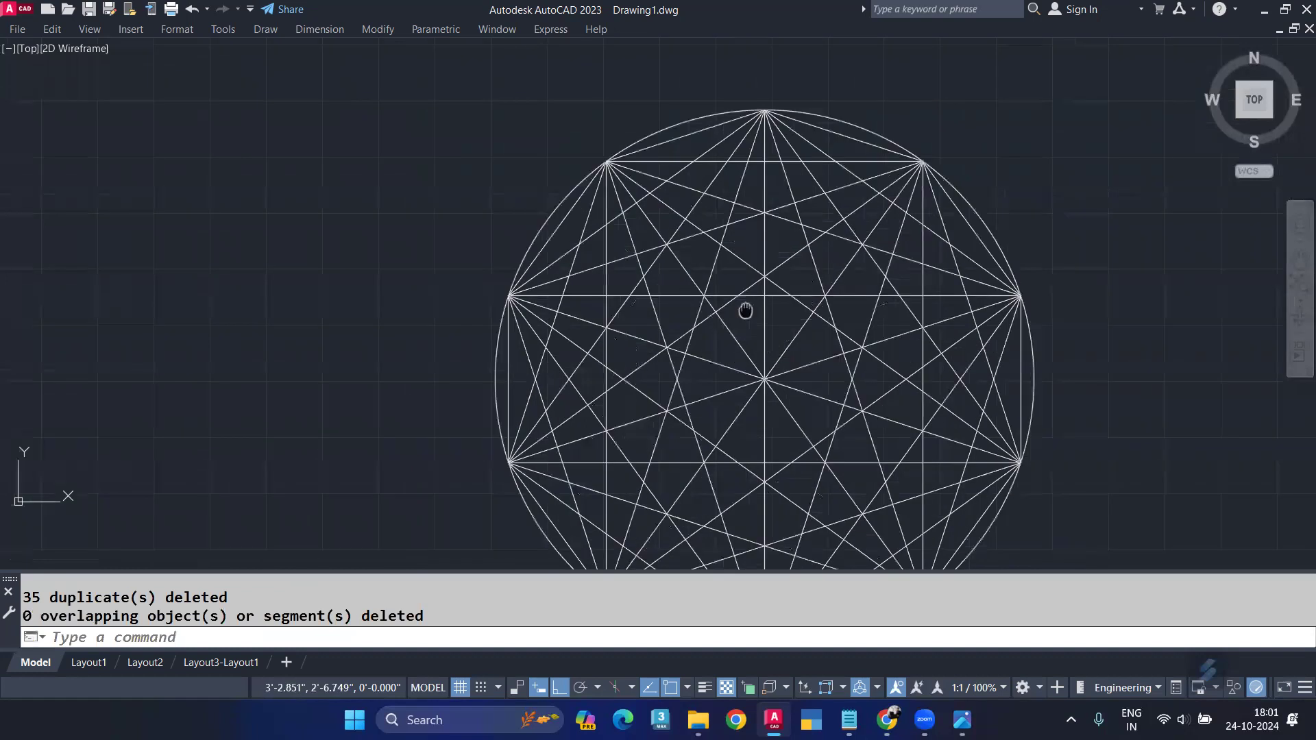
text(l)
key(Return)
scroll(761, 210, up, 2)
click(761, 210)
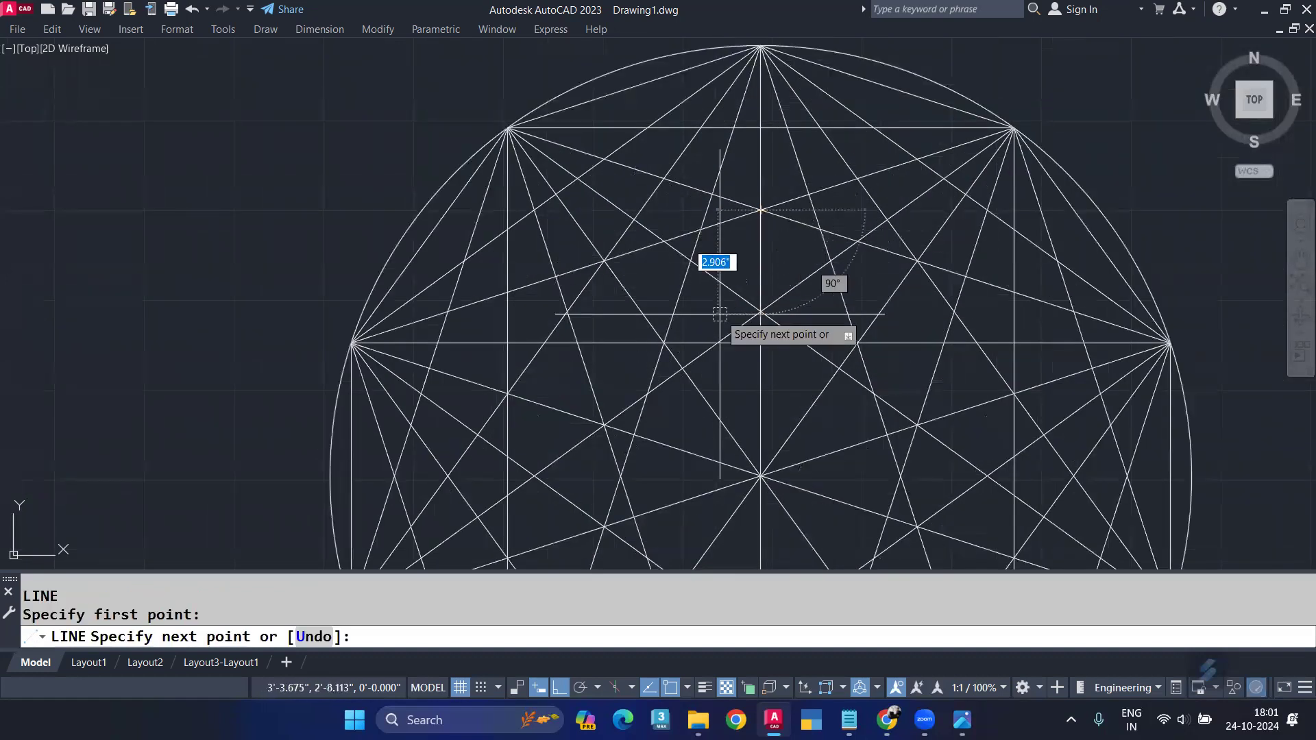
click(717, 342)
key(Return)
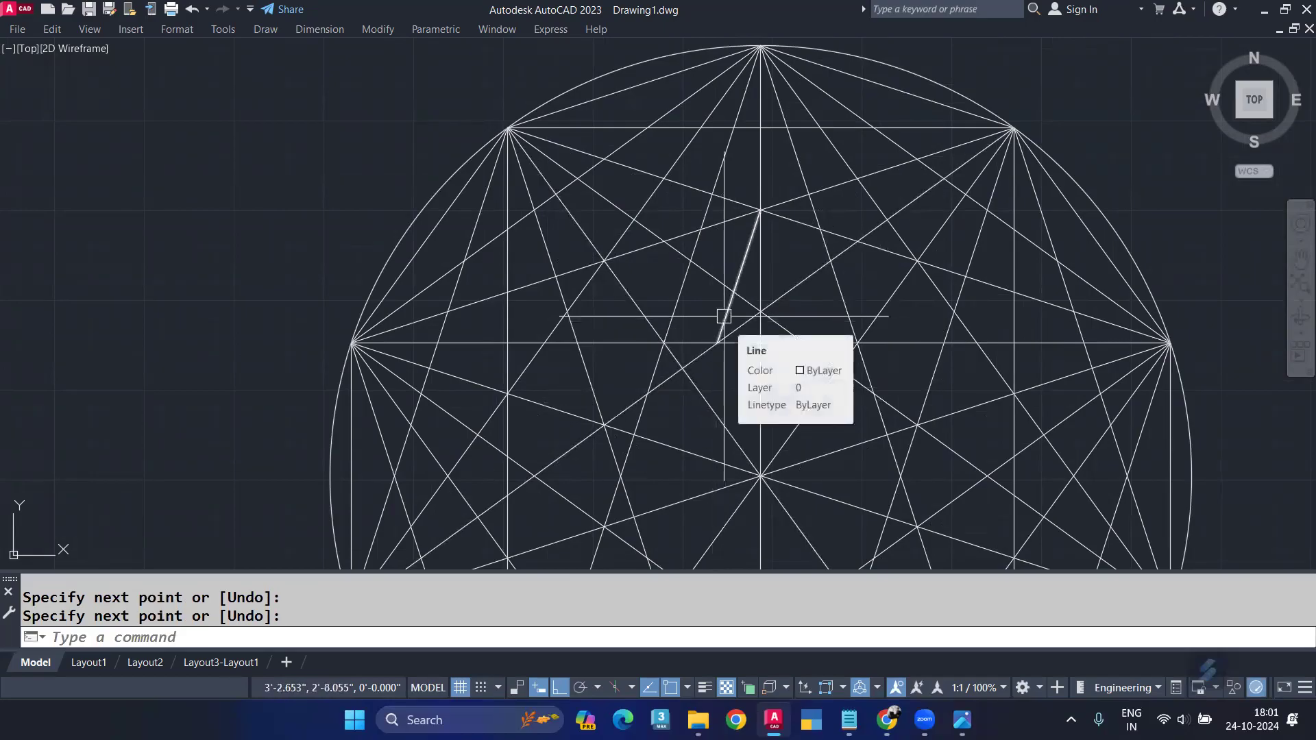
Extend the new short line's lower end to the diameter running from the decagon's upper-left vertex to the center.
text(EX)
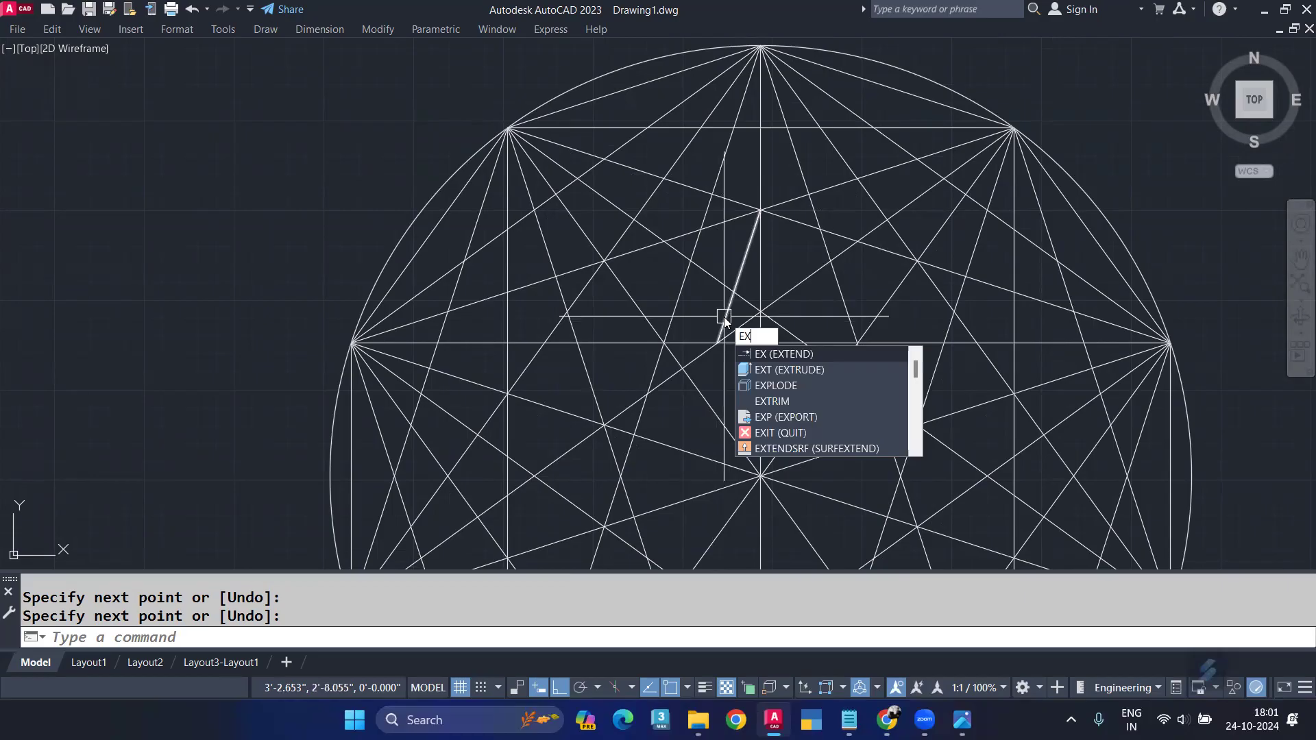
key(Return)
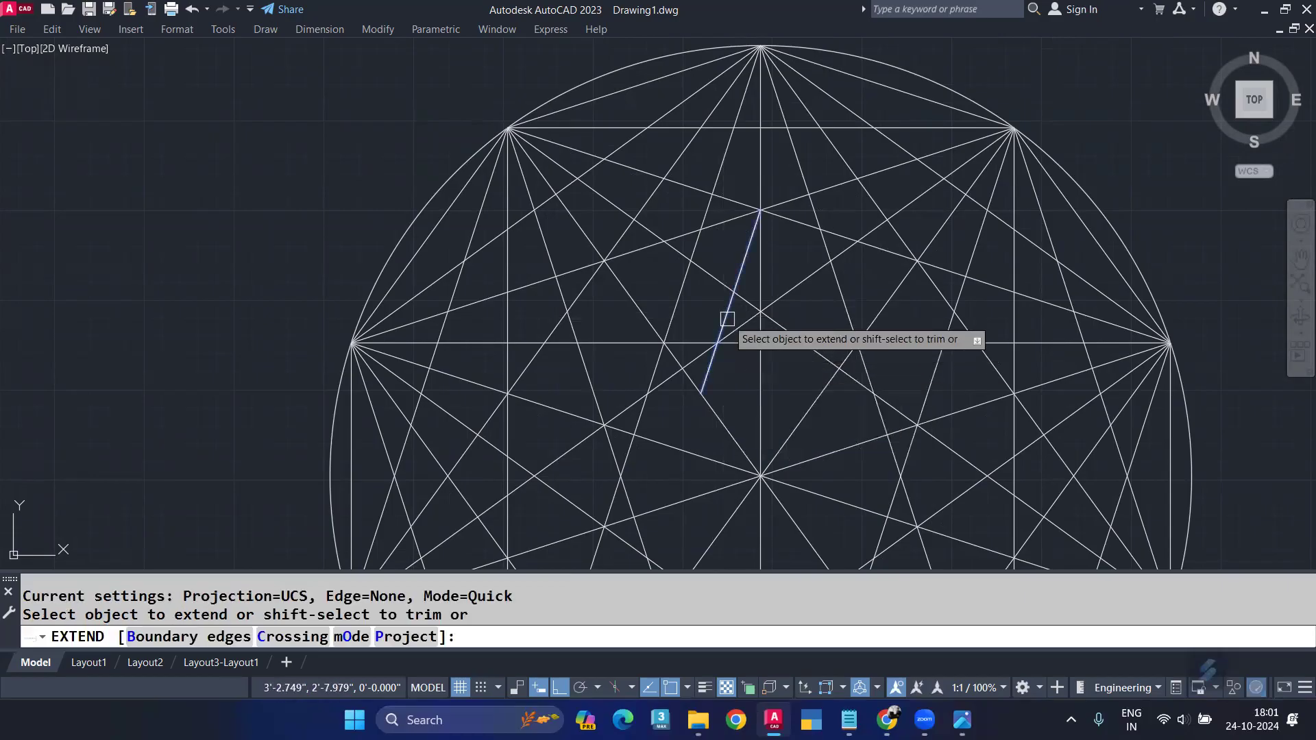
click(727, 319)
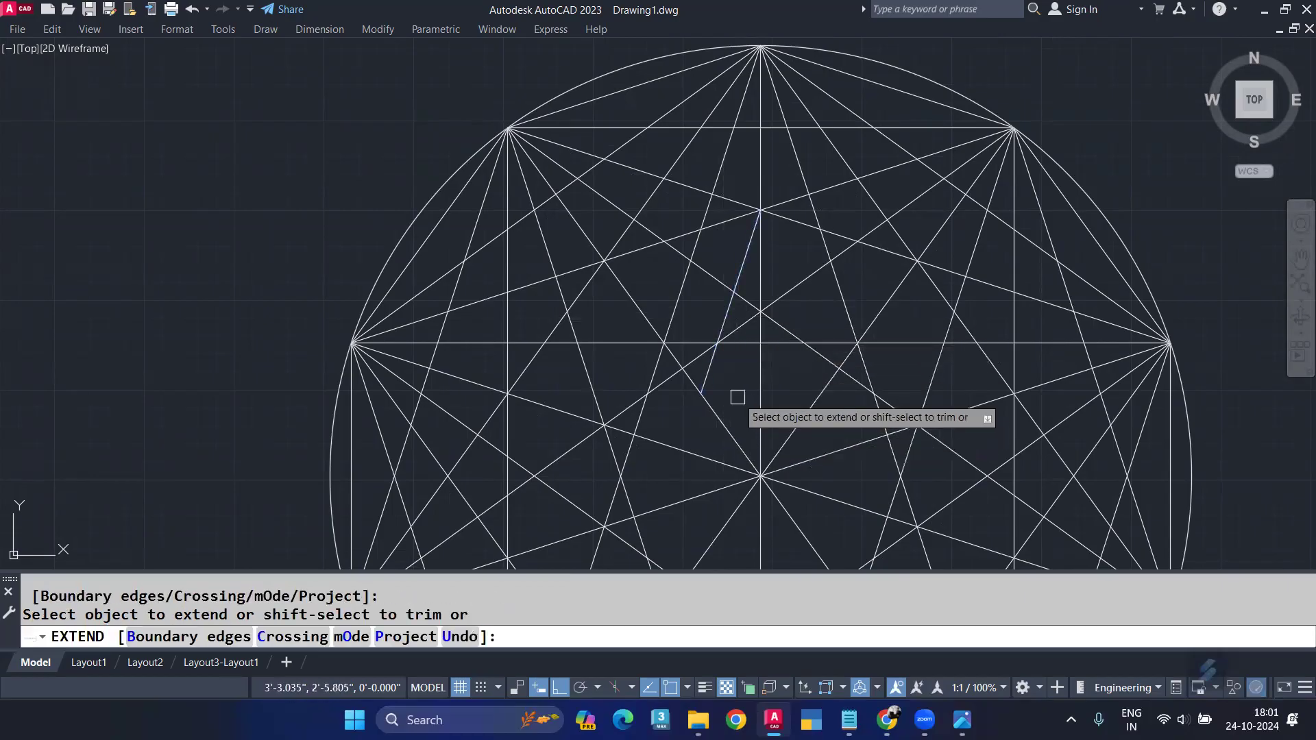
key(Return)
click(740, 270)
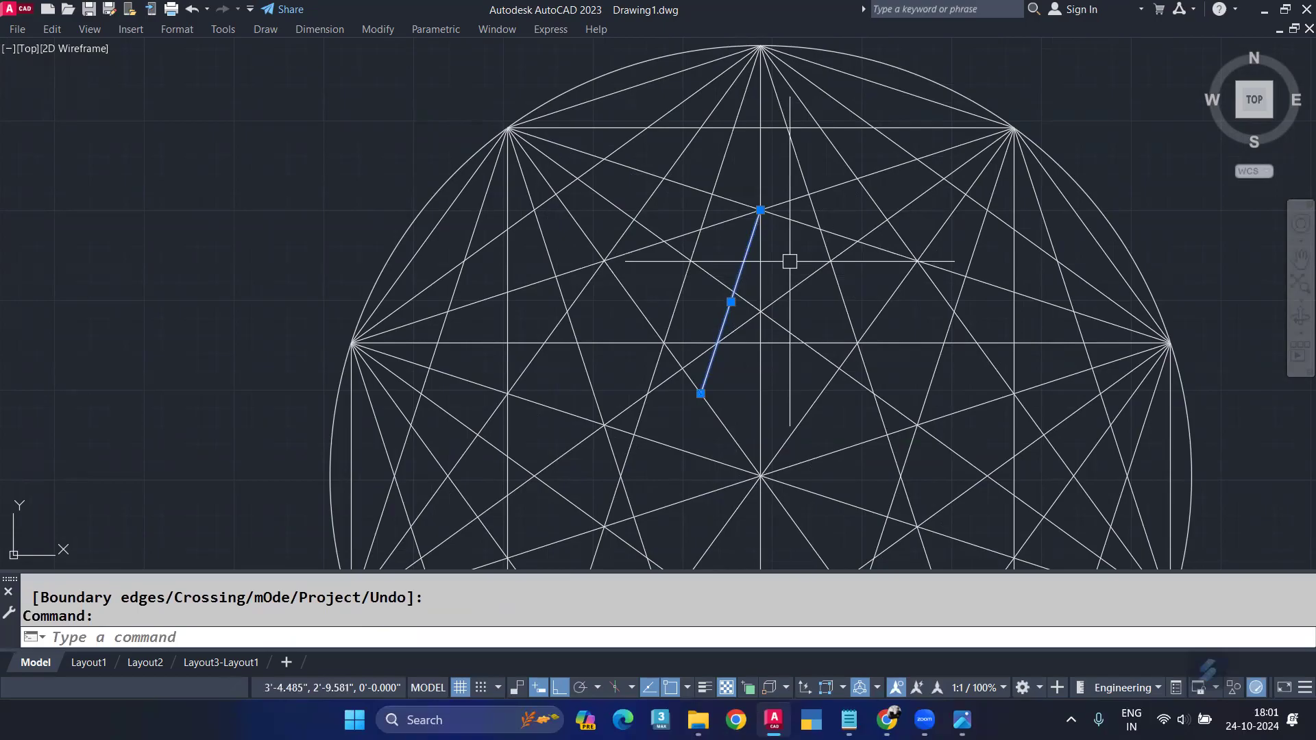
text(m)
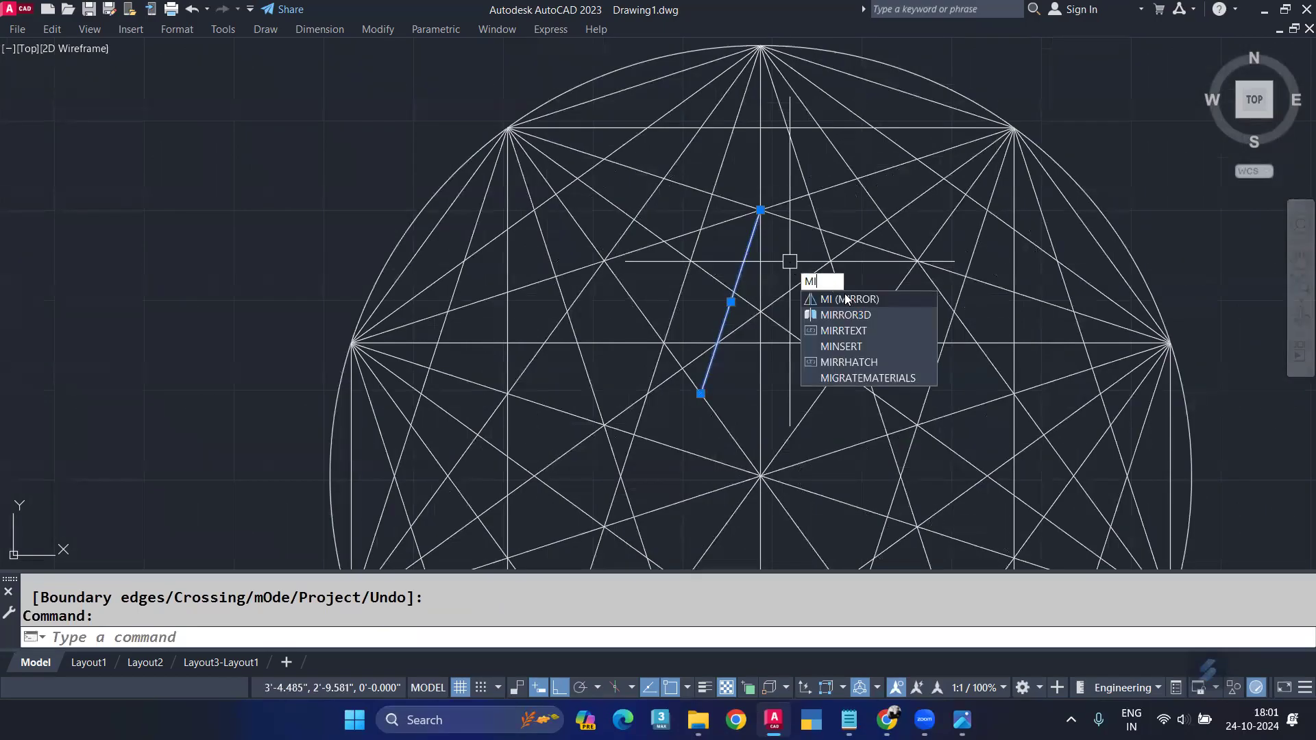
key(Return)
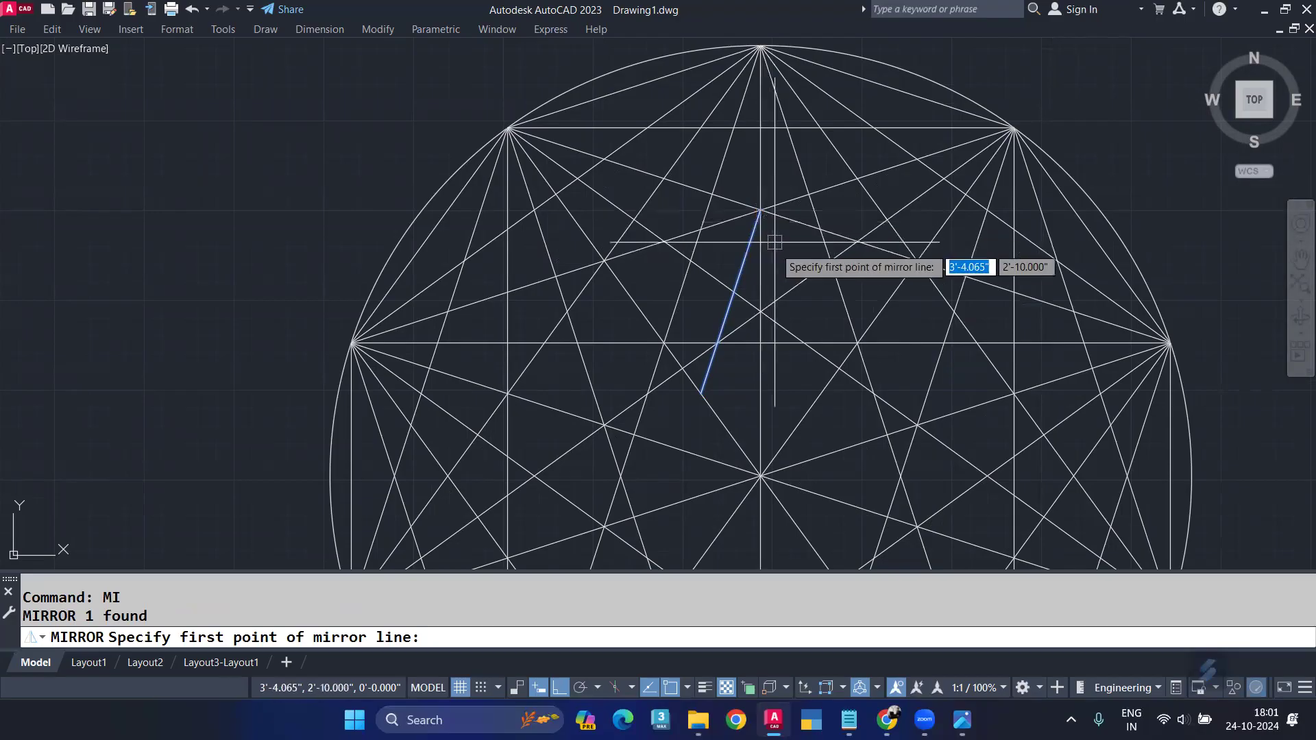
click(761, 211)
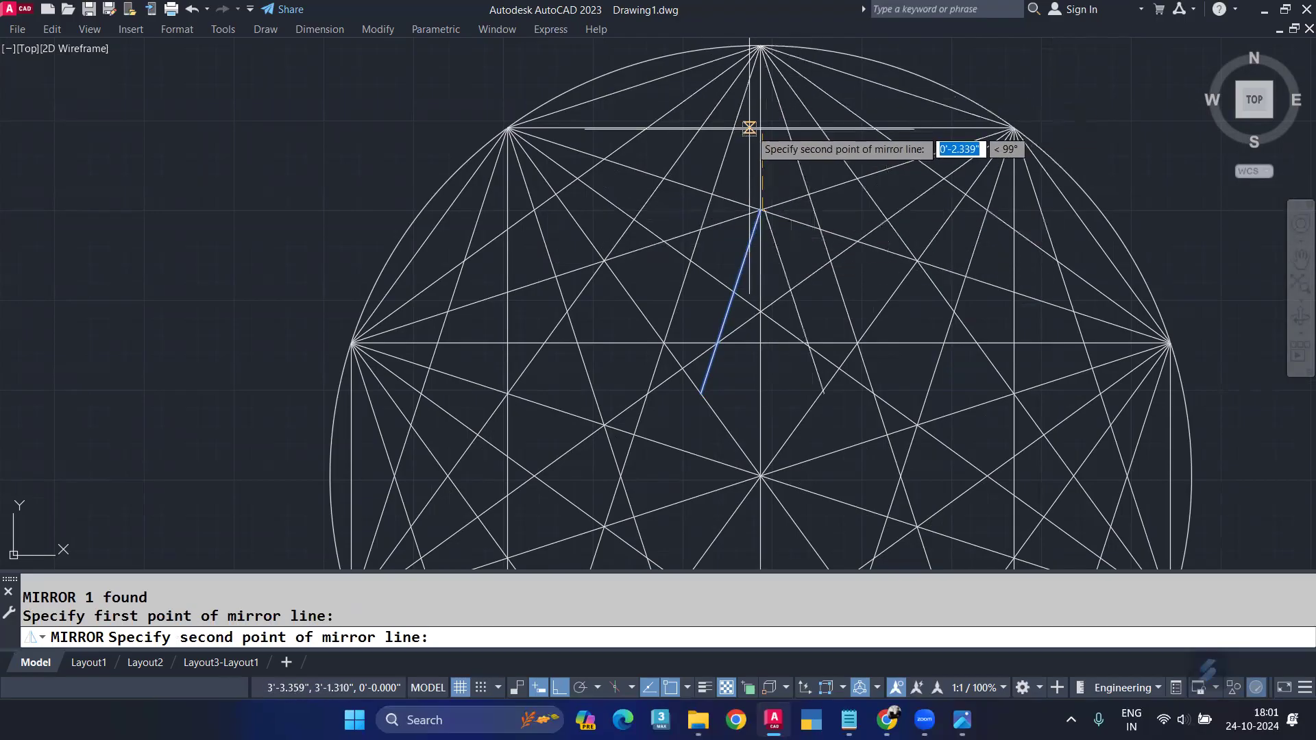
scroll(761, 114, up, 2)
middle_drag(752, 267, 755, 364)
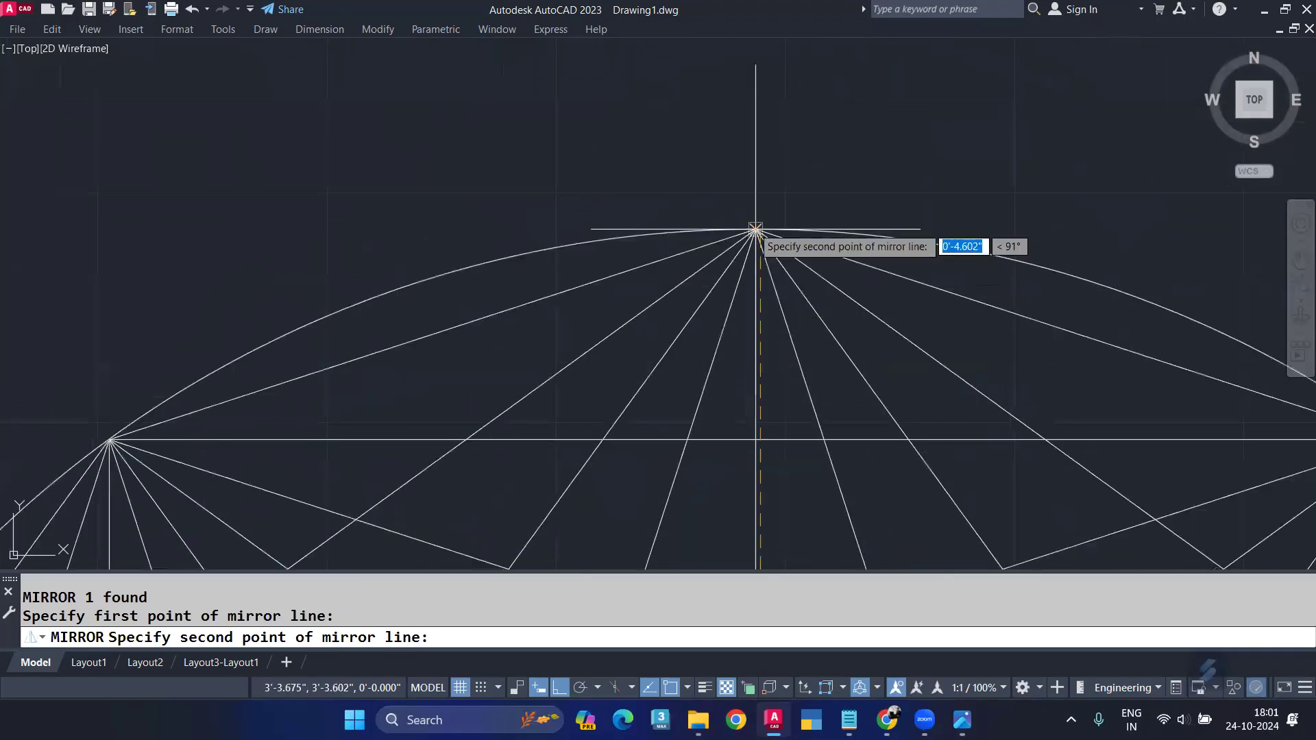
scroll(755, 229, down, 4)
click(755, 134)
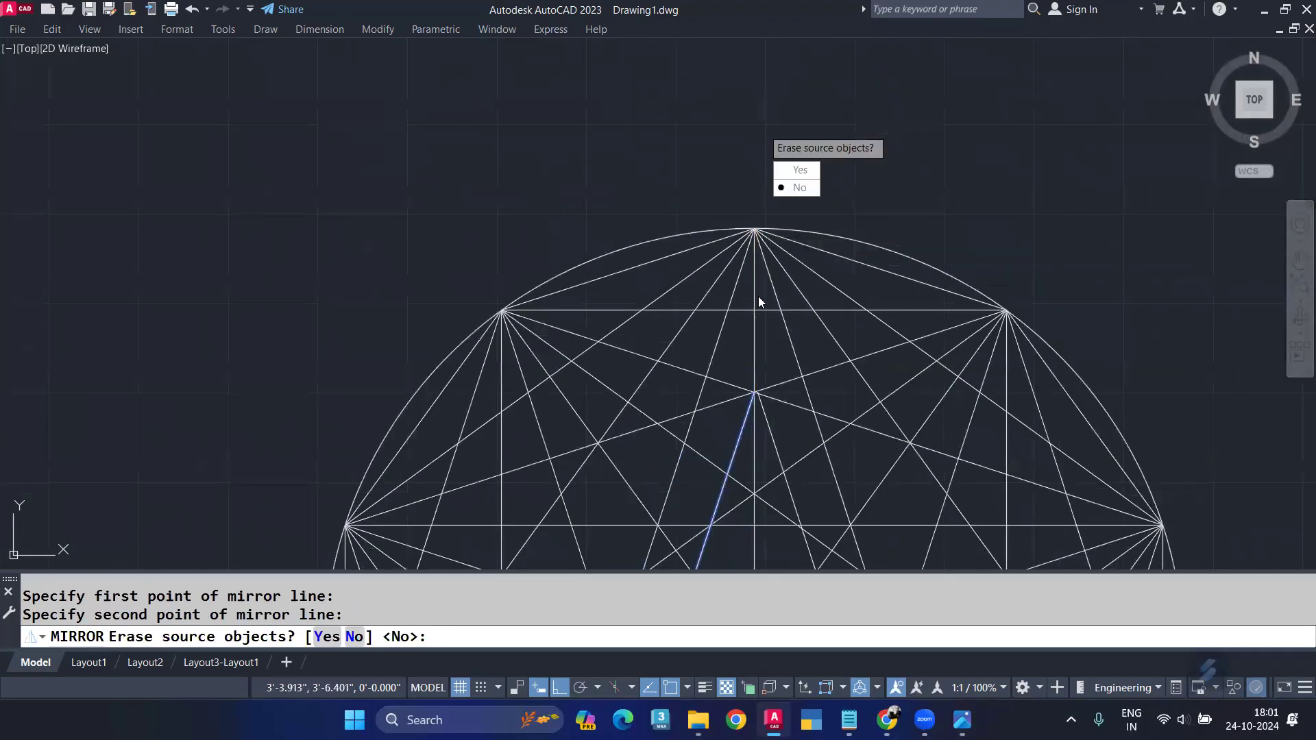
scroll(752, 403, up, 4)
scroll(771, 460, up, 3)
key(Escape)
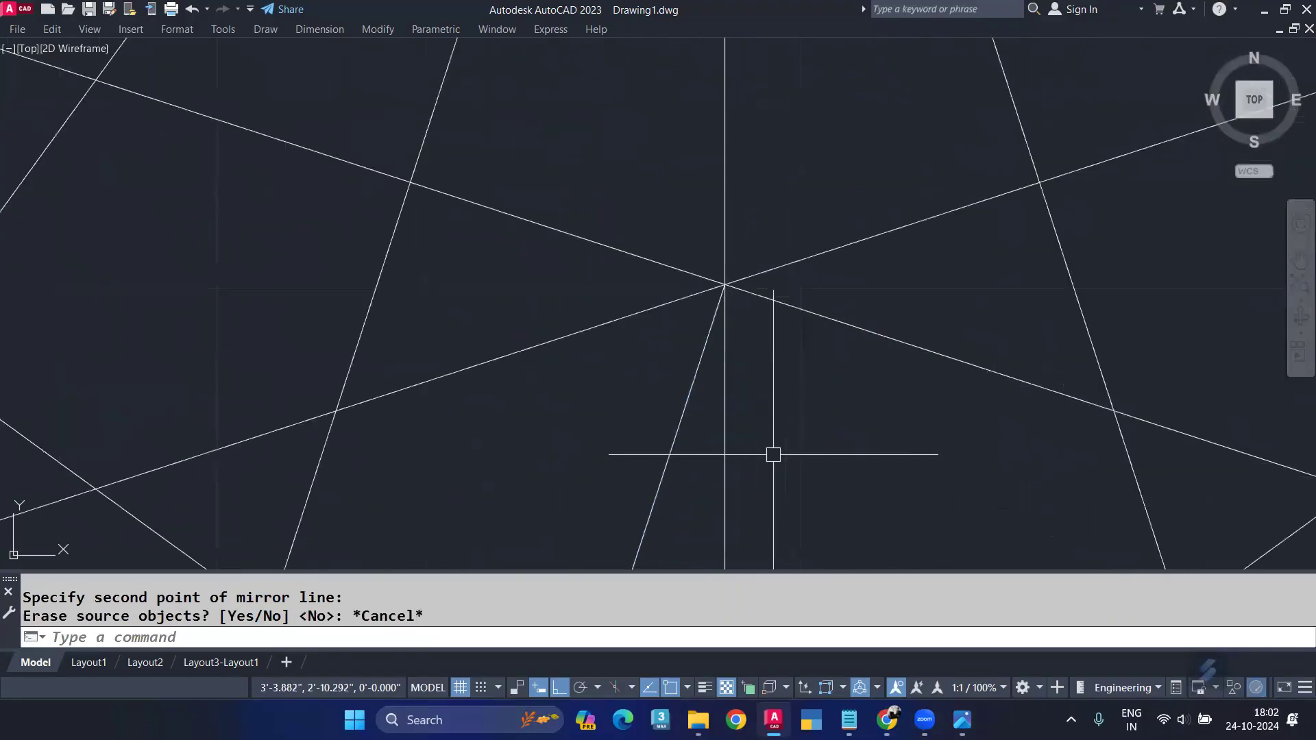
Mirror the short inner line across the vertical diameter below the decagon's top vertex, keeping the source line.
click(702, 357)
text(mi)
key(Return)
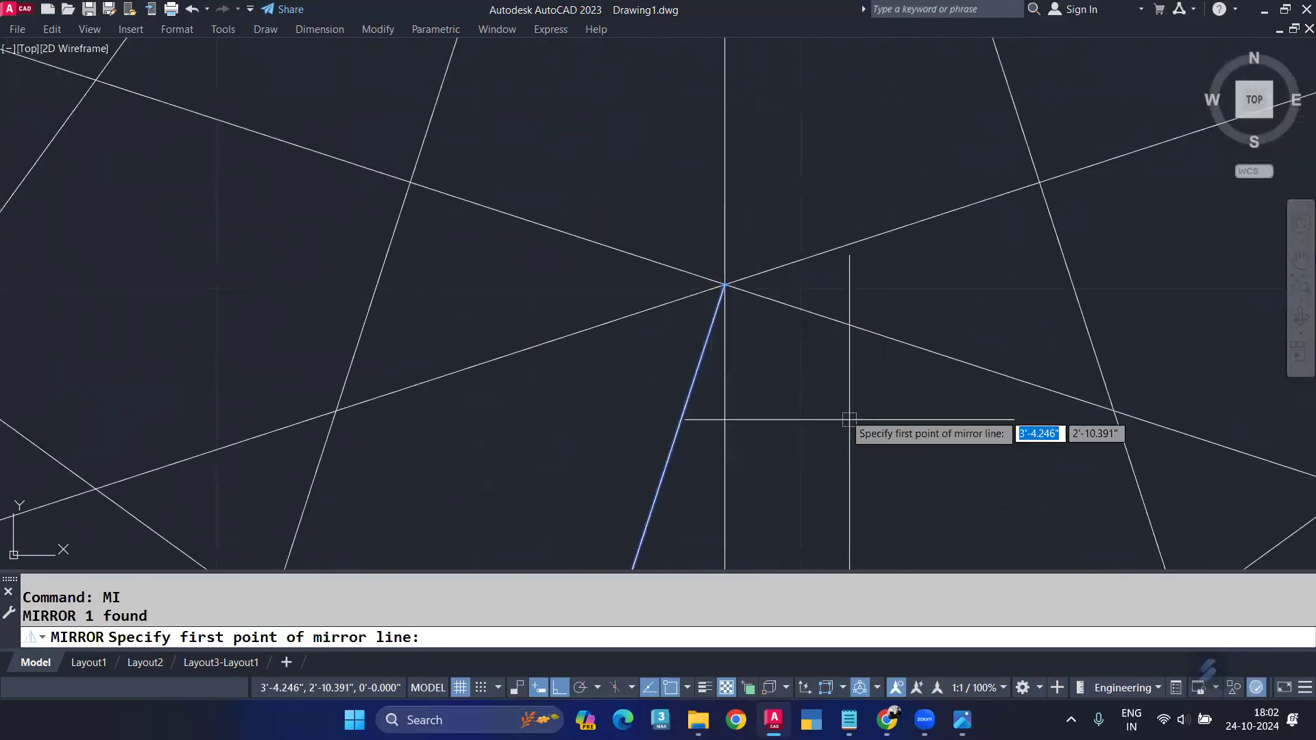
click(725, 284)
middle_drag(772, 107, 797, 488)
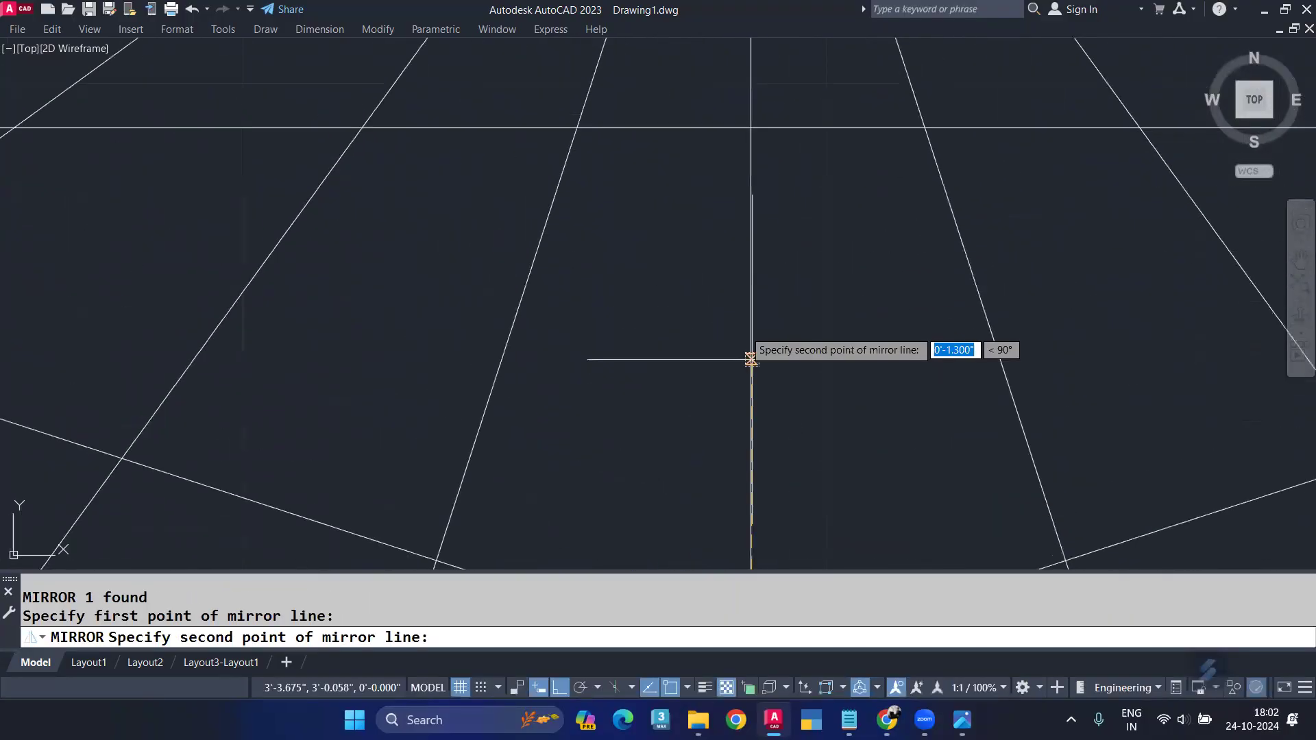
click(753, 127)
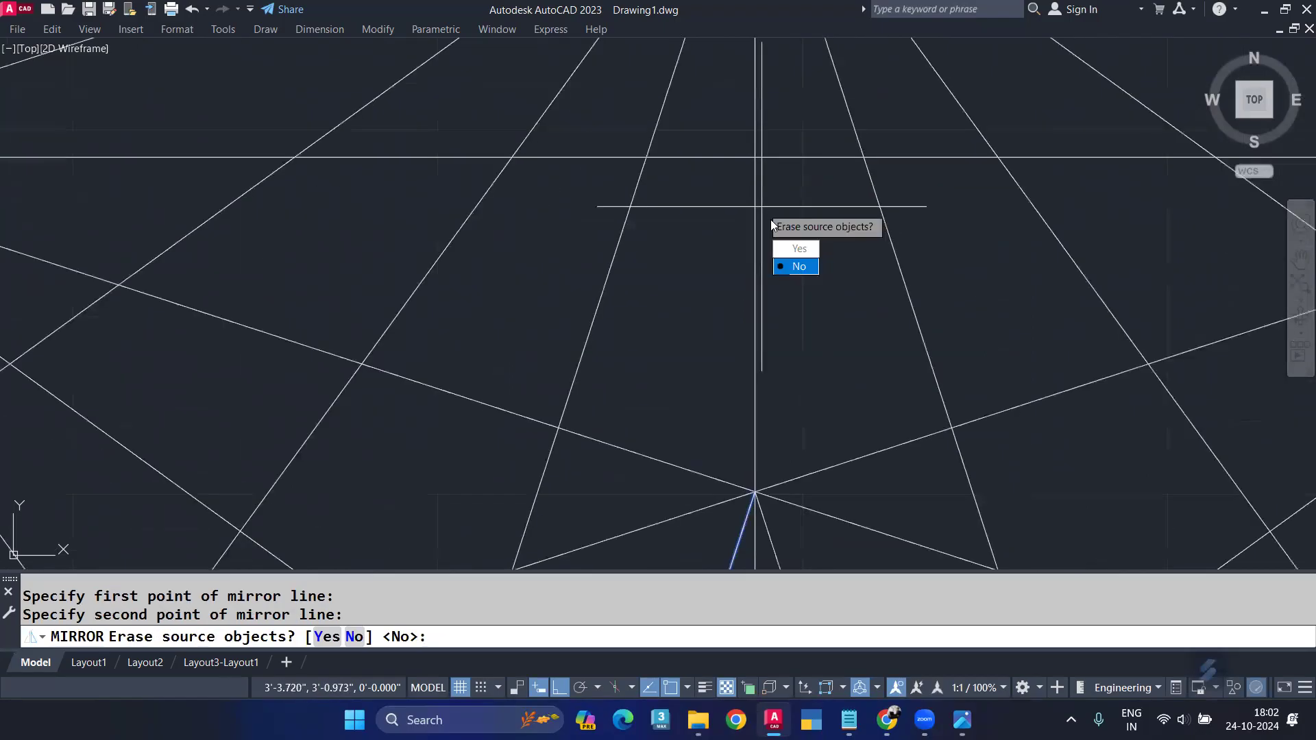
scroll(812, 285, down, 4)
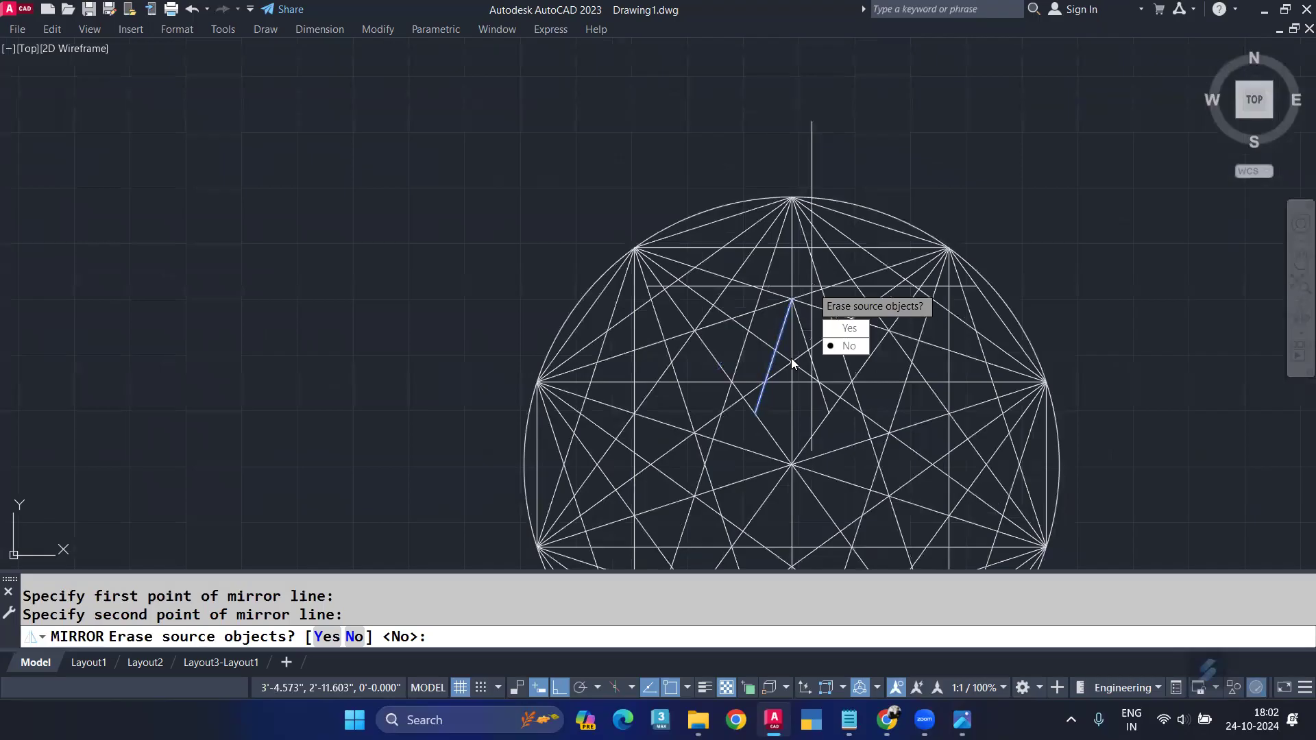
click(830, 348)
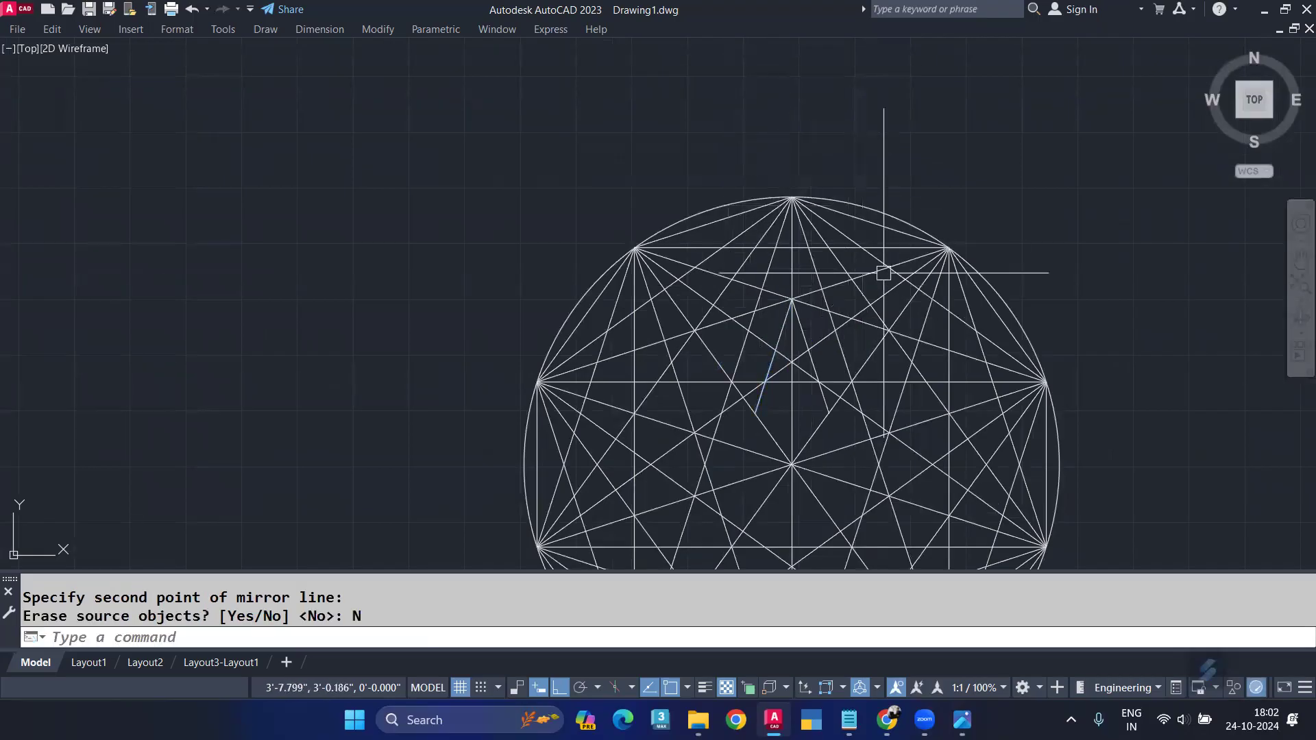
Polar-array the two mirrored short lines around the circle's center with 5 items over 360 degrees, rotating the copies.
scroll(892, 270, up, 2)
scroll(892, 269, up, 2)
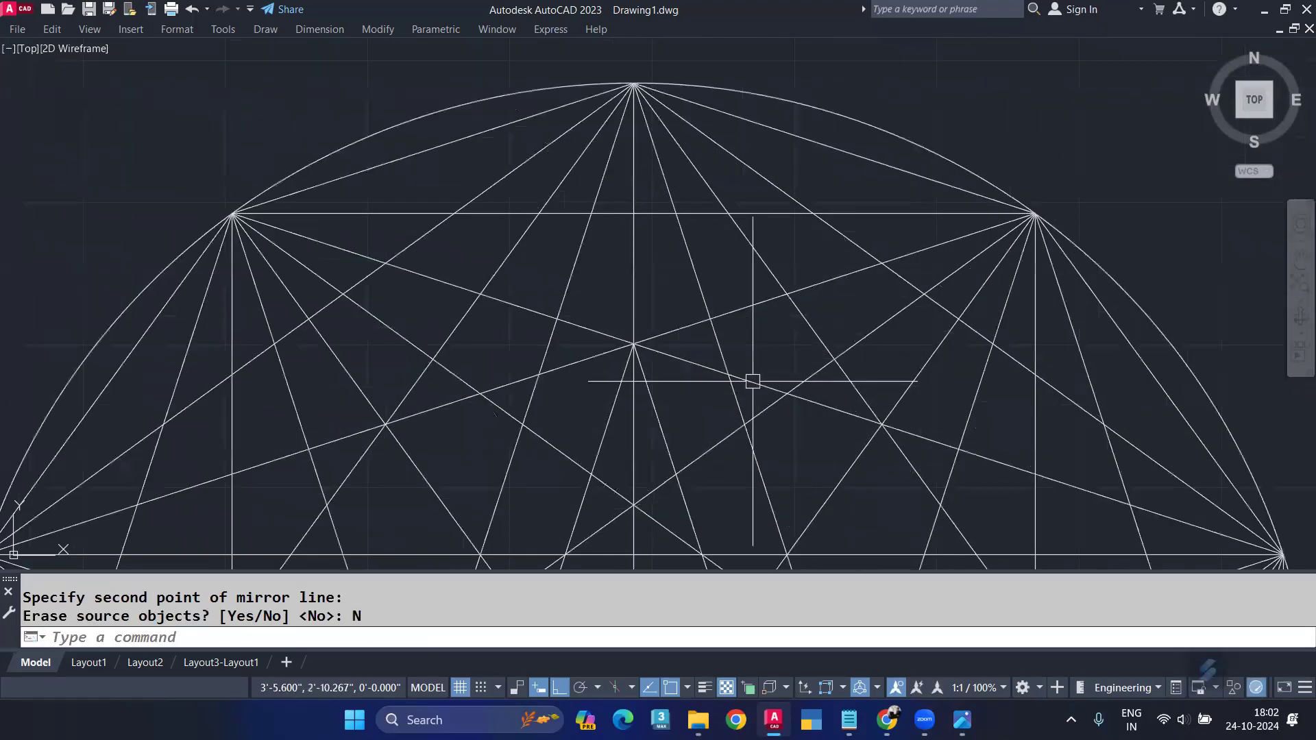
click(667, 440)
click(610, 434)
middle_drag(587, 414, 669, 176)
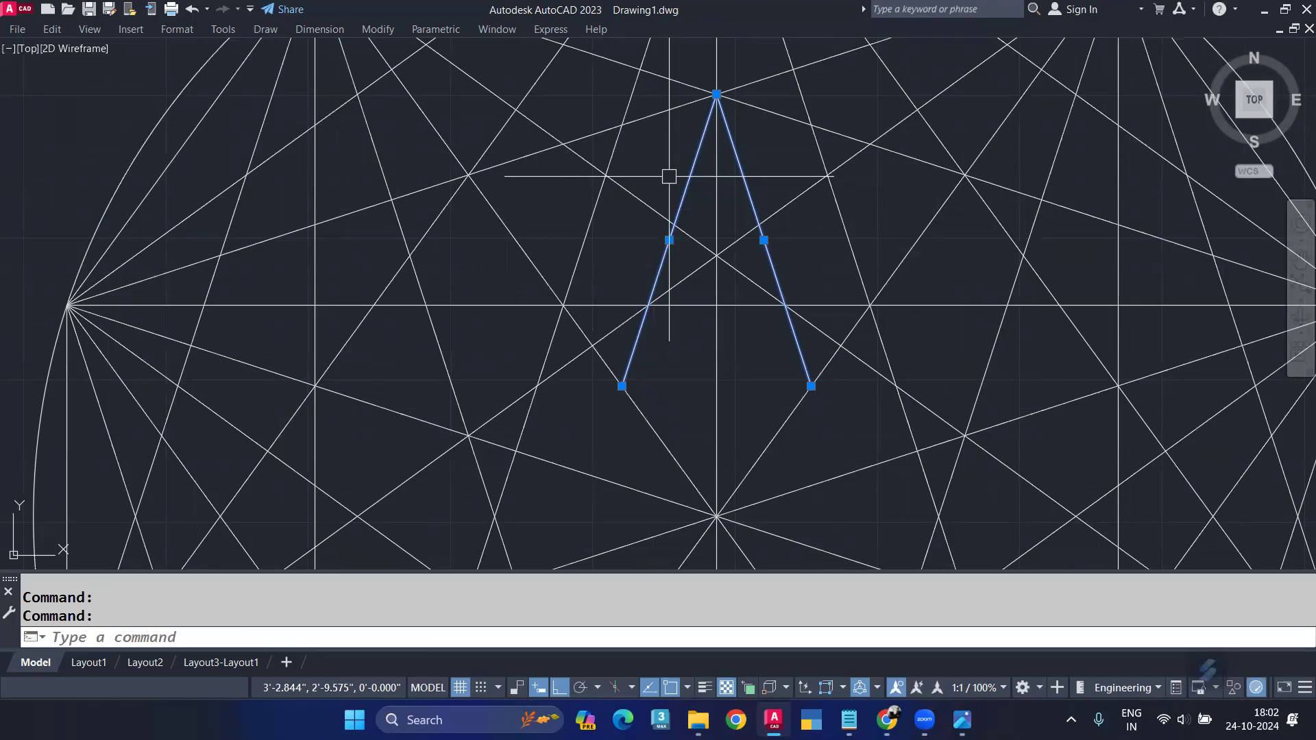
scroll(669, 177, down, 2)
text(-AR)
key(Return)
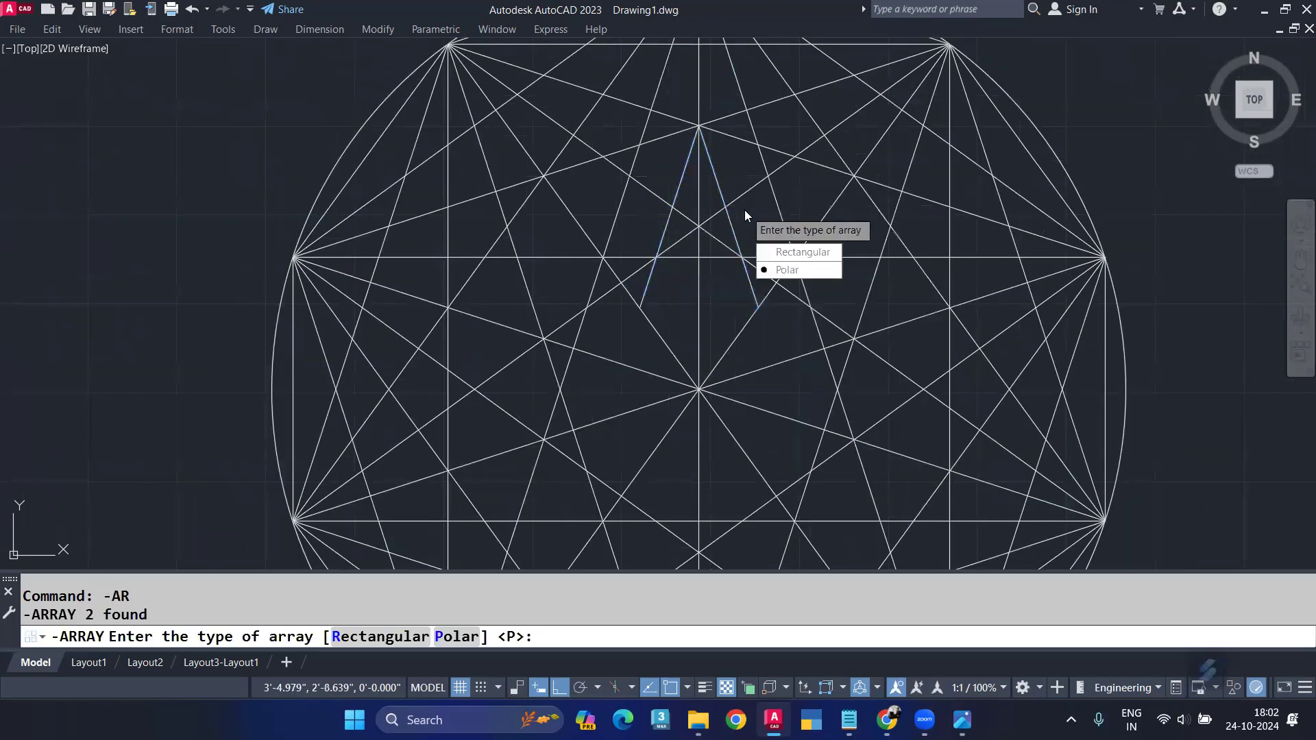
click(789, 270)
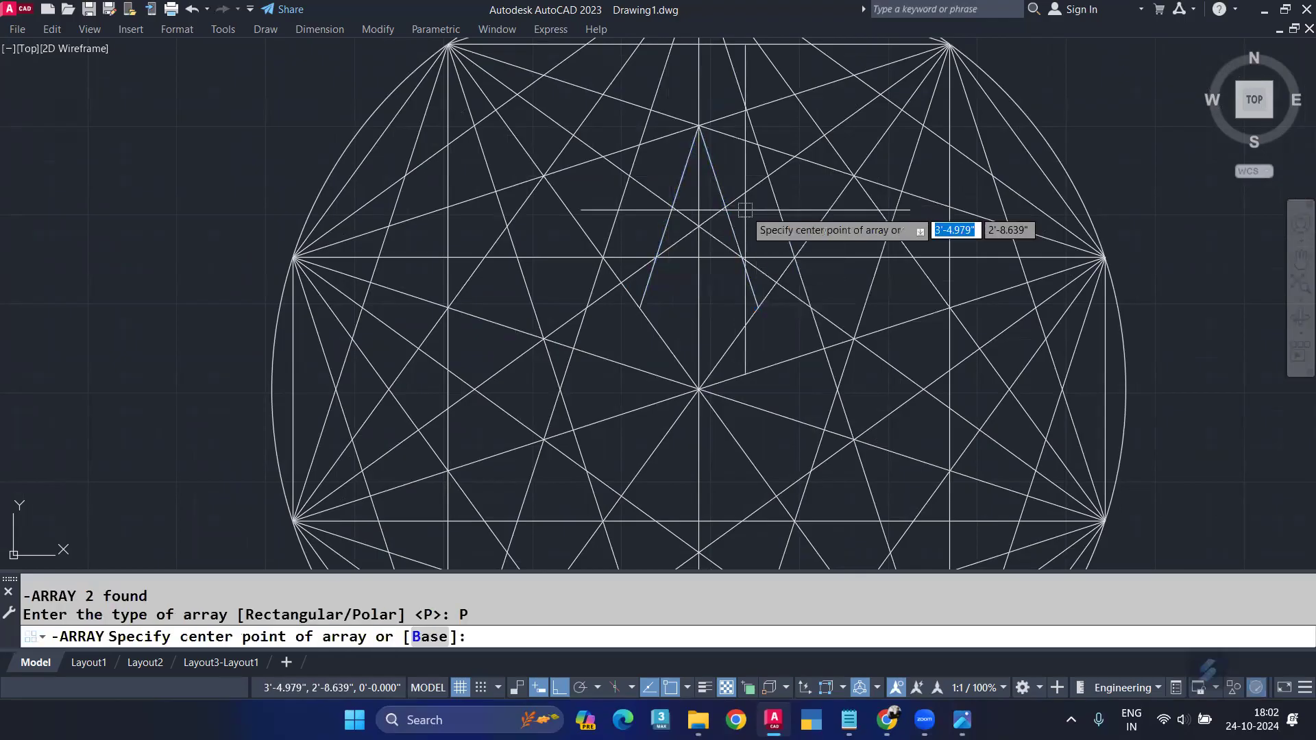
click(698, 389)
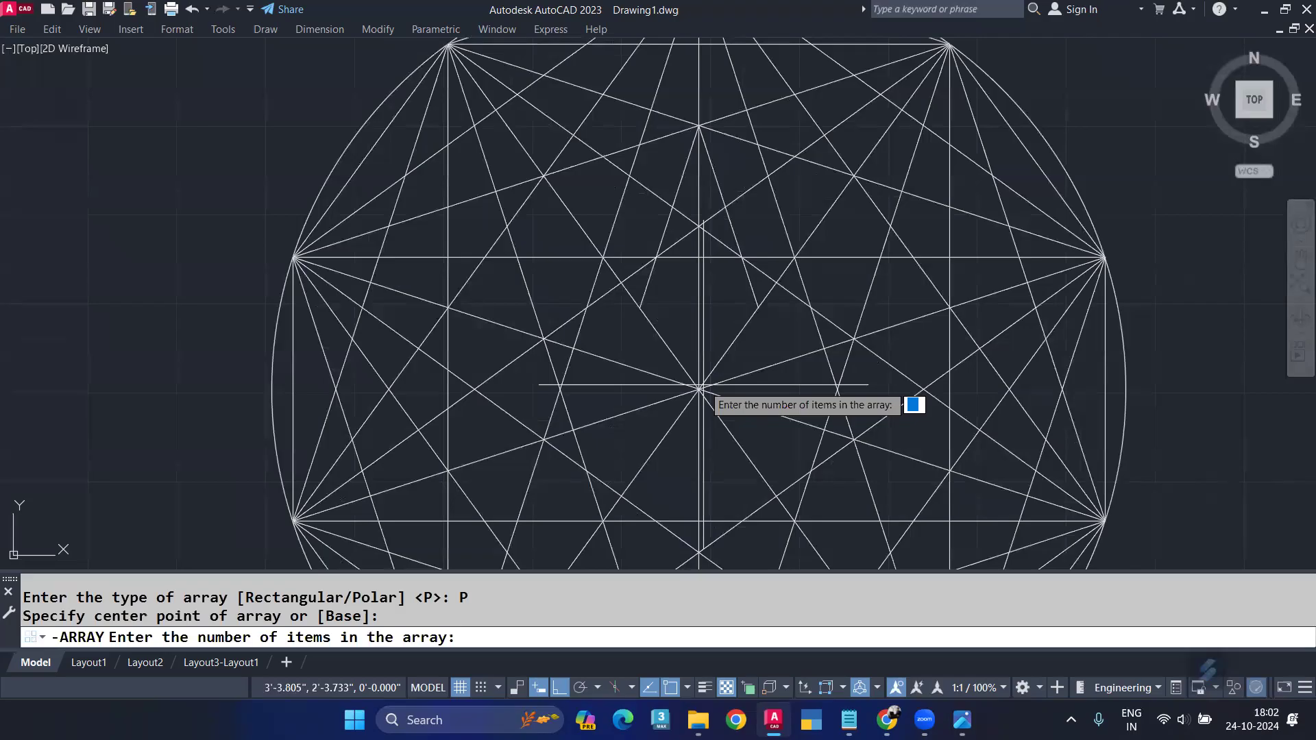
text(5)
key(Return)
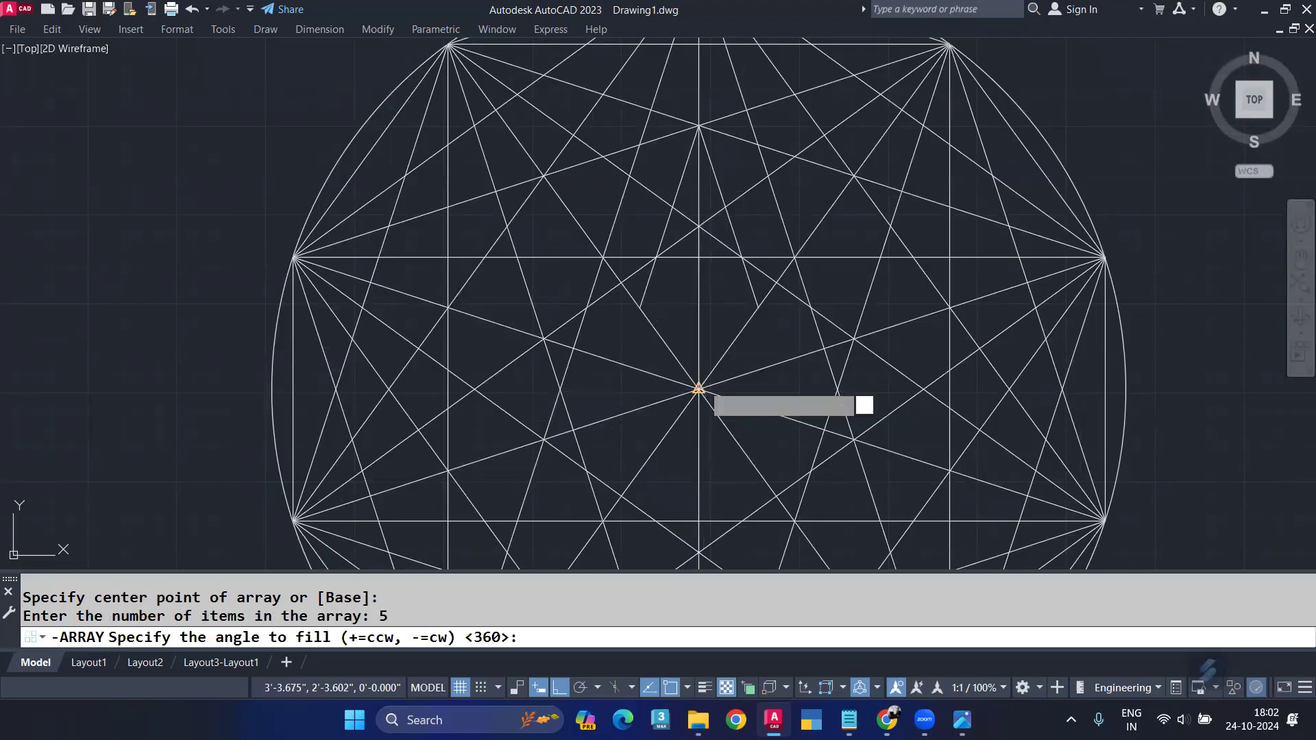
key(Return)
key(Return)
scroll(689, 267, down, 3)
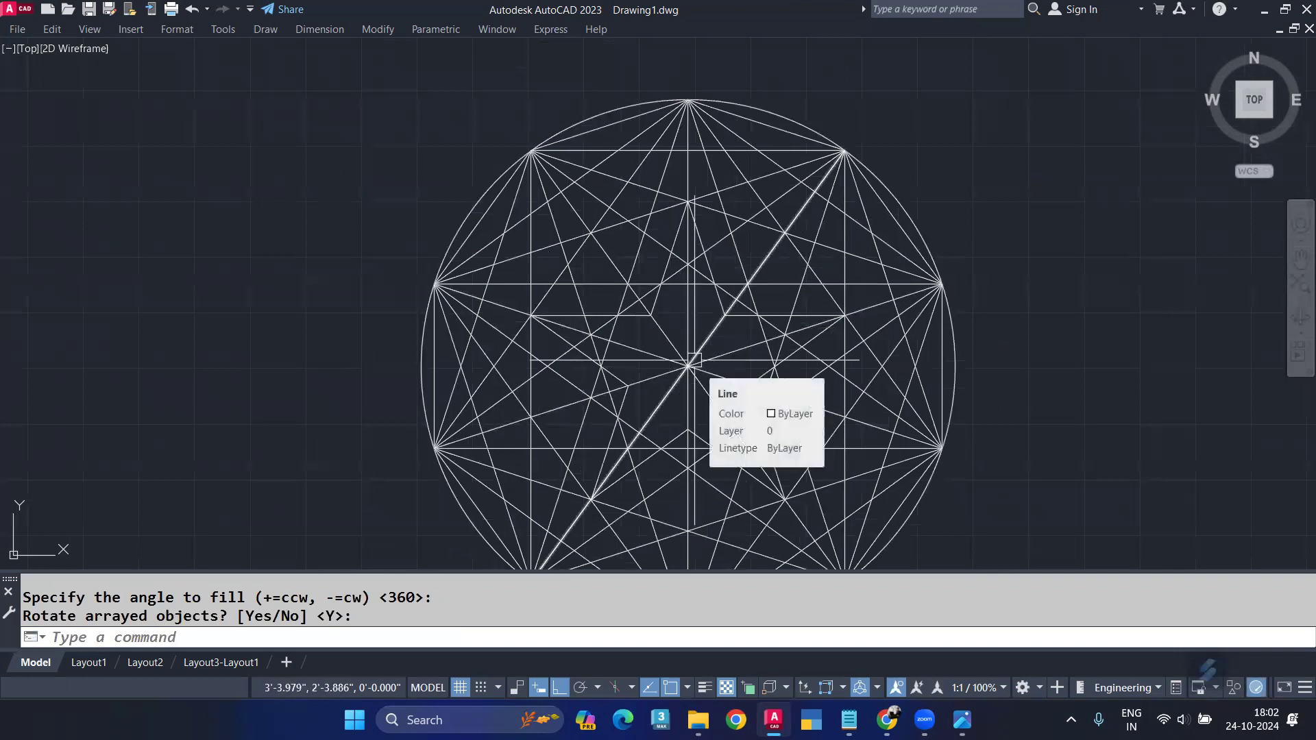
Check the whole star pattern against the reference image stars_64800.gif, and return to the AutoCAD drawing.
middle_drag(916, 418, 750, 313)
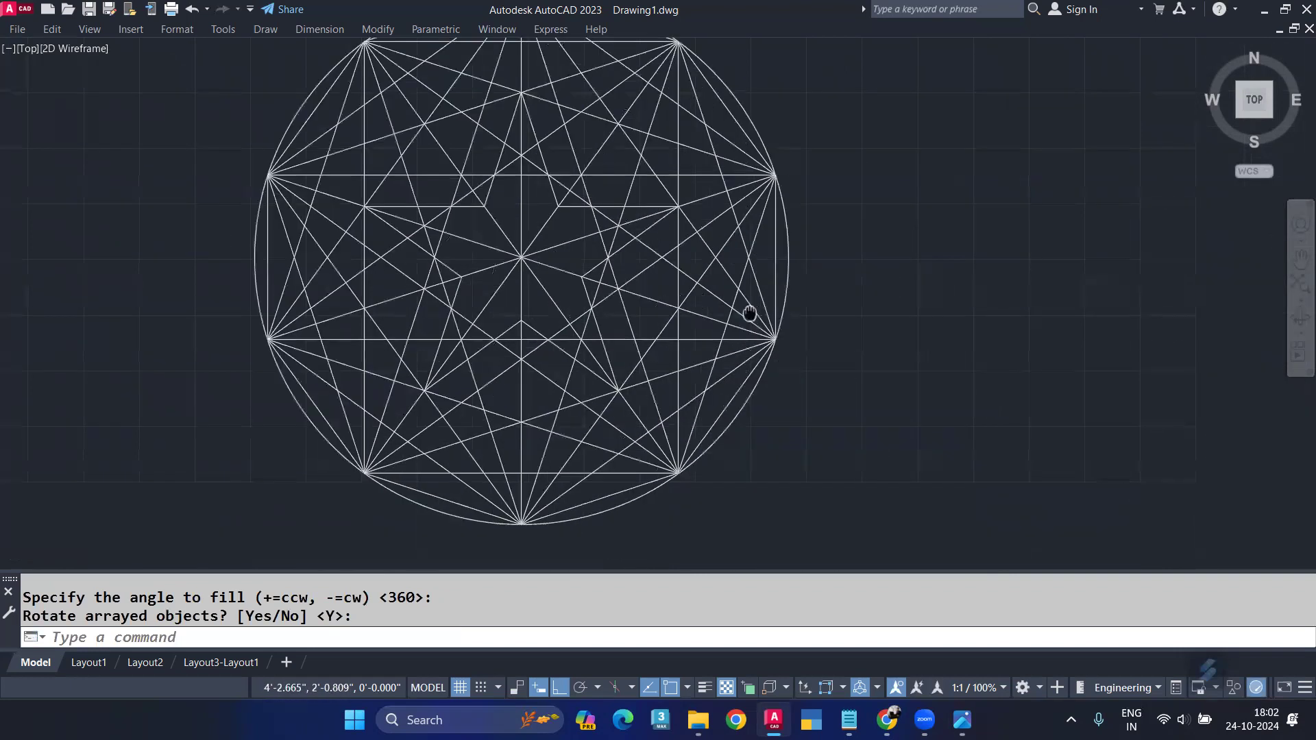
scroll(711, 259, down, 2)
middle_drag(711, 259, 733, 325)
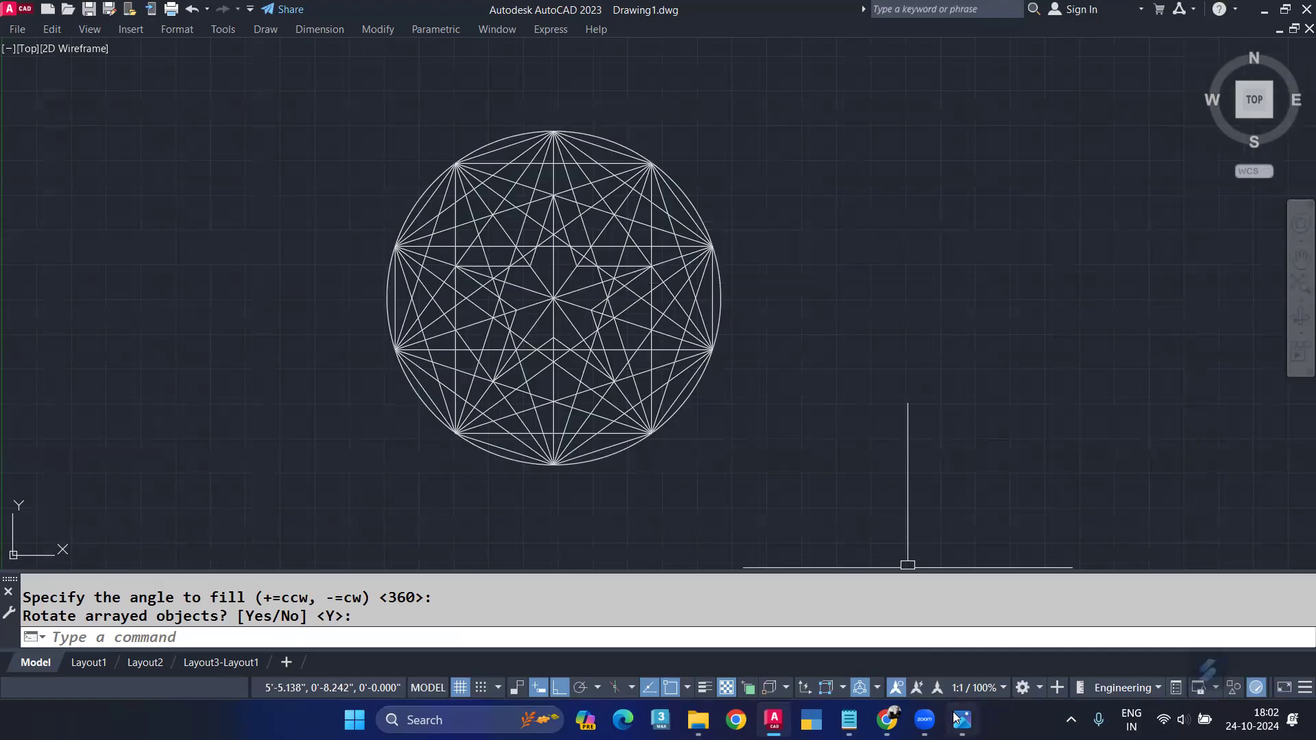
mouse_move(963, 720)
click(942, 654)
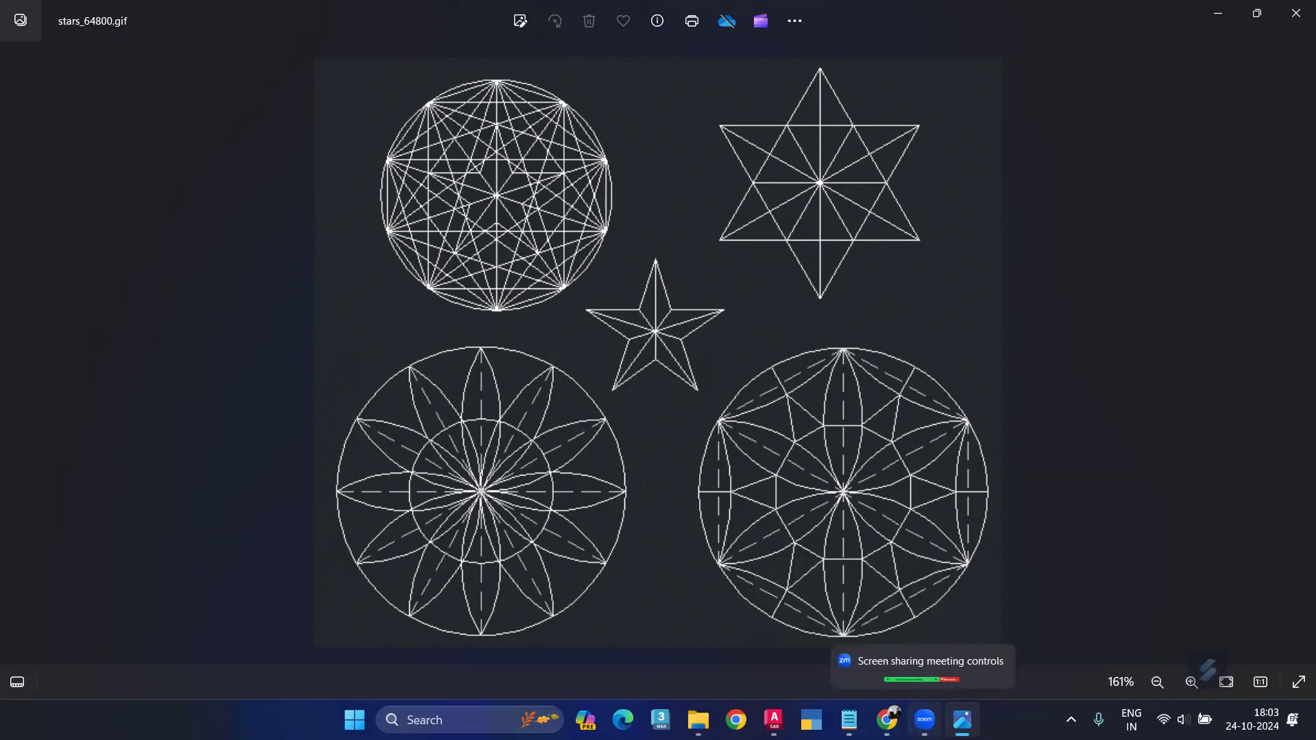
click(774, 720)
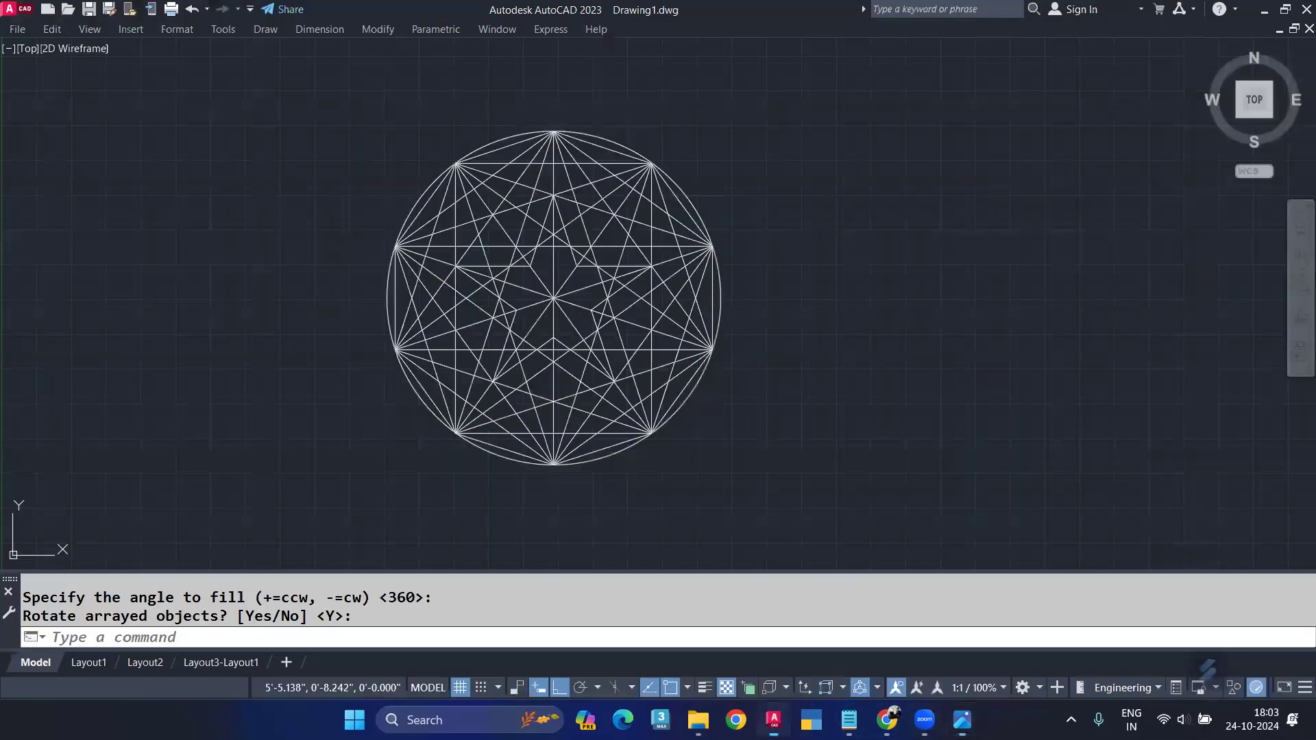
Draw a circle of radius 12 in the empty space to the right of the finished star pattern.
middle_drag(816, 343, 692, 359)
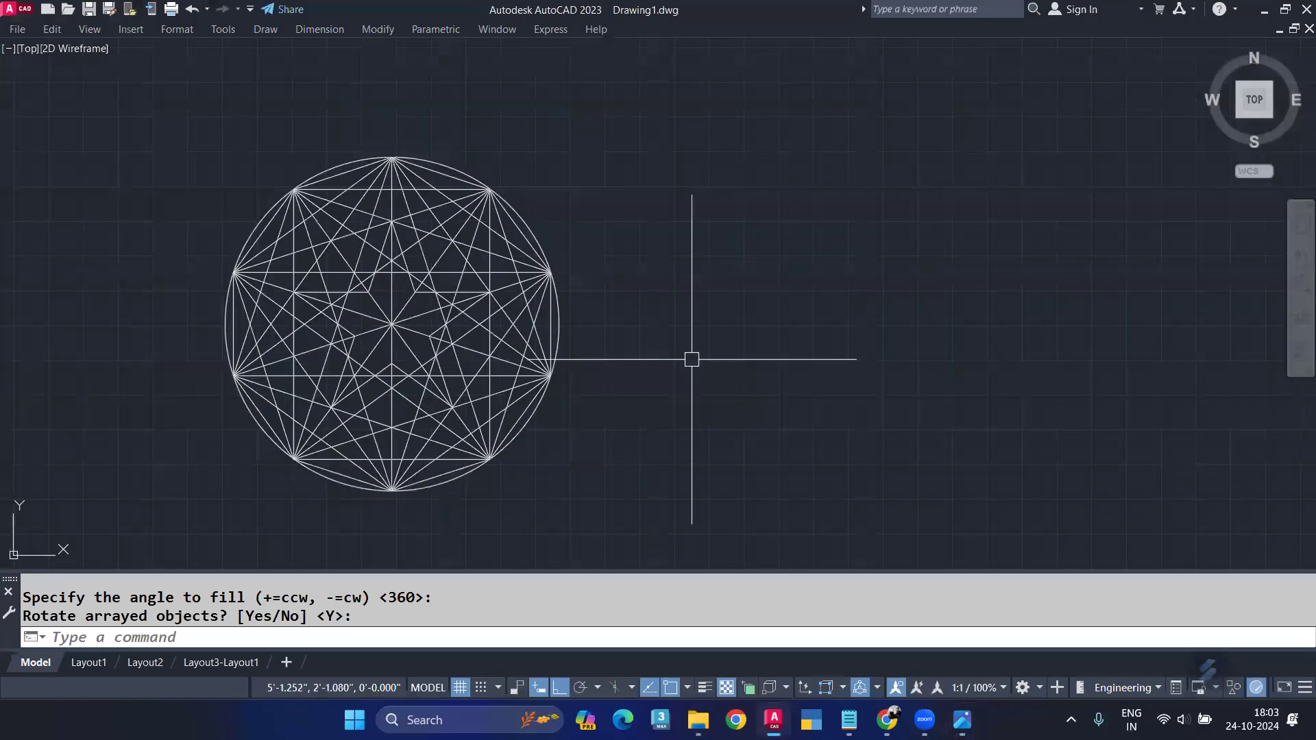
text(c)
key(Return)
click(1008, 327)
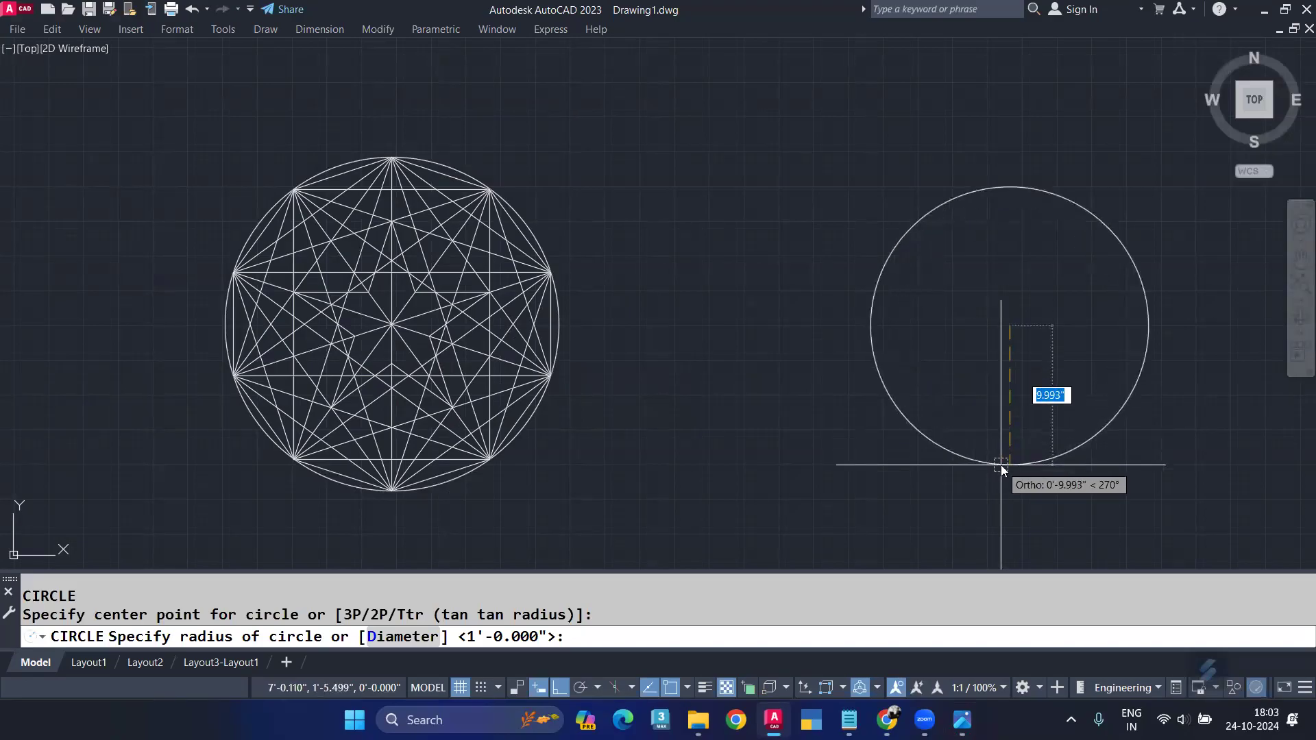
text(12)
key(Return)
Copy the new circle straight upward, from its bottom quadrant to its center.
scroll(871, 301, down, 2)
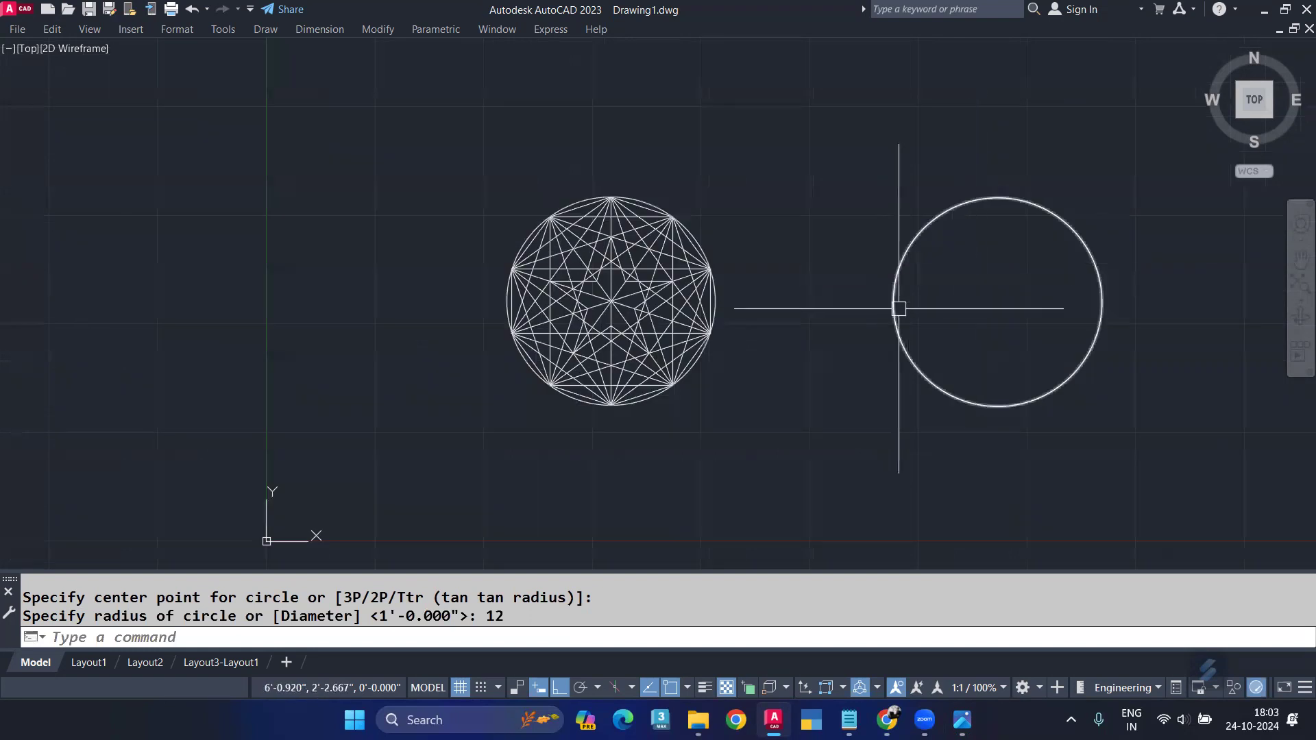
click(894, 303)
text(CO)
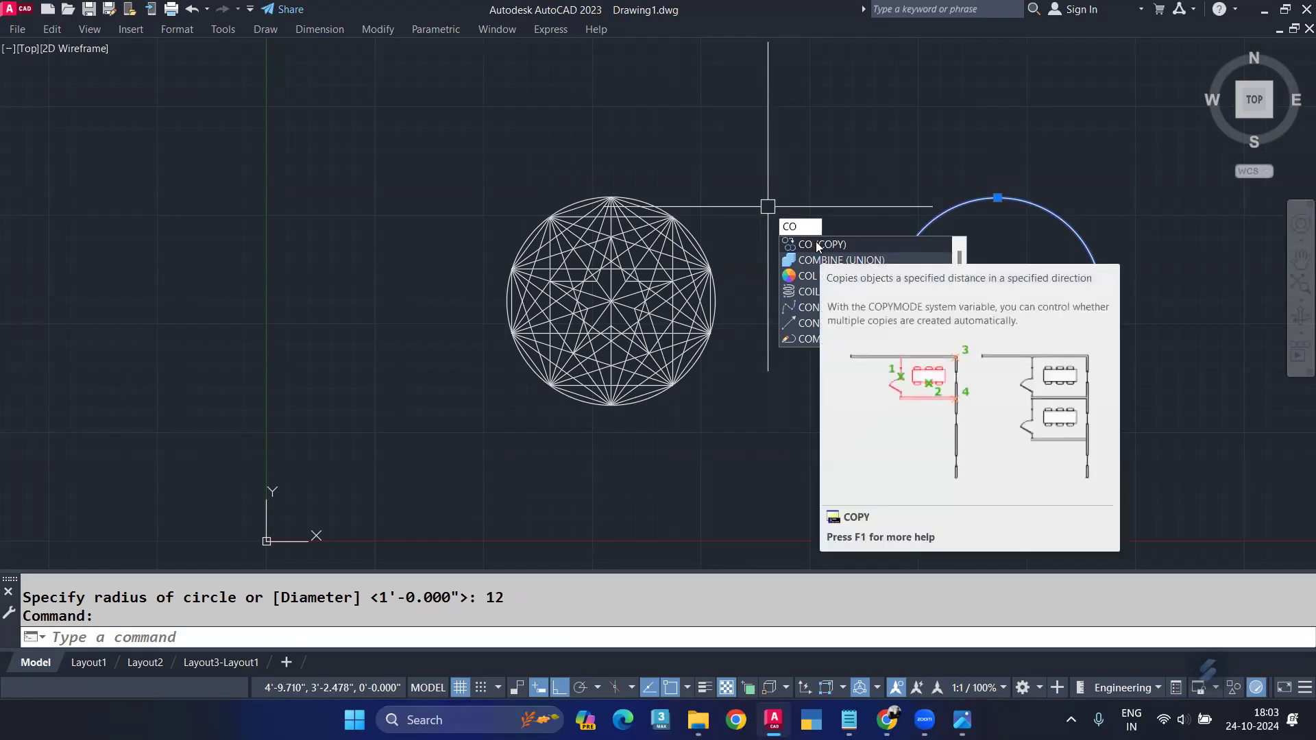
key(Return)
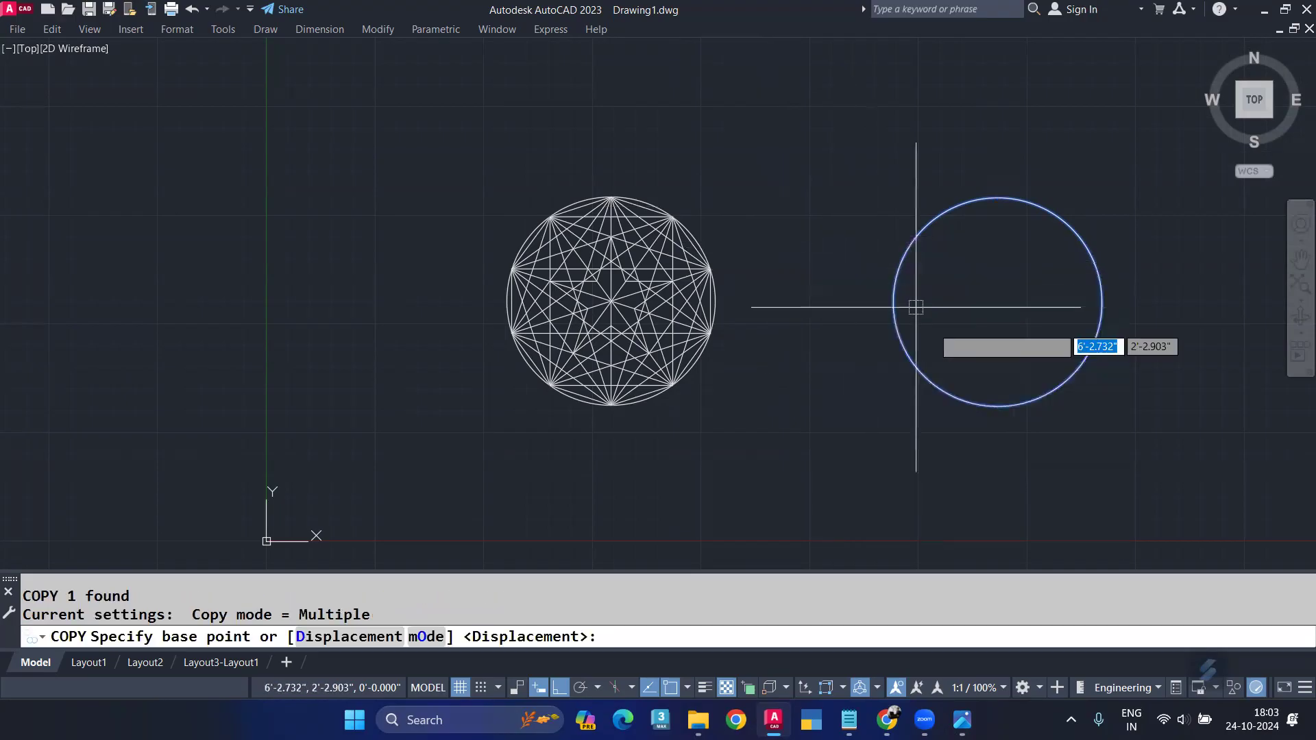
click(998, 407)
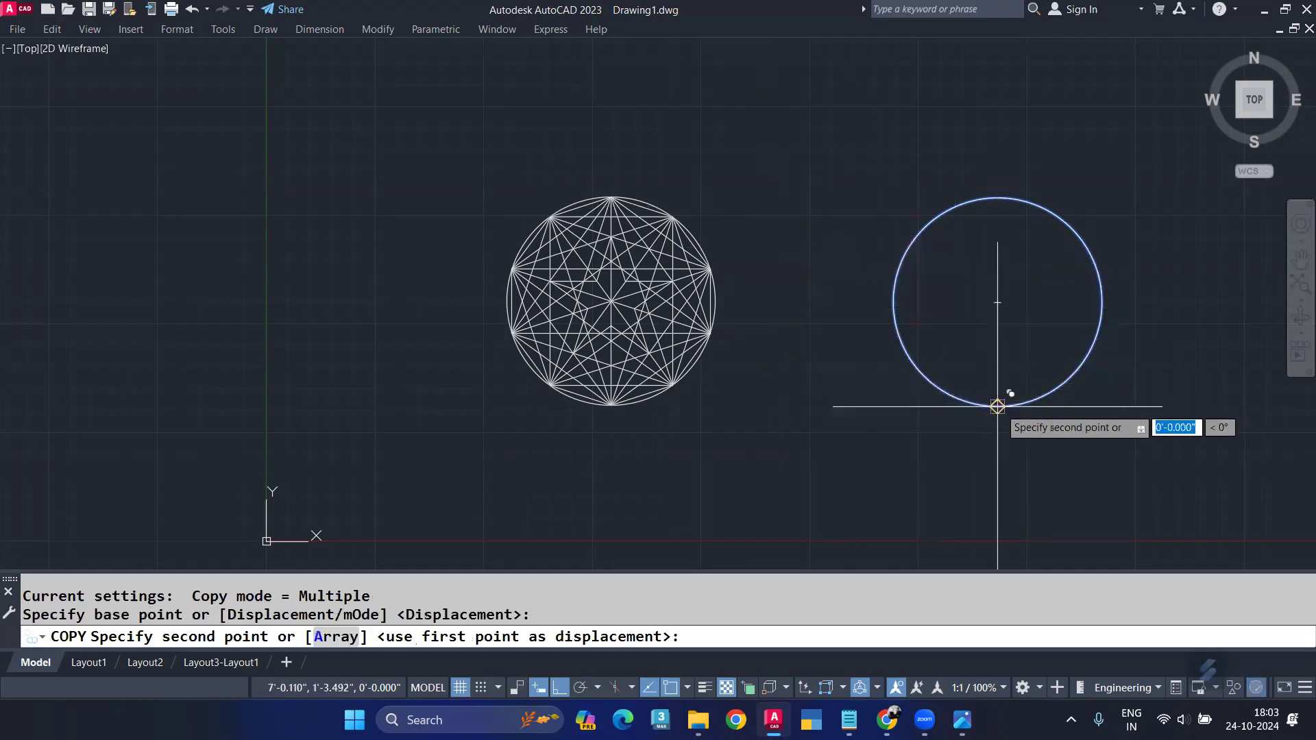
click(998, 302)
key(Return)
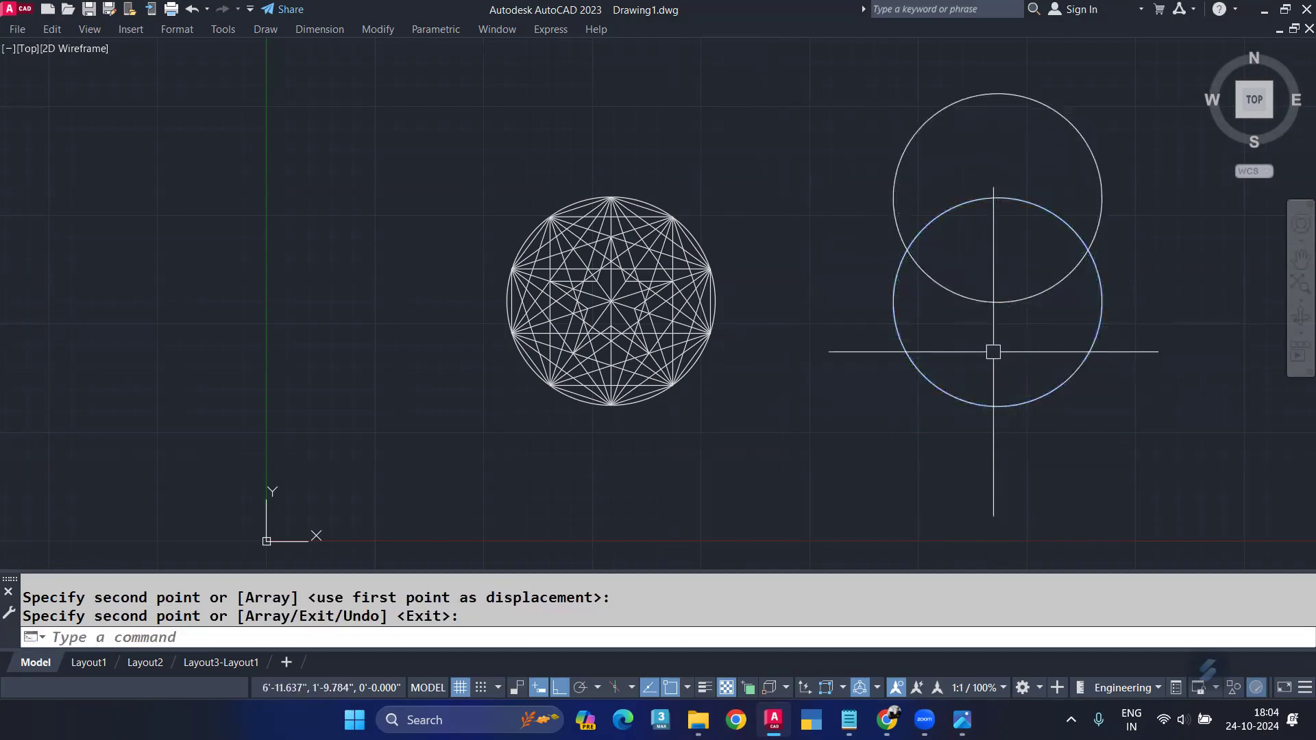
Polar-array the upper circle around the lower circle's center with 12 items over 360 degrees, rotating the copies.
click(959, 716)
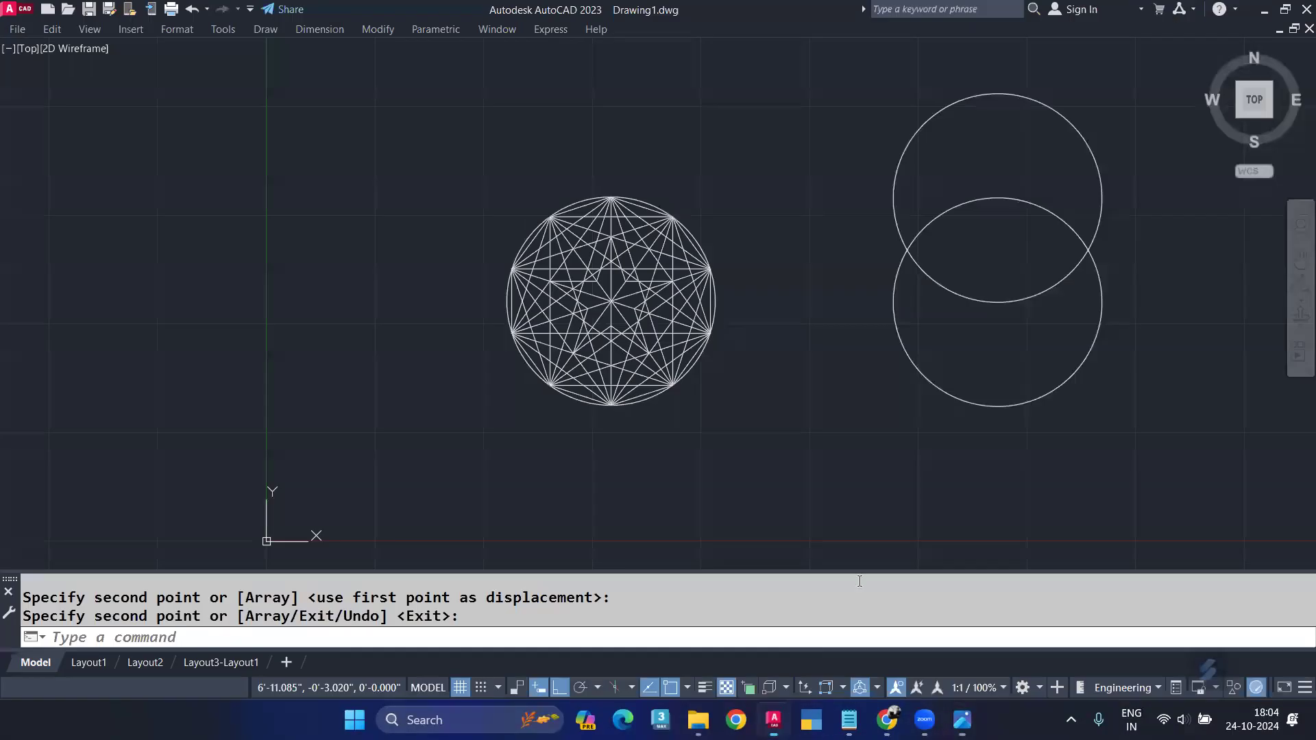
click(774, 720)
text(-AR)
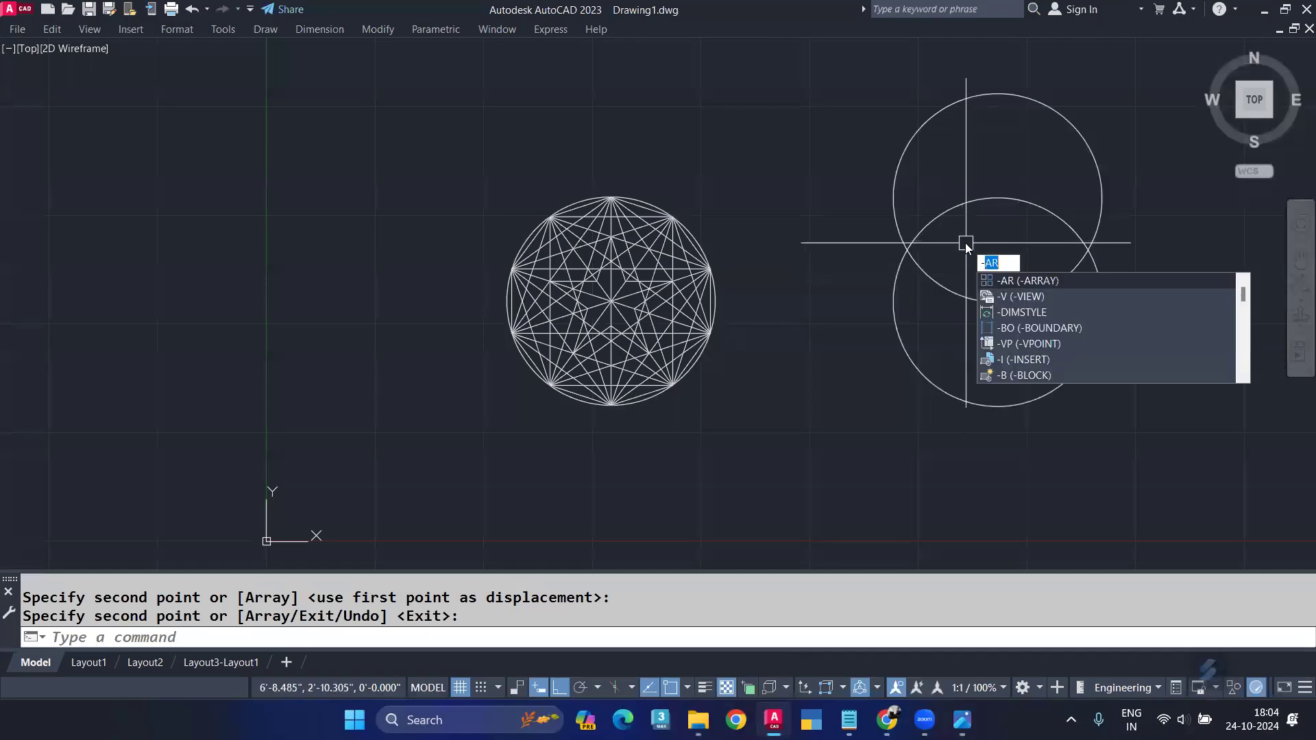
key(Return)
click(894, 198)
key(Return)
key(Down)
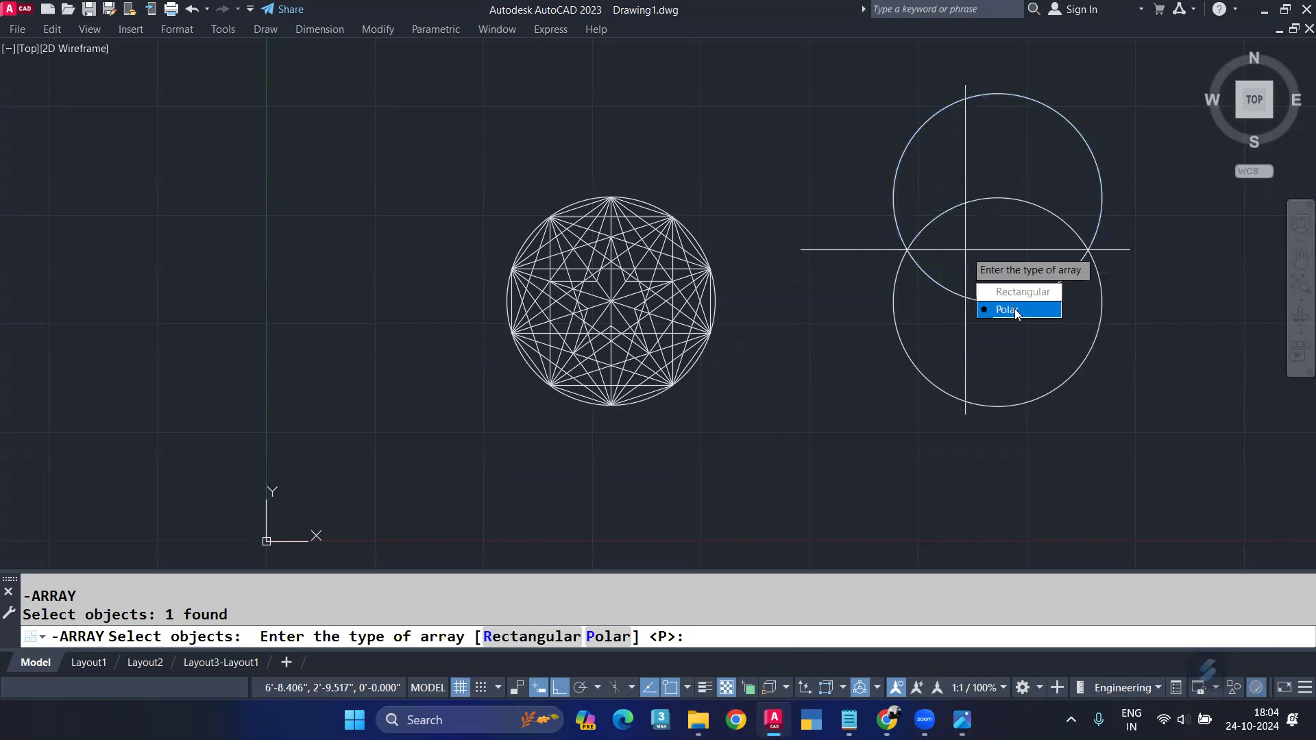
key(Return)
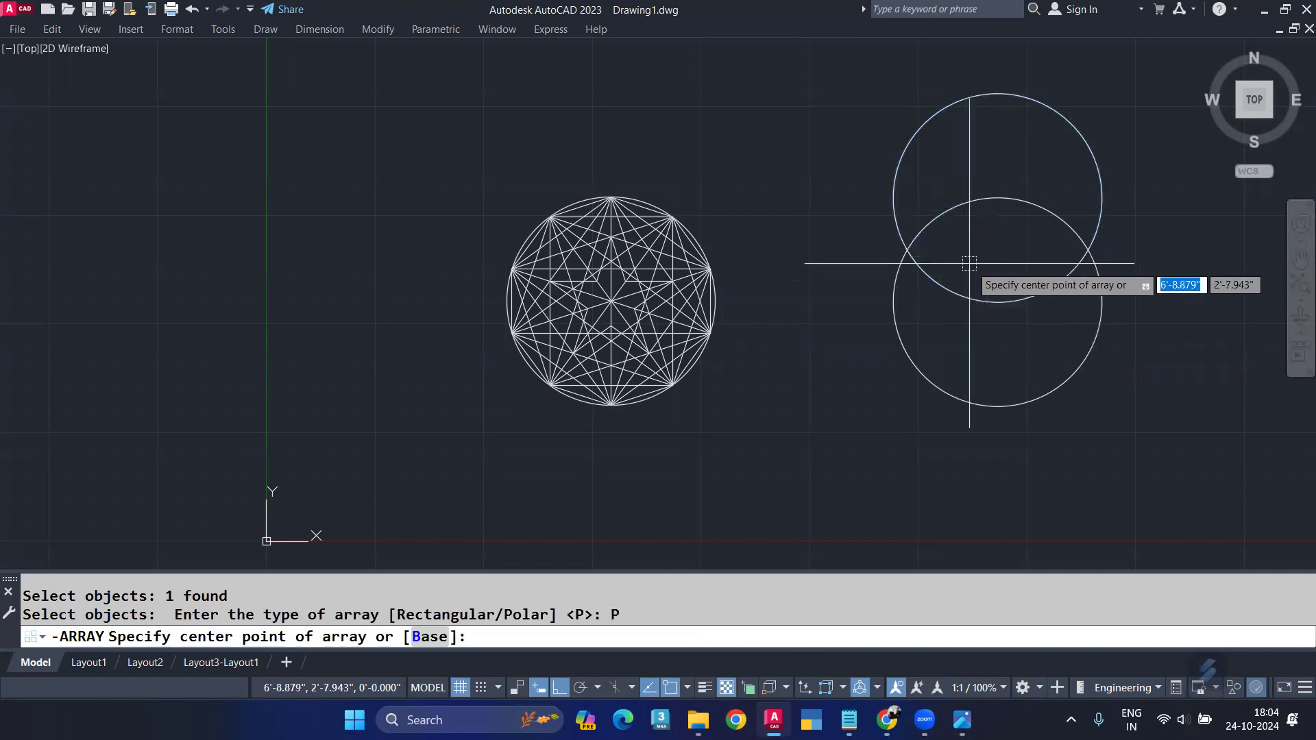
click(996, 302)
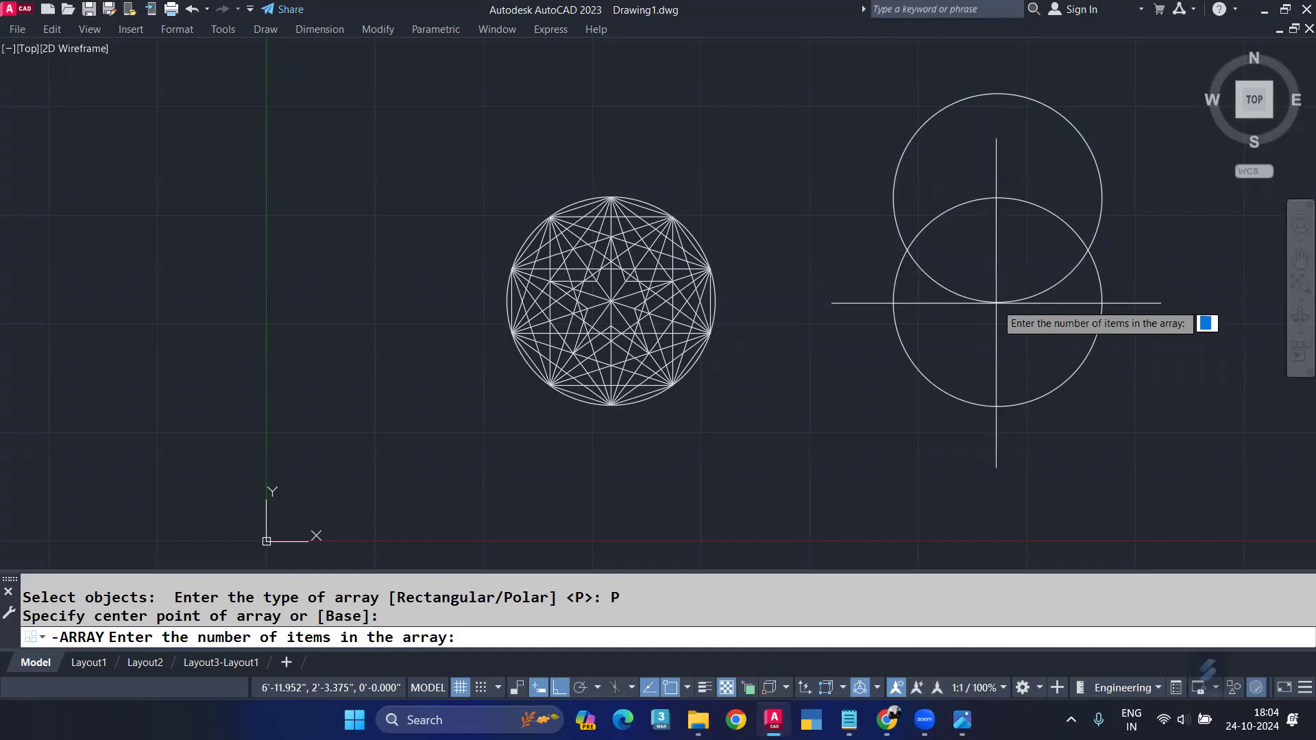
text(12)
key(Return)
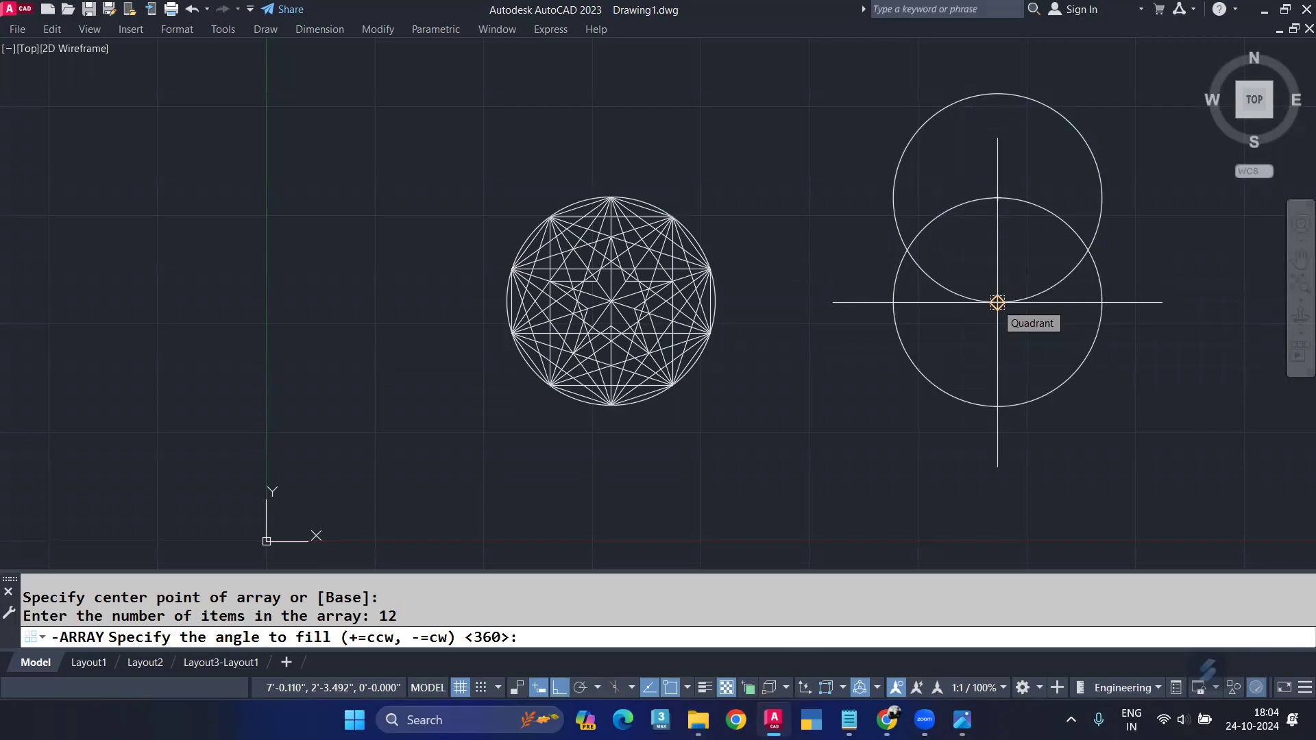
key(Return)
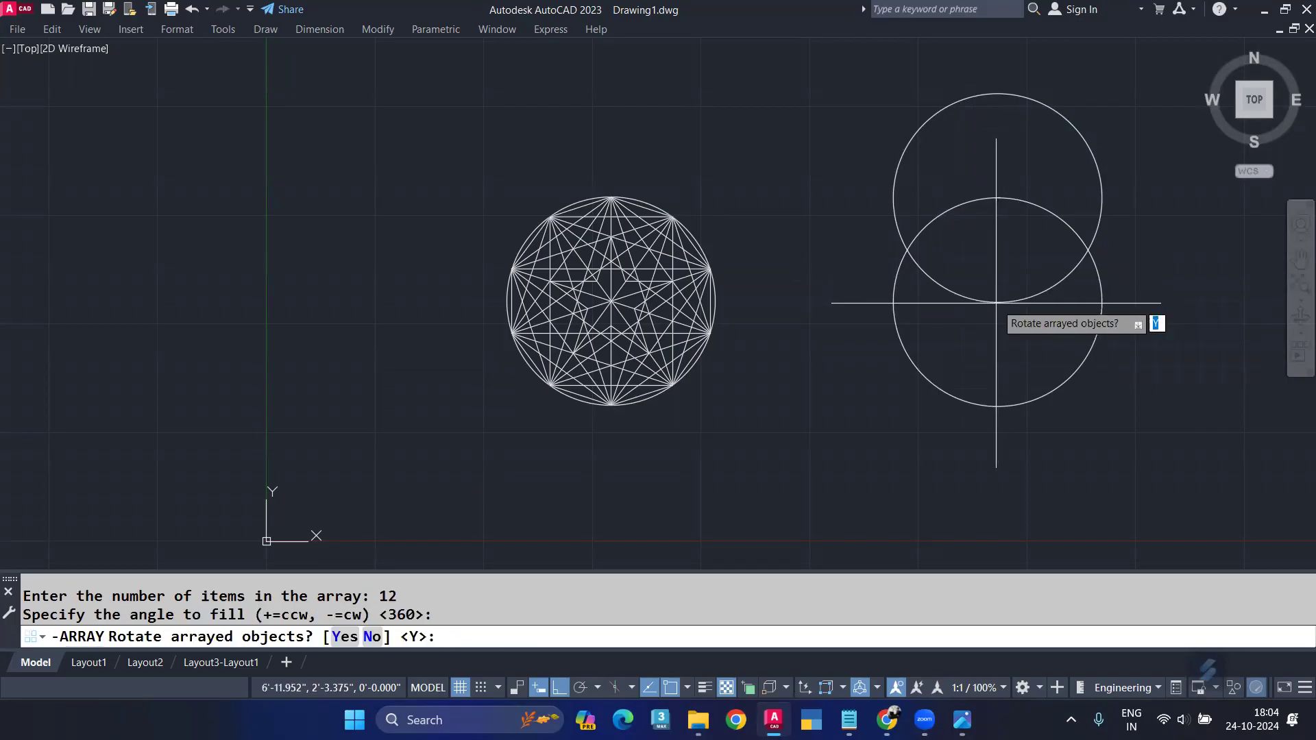
key(Return)
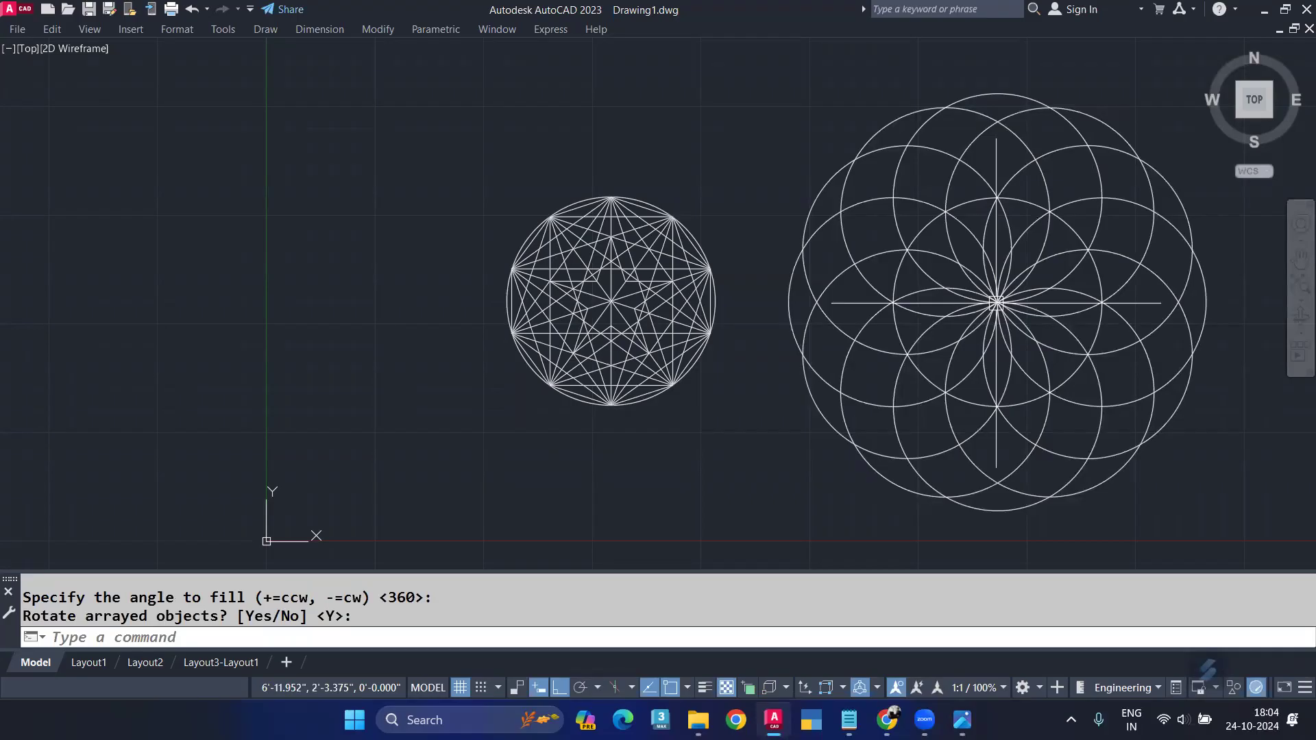
Trim everything outside the central circle with EXTRIM, using that circle as the cutting edge.
text(EXTRUDE)
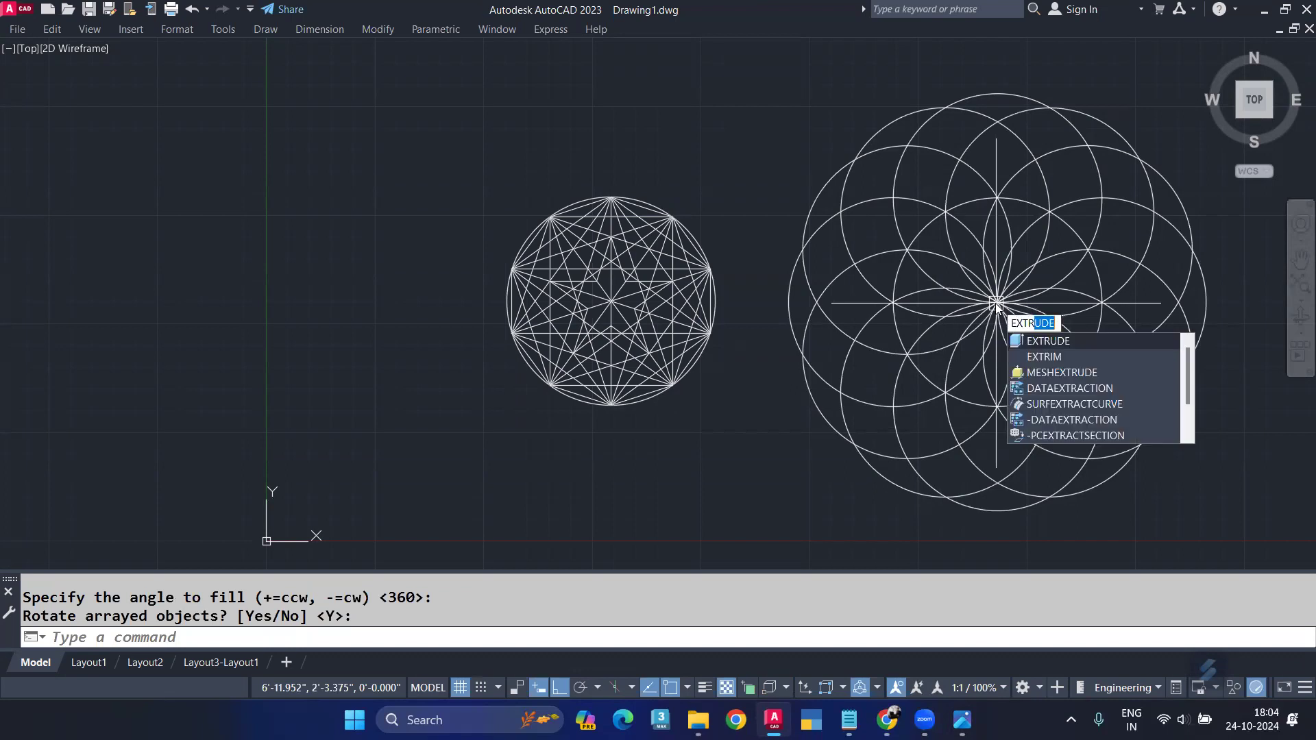
click(1070, 357)
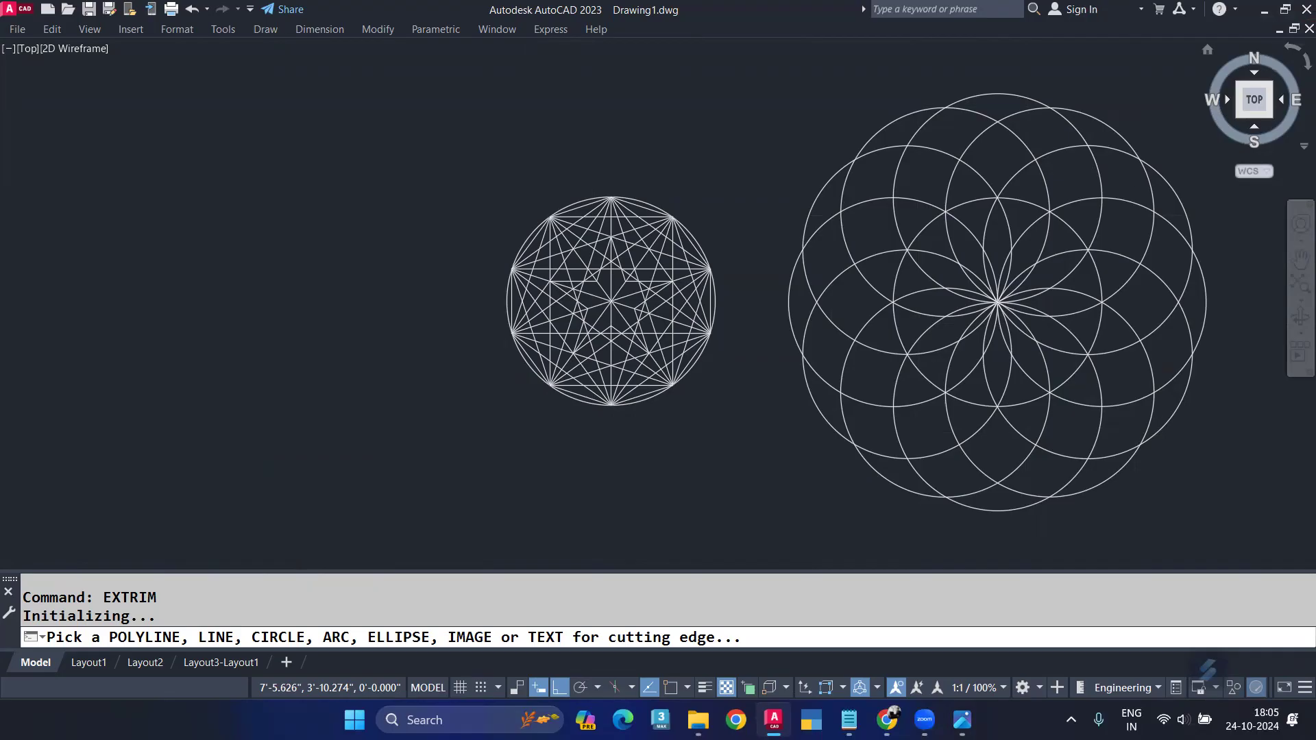
click(931, 229)
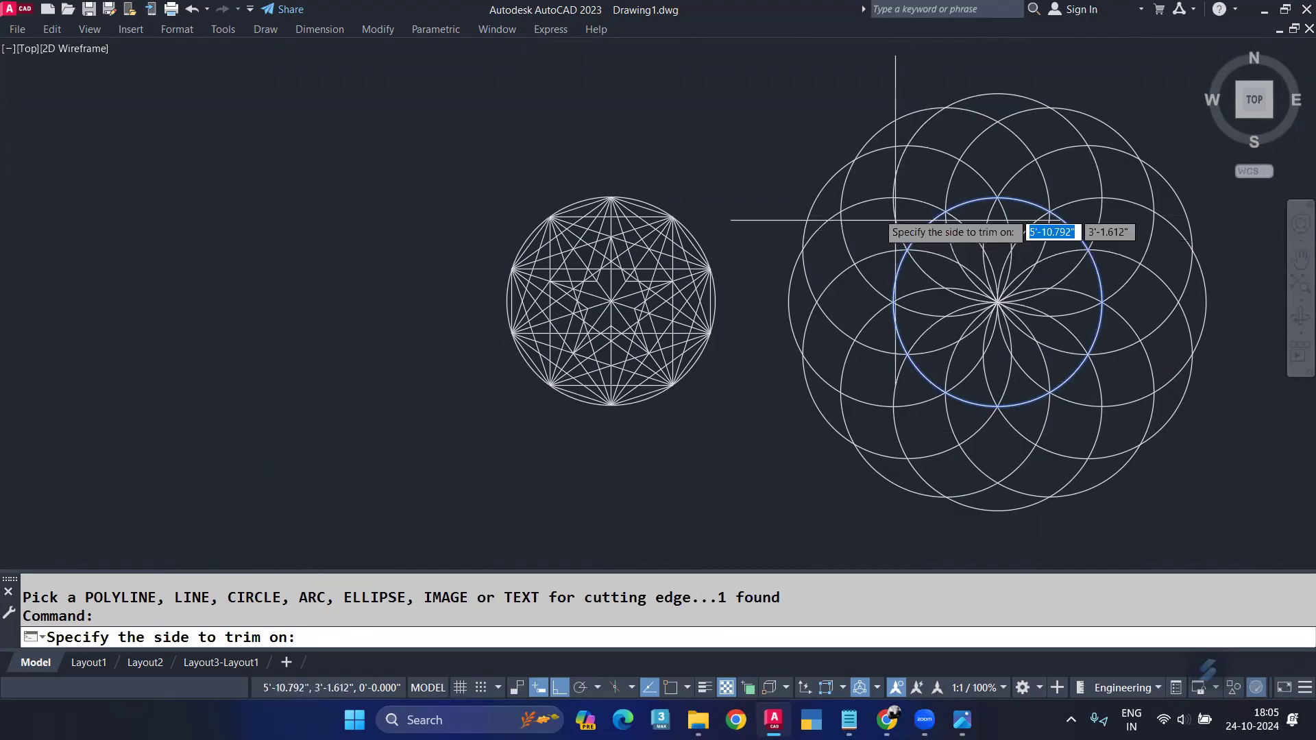
click(862, 207)
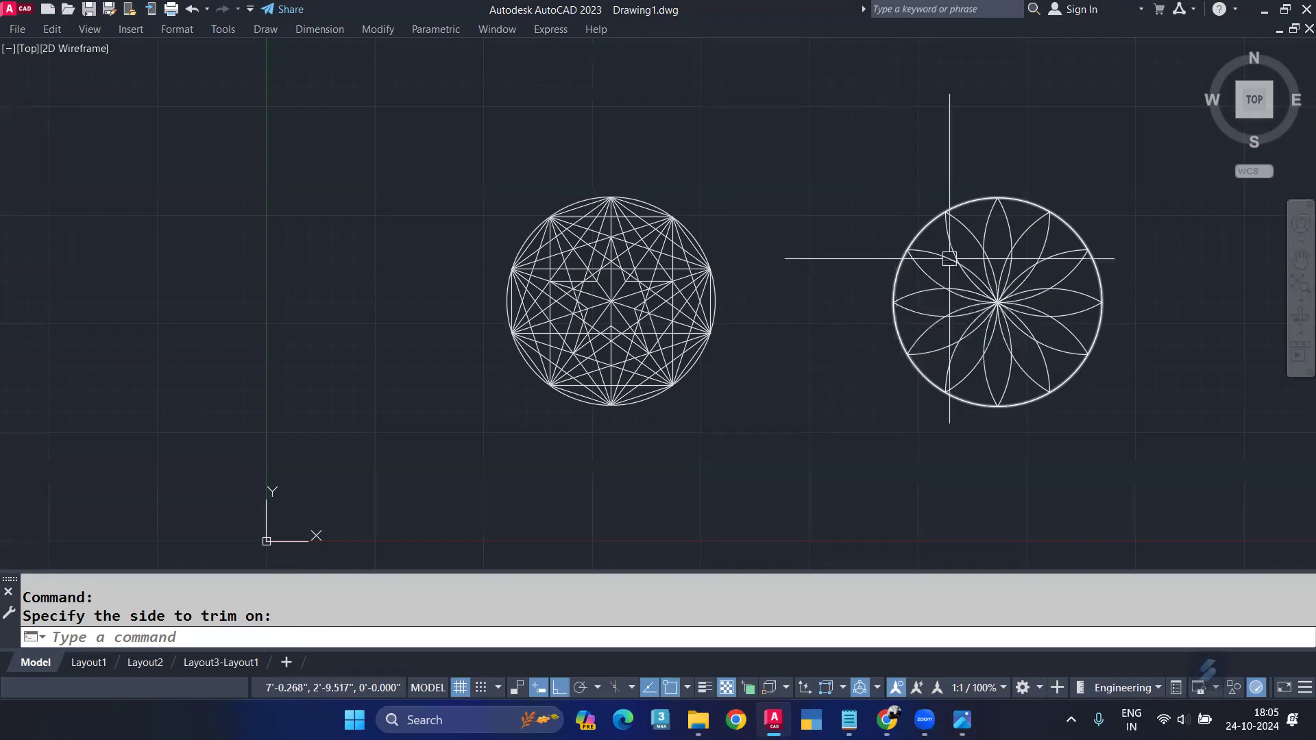
Compare the trimmed petal pattern with the reference image stars_64800.gif, and return to the AutoCAD drawing.
scroll(991, 237, up, 4)
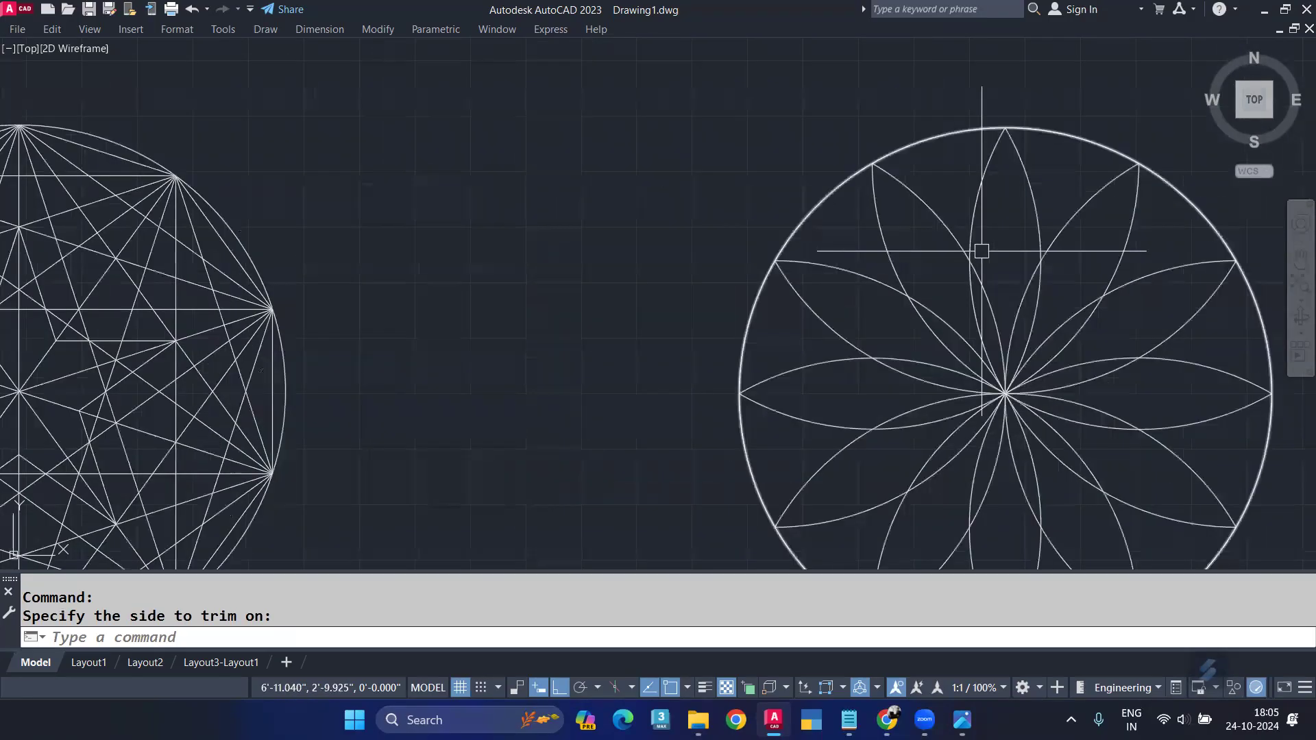
middle_drag(982, 251, 880, 180)
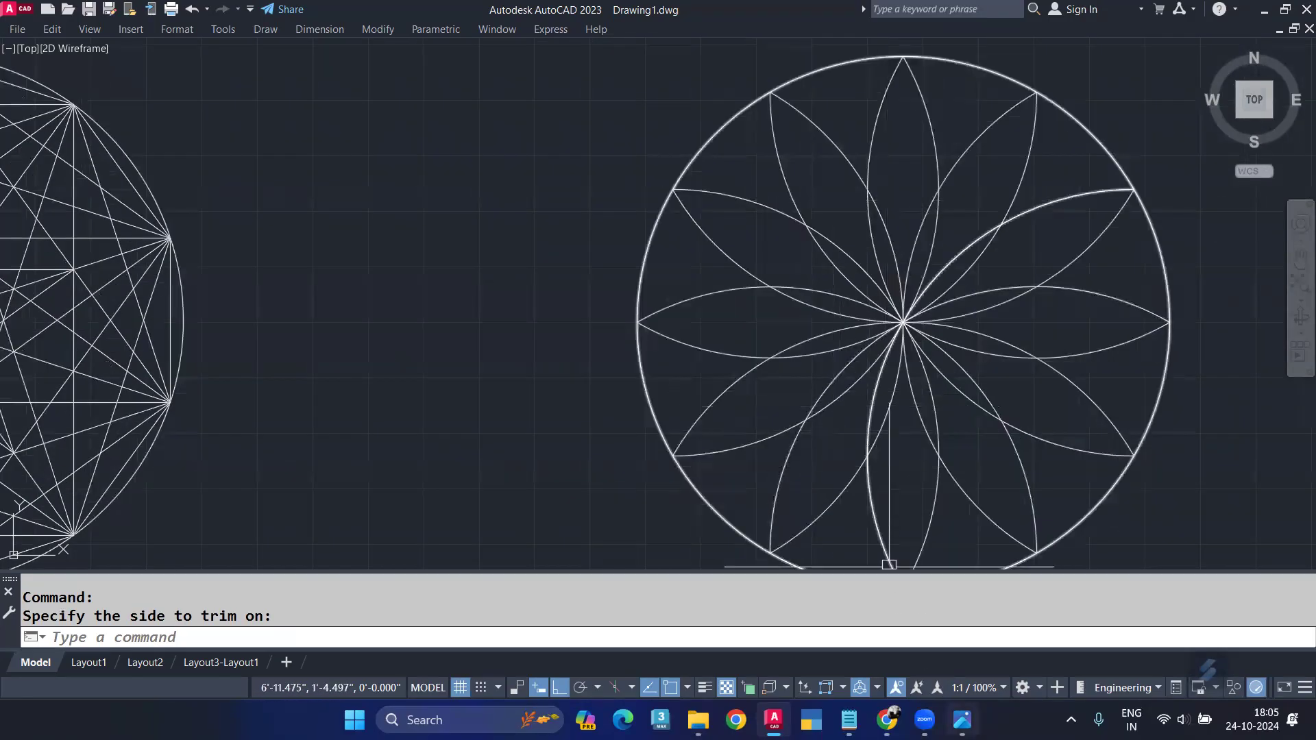
click(962, 720)
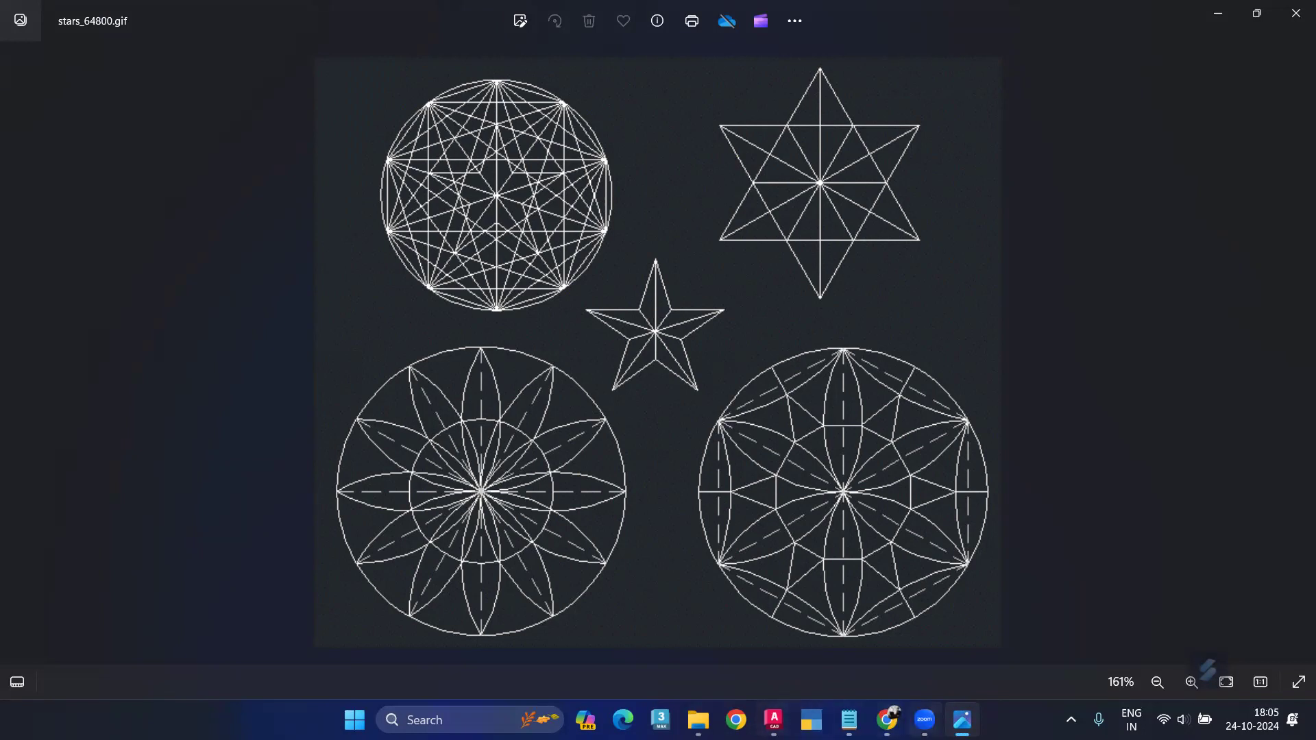
click(774, 720)
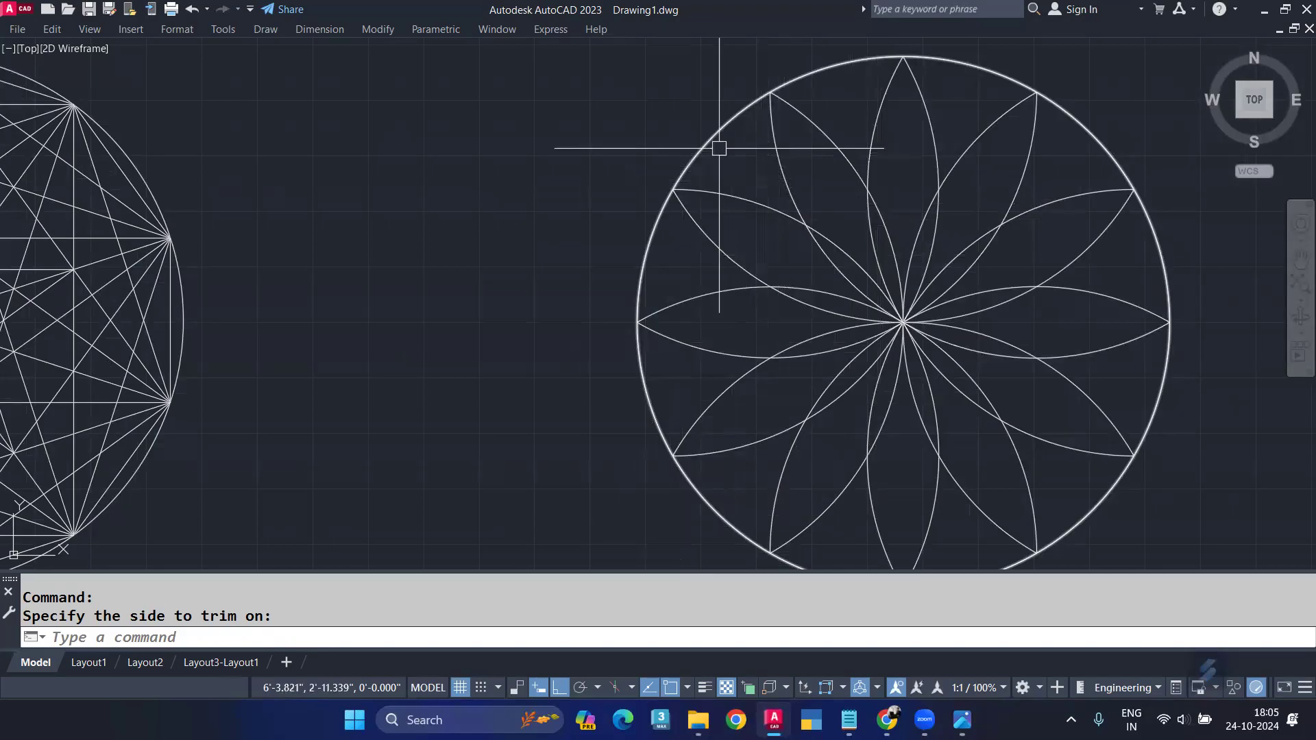
Try to offset the outer circle inward by a distance picked between two points, and undo the offset.
text(O)
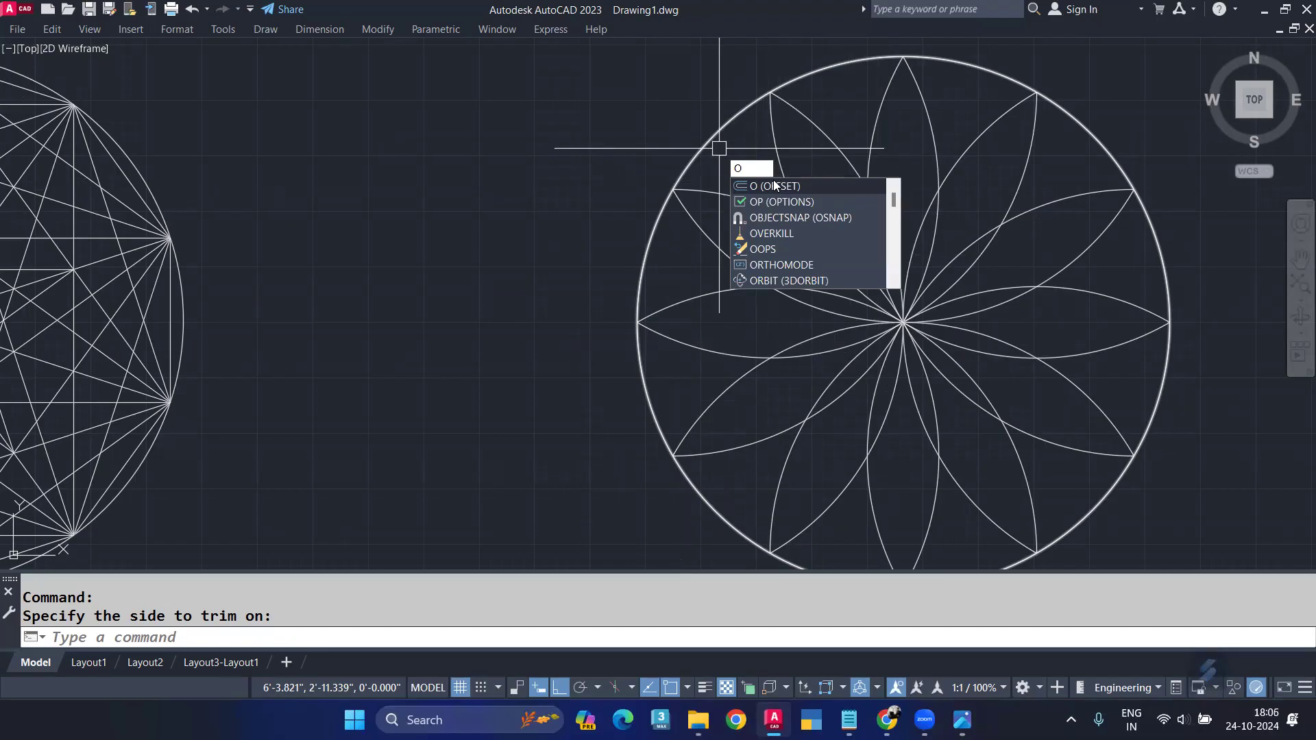
click(774, 186)
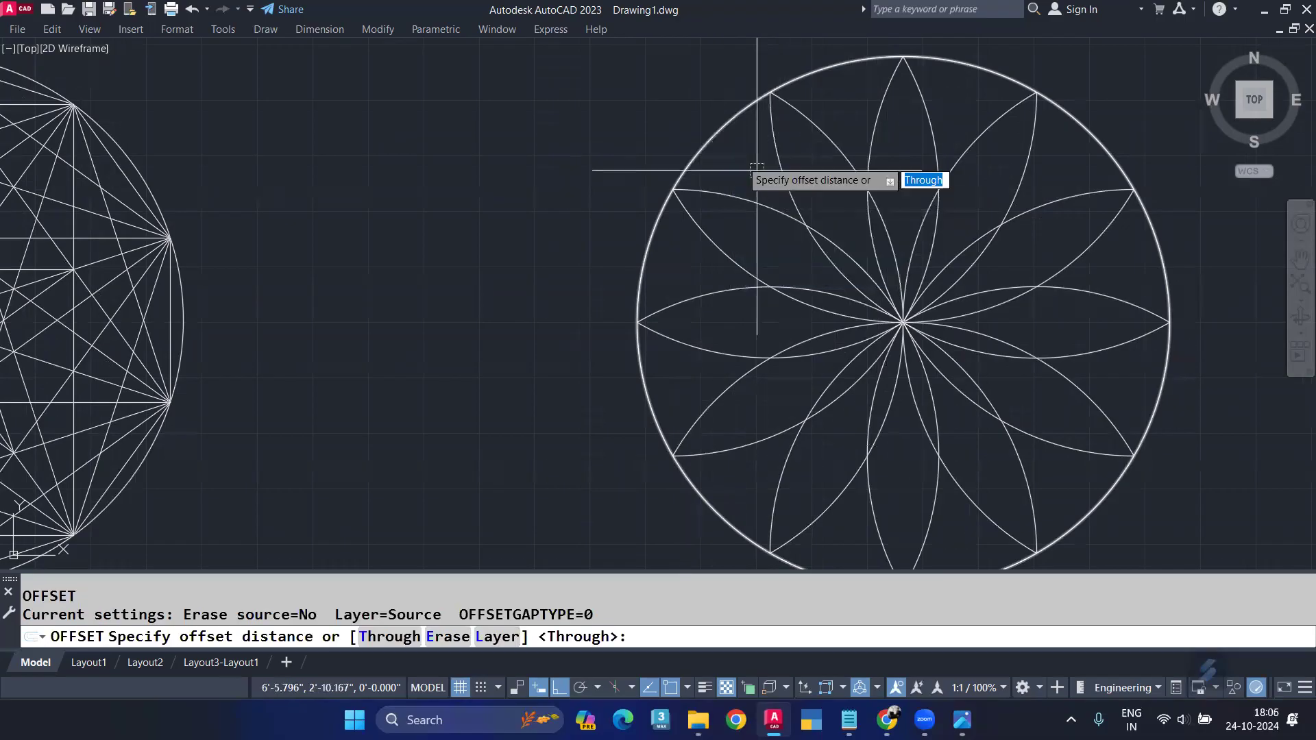
click(844, 64)
click(888, 201)
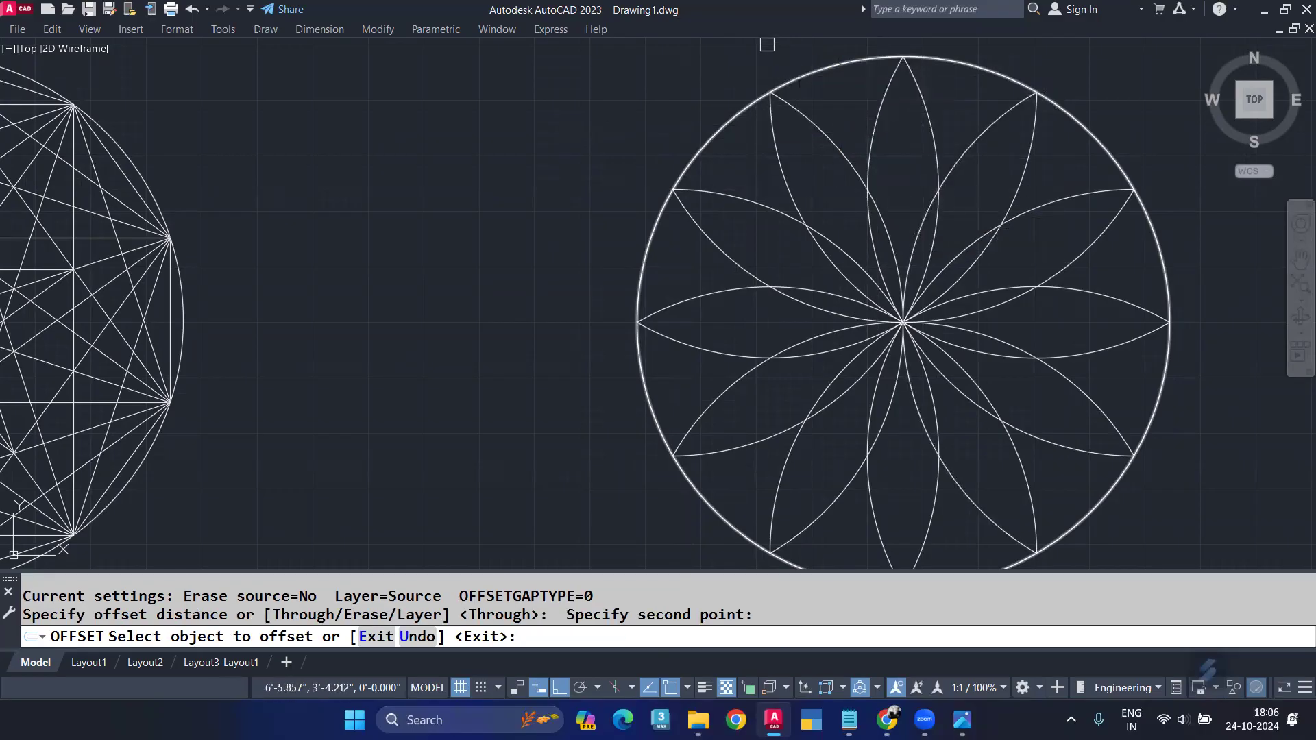
click(762, 97)
click(754, 149)
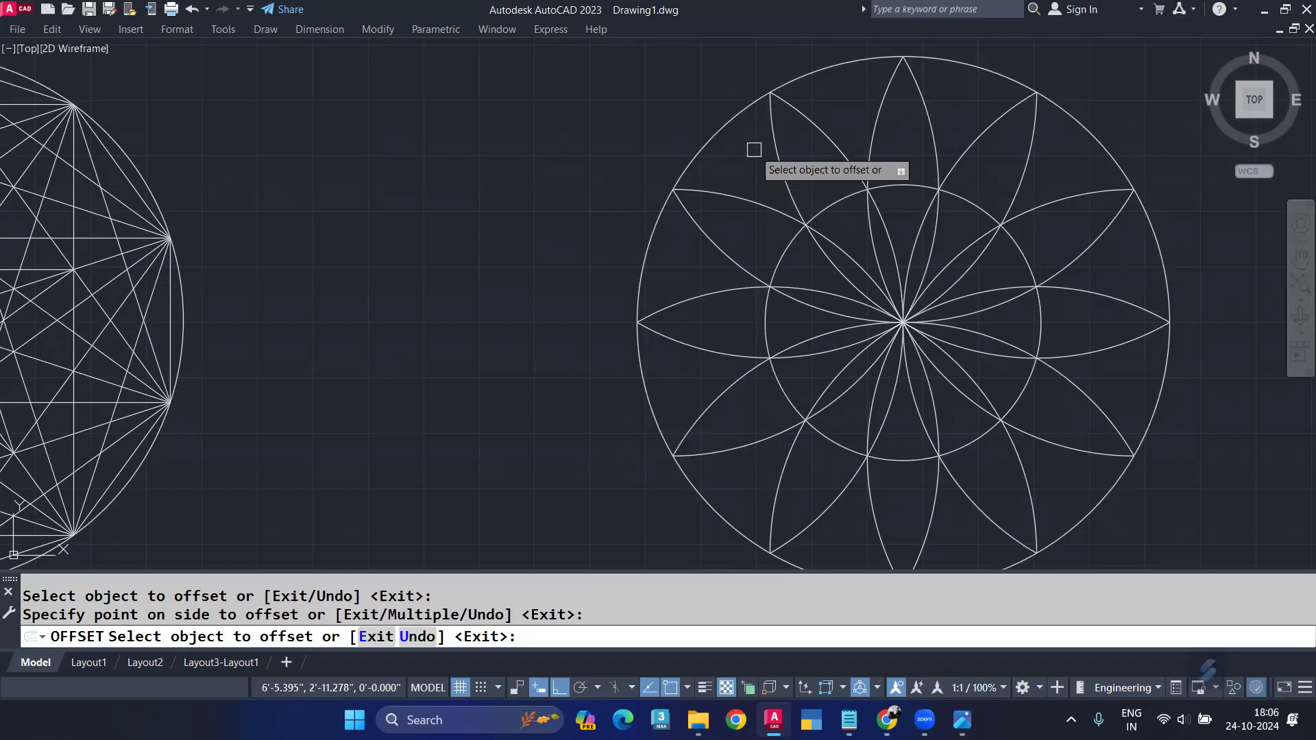
key(ctrl+z)
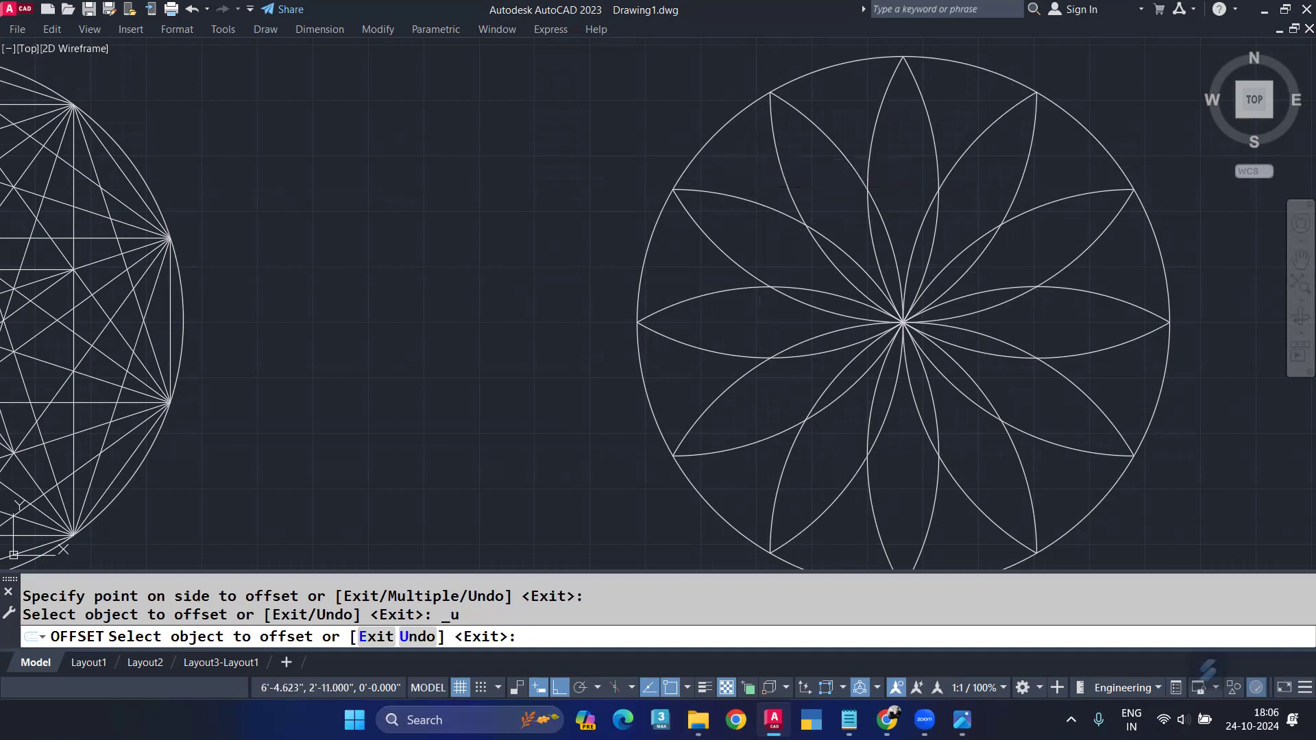
key(Escape)
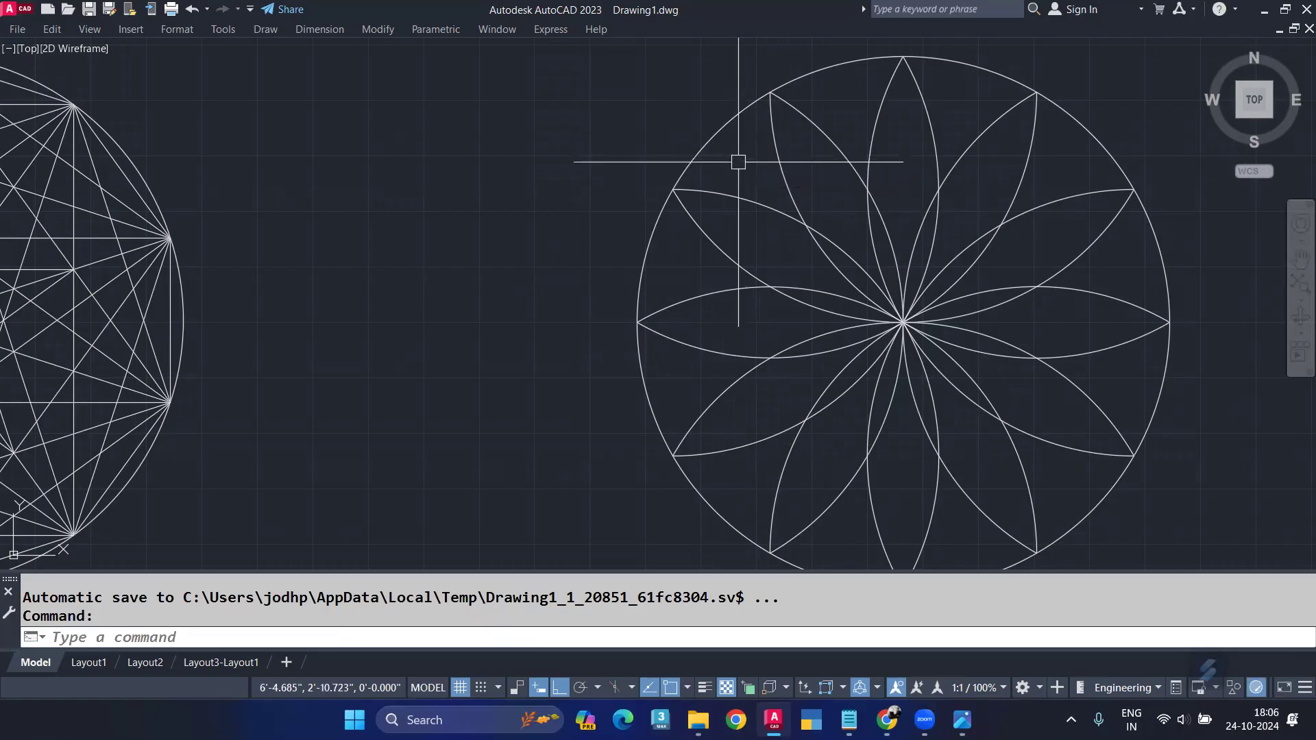
Offset the outer circle of the petal pattern inward by 6.
text(o)
key(Return)
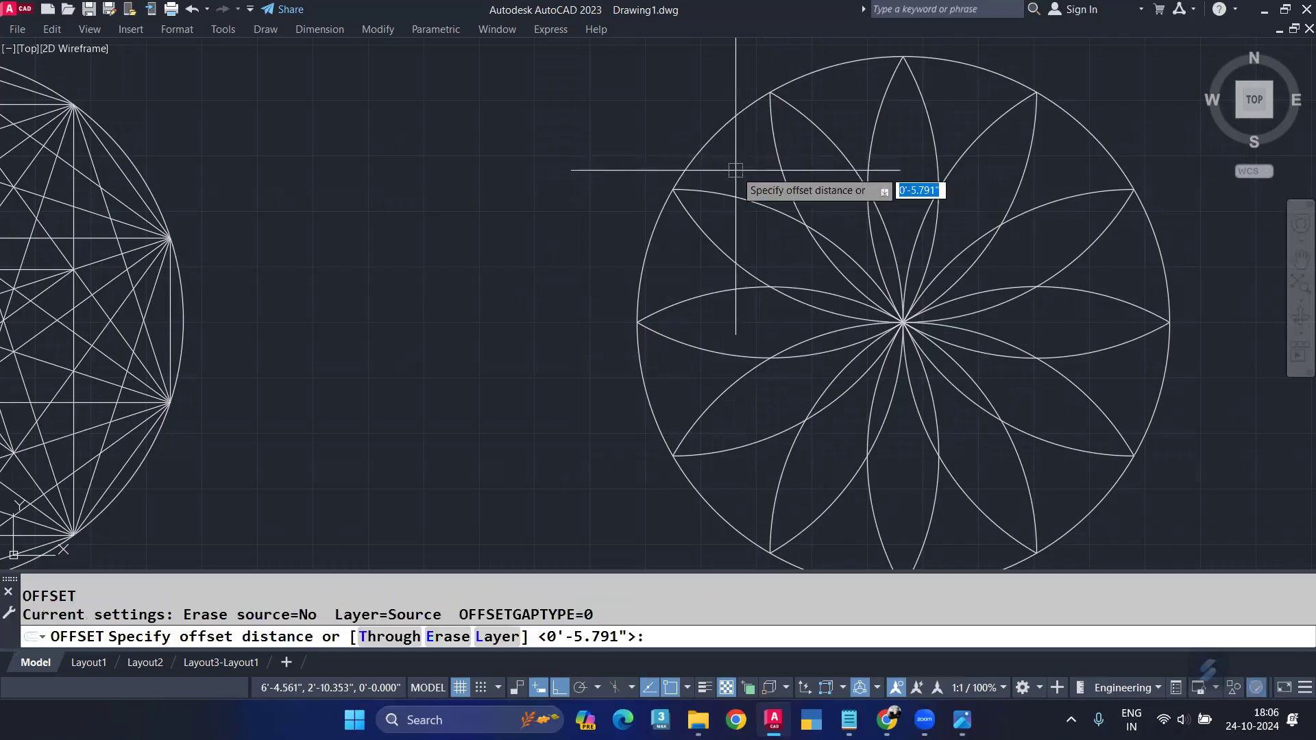
text(6)
key(Return)
click(718, 135)
click(721, 171)
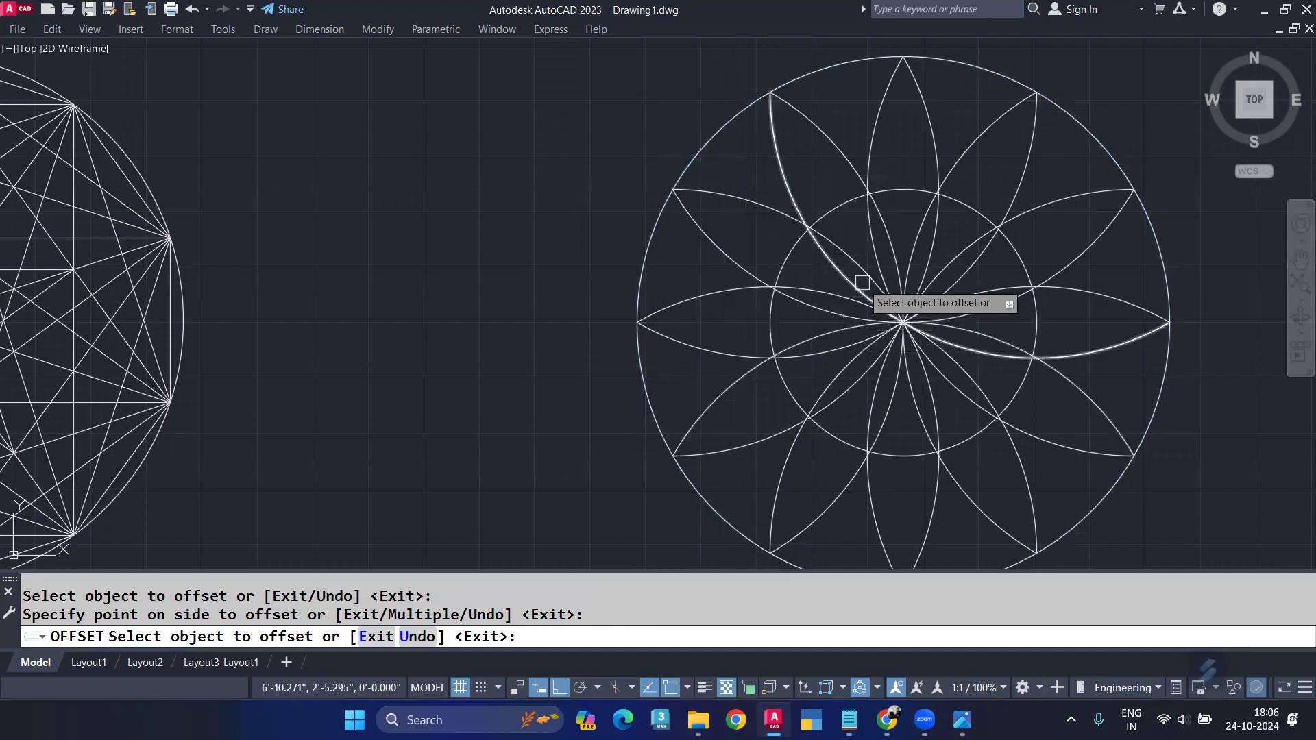
key(Return)
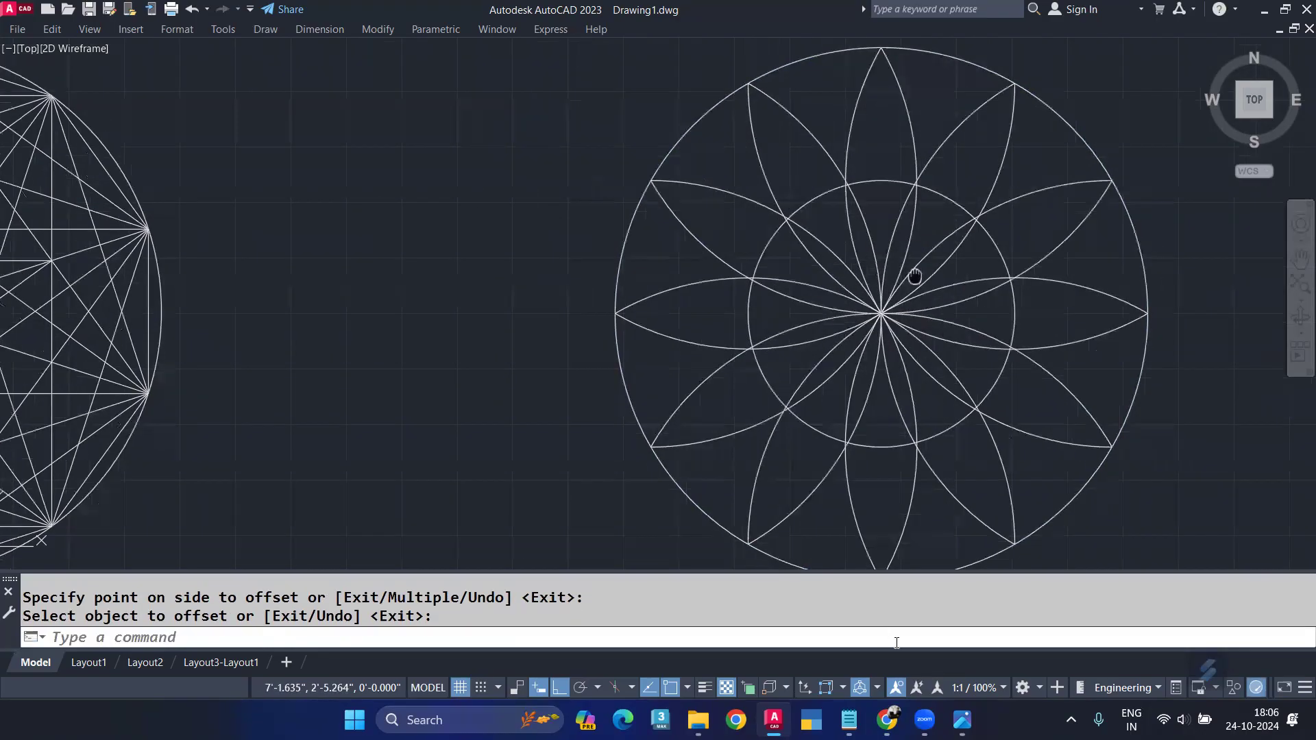
Check the petal centerlines in the reference image, and draw a line from the top petal's tip to the pattern's center.
click(964, 717)
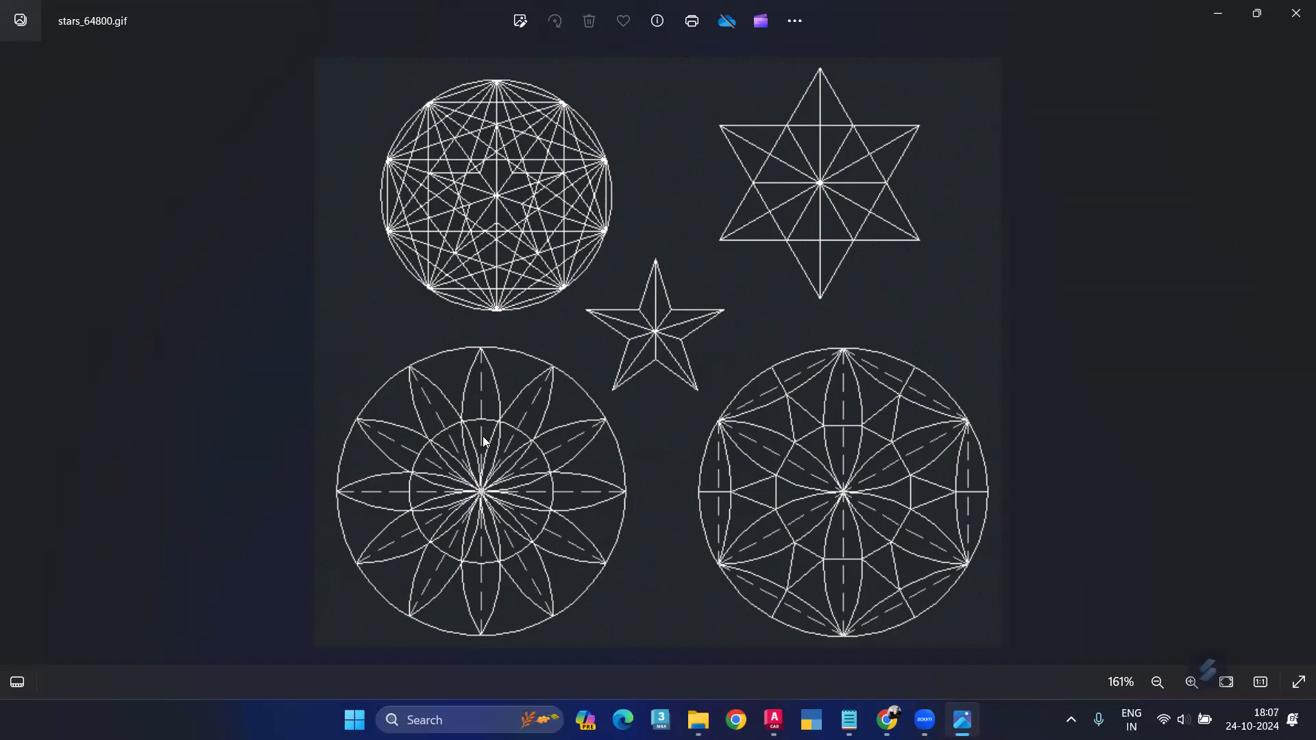
mouse_move(774, 720)
click(736, 598)
middle_drag(860, 171, 859, 285)
text(l)
key(Return)
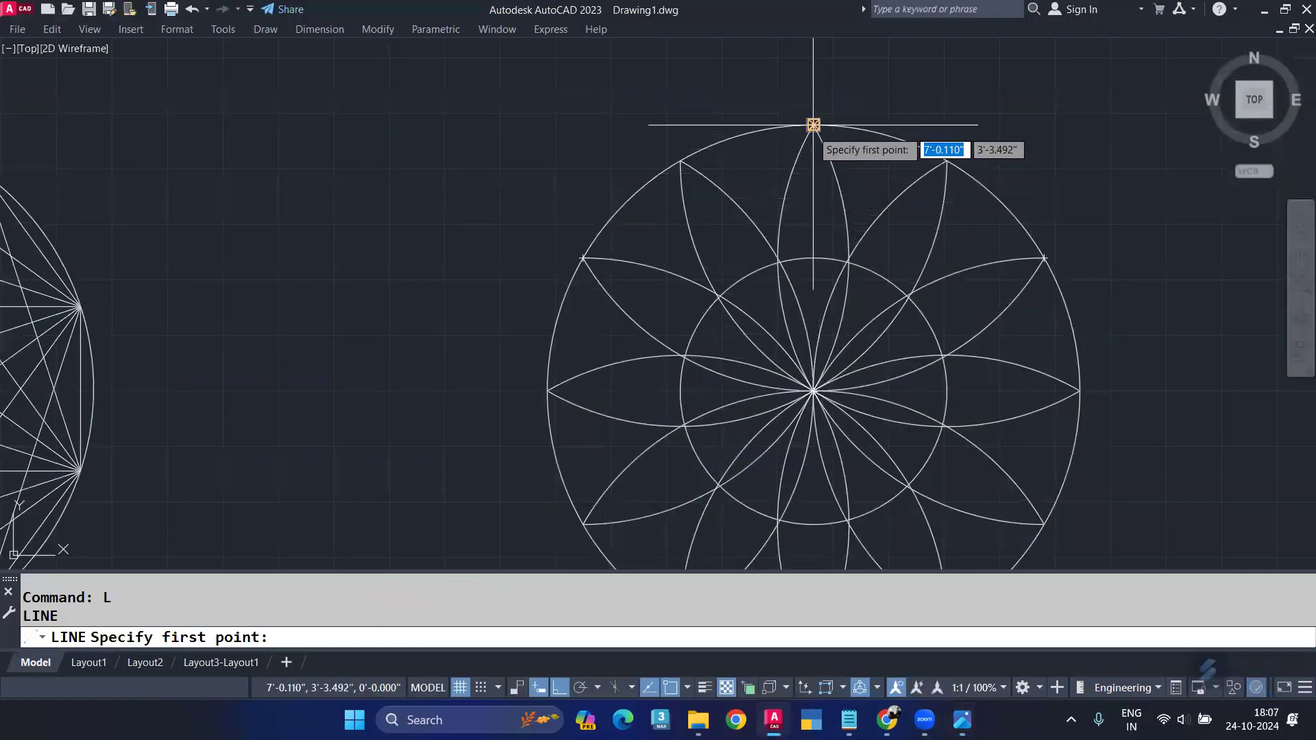
click(814, 125)
click(814, 391)
key(Return)
Break a short gap in the vertical centerline near the tip of the top petal.
scroll(802, 178, up, 2)
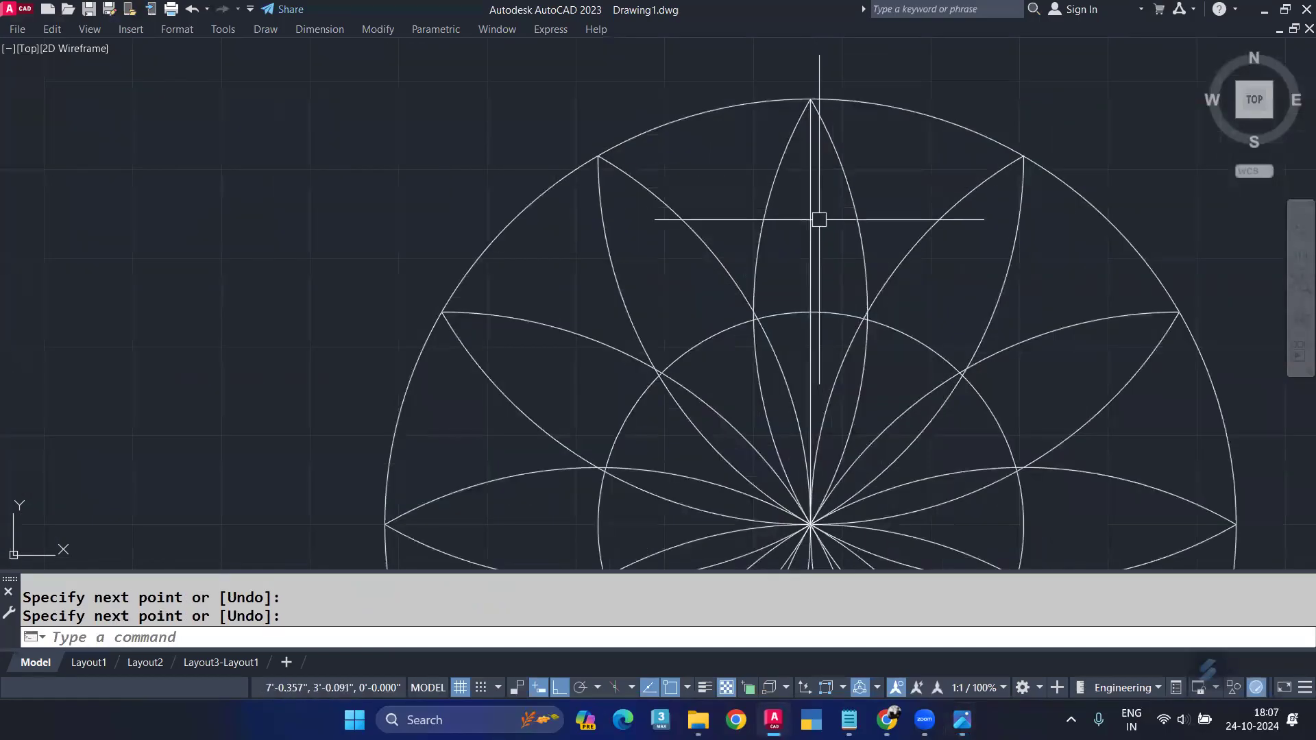
scroll(821, 211, up, 2)
middle_drag(821, 212, 822, 297)
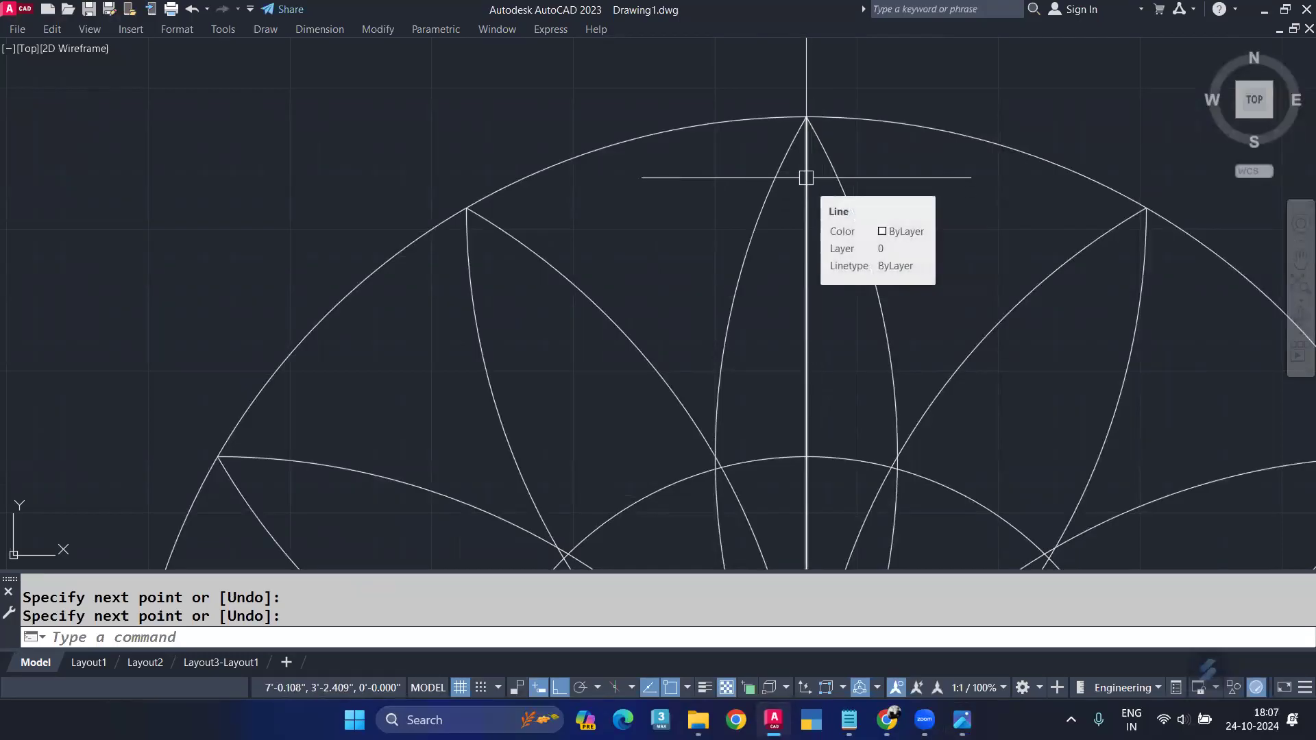
text(BR)
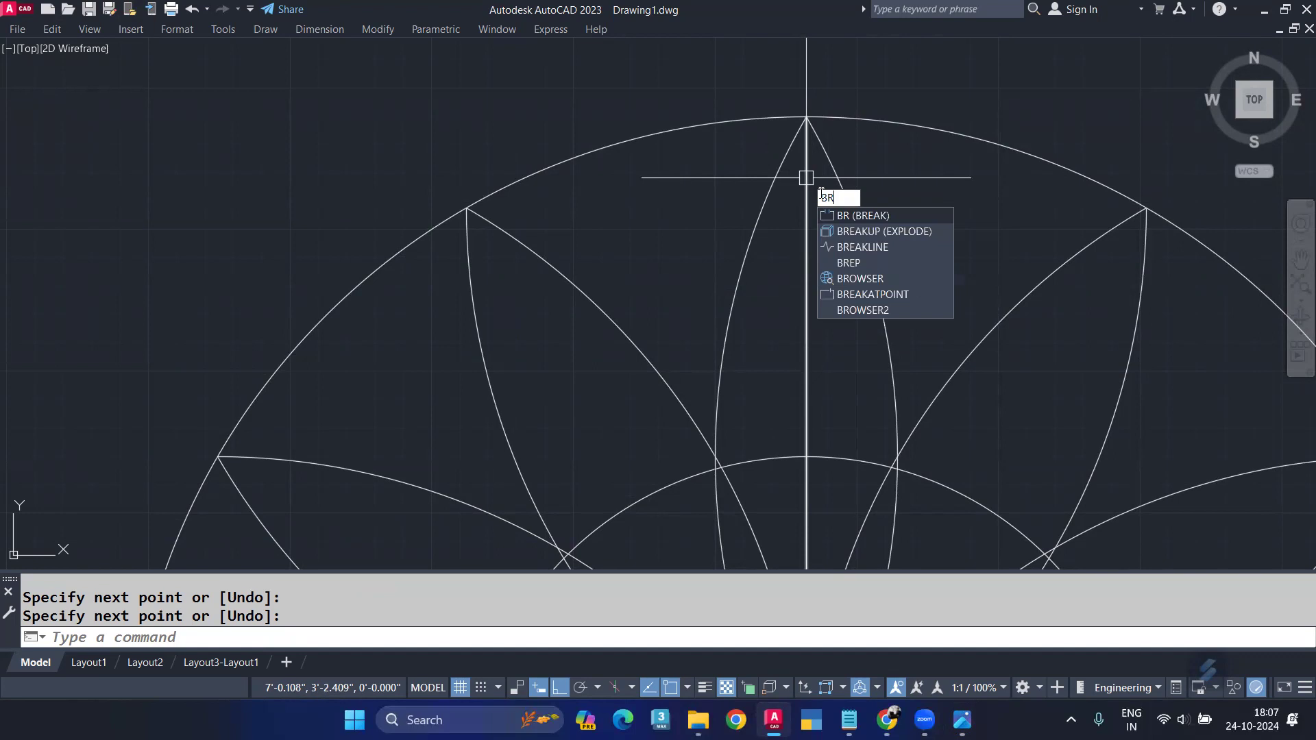
click(843, 216)
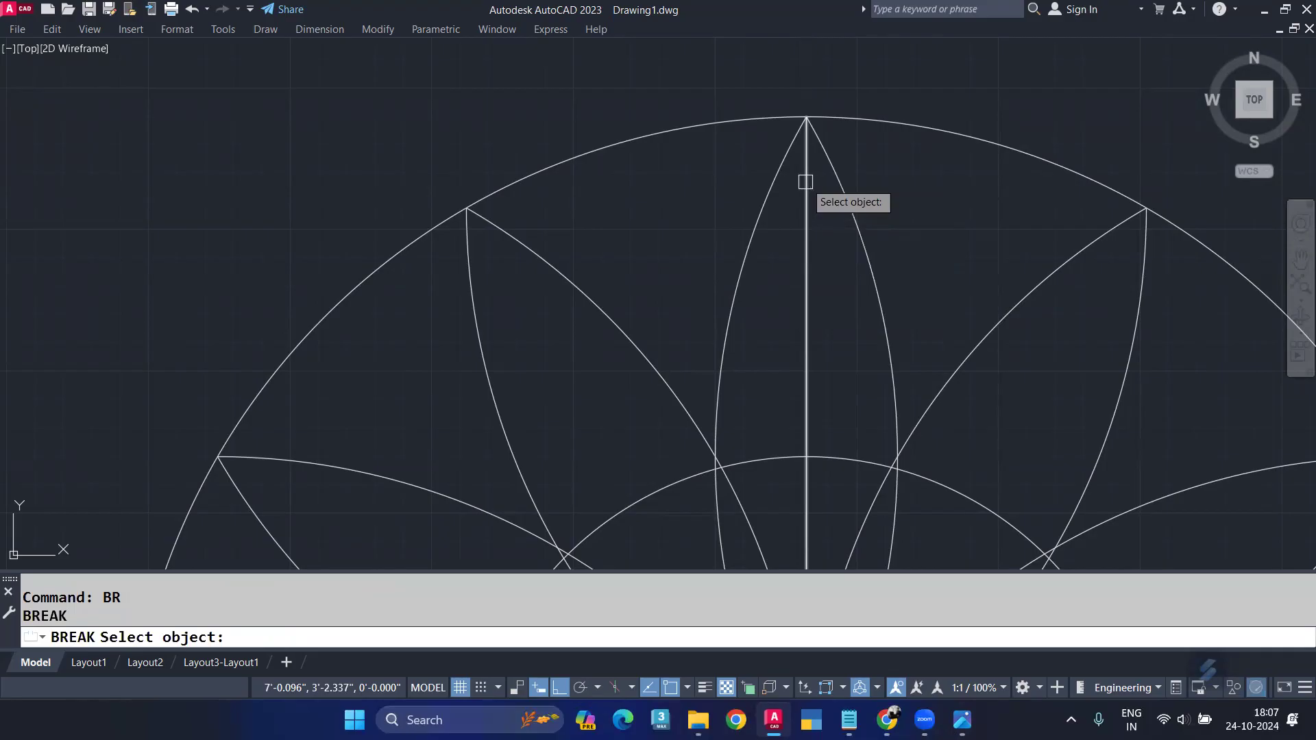
click(807, 172)
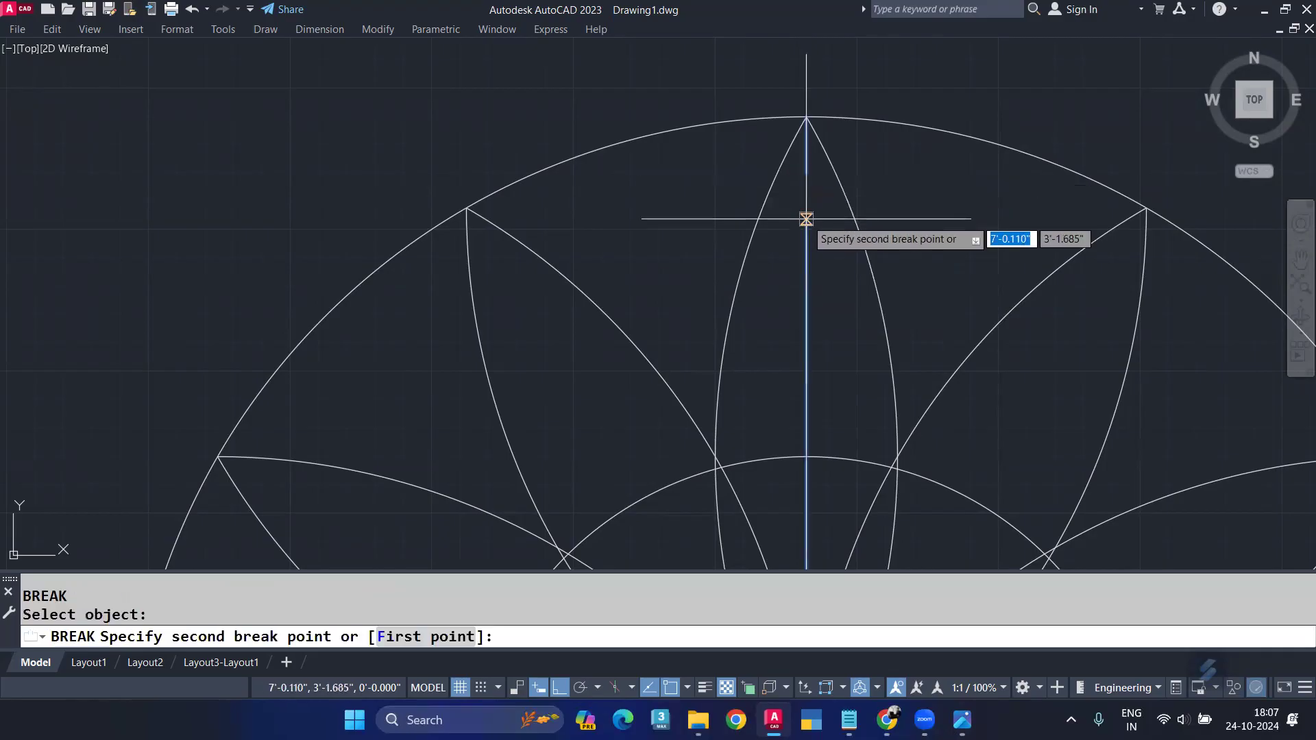
click(805, 219)
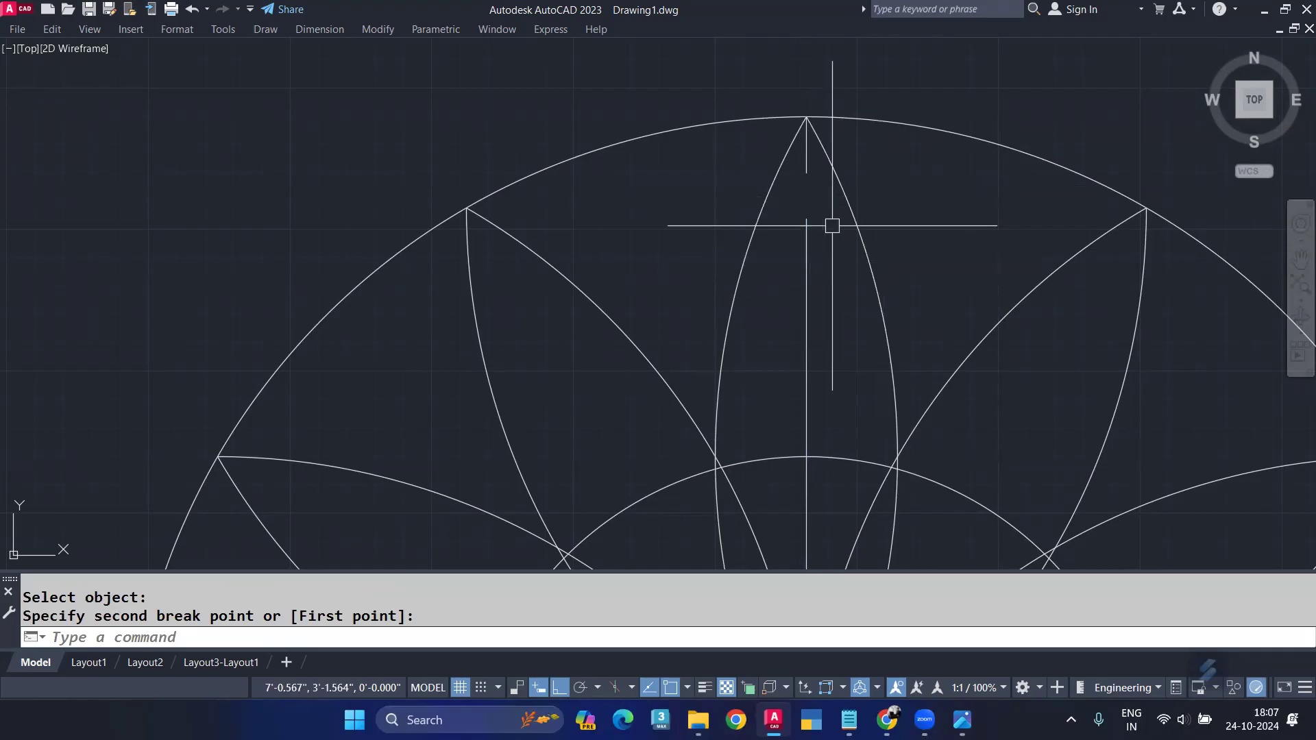
Break two more gaps in the vertical centerline, spaced down the top petal above the inner circle.
scroll(806, 172, up, 2)
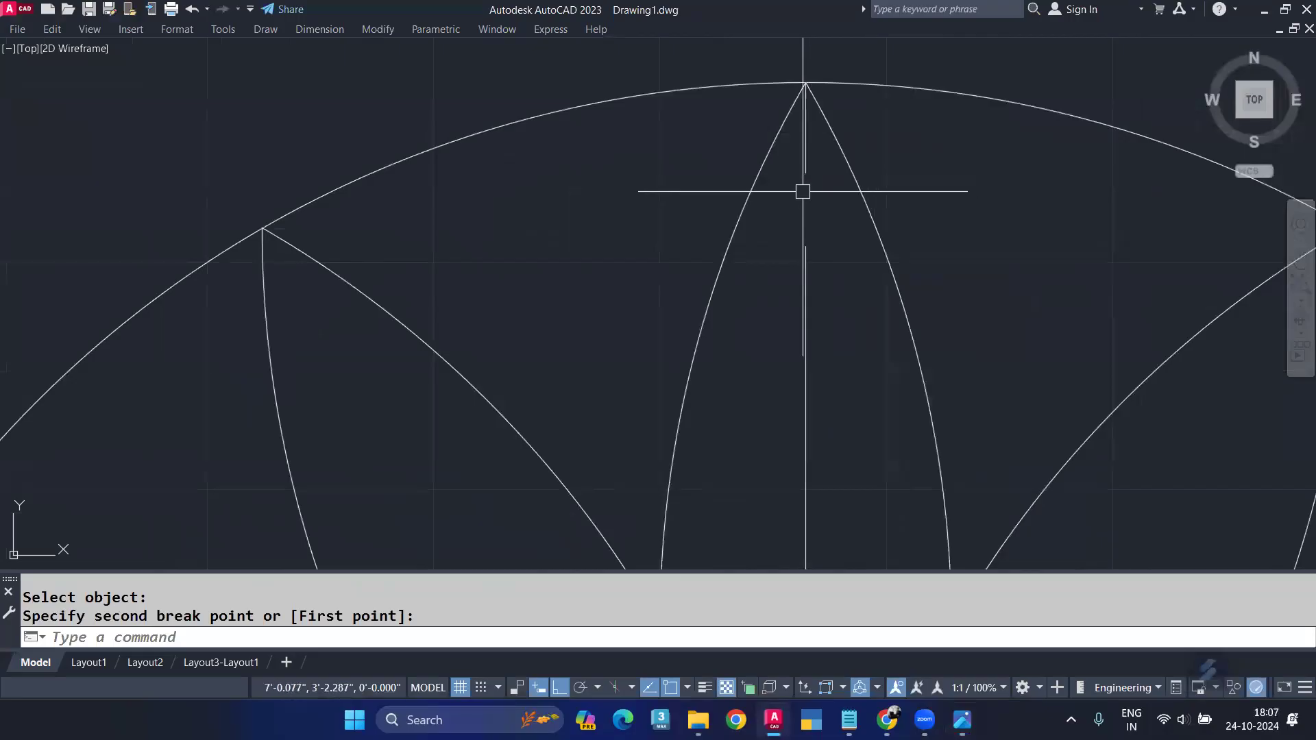
middle_drag(820, 294, 847, 159)
key(space)
click(812, 200)
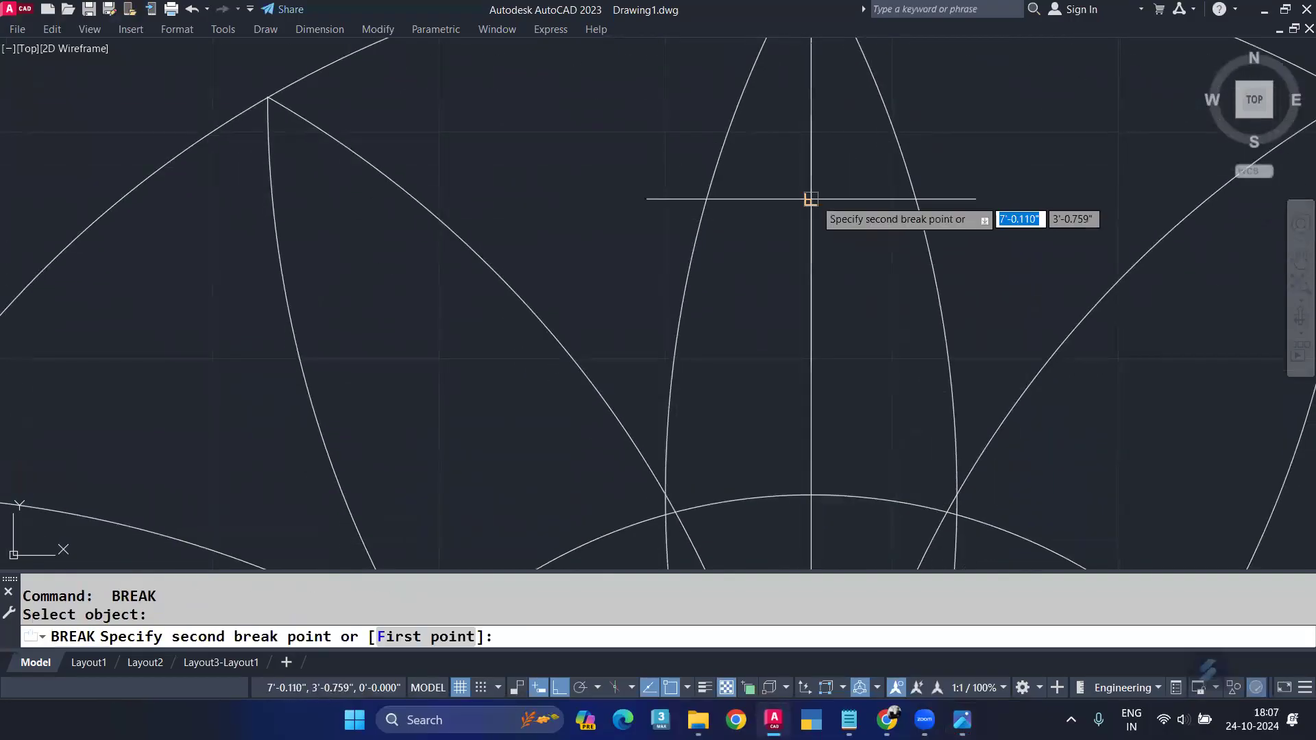
click(811, 252)
middle_drag(855, 347, 837, 238)
key(space)
click(794, 232)
click(796, 296)
middle_drag(796, 296, 847, 242)
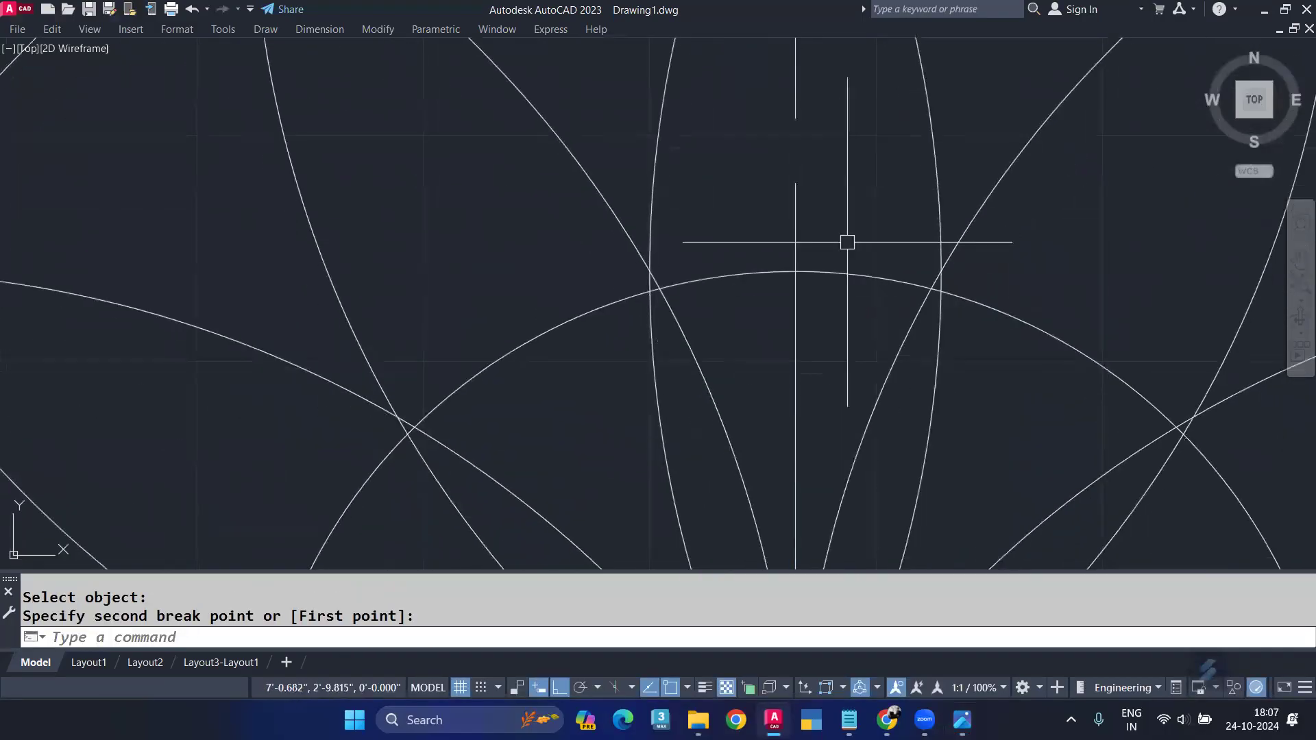
Break two gaps in the vertical centerline, one just above and one just below the inner circle.
key(space)
click(795, 241)
click(795, 272)
key(space)
click(796, 306)
click(796, 369)
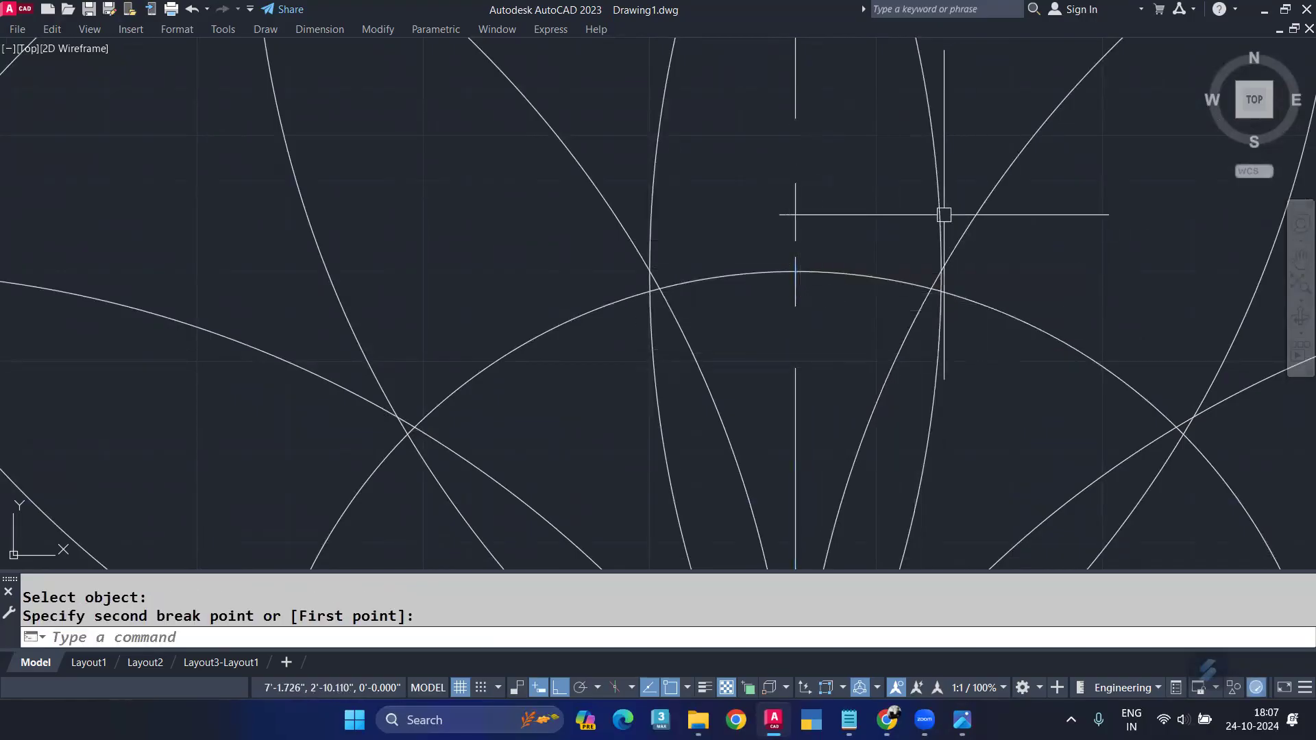
scroll(879, 203, down, 4)
scroll(878, 288, up, 3)
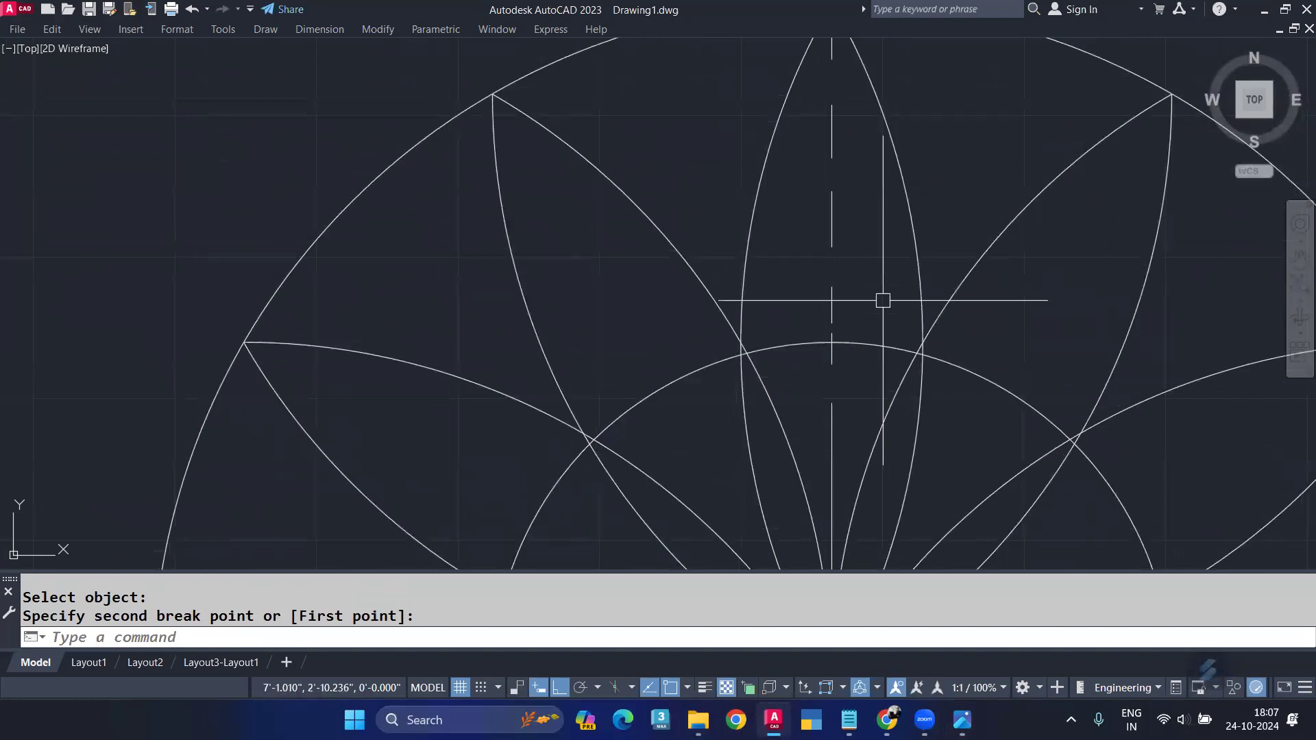
Undo the last four breaks in the vertical centerline.
key(Escape)
key(ctrl+z)
key(ctrl+z)
key(ctrl+z)
key(ctrl+z)
key(ctrl+z)
key(ctrl+z)
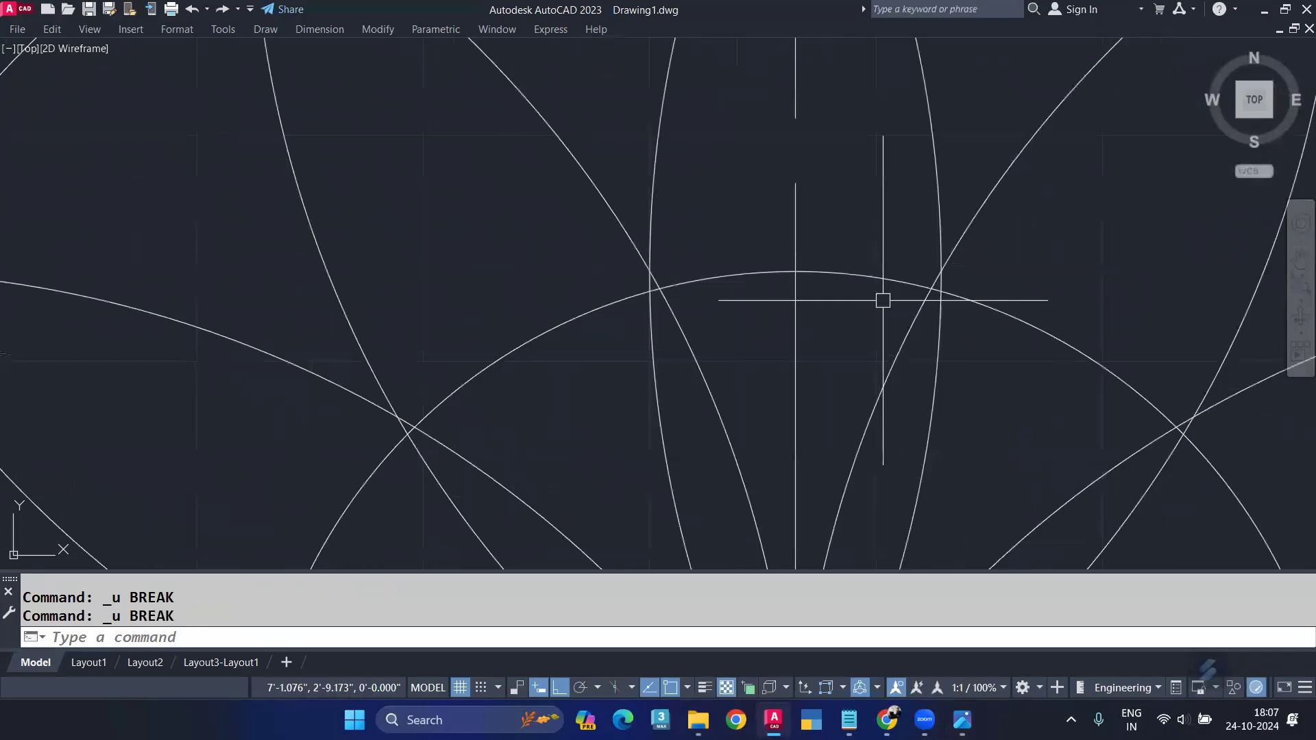
key(ctrl+z)
key(ctrl+z)
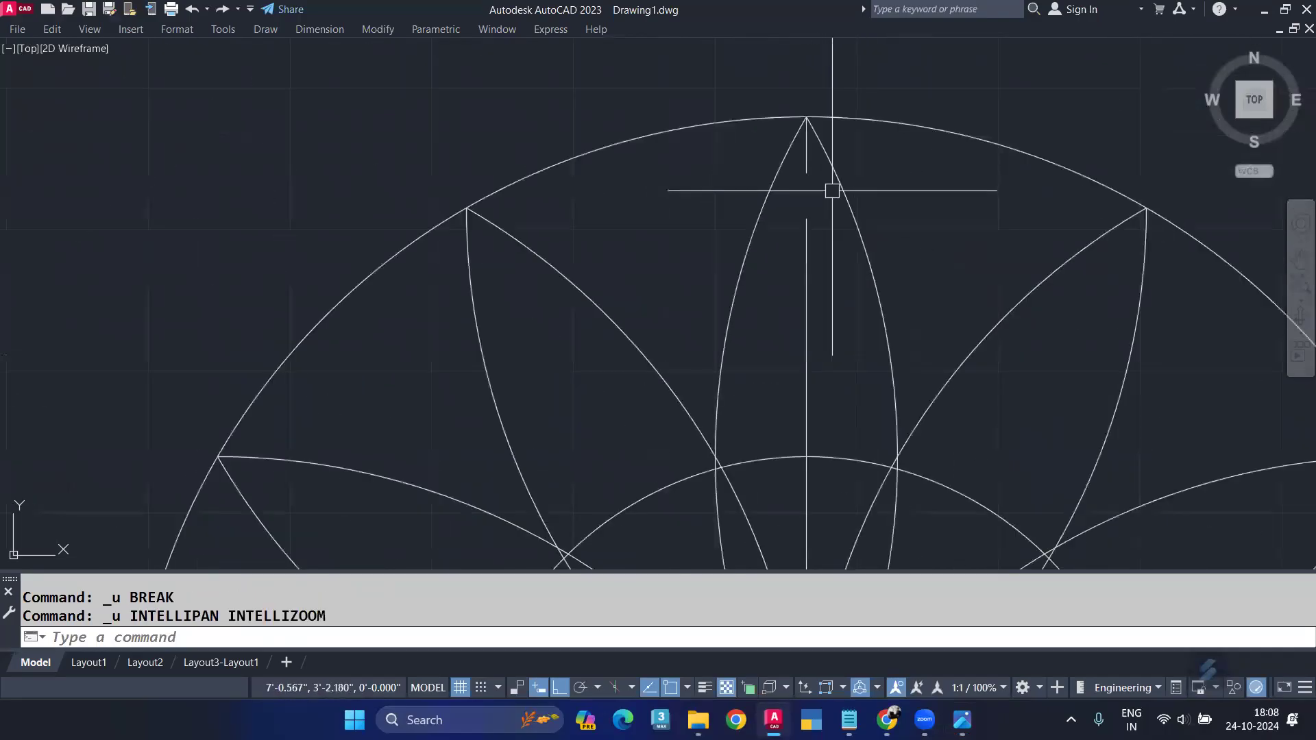
Erase the broken vertical centerline and load the HIDDEN linetype from acad.lin.
key(Delete)
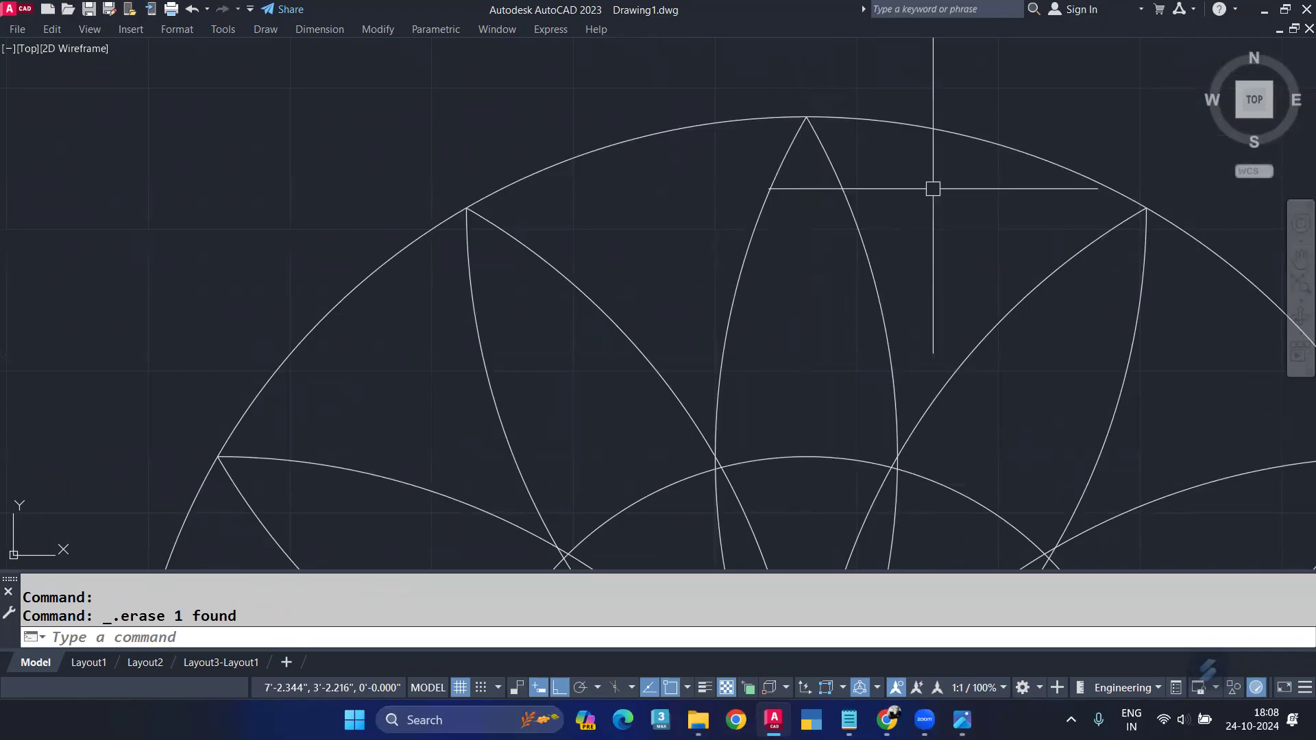
text(LT)
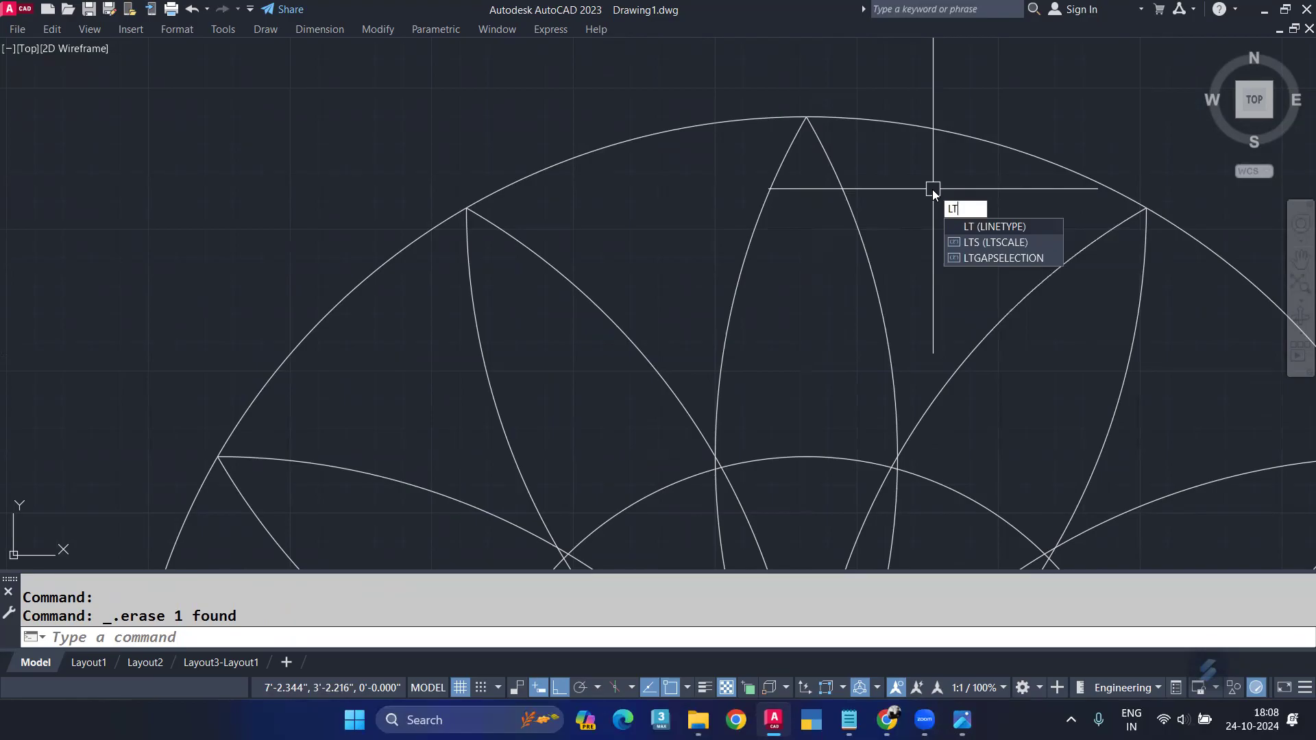
key(Return)
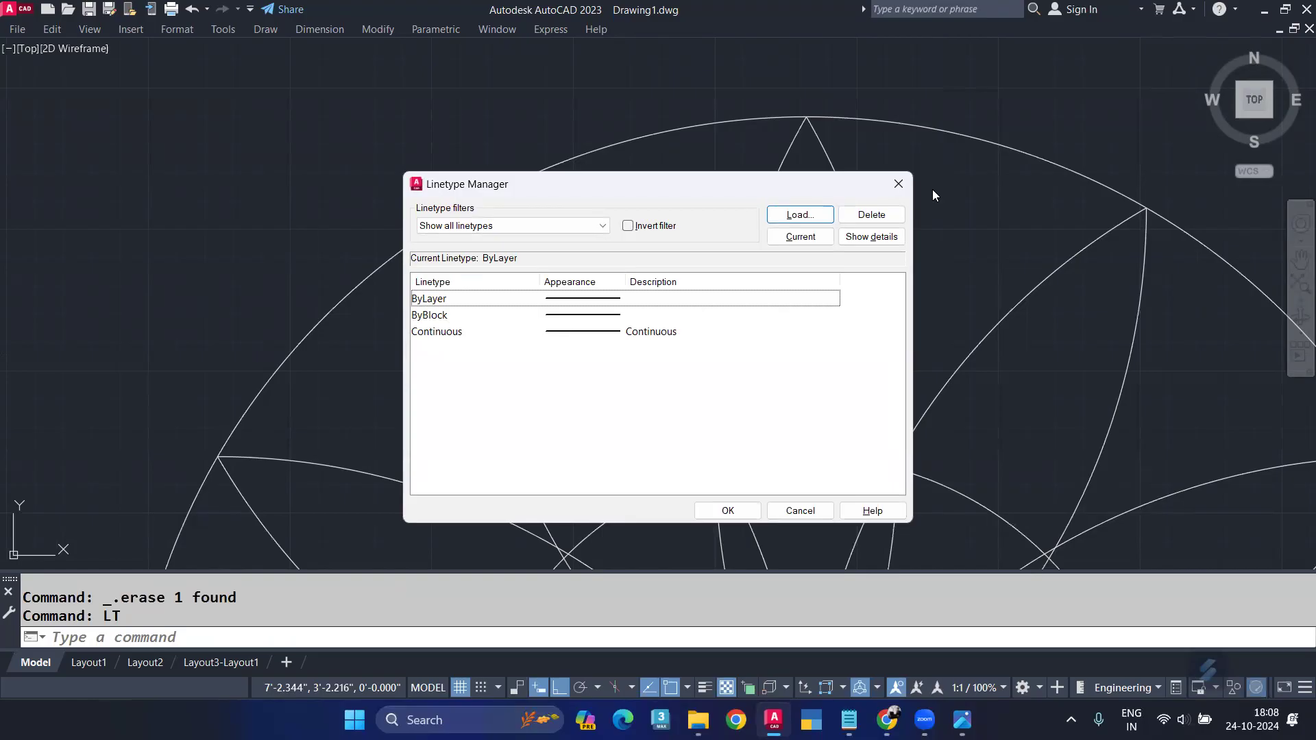
click(799, 215)
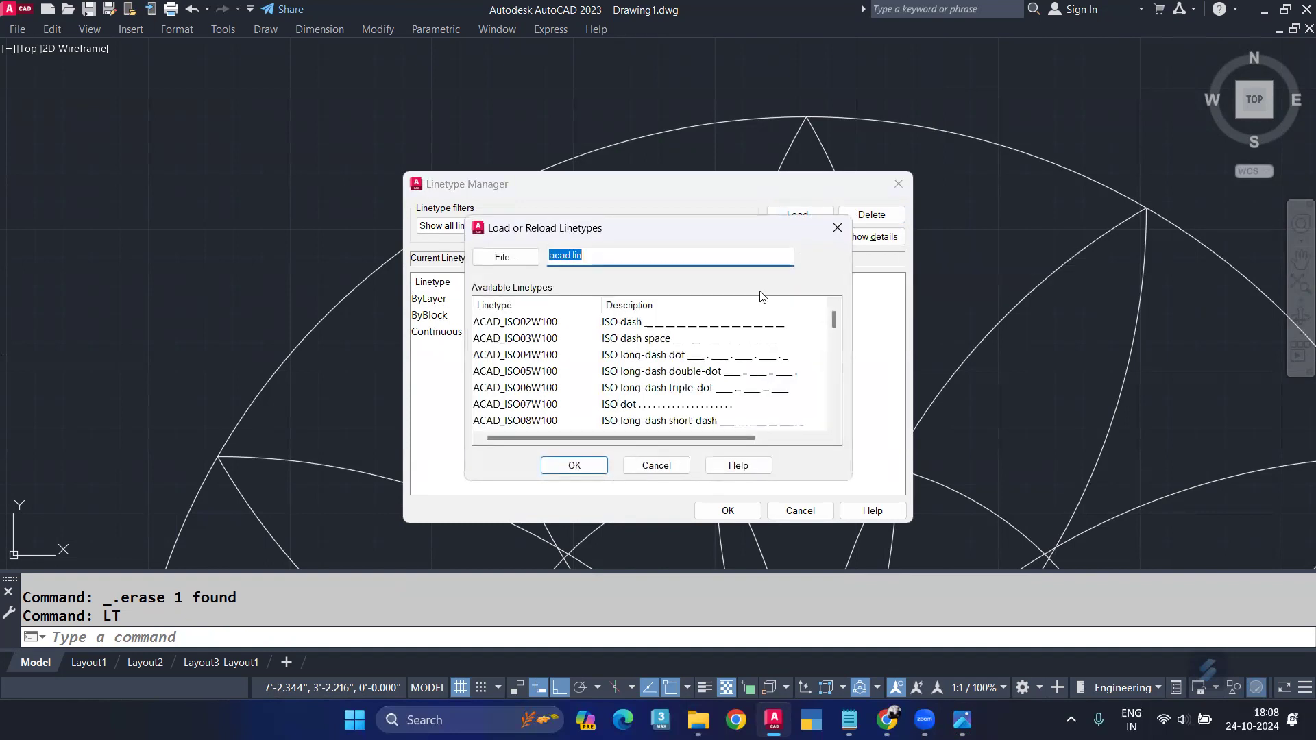
scroll(687, 391, down, 5)
scroll(687, 391, down, 7)
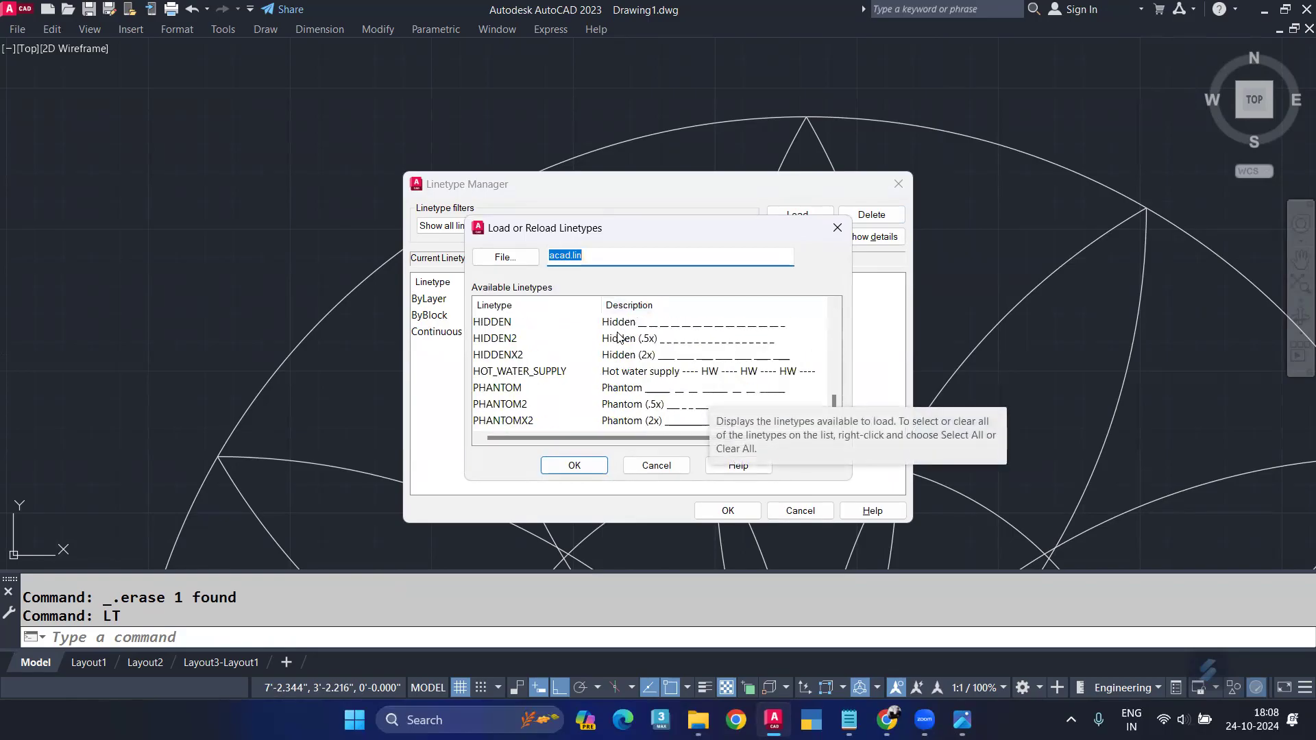
scroll(617, 336, up, 1)
scroll(620, 337, up, 1)
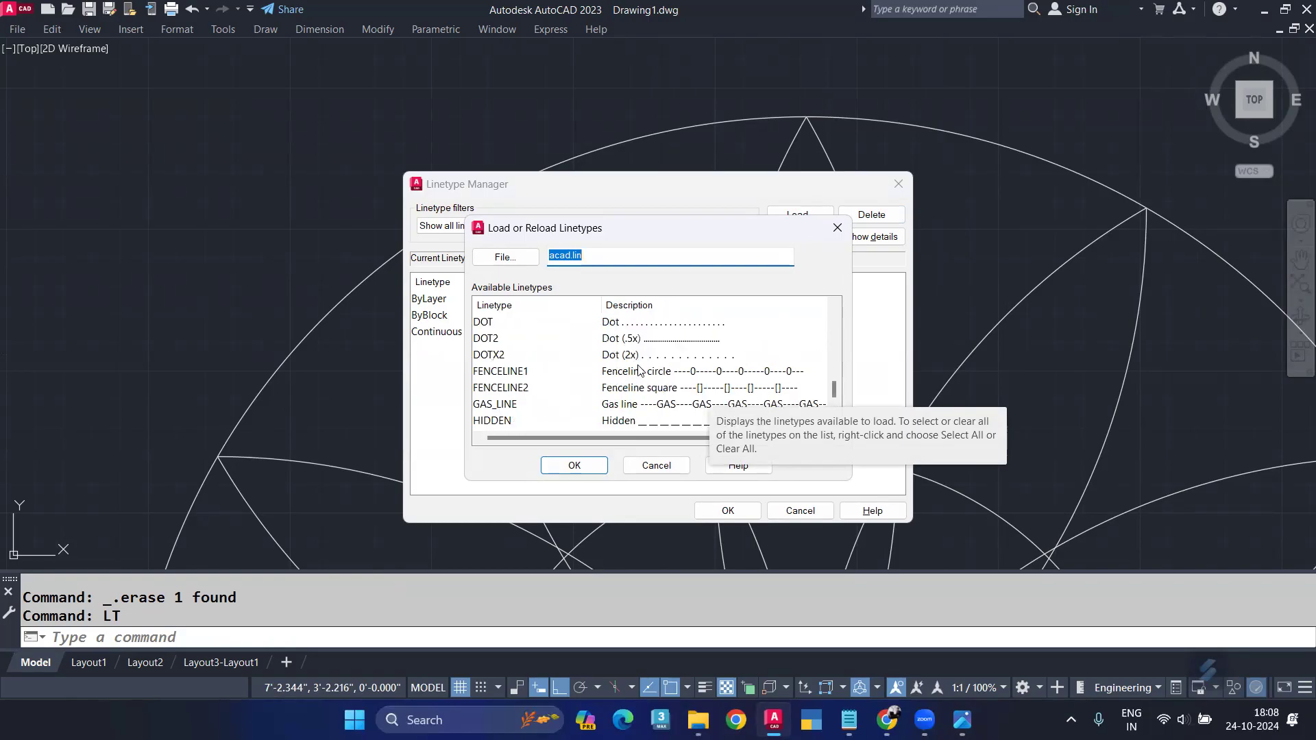
scroll(632, 392, down, 1)
click(663, 377)
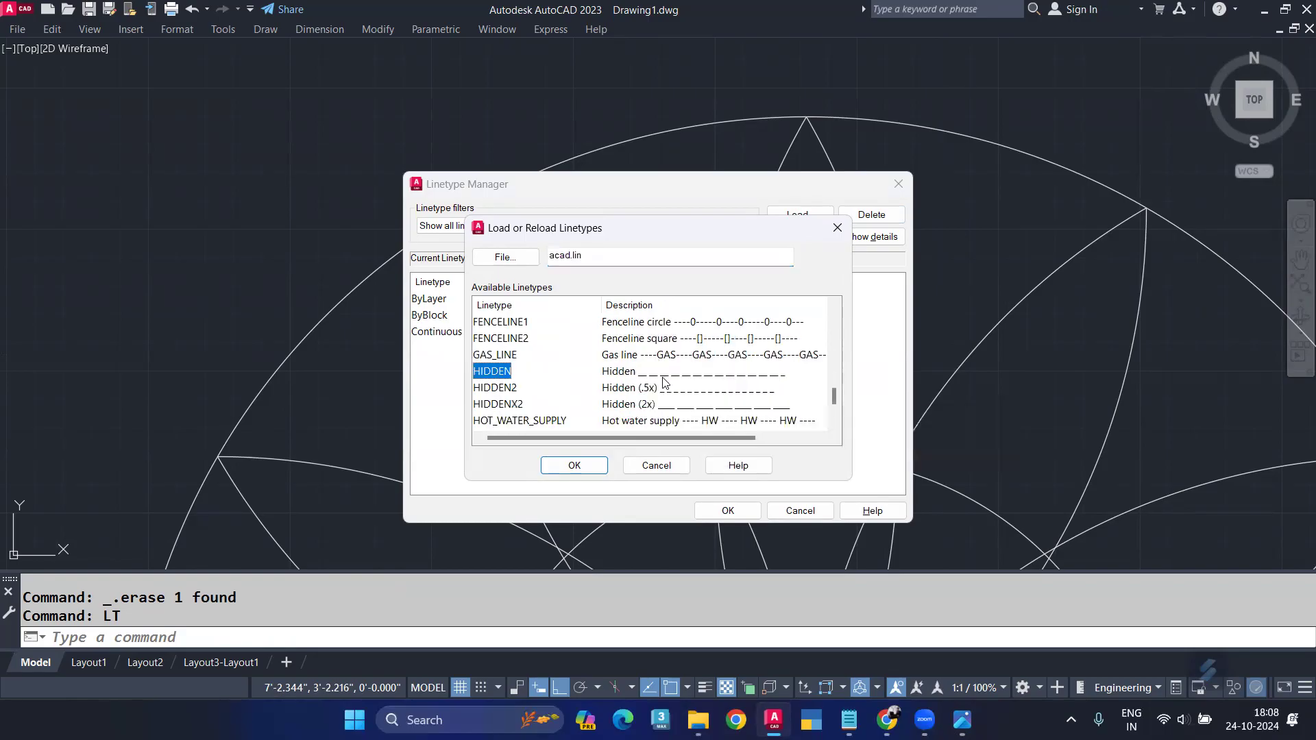
click(578, 465)
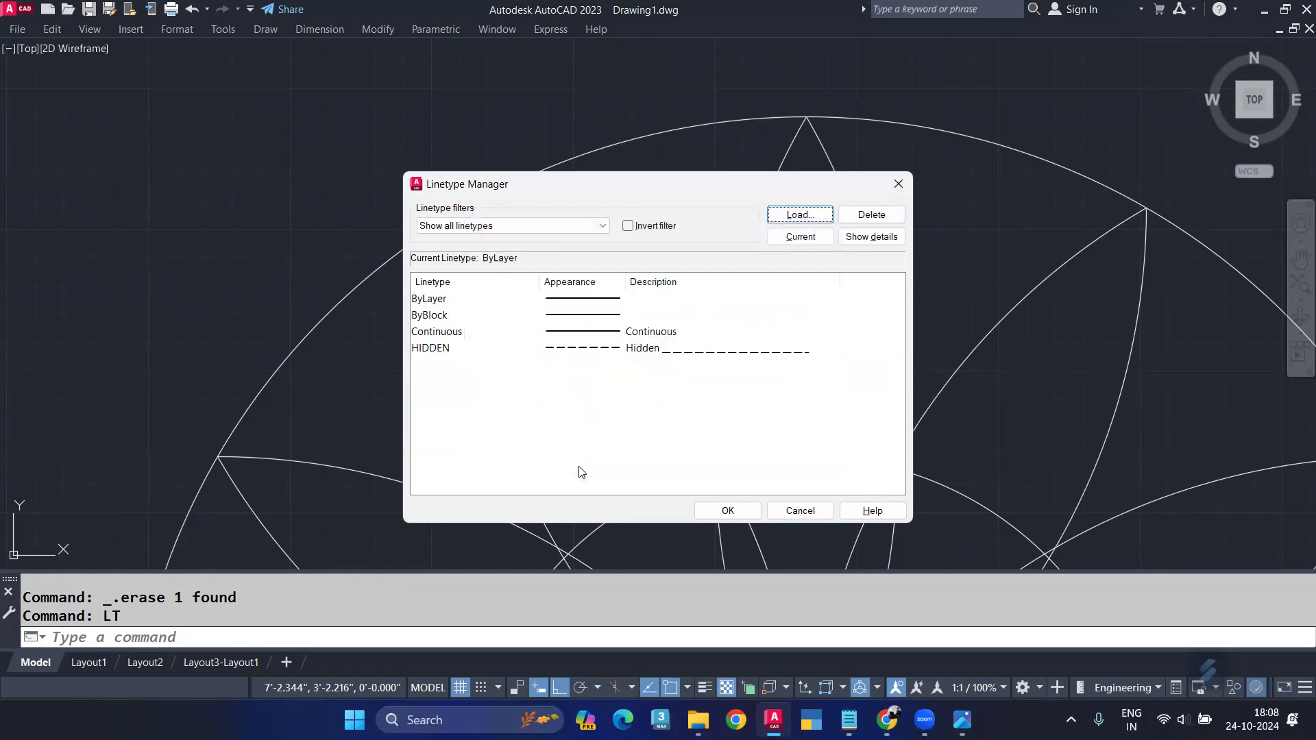
Make HIDDEN the current linetype and accept the linetype settings.
click(592, 350)
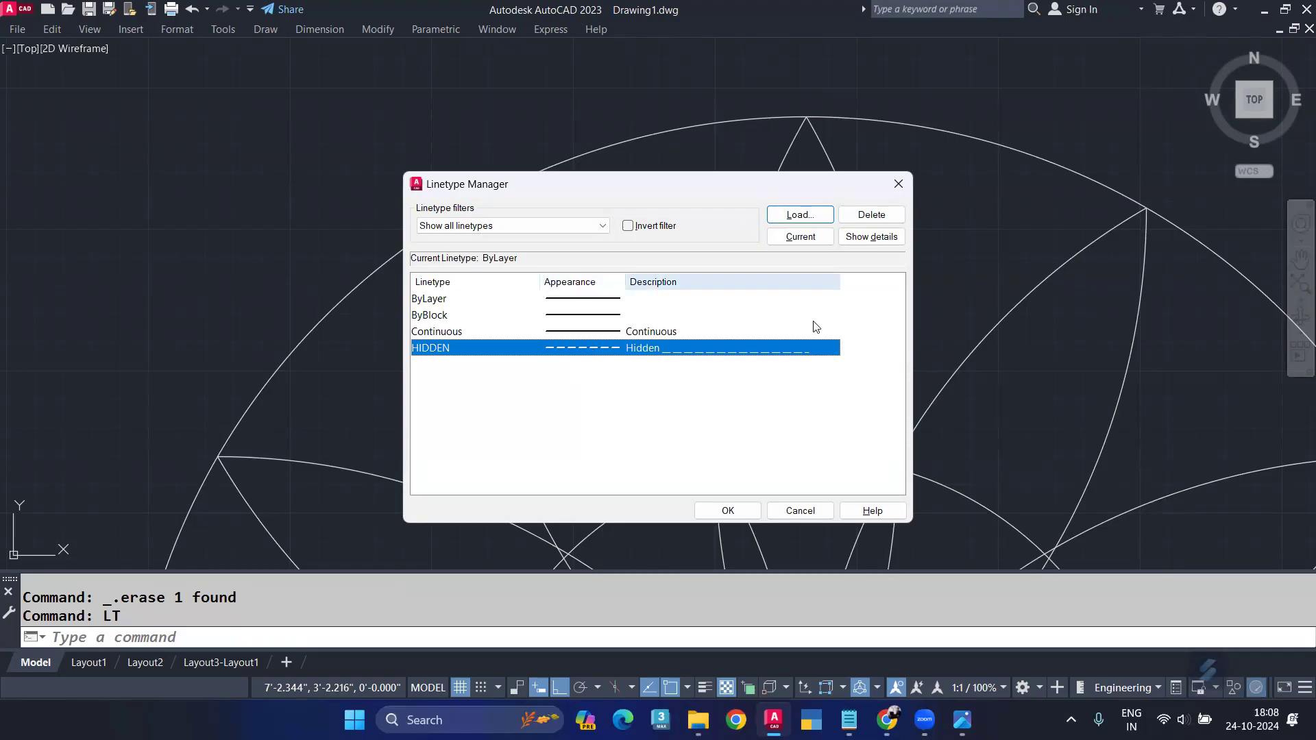
click(761, 447)
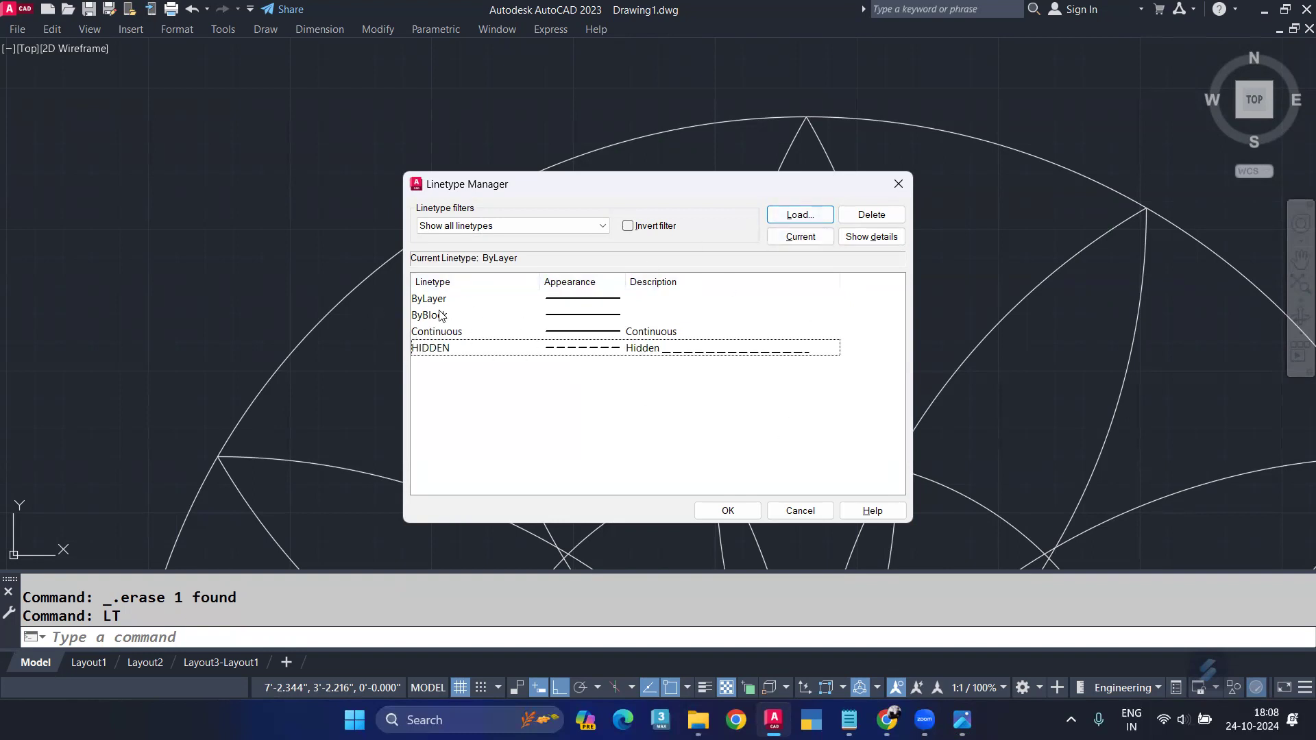
click(578, 351)
click(811, 239)
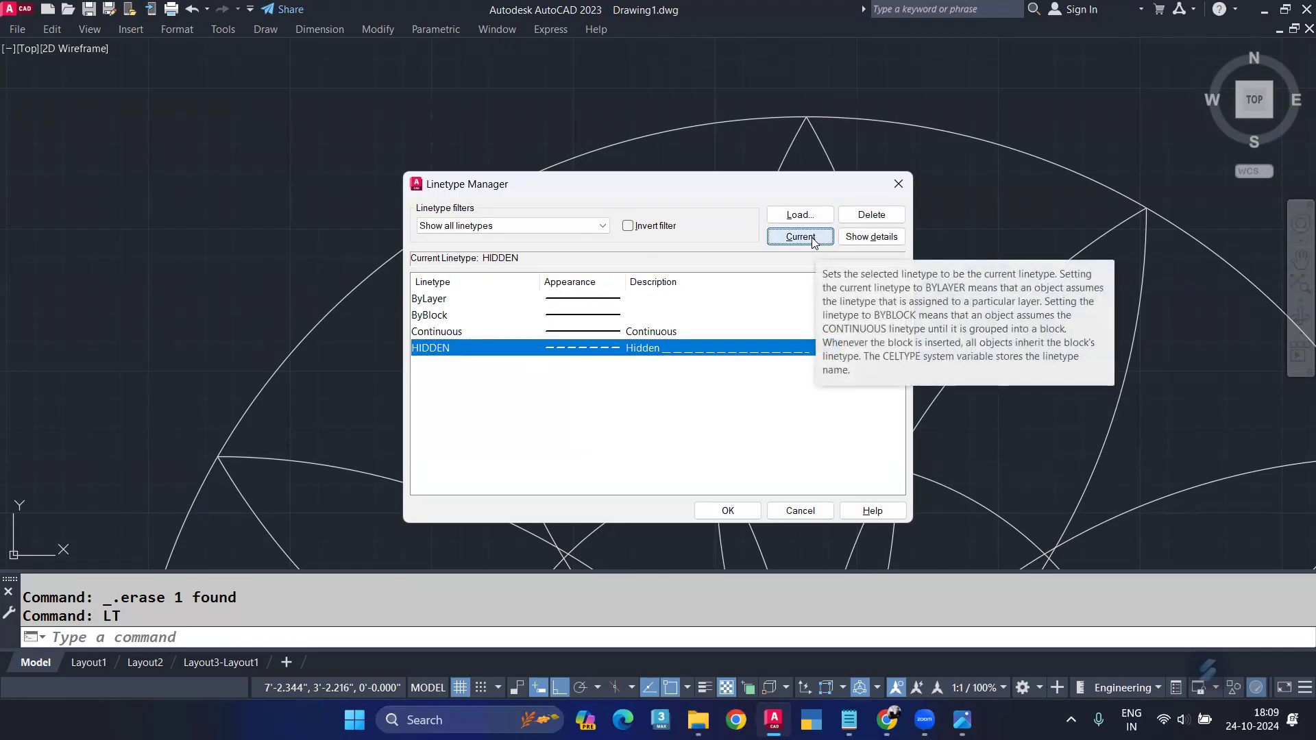
click(751, 509)
Draw a vertical line from the top petal's tip to the center of the petal pattern.
scroll(755, 293, down, 4)
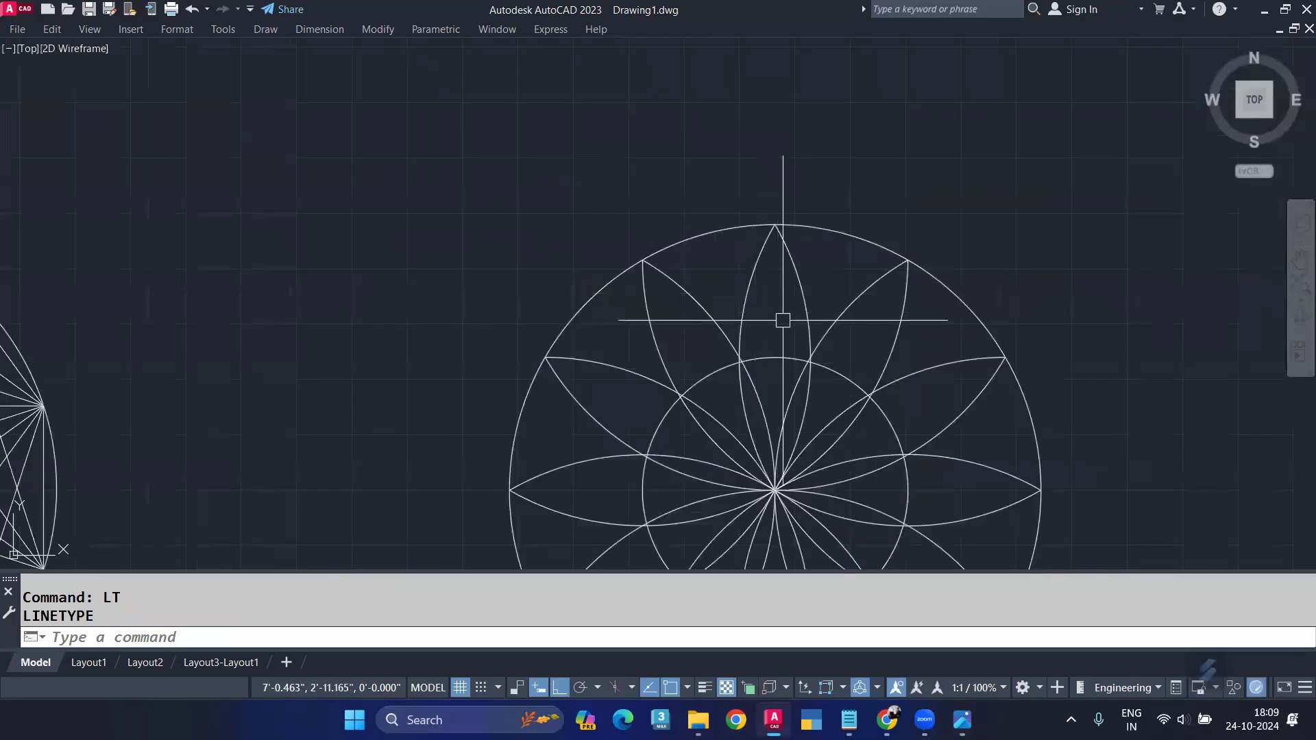
text(L)
key(Return)
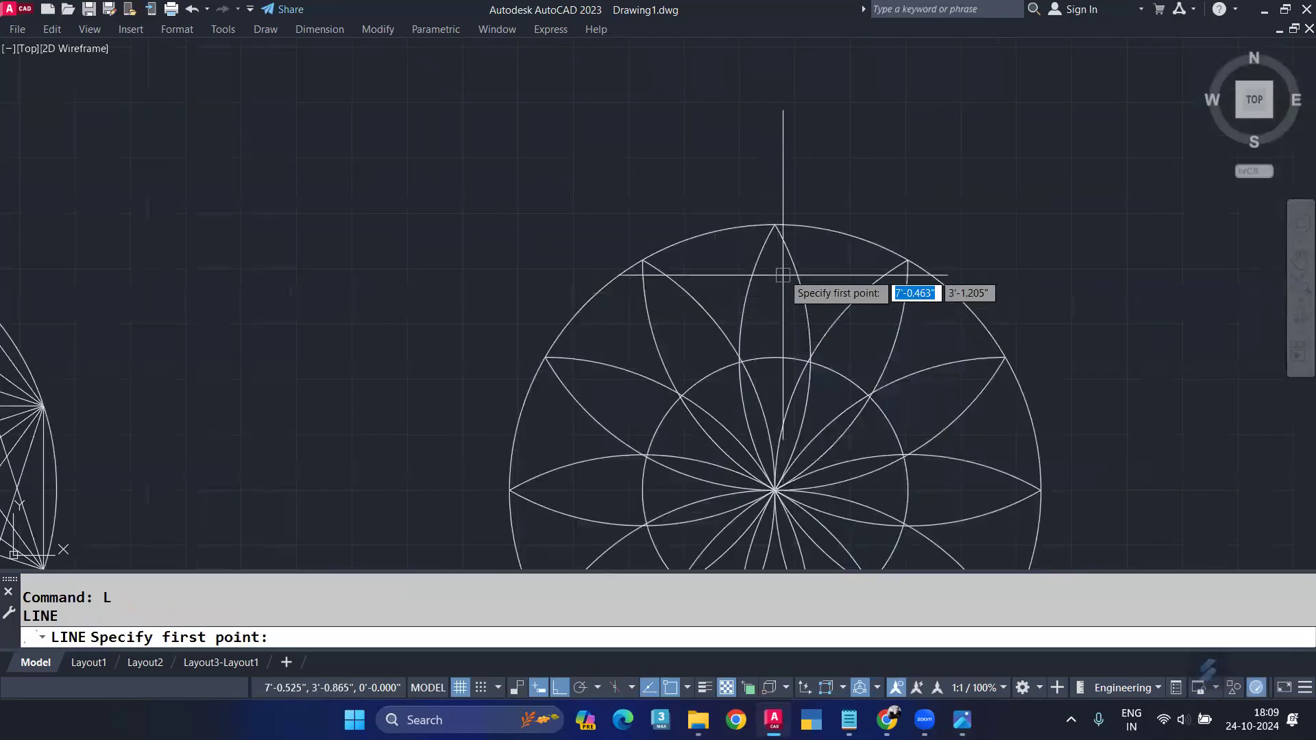
click(775, 224)
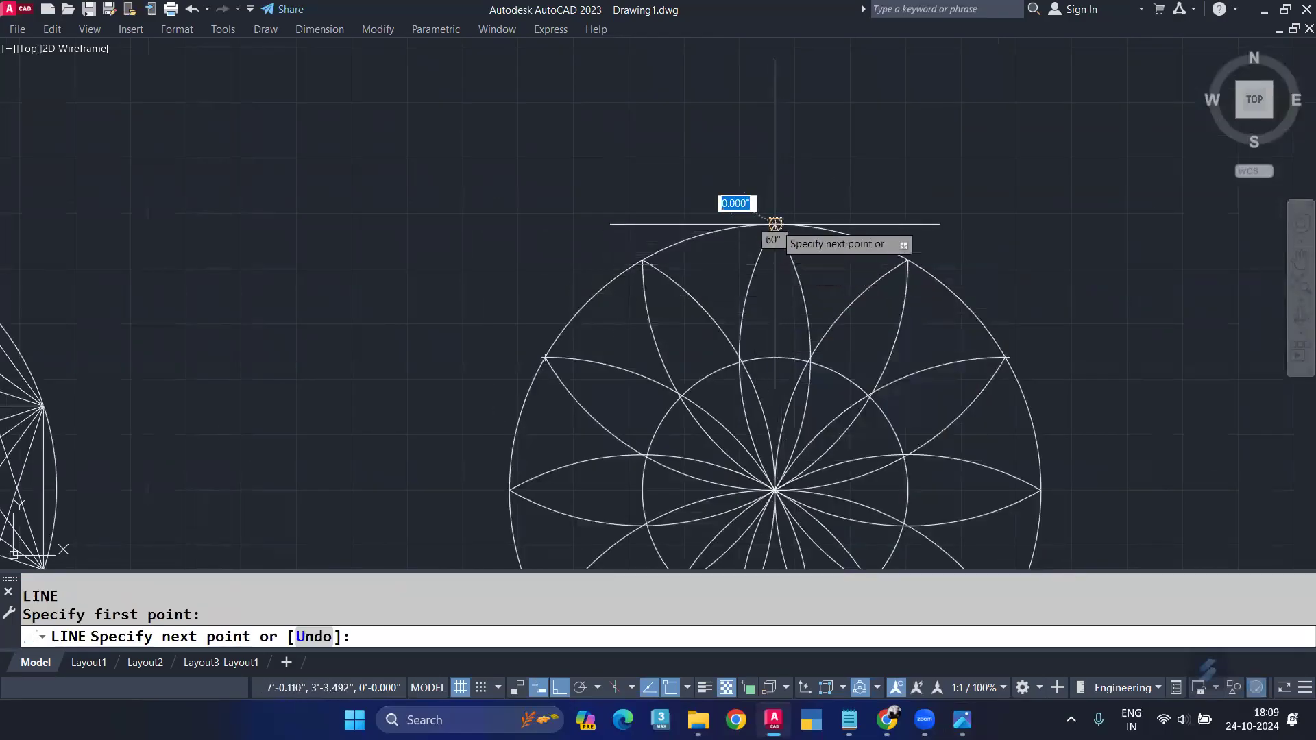
click(776, 492)
key(Return)
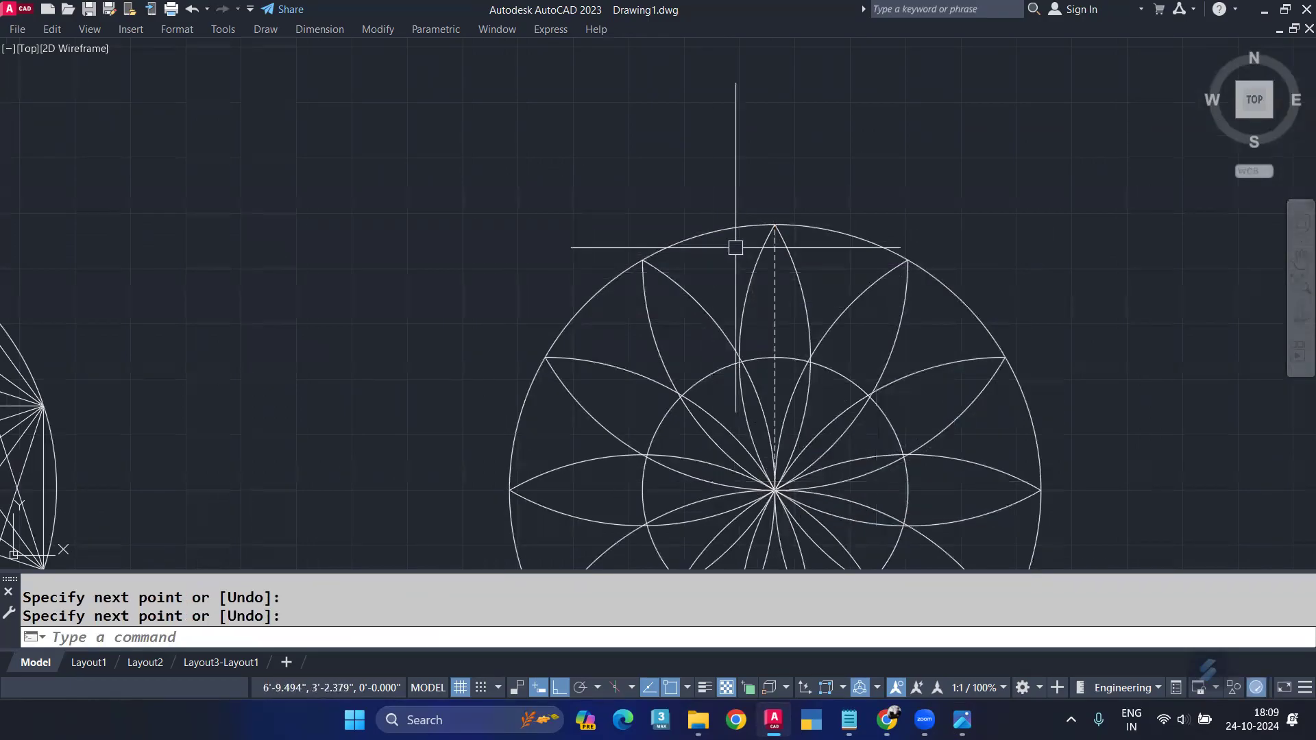
Set the linetype scale of the top petal's dashed centerline to 5 in its properties.
click(777, 315)
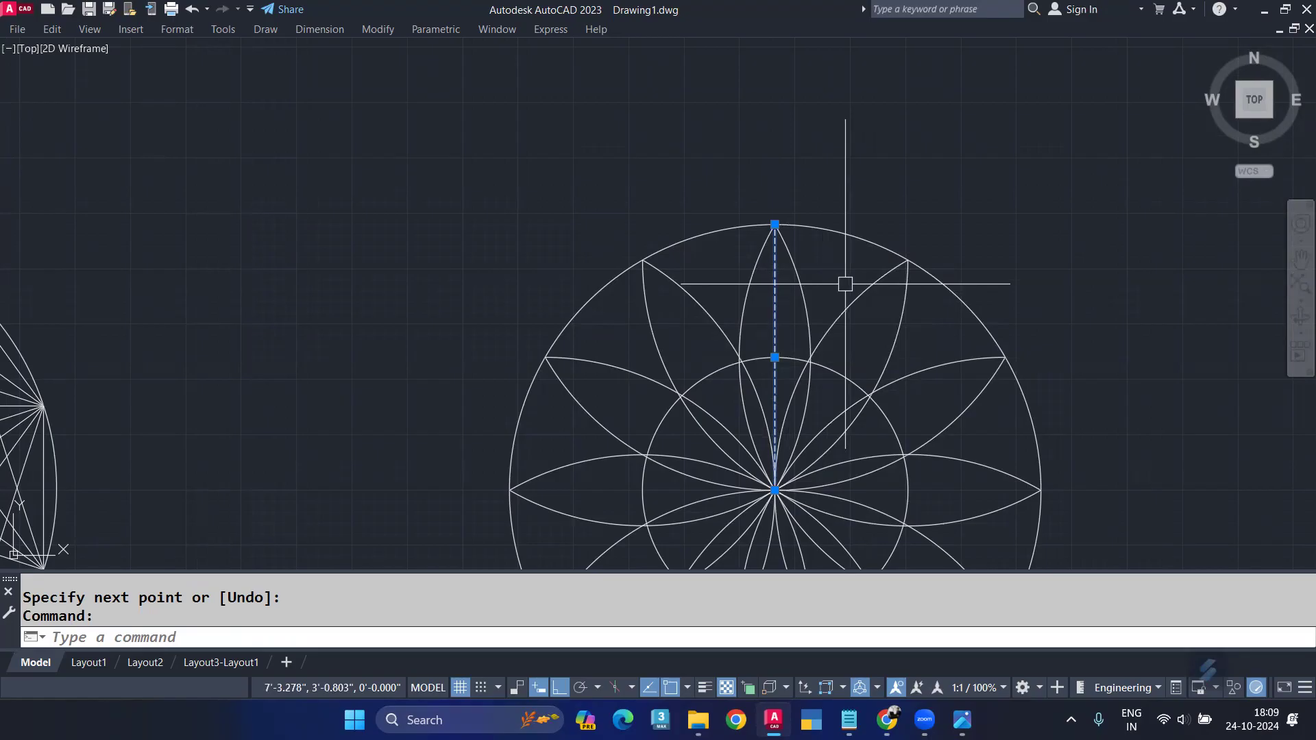
double_click(774, 326)
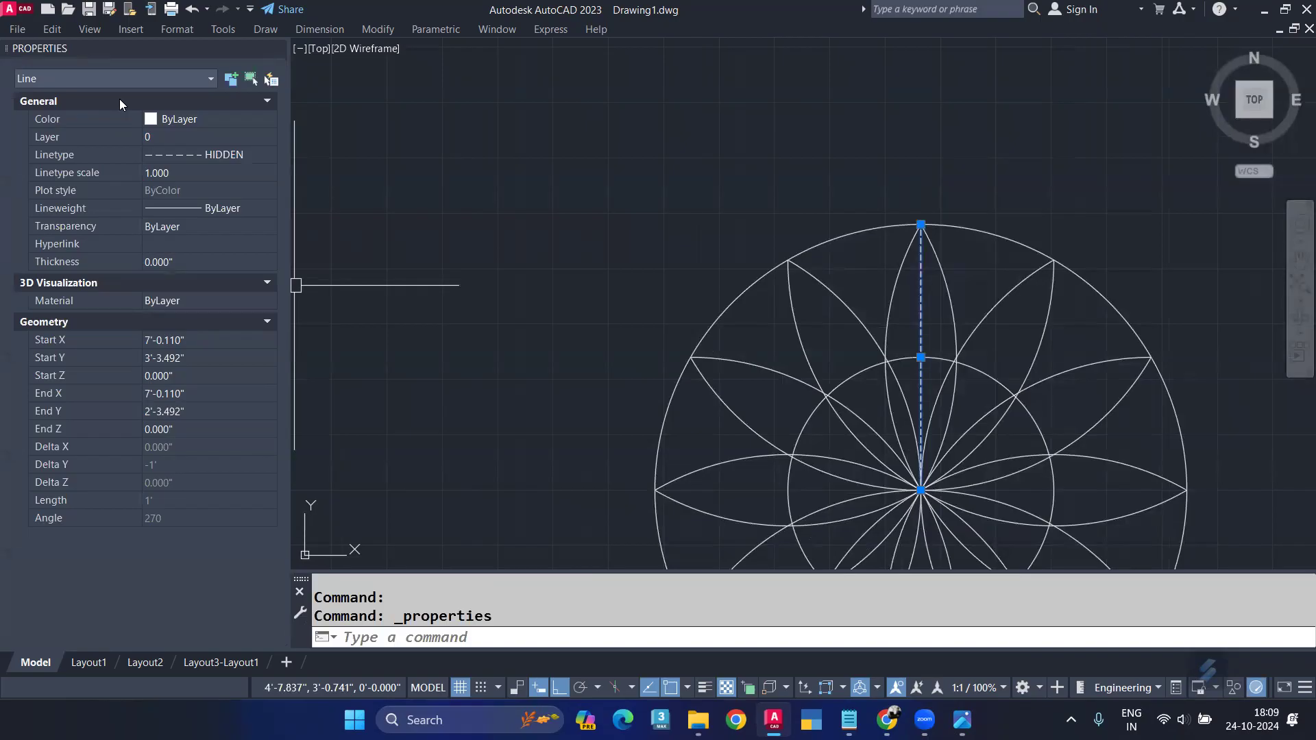
click(213, 156)
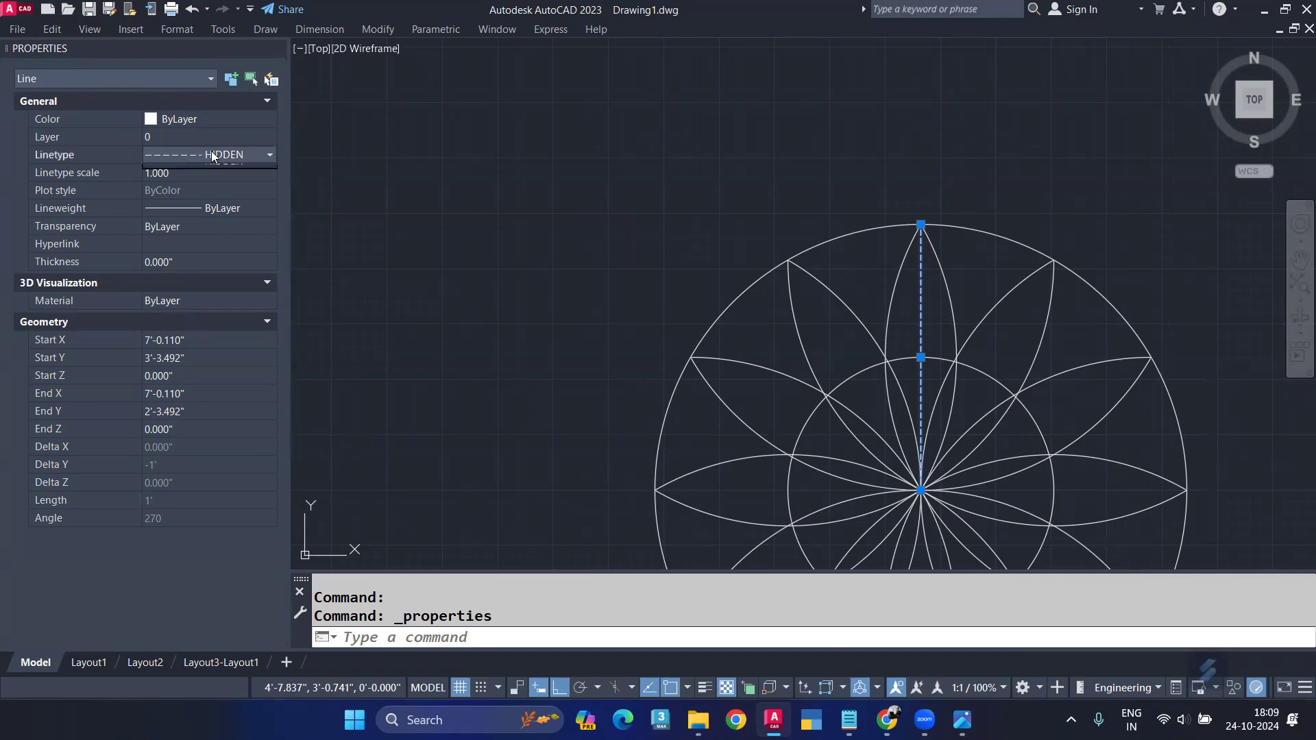
click(214, 156)
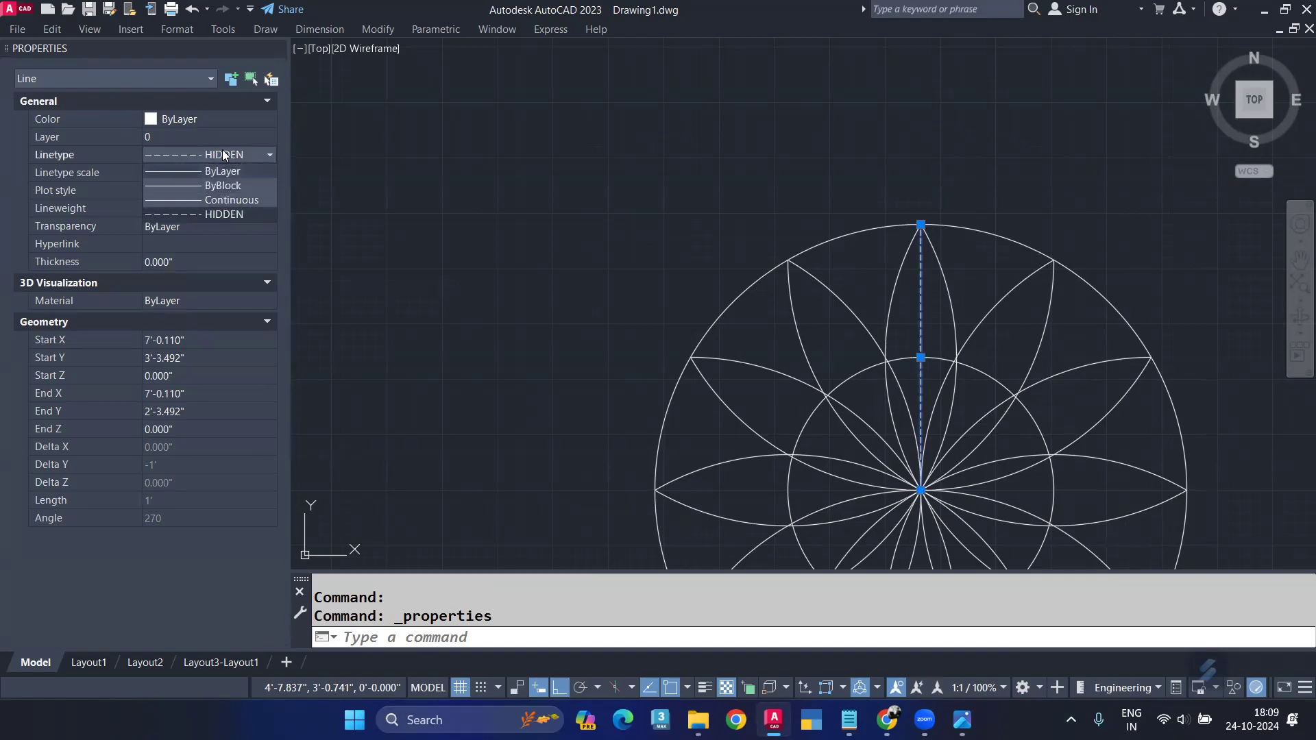
click(223, 151)
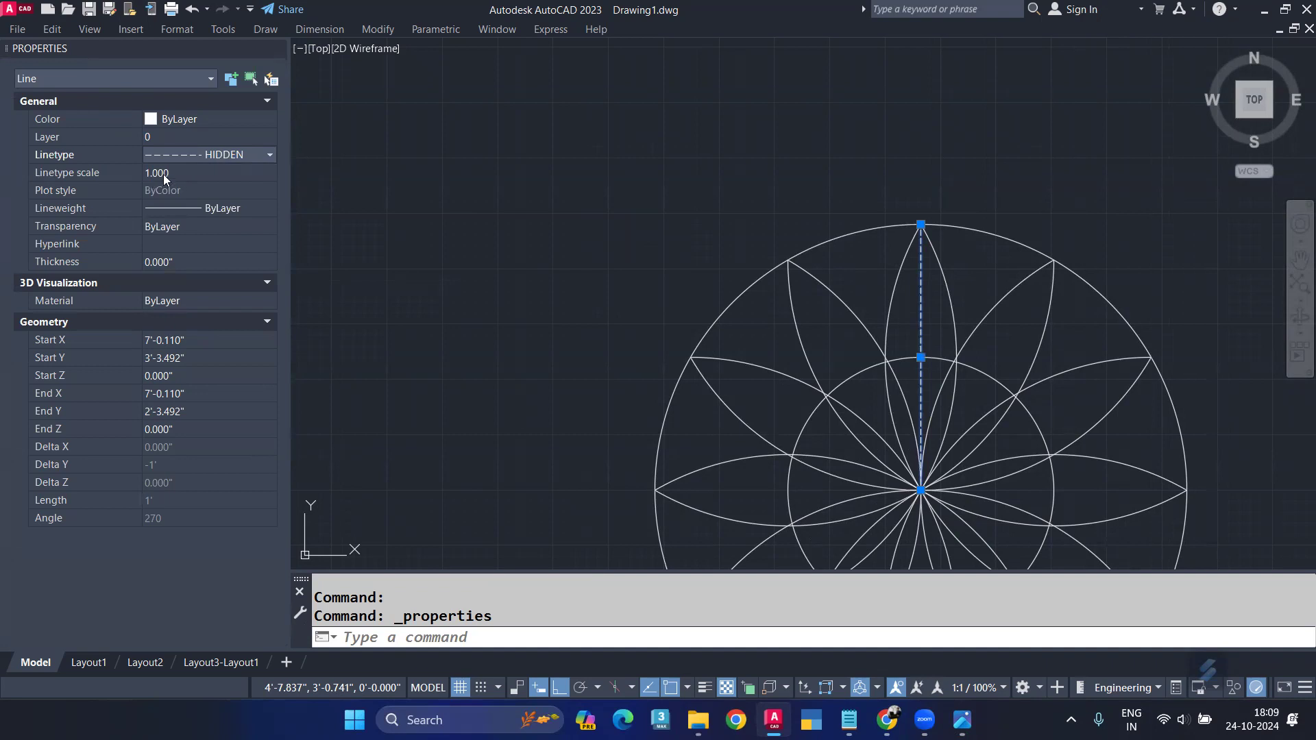
click(164, 174)
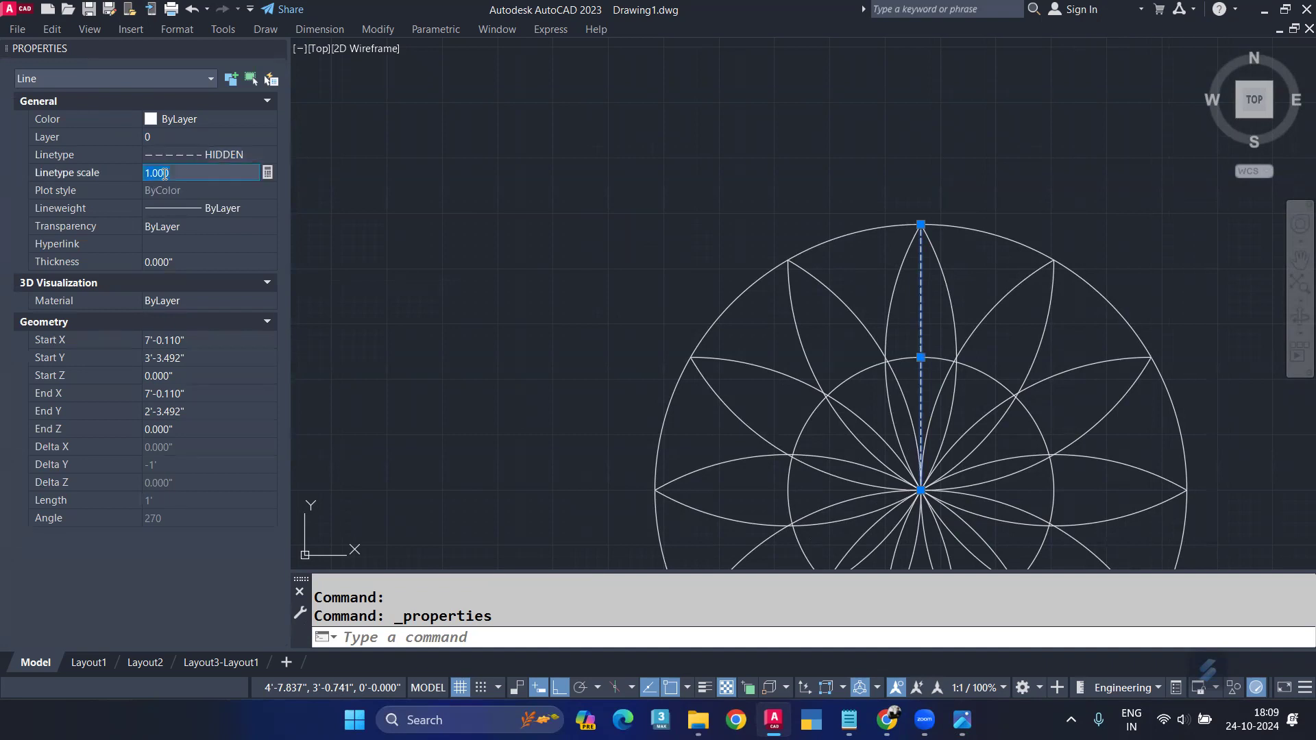
text(5)
key(Return)
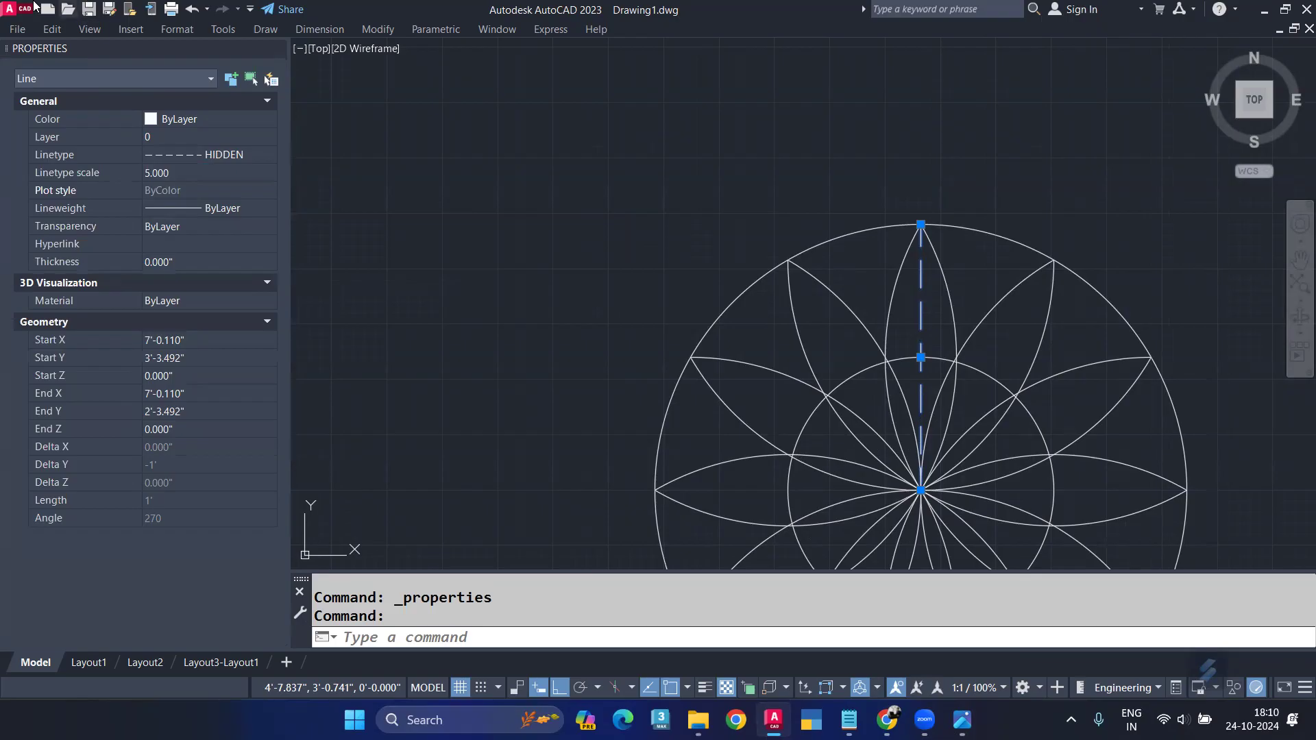
click(275, 48)
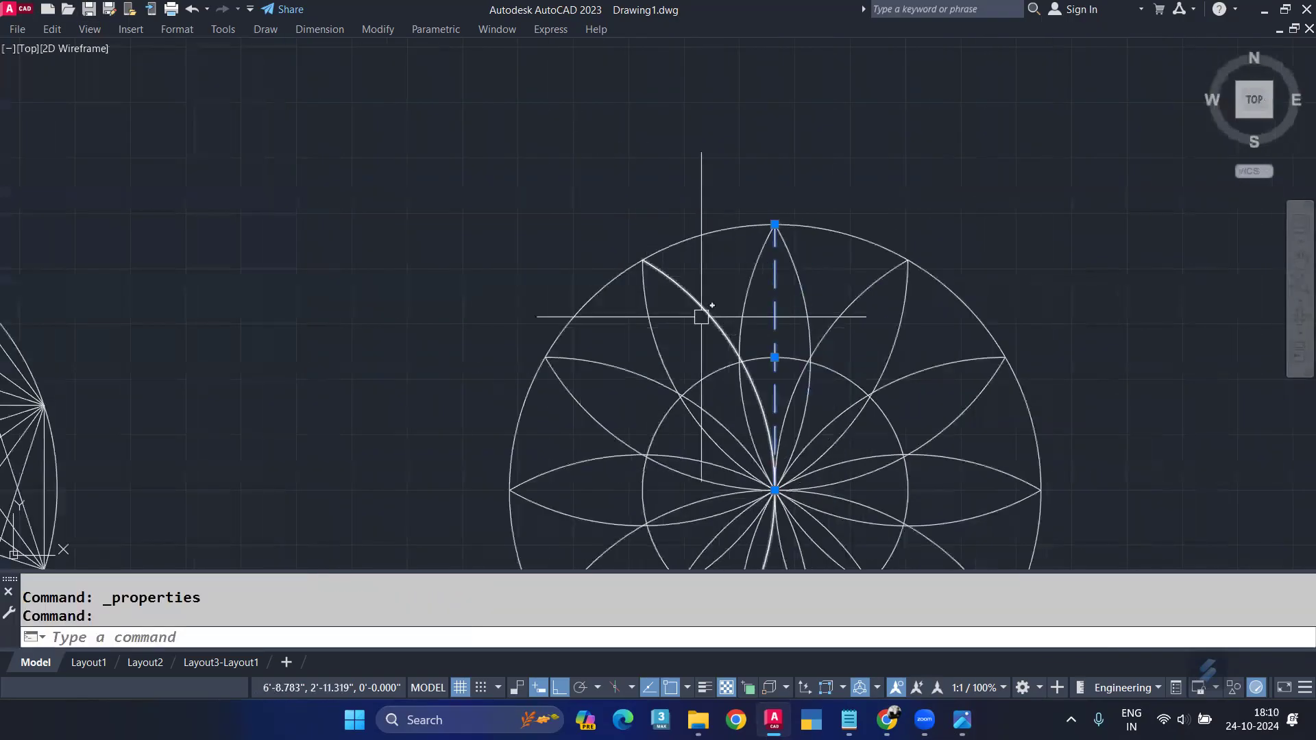
Polar-array the dashed centerline around the pattern's center with 12 items over 360 degrees, rotating the copies.
text(-AR)
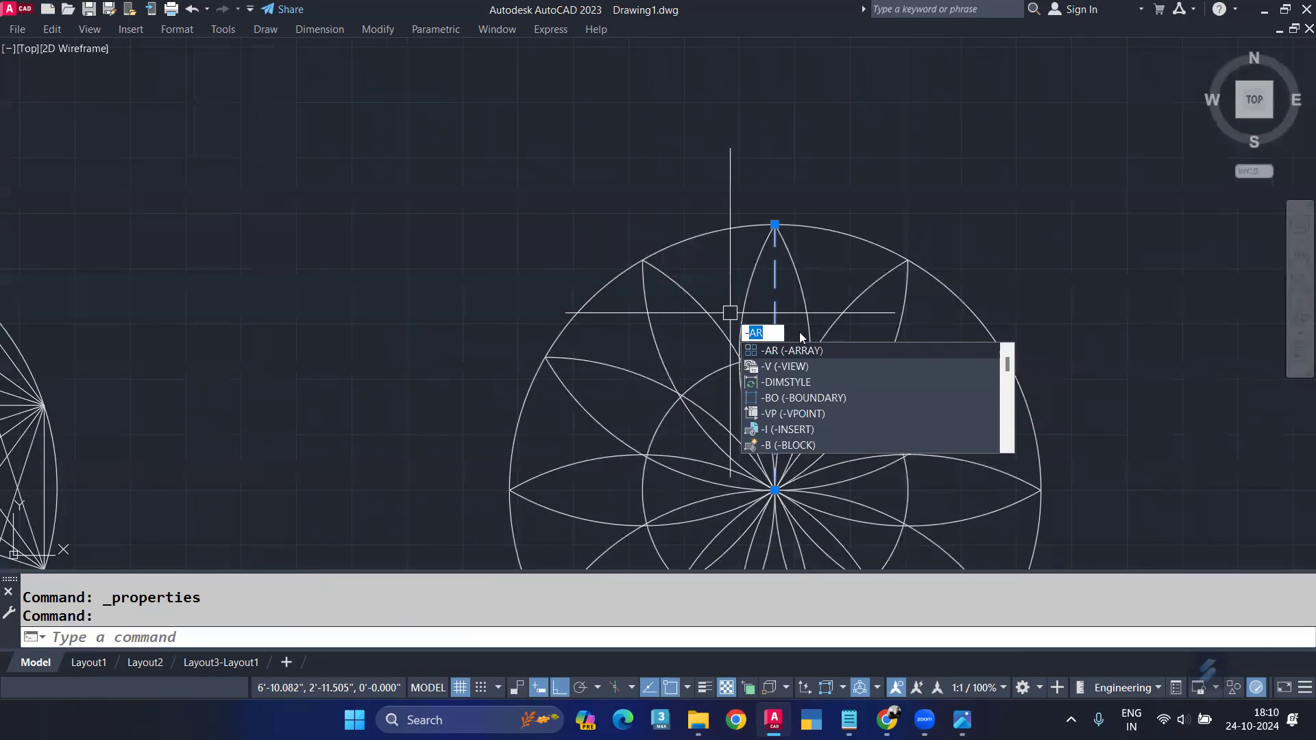
click(818, 350)
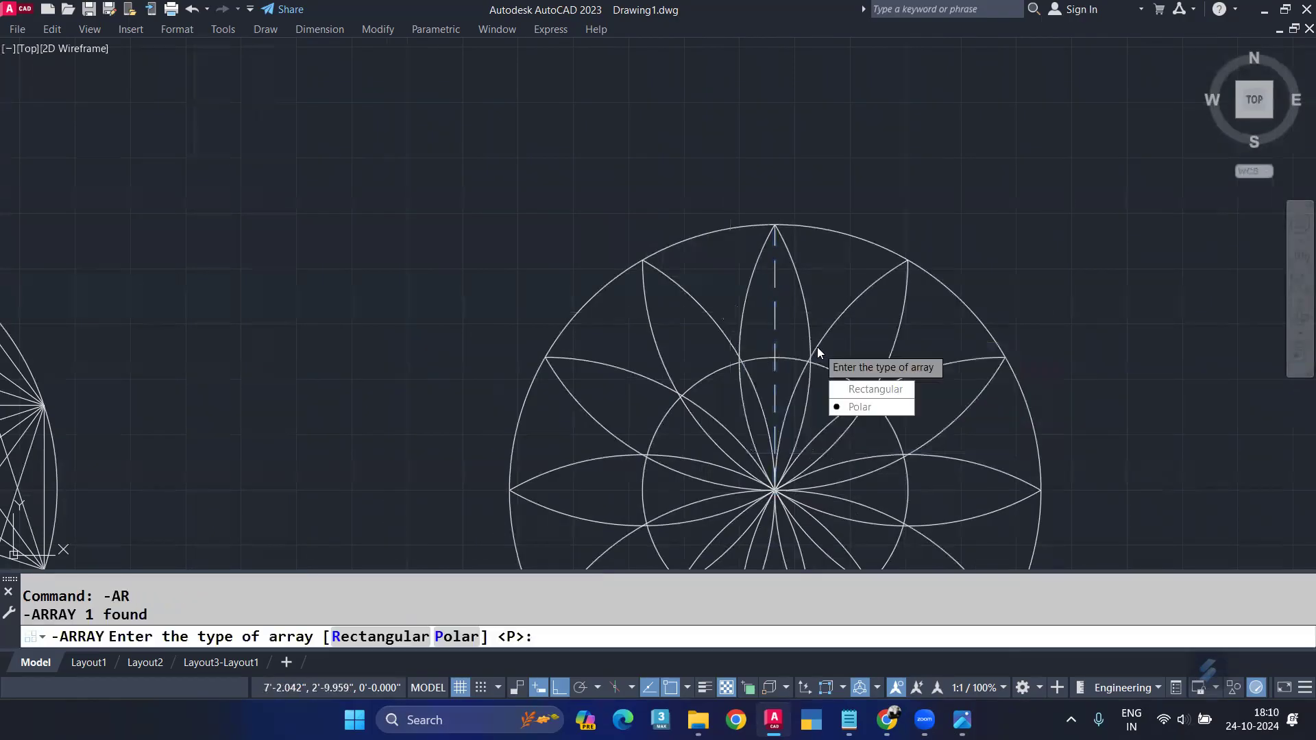
click(874, 409)
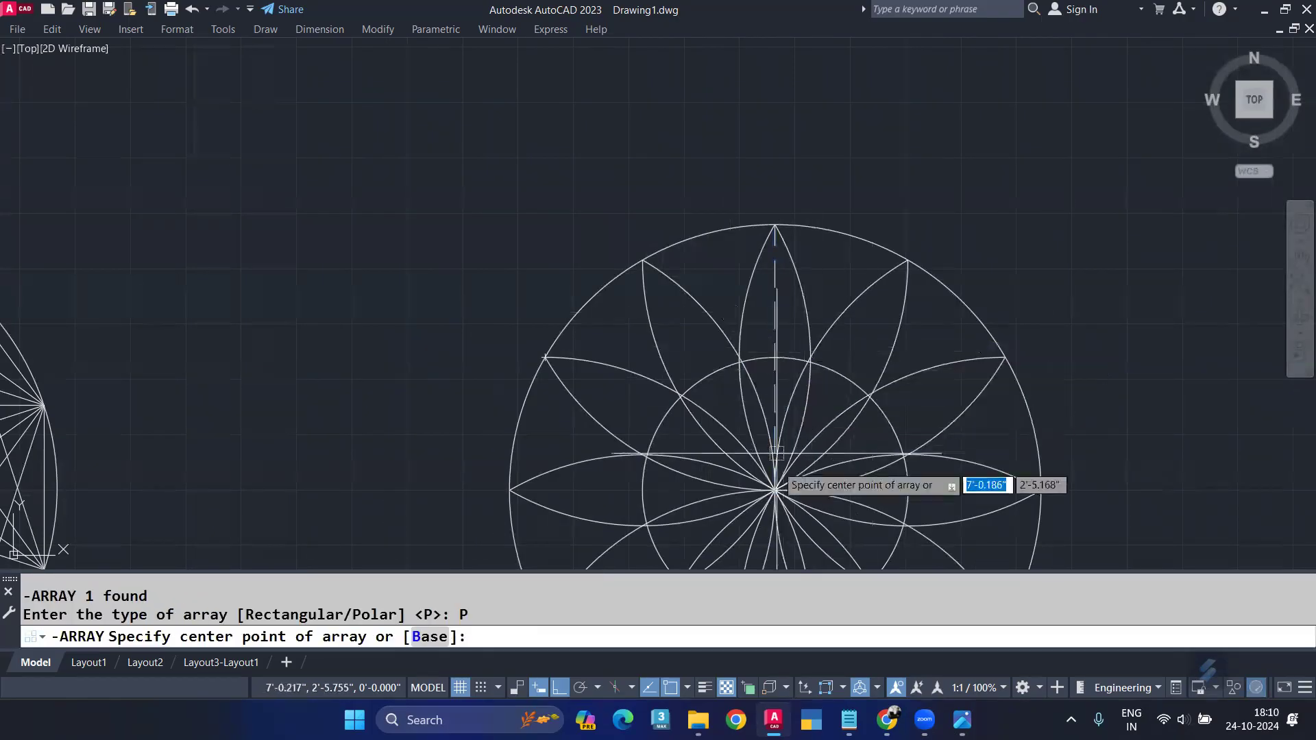
click(775, 491)
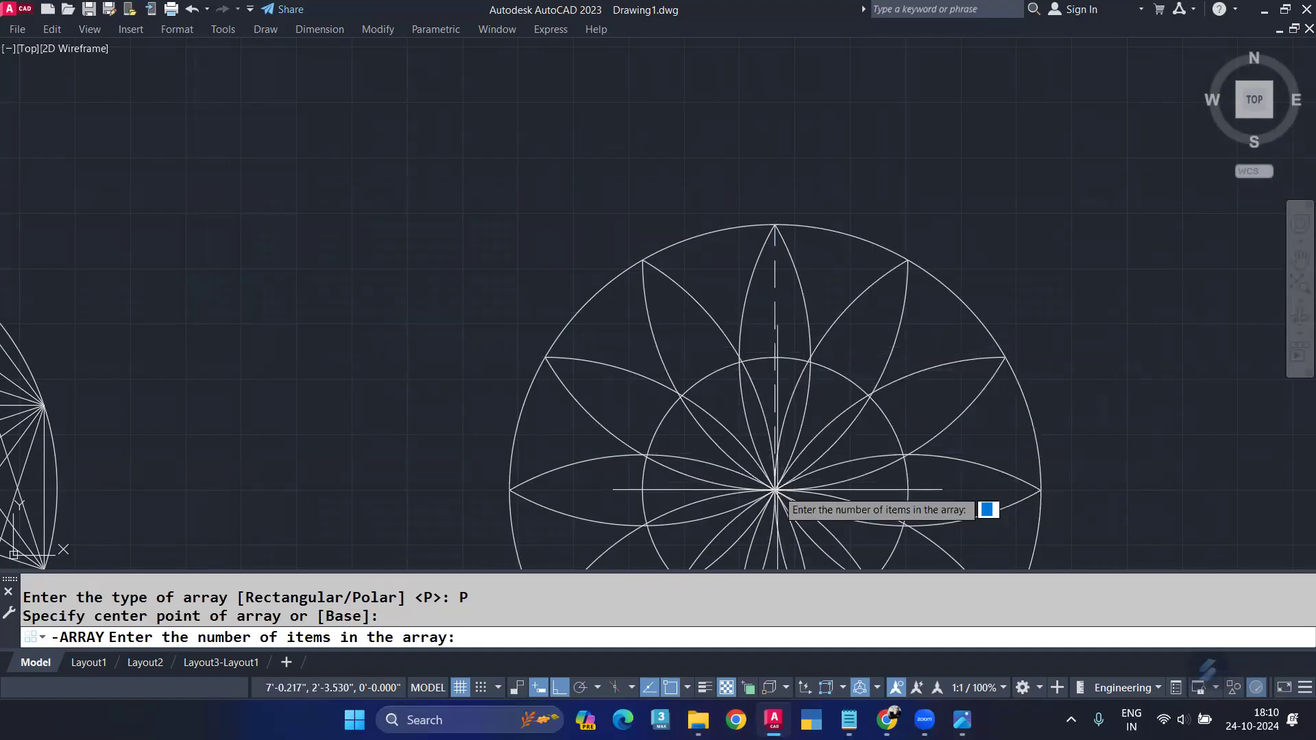
text(12)
key(Return)
key(Return)
key(Return)
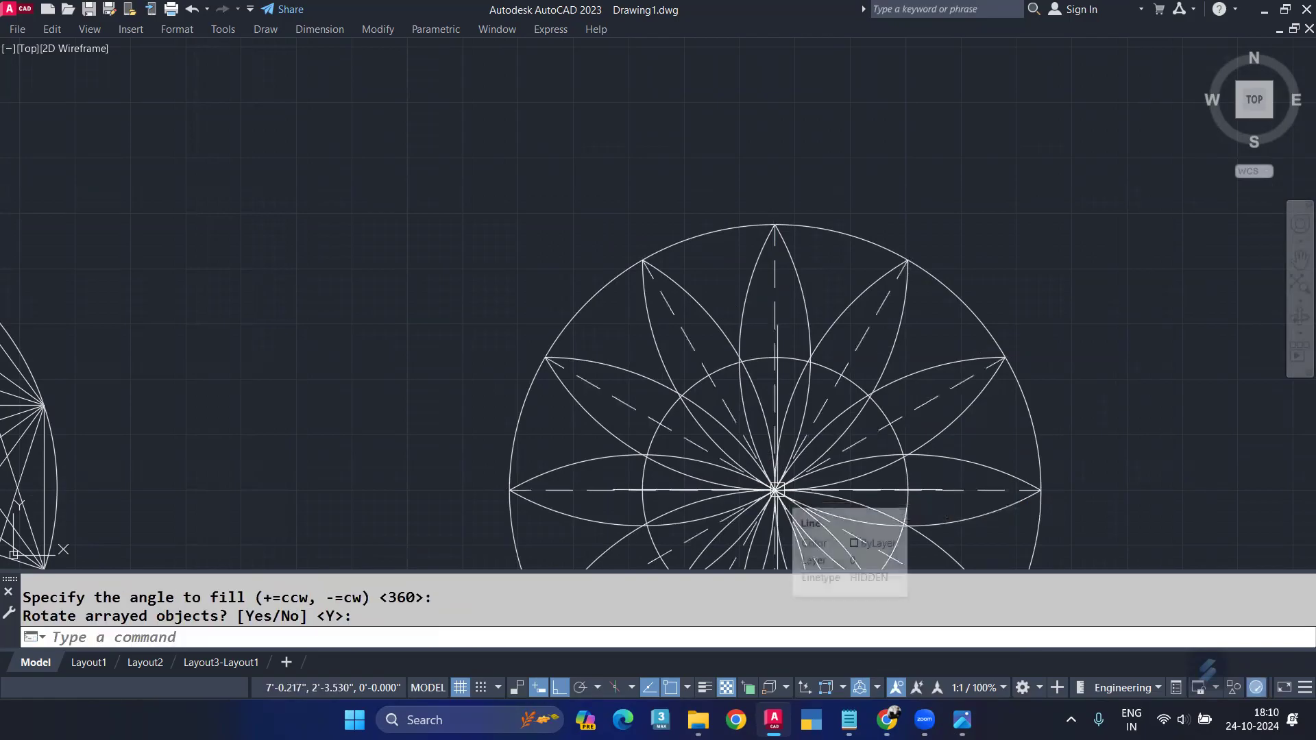
Check the twelve-petal circle against the reference image stars_64800.gif, close the image and review both finished circles in the drawing.
mouse_move(736, 456)
middle_down()
mouse_move(696, 420)
mouse_move(661, 253)
mouse_move(662, 264)
middle_up()
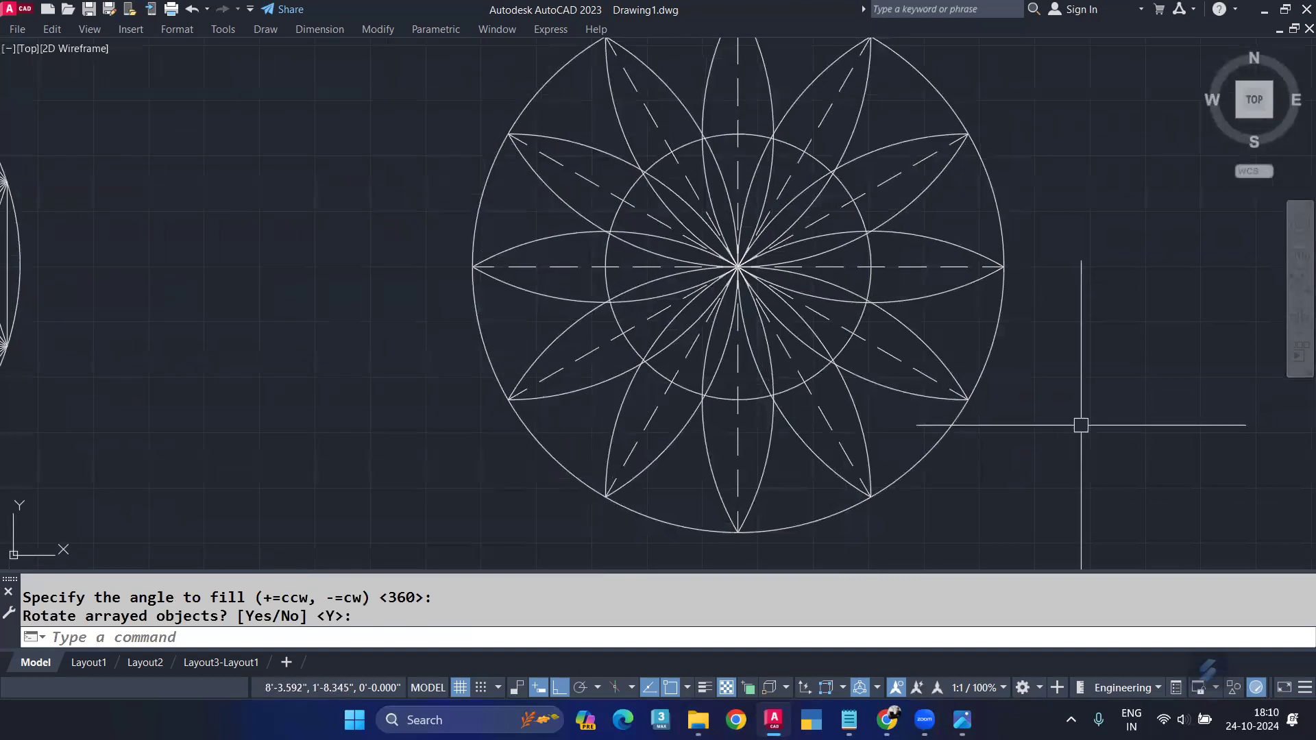
scroll(940, 314, down, 4)
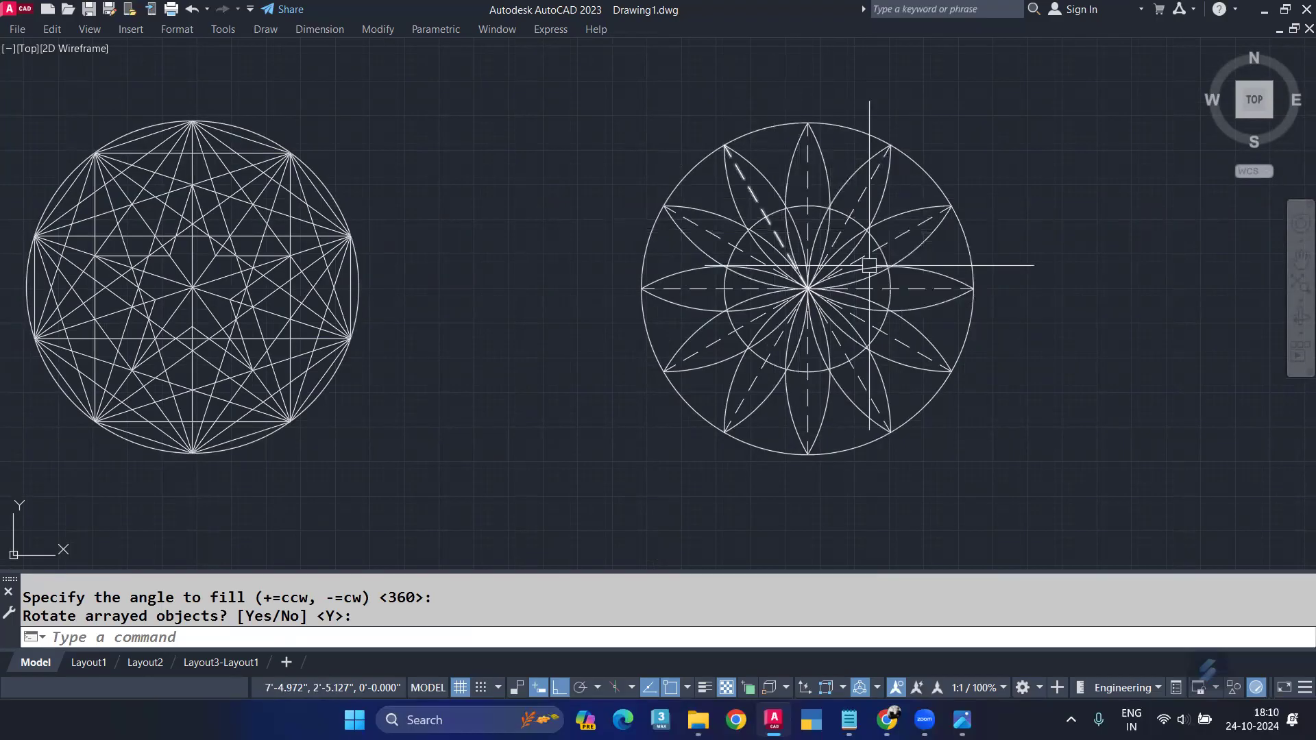
middle_drag(1020, 388, 989, 384)
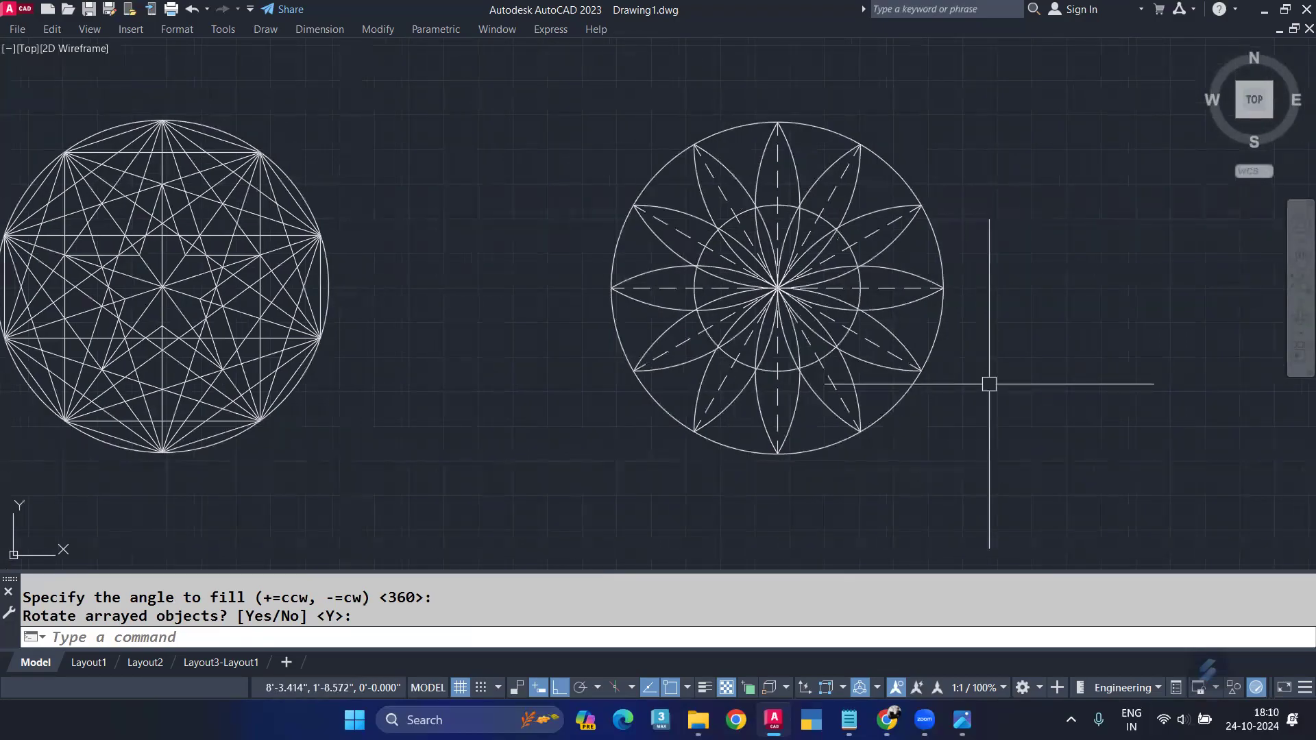
click(960, 719)
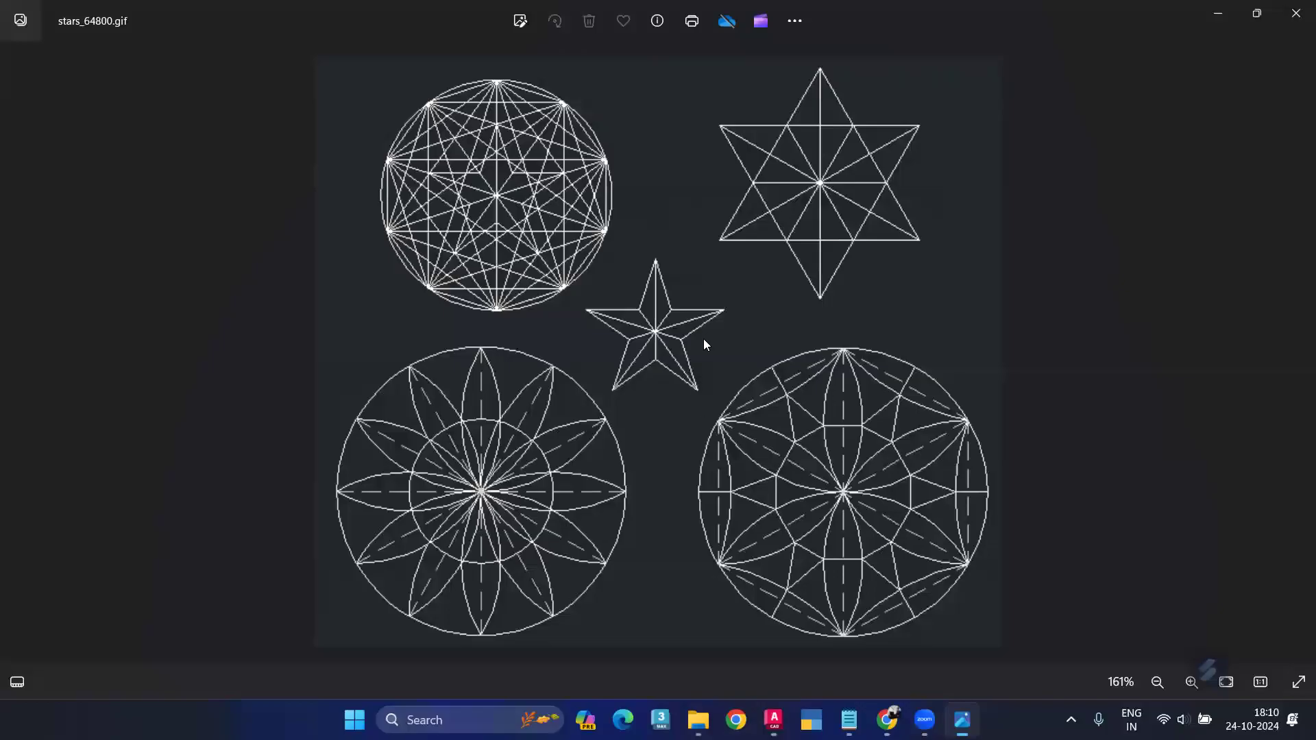
click(1287, 13)
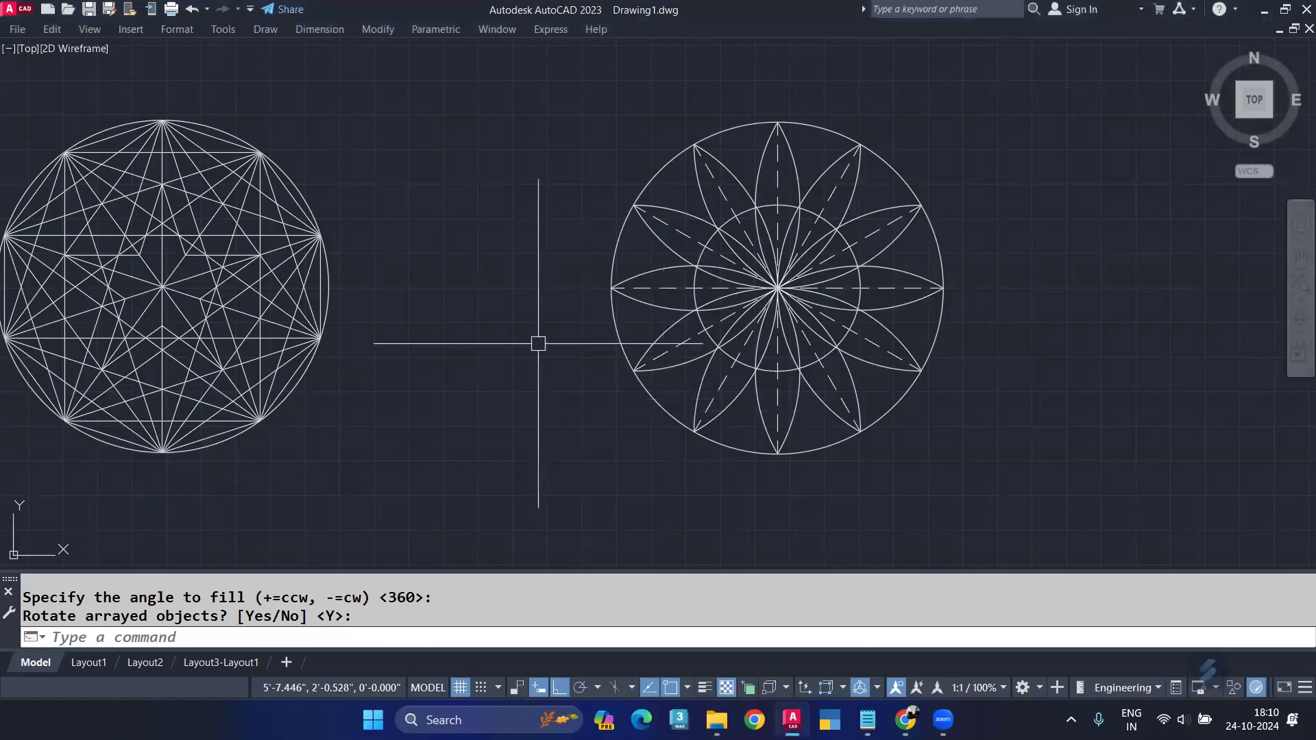
middle_drag(594, 294, 682, 336)
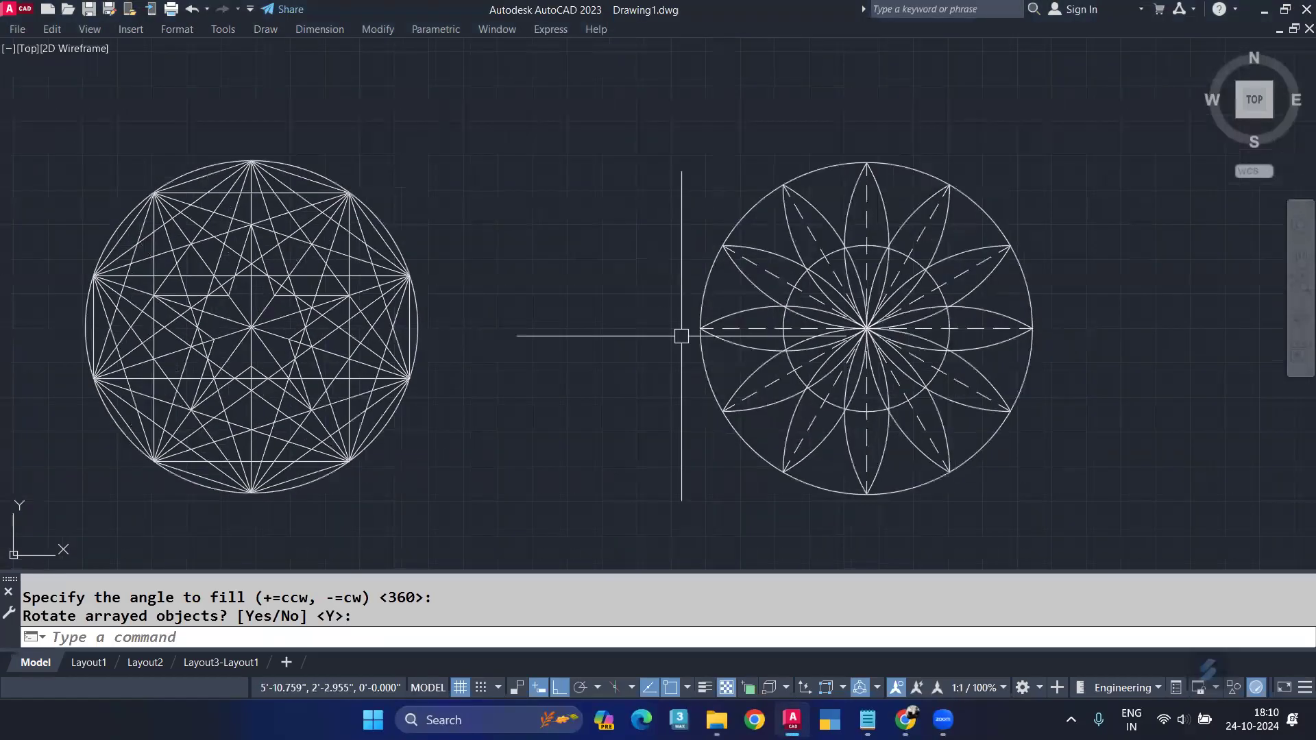